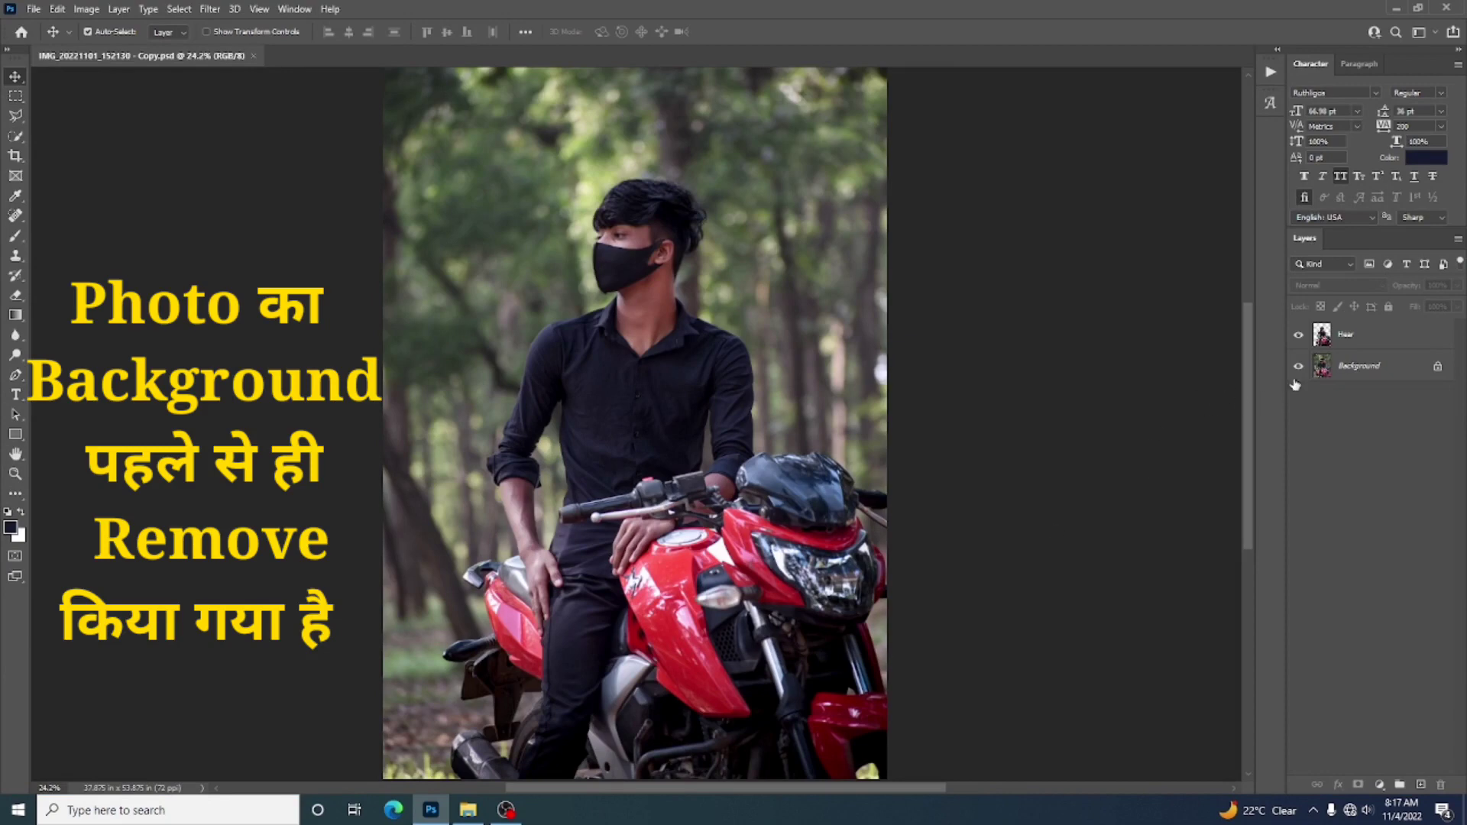
- Hide the Background layer and extend the canvas above and beside the cutout to about 45.1 × 68.5 in with the Crop tool
click(1300, 370)
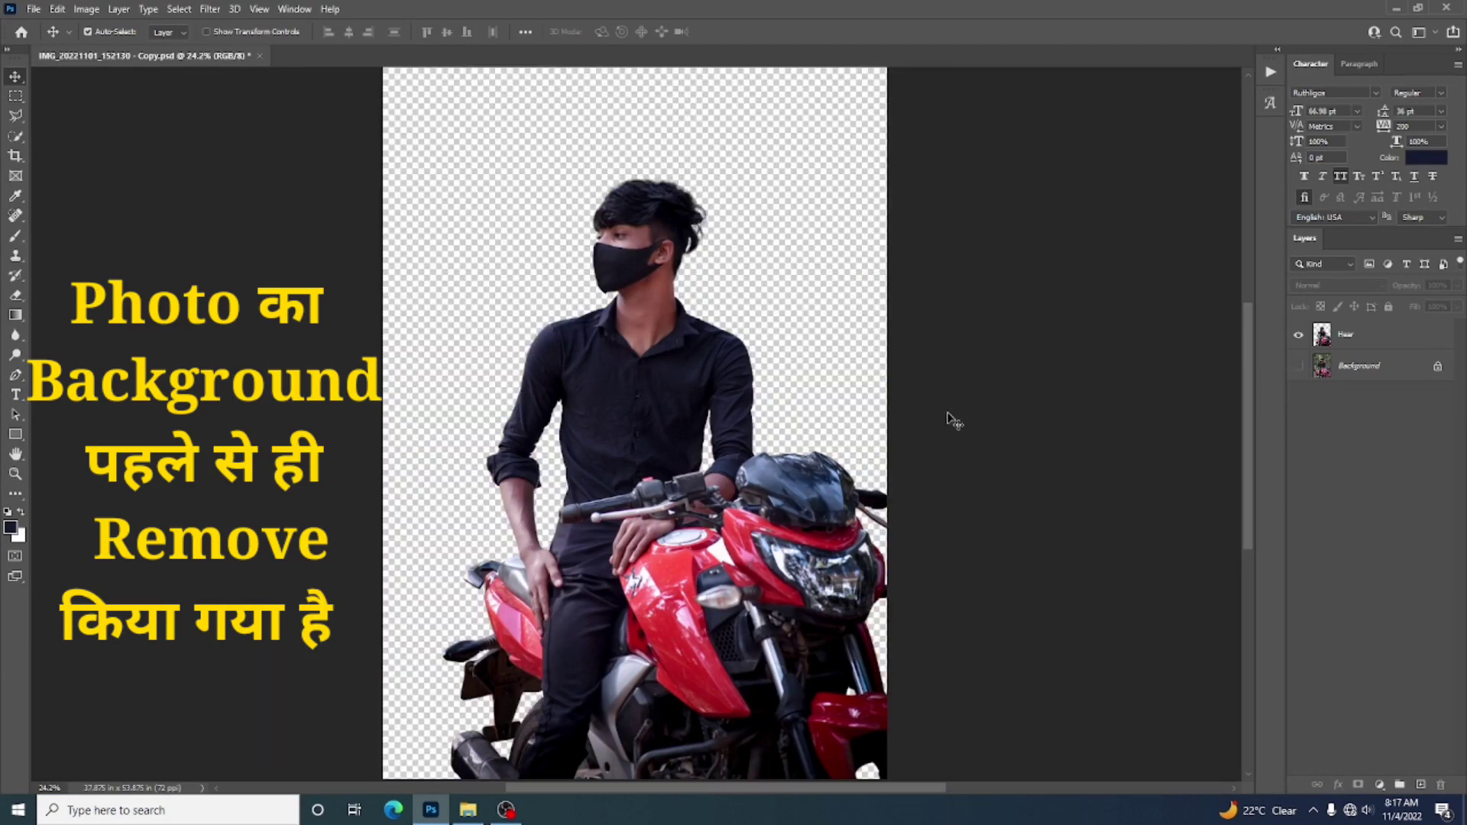
click(14, 156)
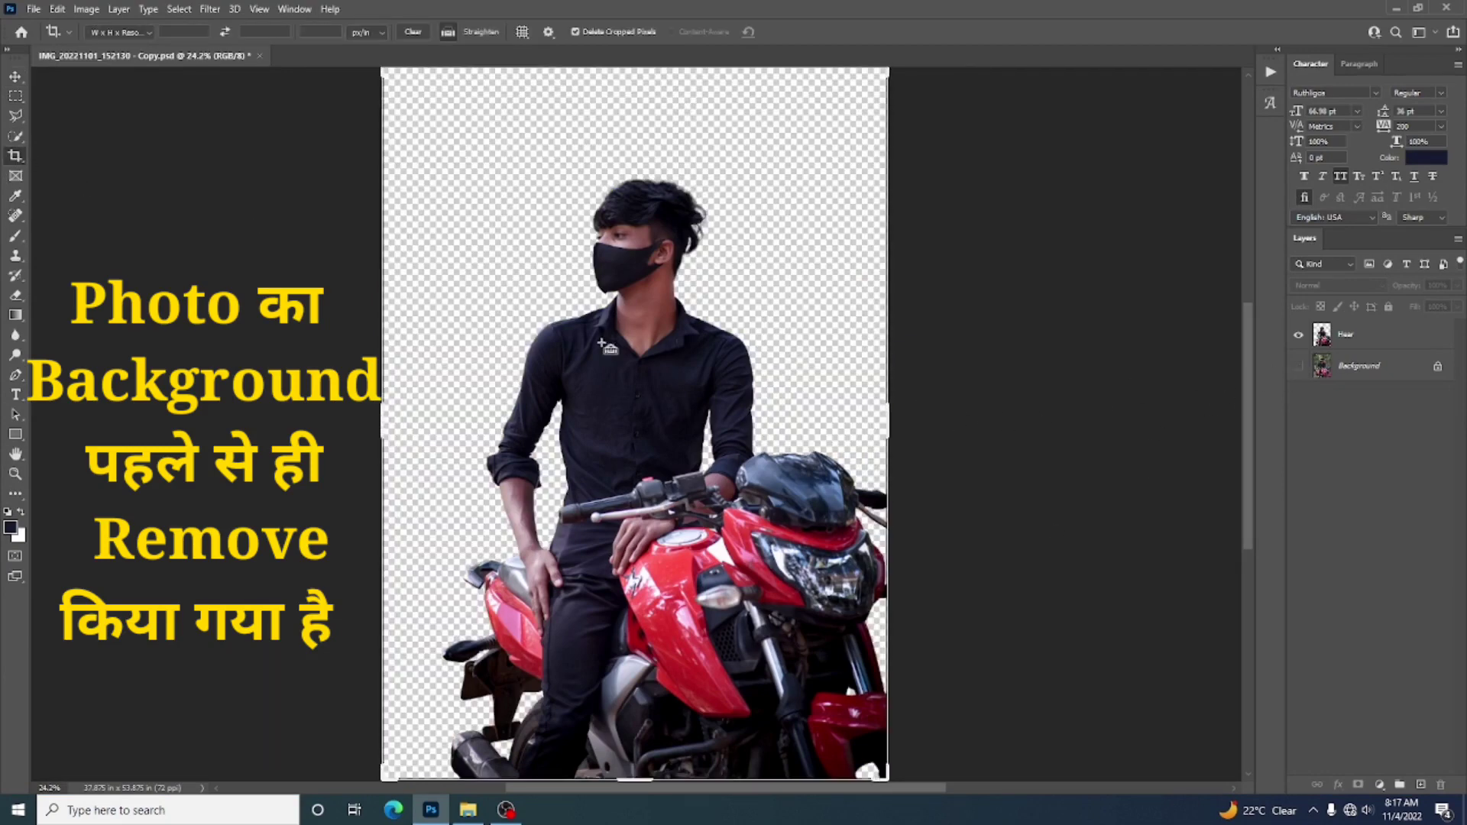
key(ctrl+minus)
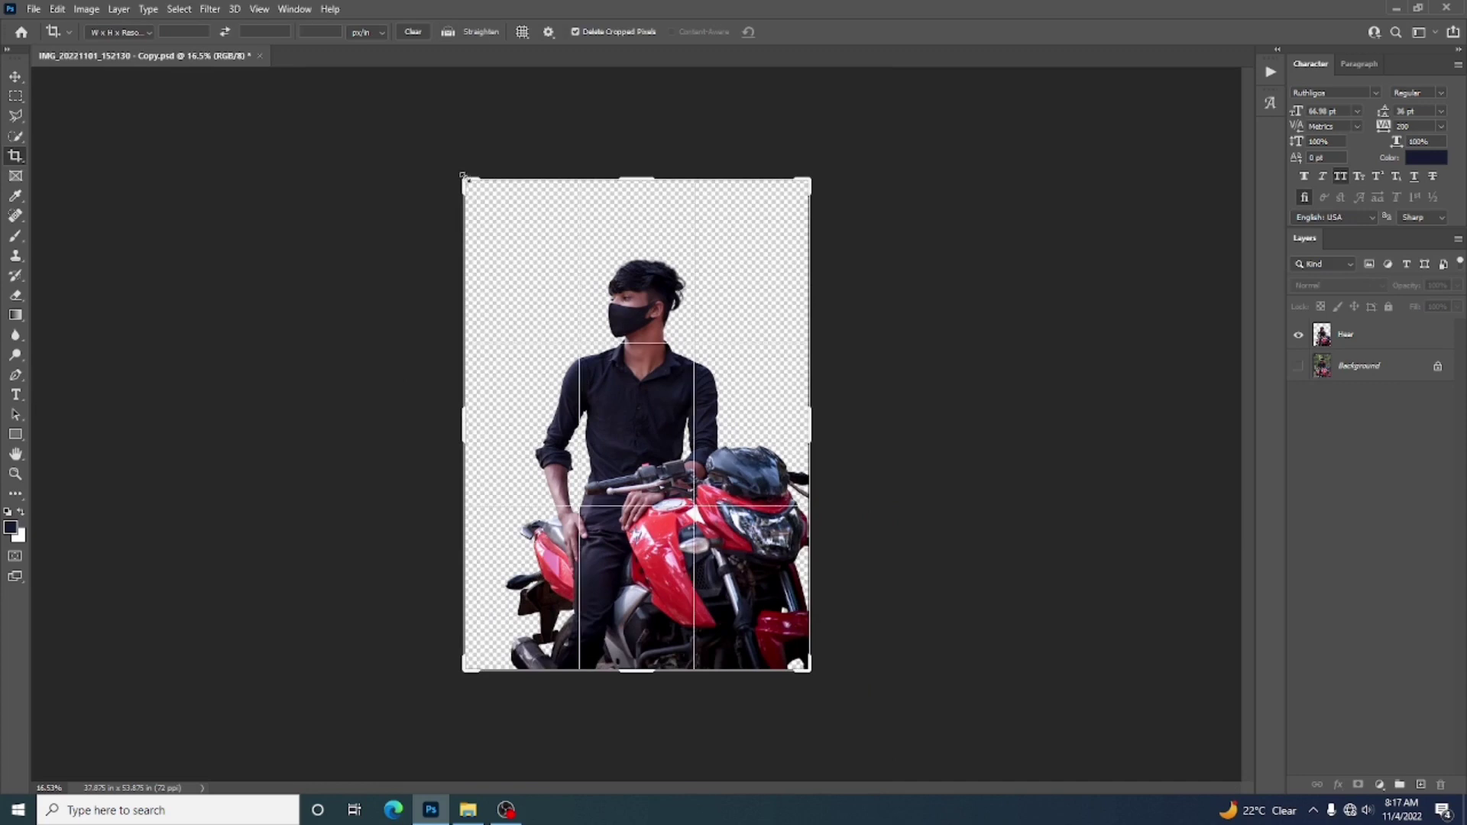
drag(471, 183, 436, 123)
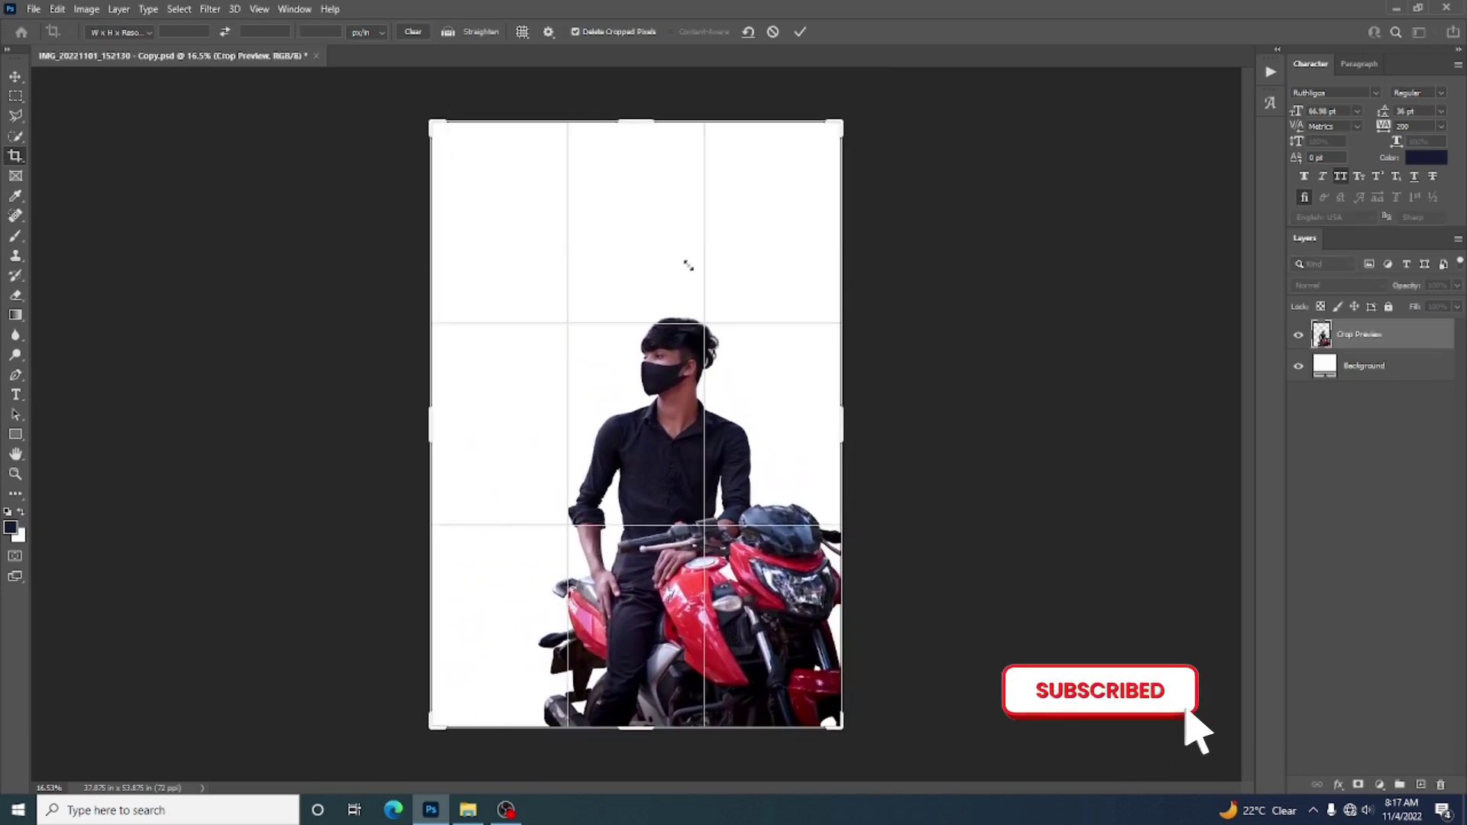
drag(648, 120, 648, 112)
click(798, 34)
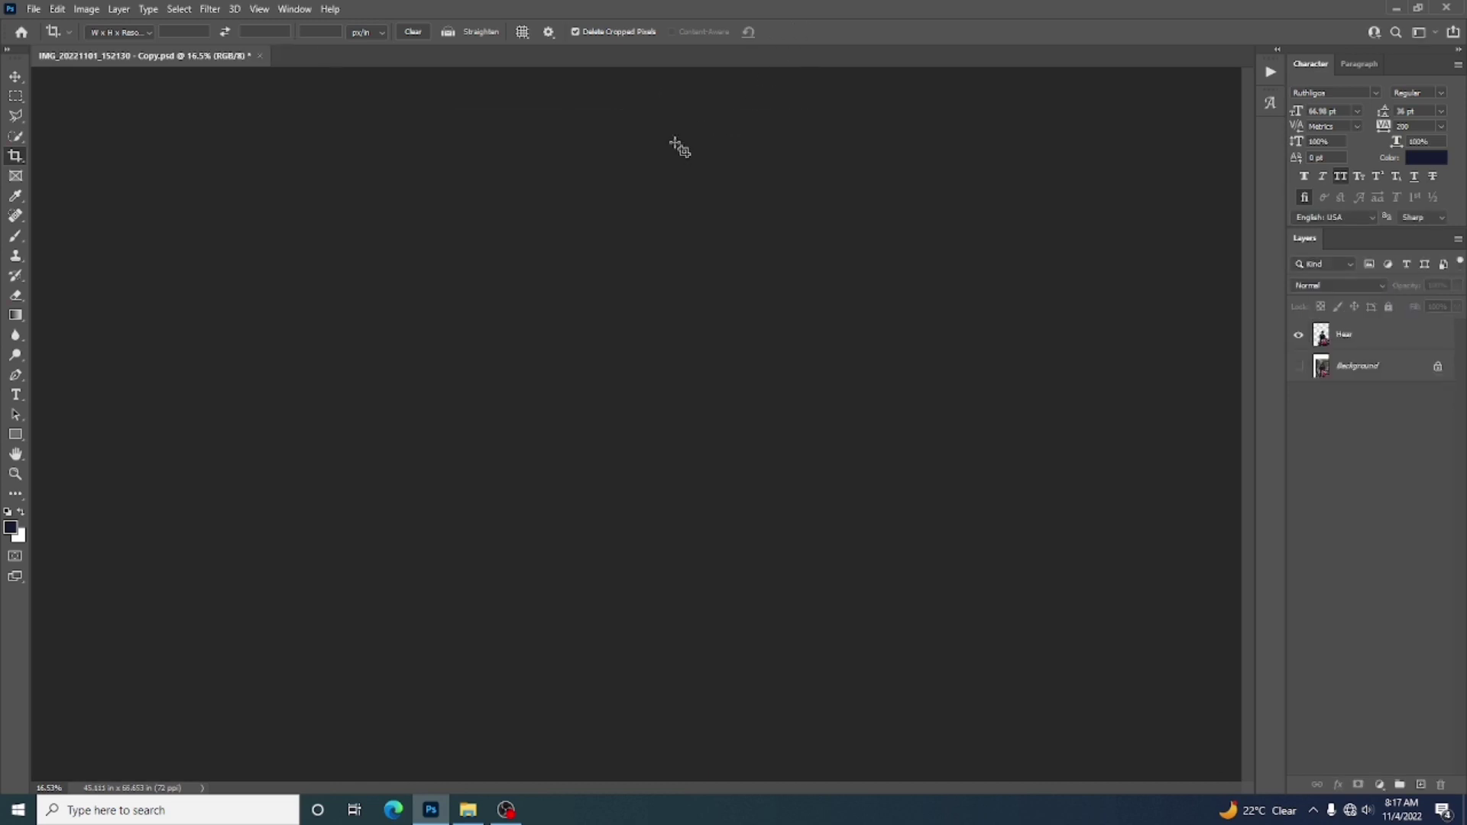
- Scale the man-and-motorcycle cutout to about 113% and position it against the canvas's right and lower edges
click(15, 77)
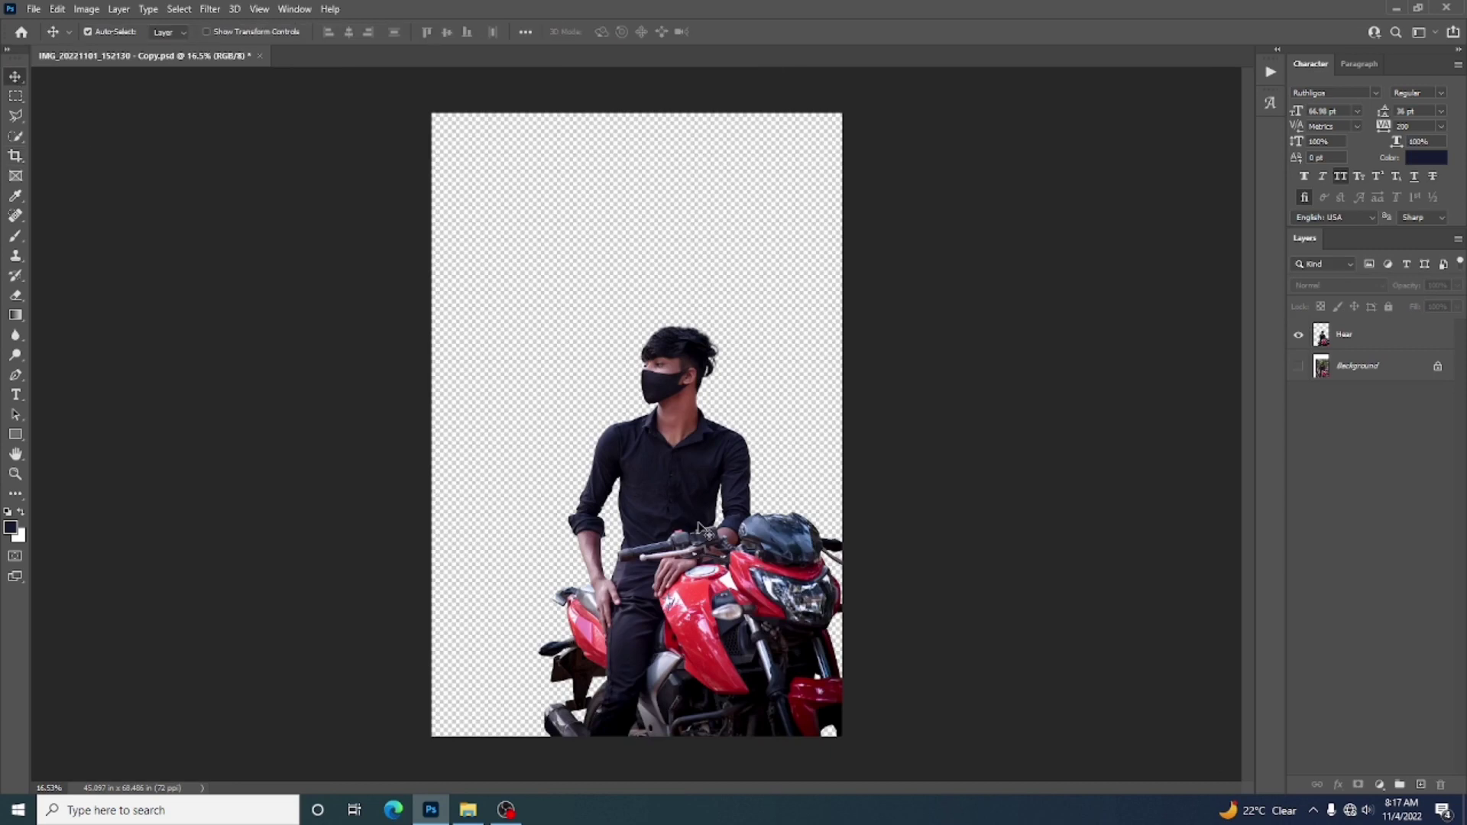
click(685, 518)
key(ctrl+t)
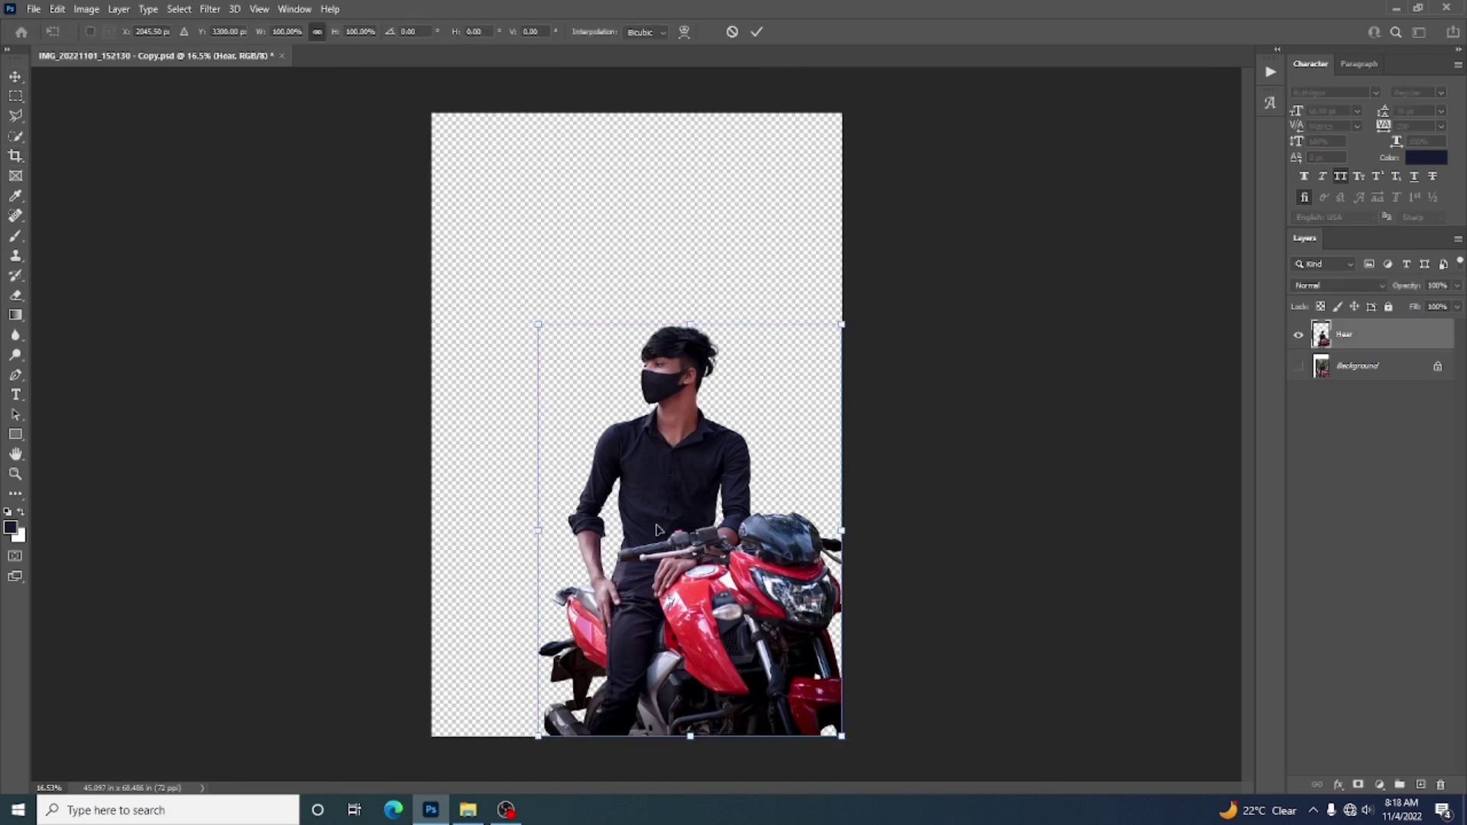
drag(658, 530, 603, 529)
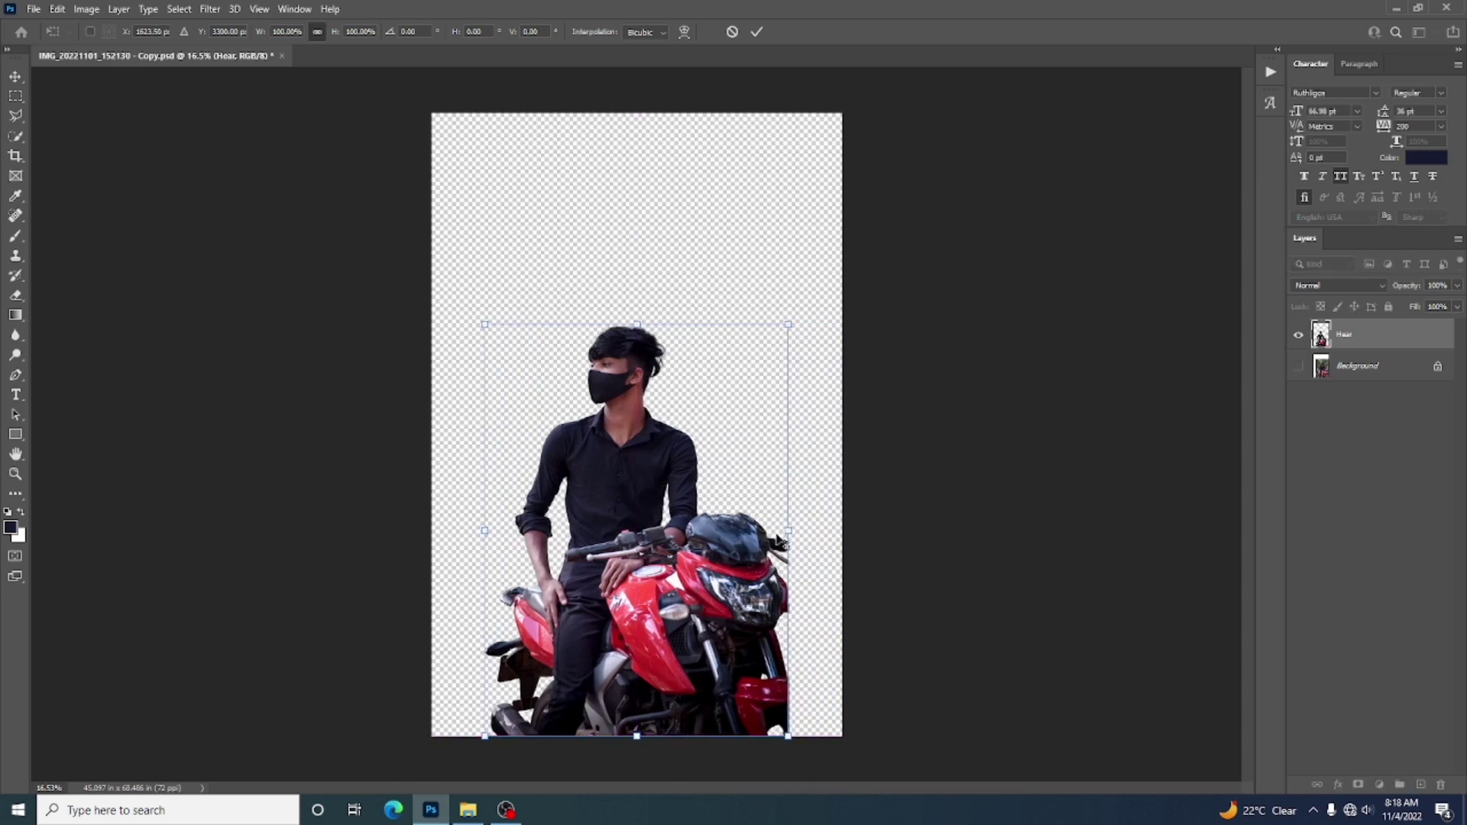
mouse_move(788, 533)
mouse_down()
mouse_move(809, 534)
mouse_move(766, 538)
mouse_move(795, 536)
mouse_up()
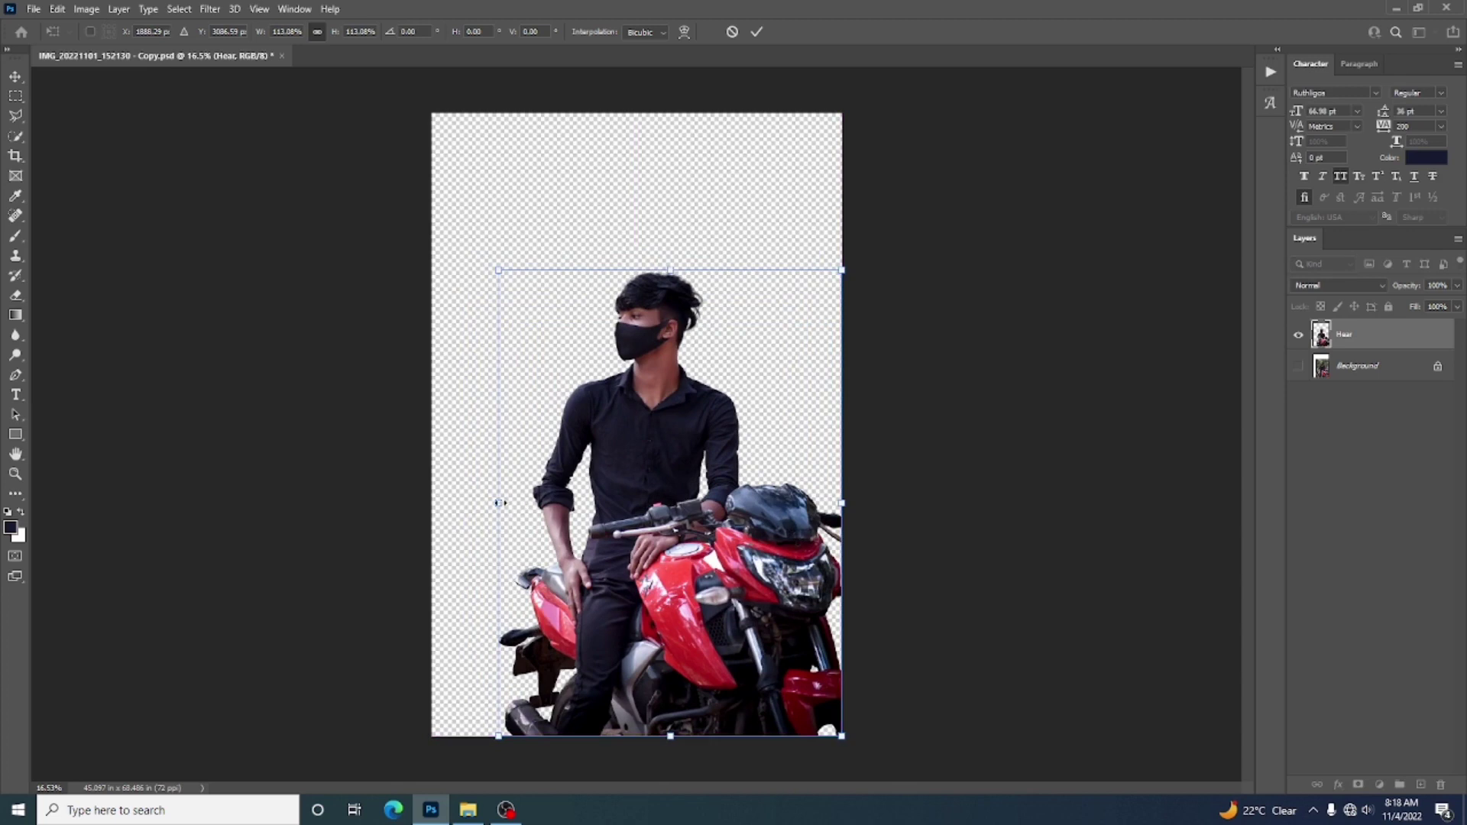
drag(500, 503, 494, 502)
drag(688, 527, 681, 518)
drag(681, 518, 679, 519)
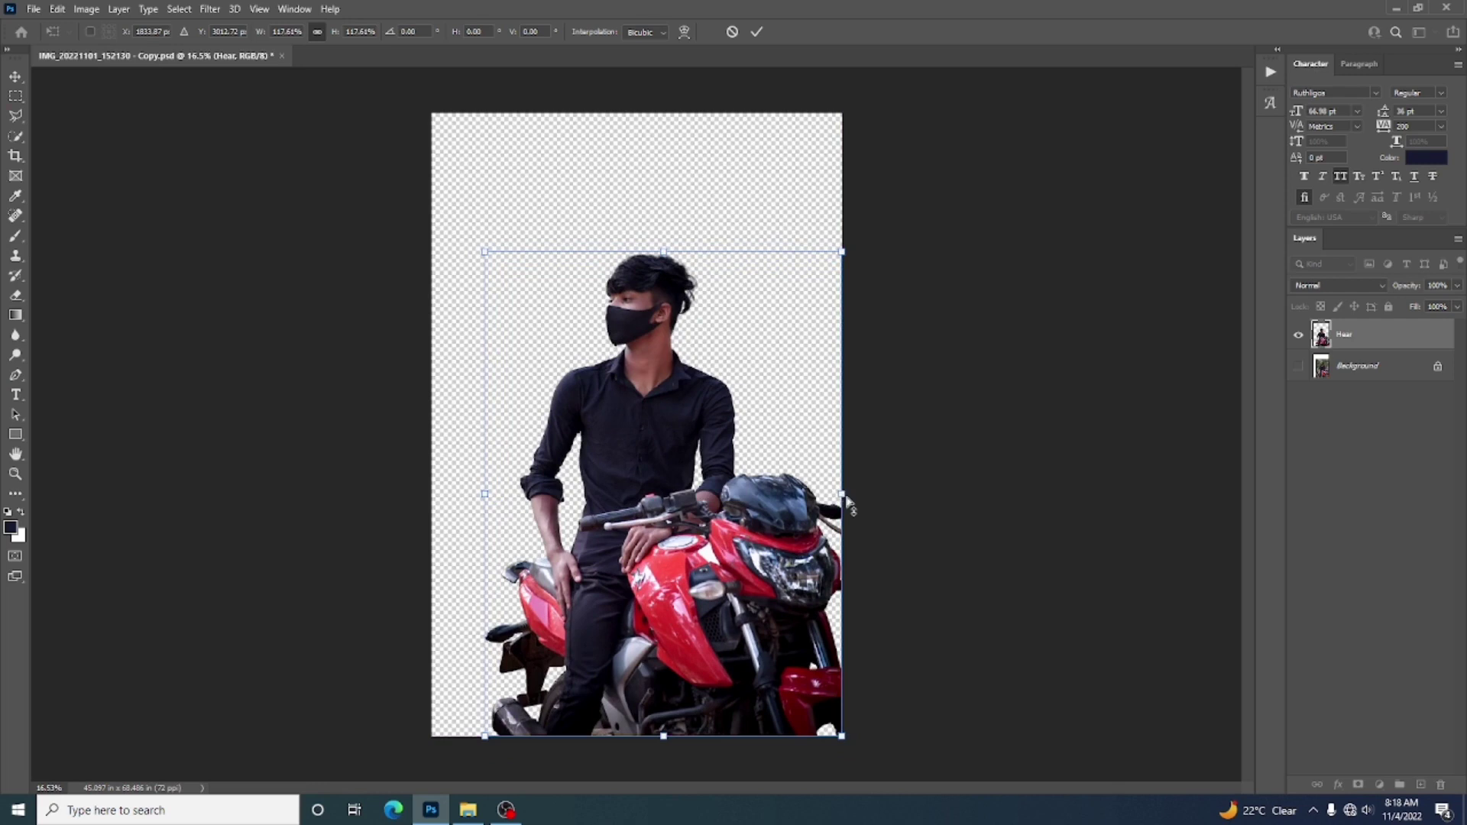
mouse_move(778, 521)
mouse_down()
mouse_move(762, 519)
mouse_move(776, 519)
mouse_up()
key(ctrl+z)
key(ctrl+z)
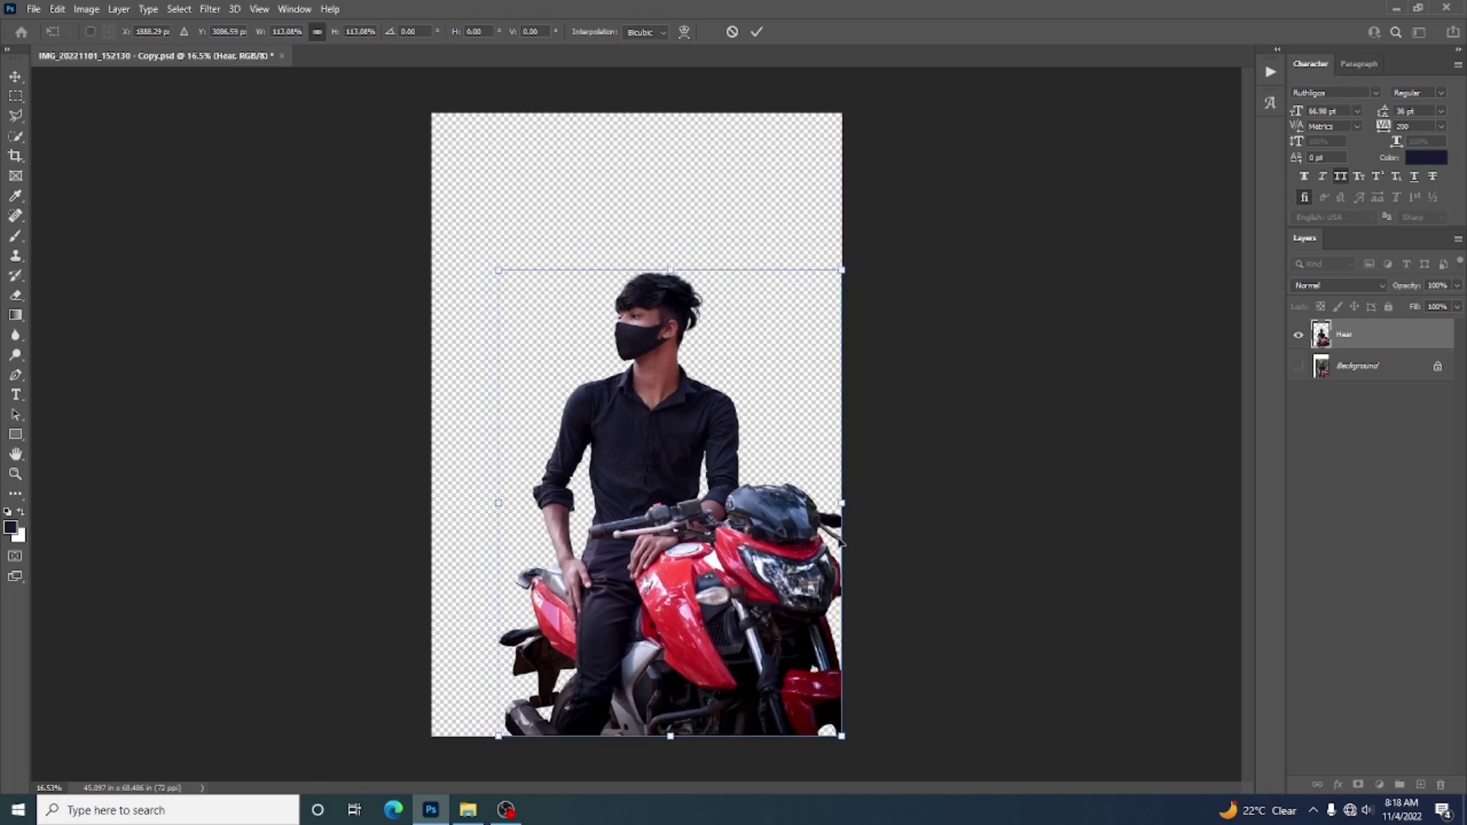
click(757, 31)
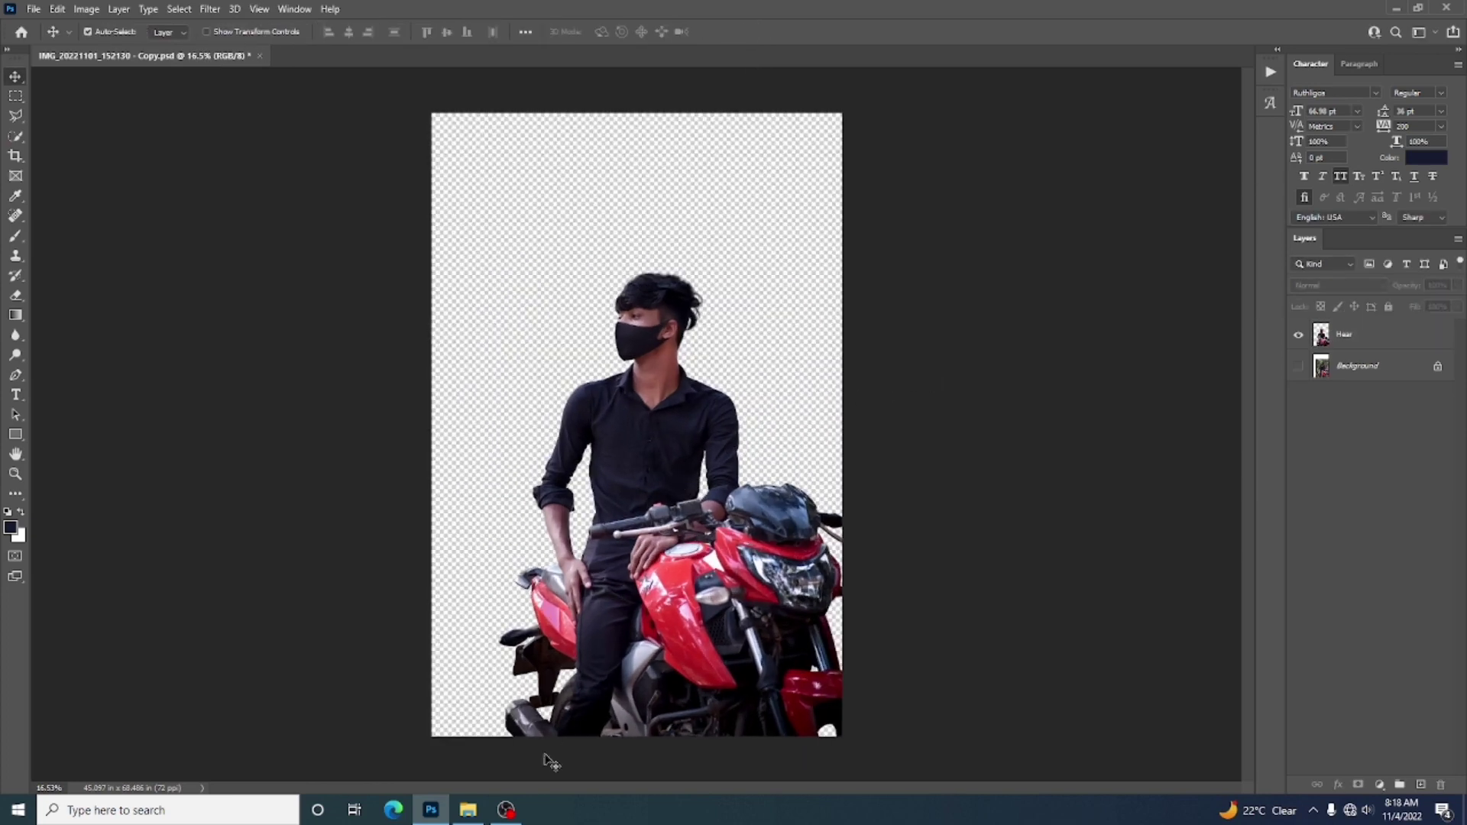
- Place the sunset image pexels-photo-2291825 from File Explorer's Background Downlode folder and size it to cover the canvas
click(468, 811)
double_click(466, 470)
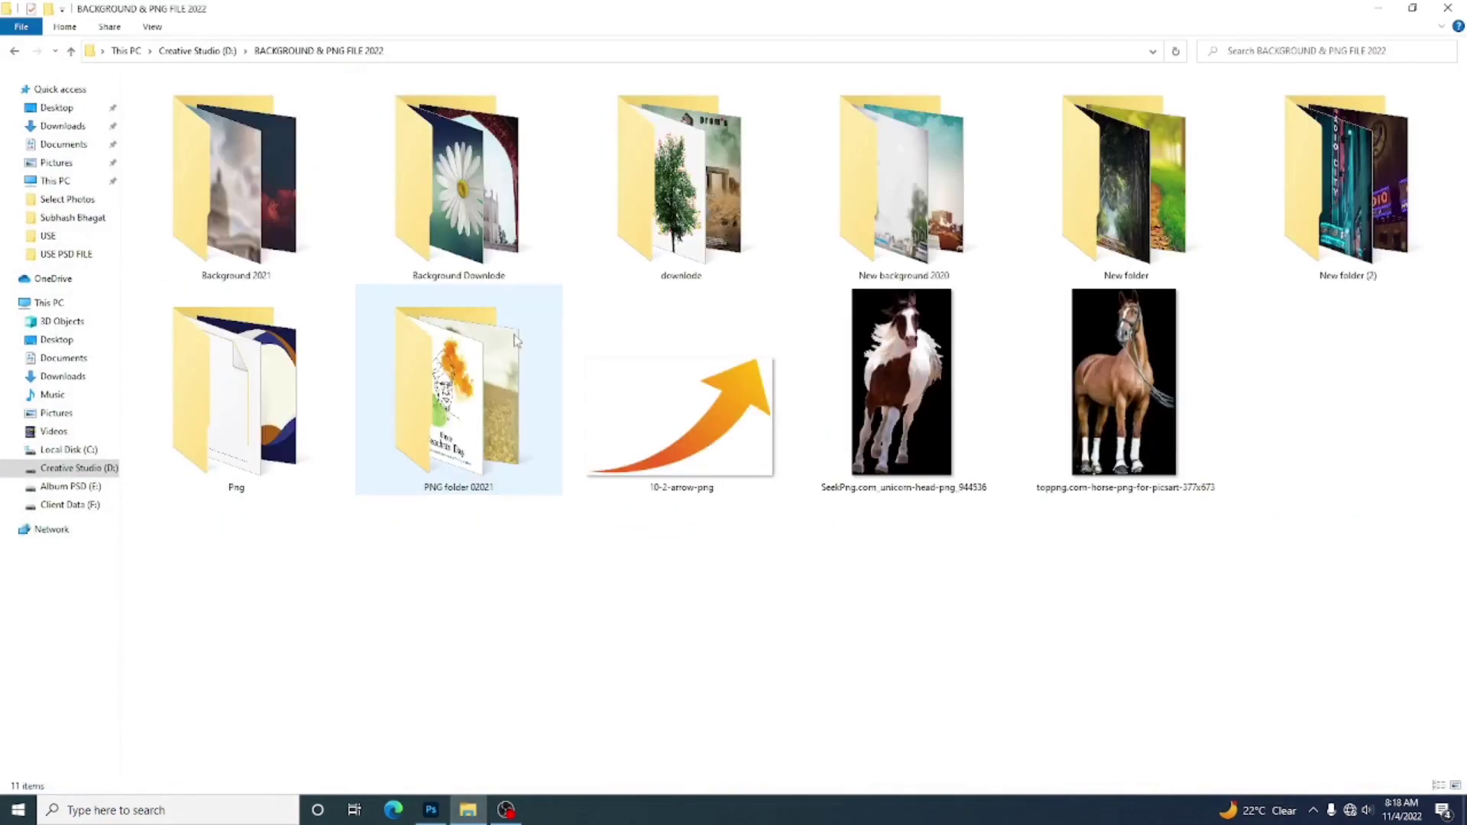
double_click(527, 268)
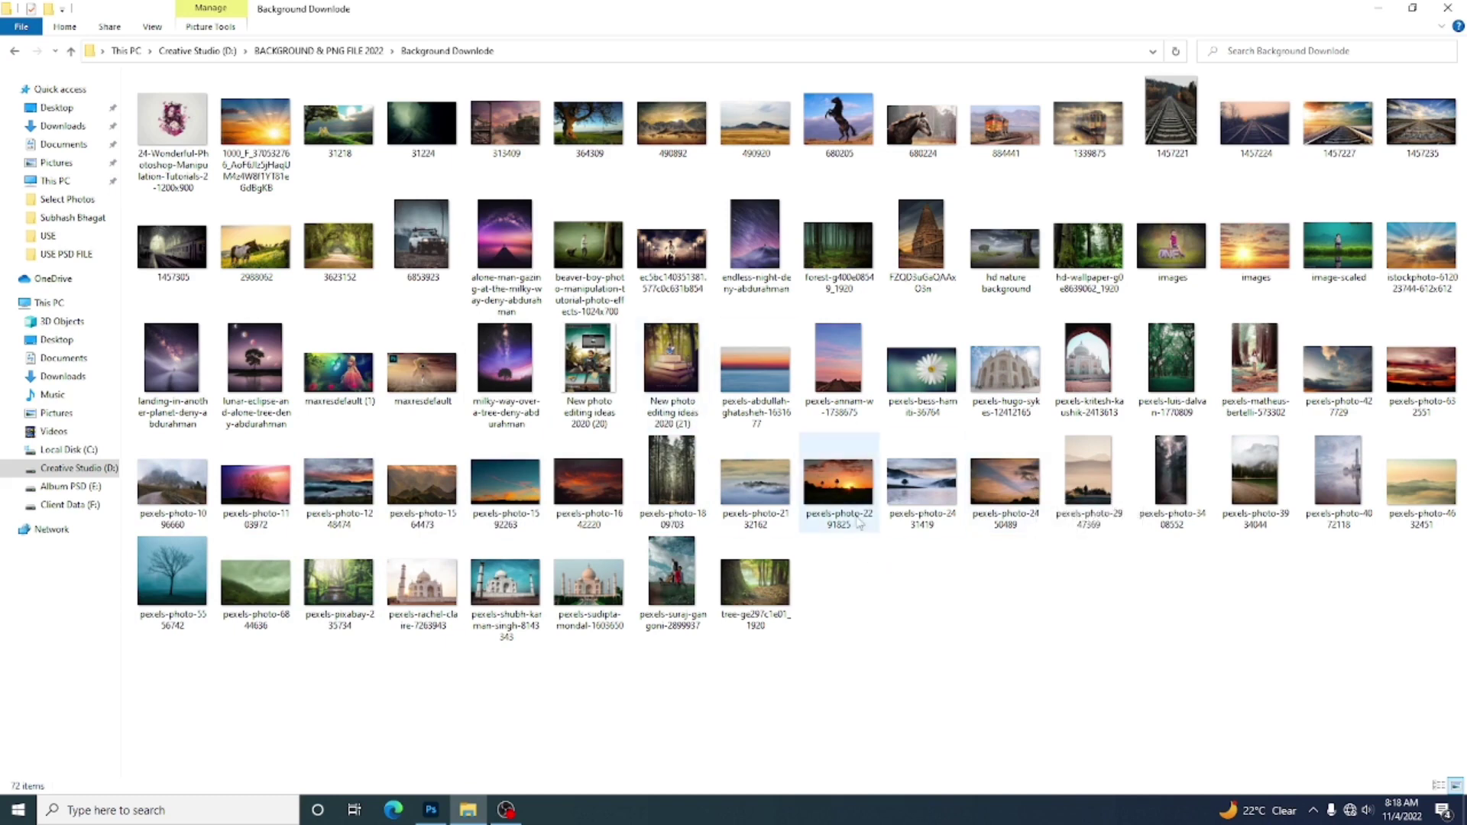
drag(838, 486, 1163, 424)
drag(810, 443, 672, 457)
click(731, 32)
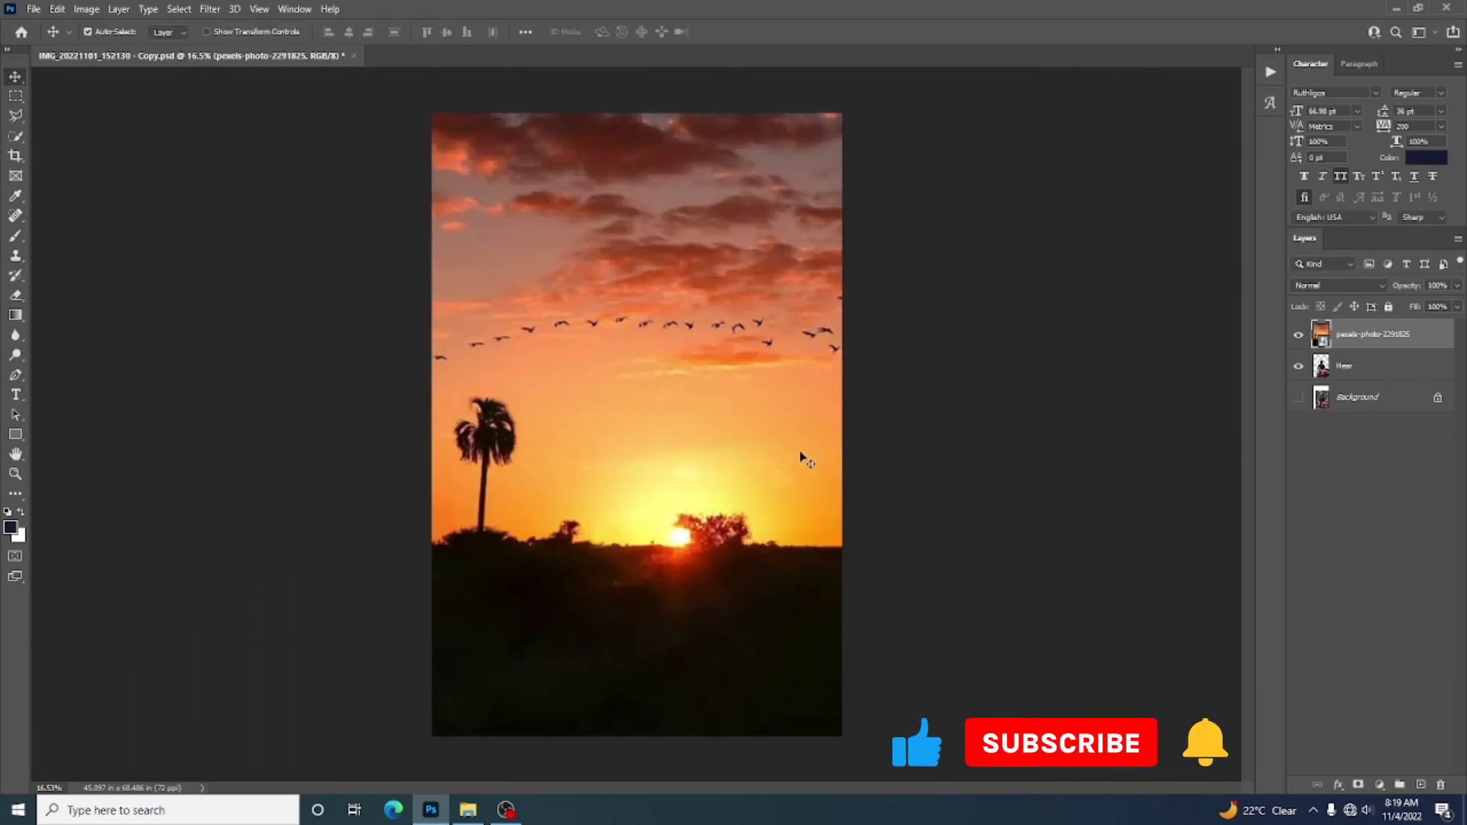
- Move the sunset photo layer below the cutout layer and inspect the cutout's edges around the head
drag(1337, 359, 1339, 379)
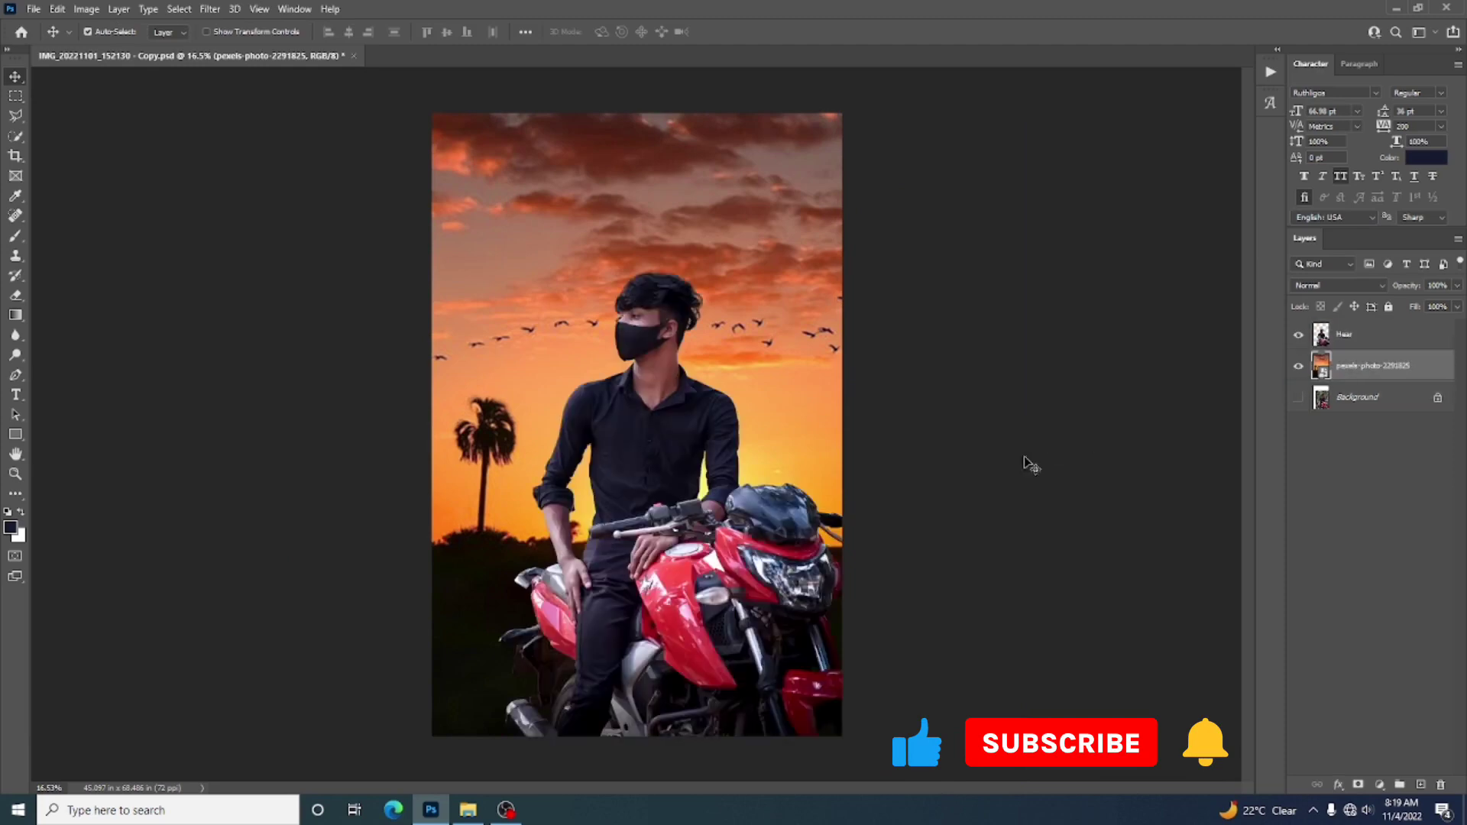
click(992, 395)
scroll(663, 272, up, 10)
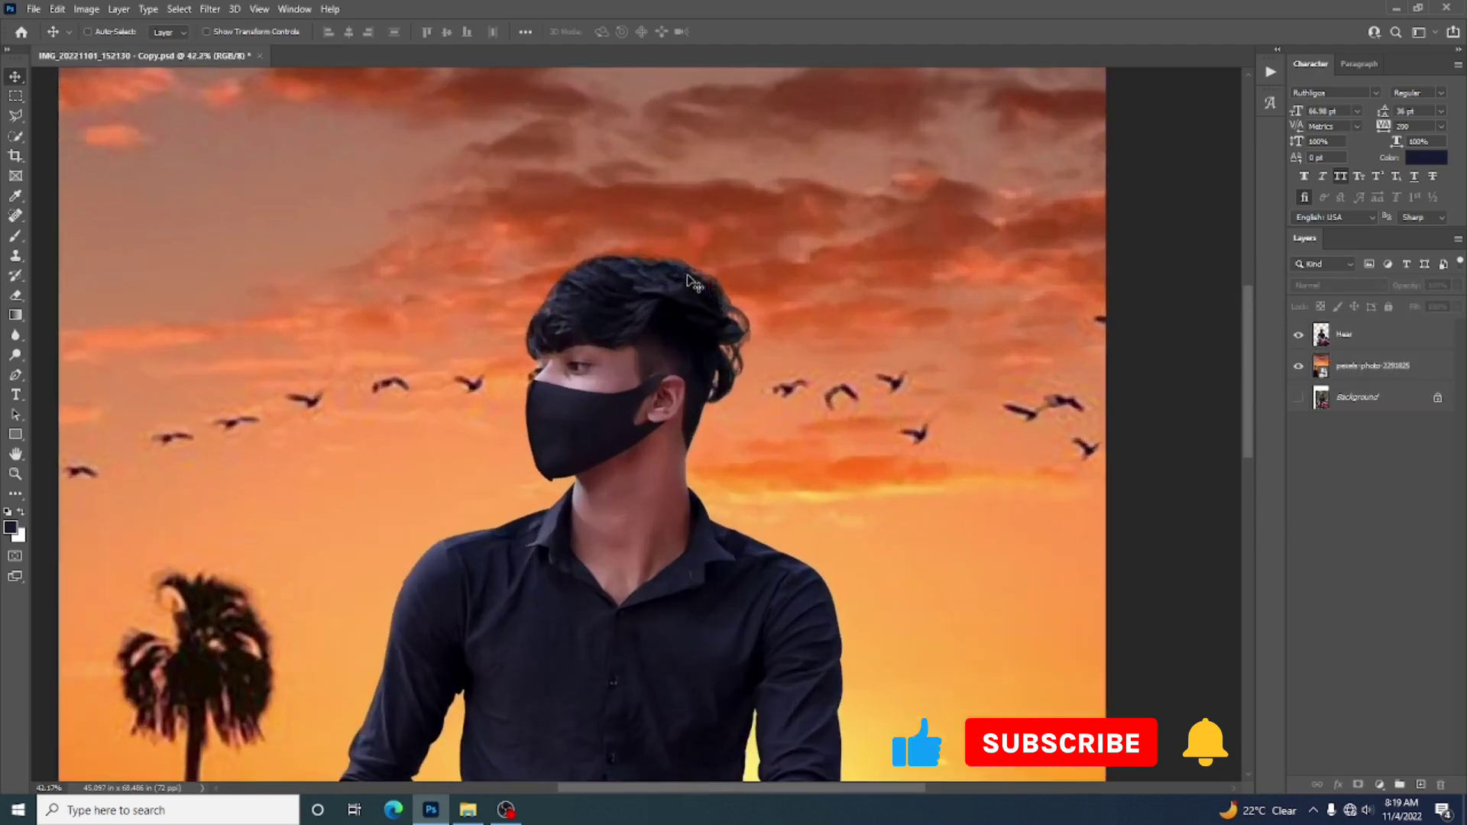
scroll(718, 249, down, 7)
scroll(741, 235, down, 2)
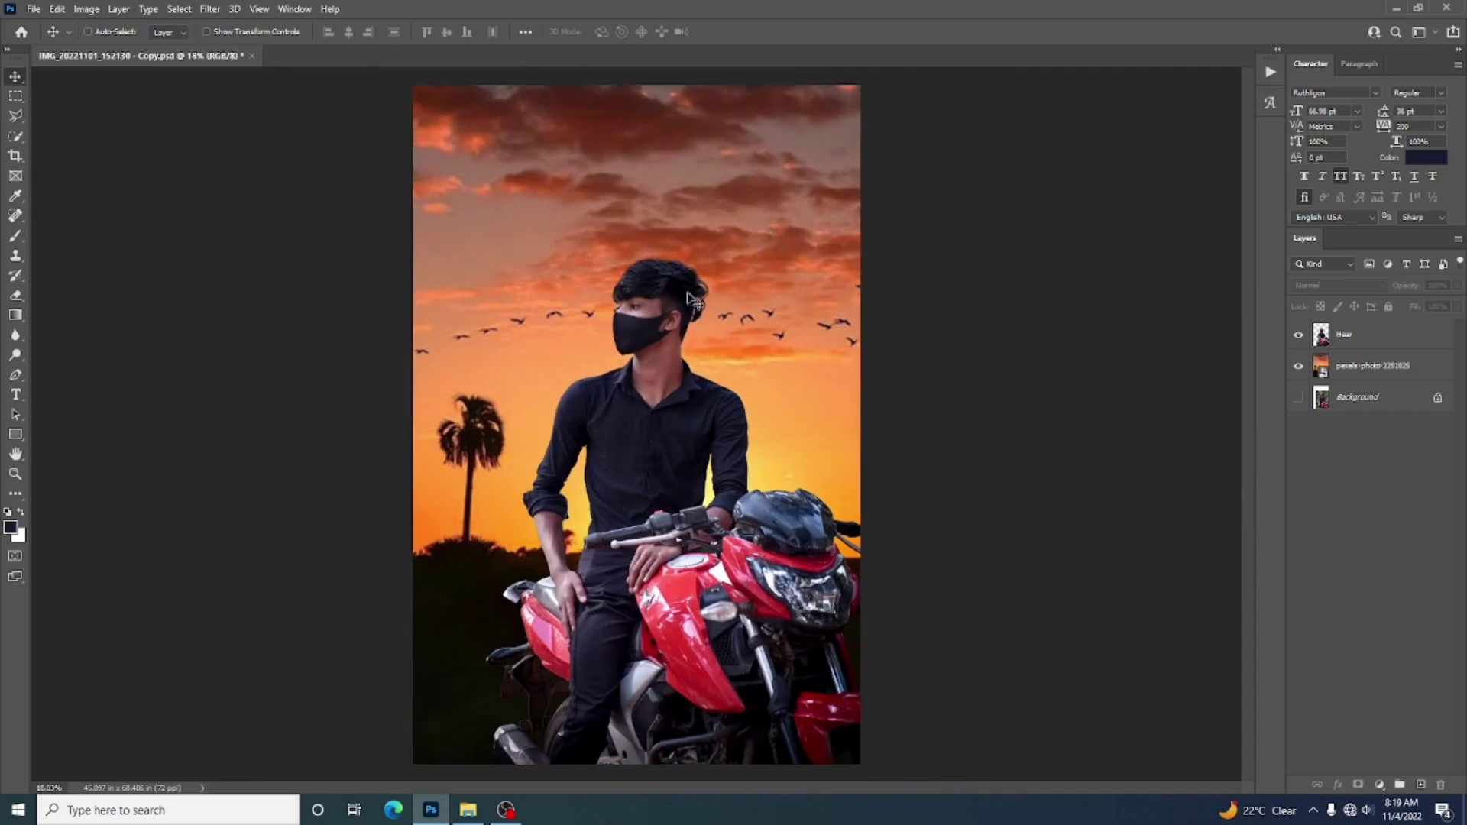
- Place the road image pexels-photo-1096660 from File Explorer, enlarge it to about 782%, and move its layer below the sunset photo
click(469, 812)
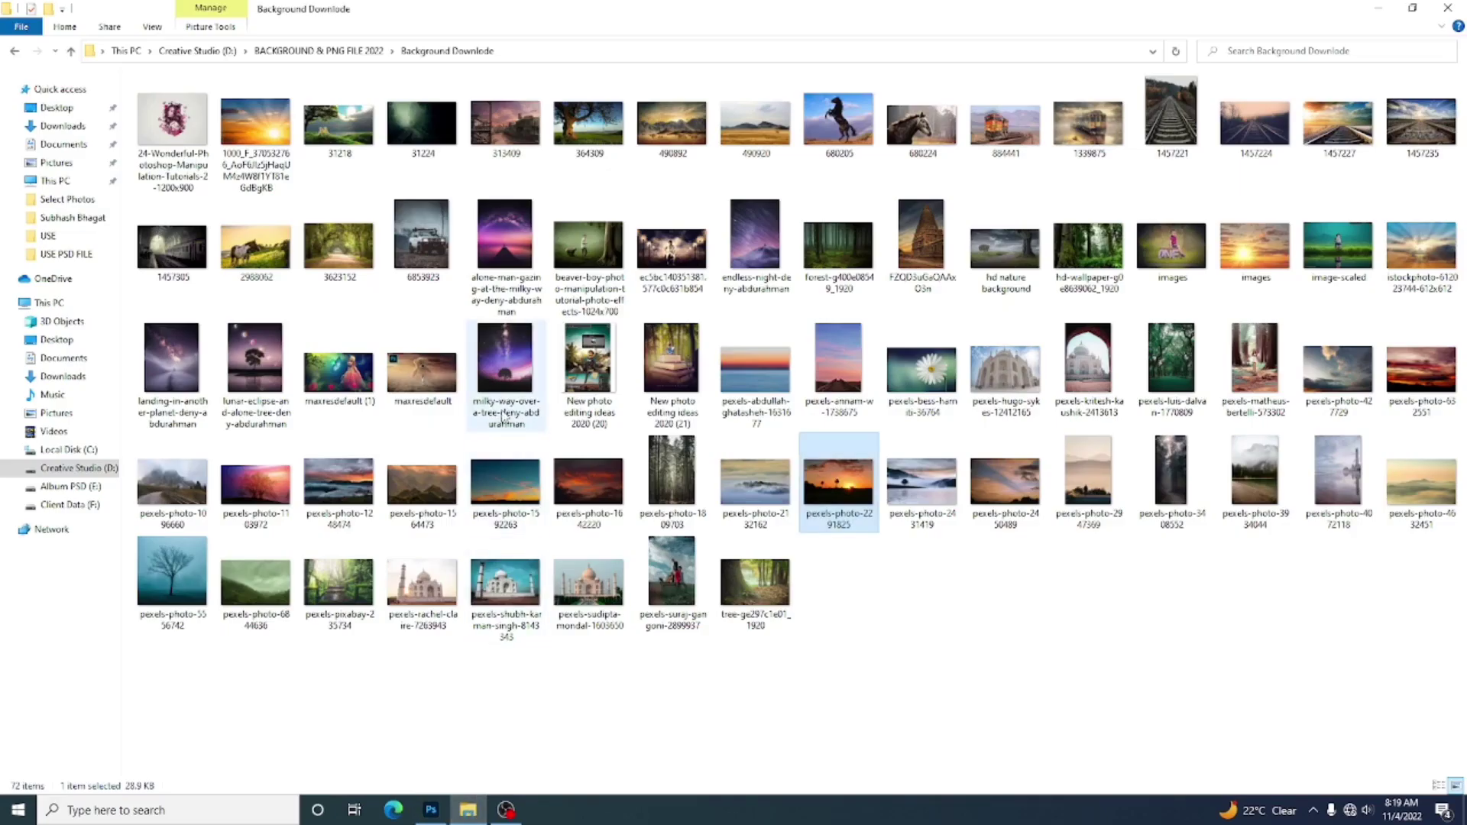
click(174, 501)
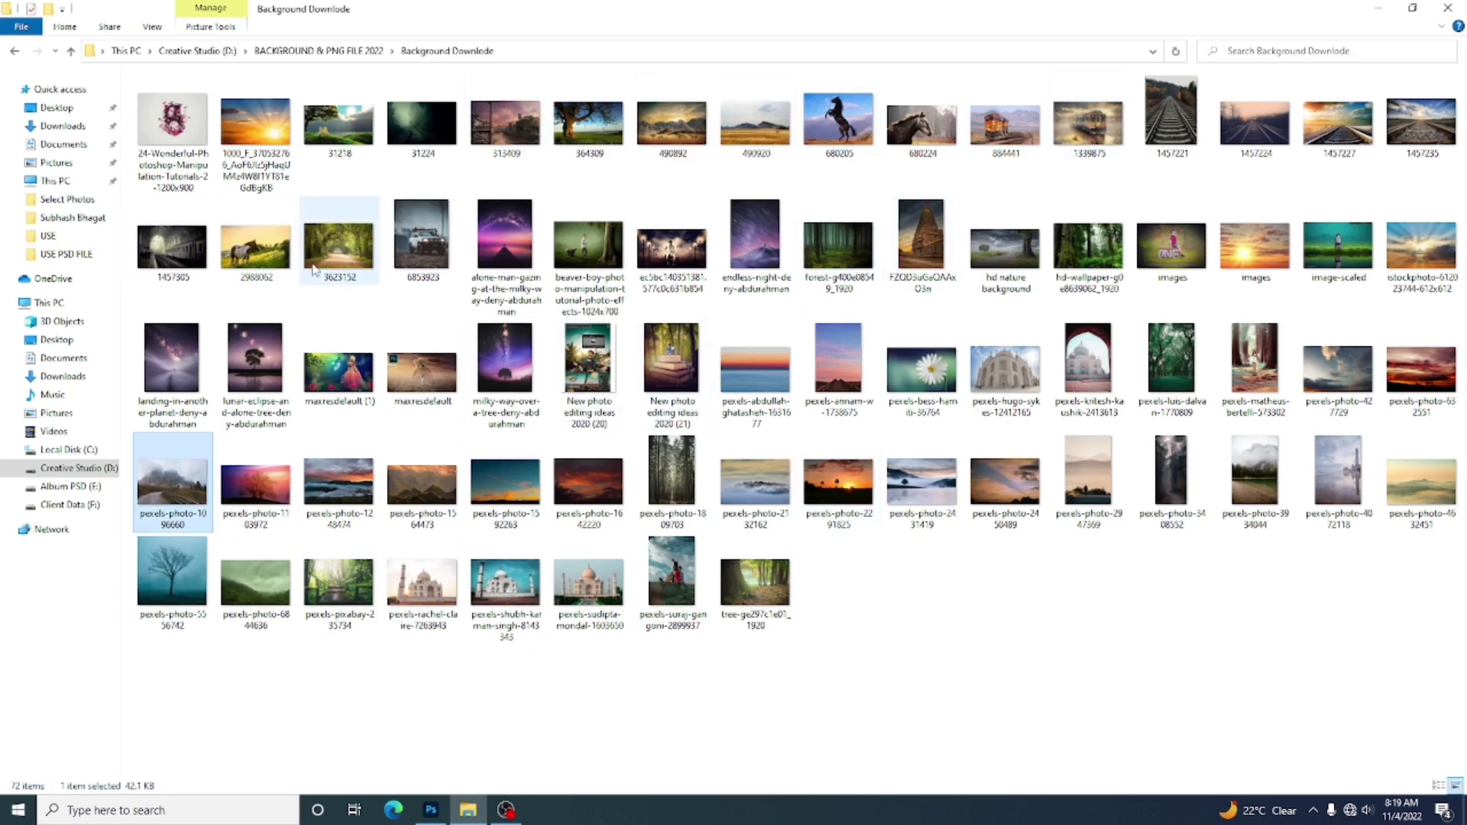
click(328, 264)
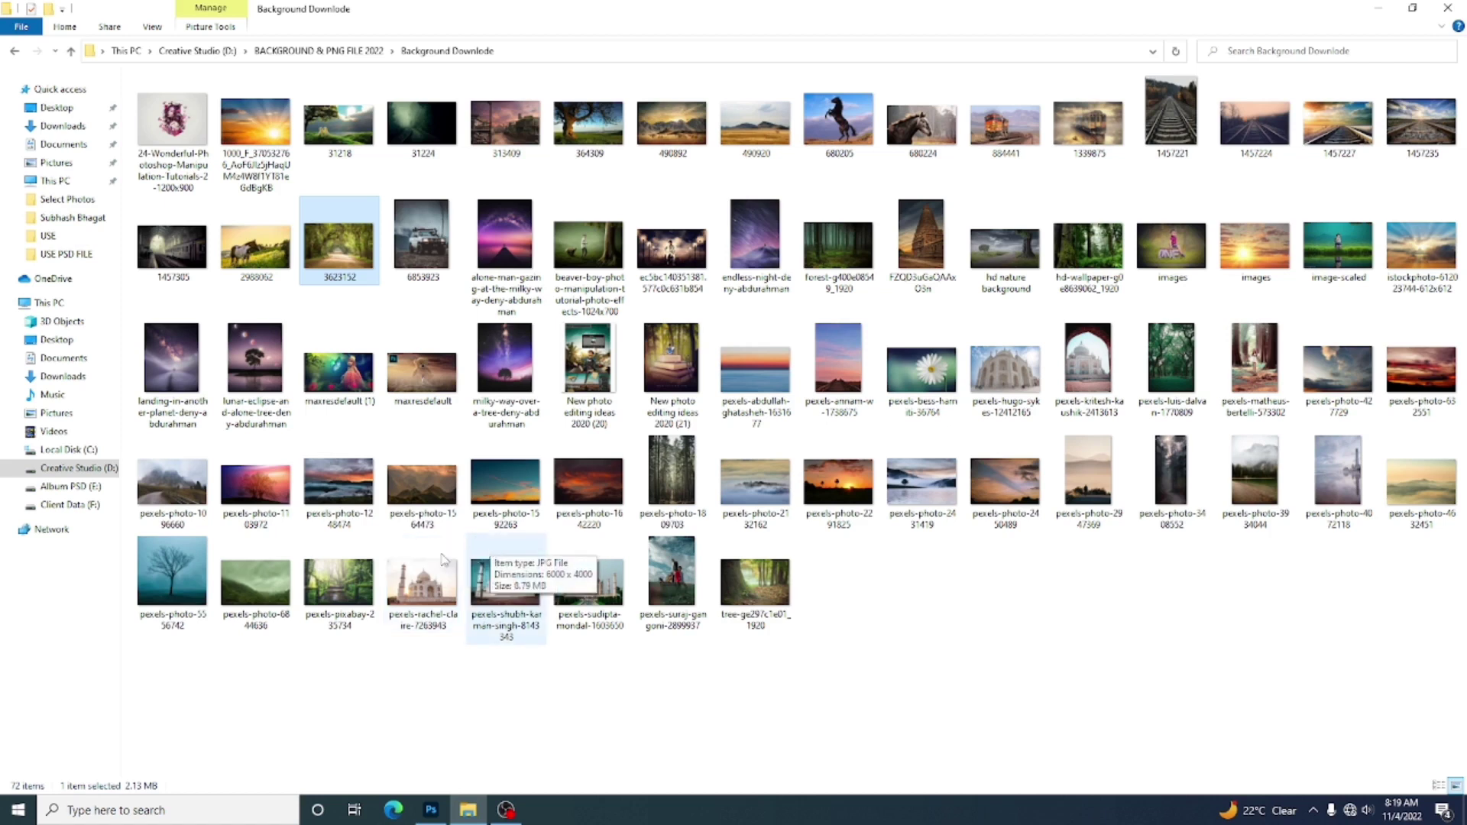
drag(172, 483, 544, 520)
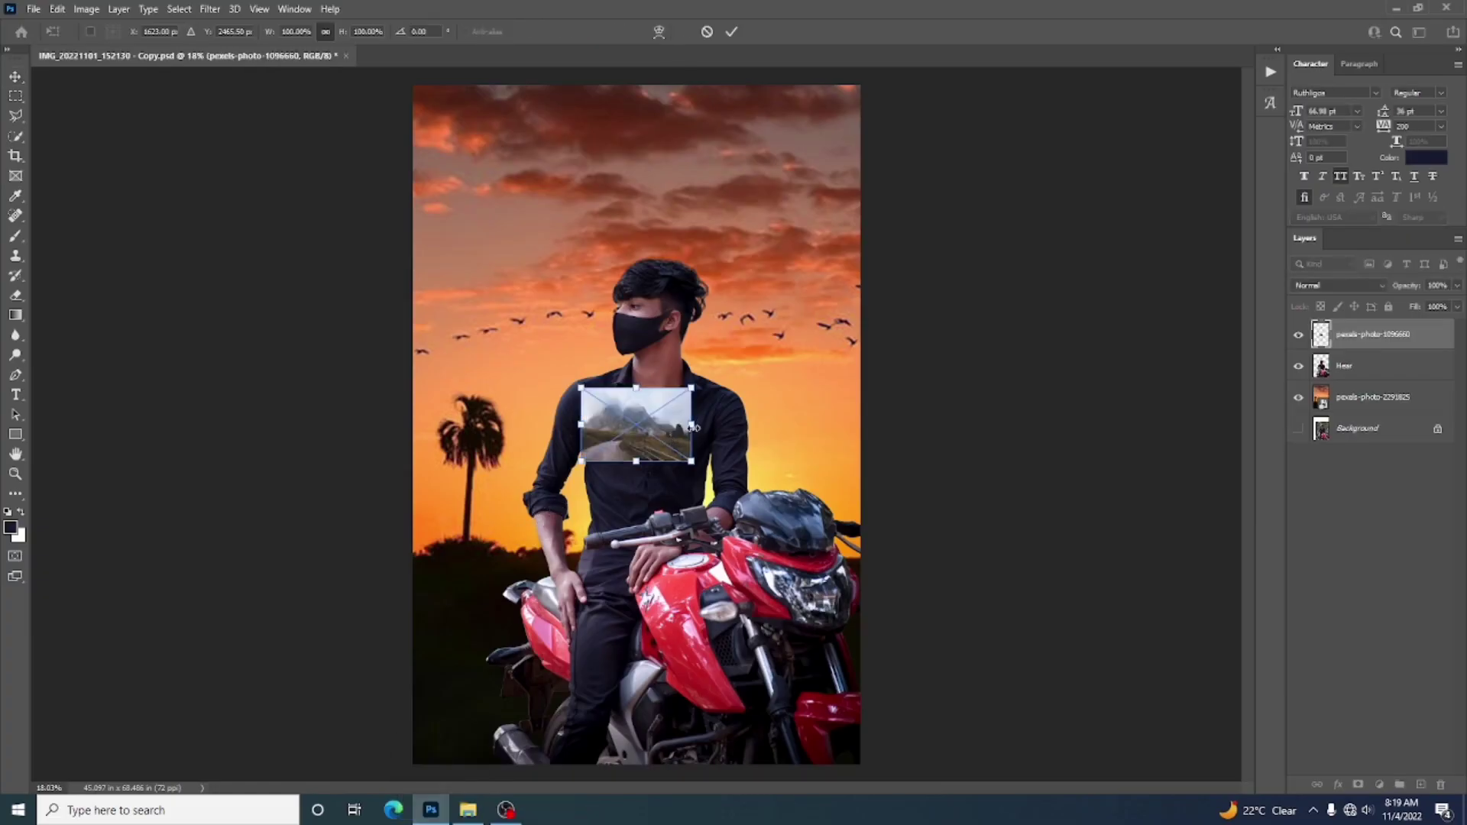
drag(696, 425, 1070, 424)
drag(655, 574, 839, 655)
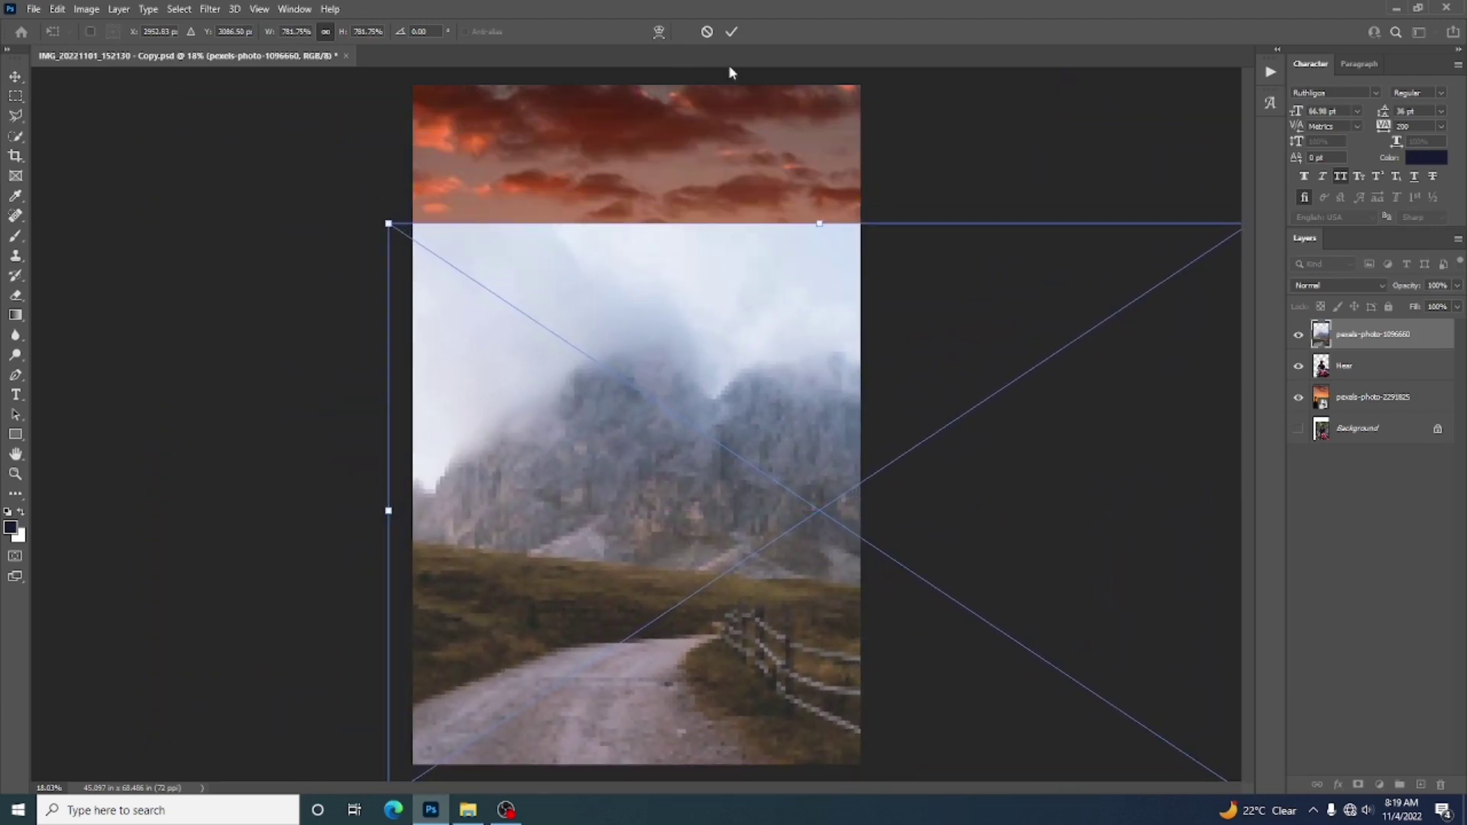
click(731, 35)
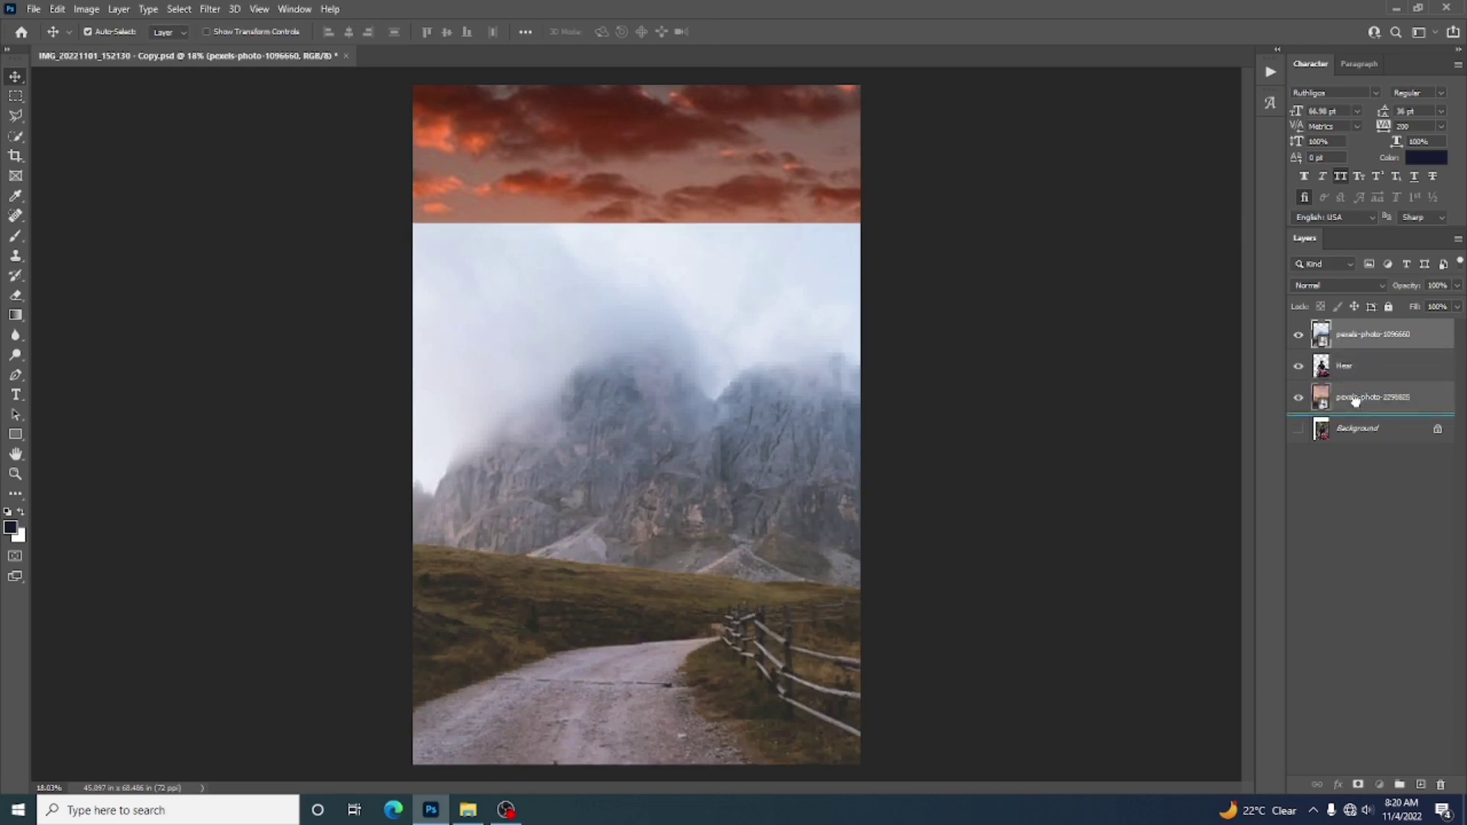
drag(1357, 407, 1357, 414)
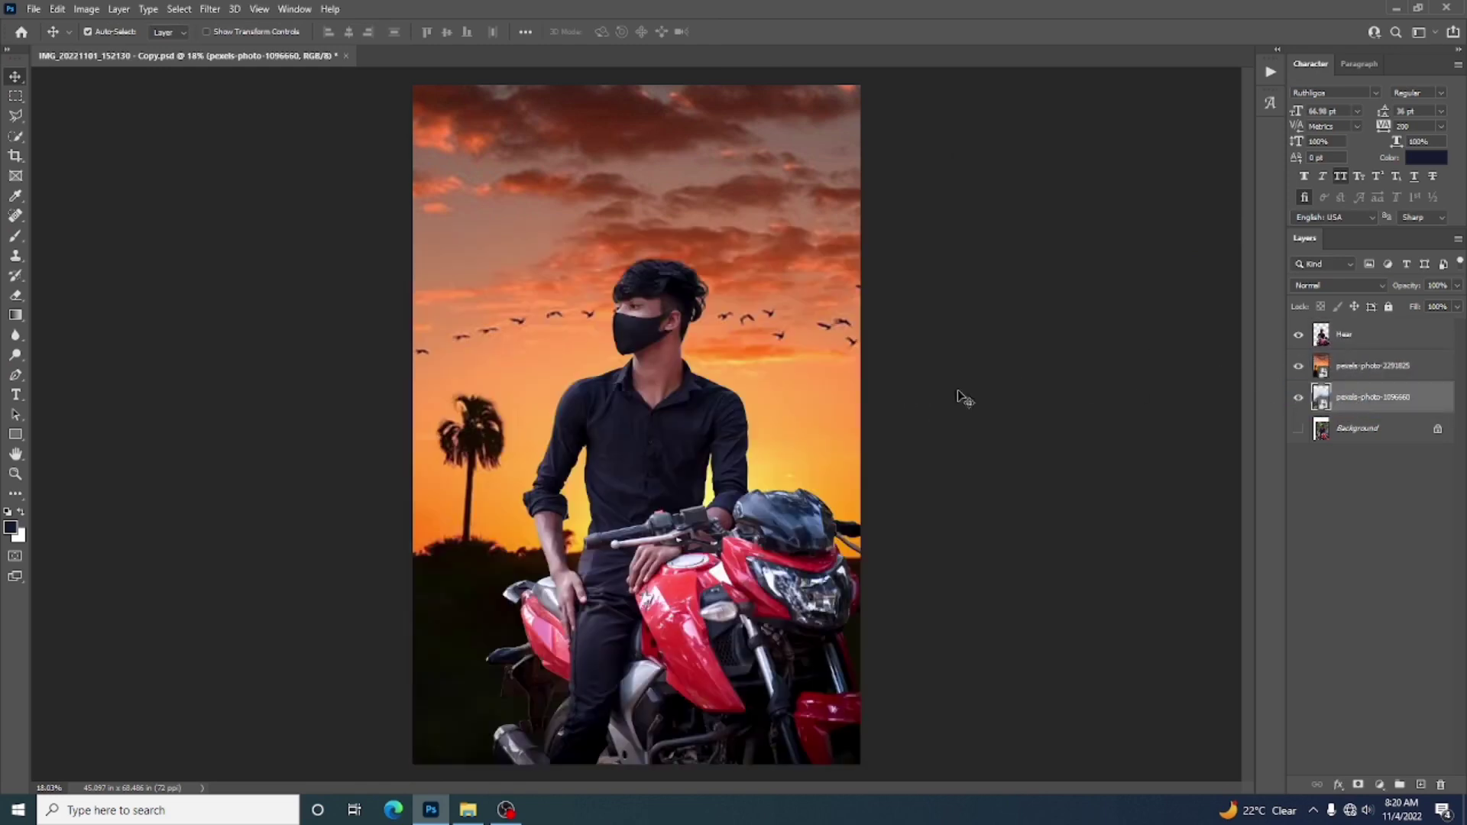
- Preview other blend modes on the sunset photo layer and set it back to Normal
click(1358, 368)
click(1336, 288)
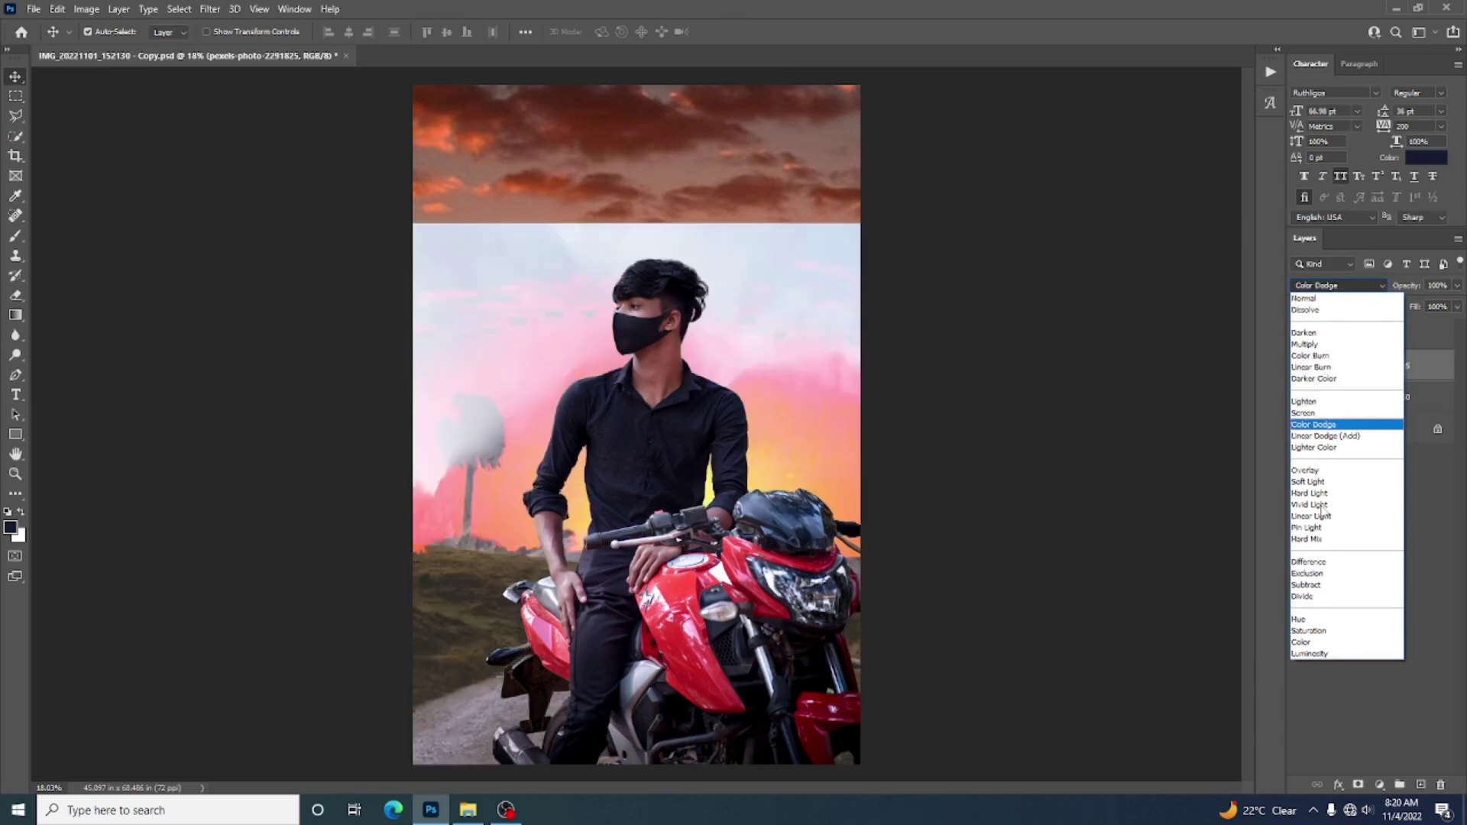
click(1293, 298)
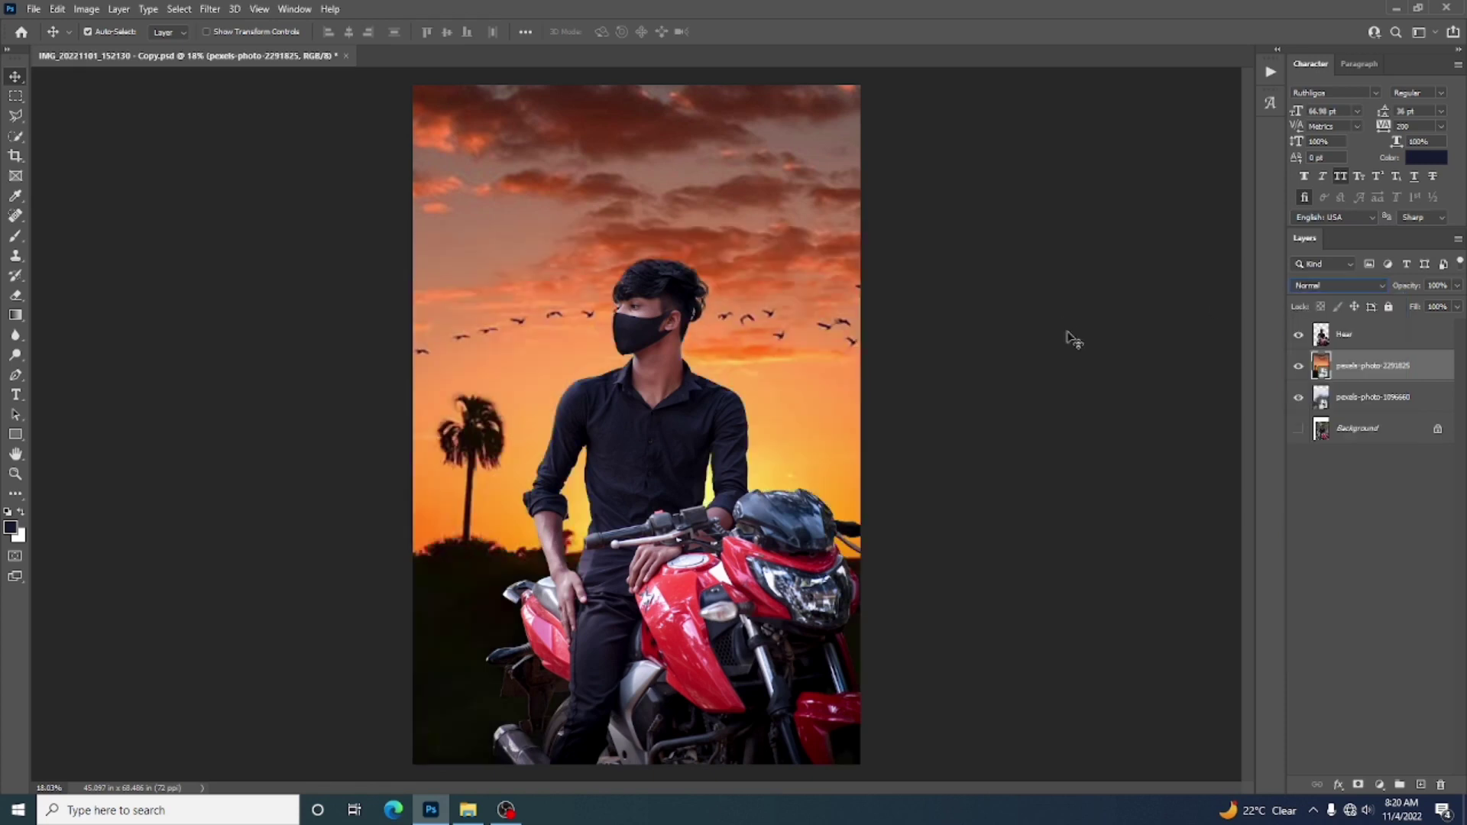
- Rasterize the sunset photo layer and erase its lower part with a large soft 5000 px Eraser
click(16, 295)
click(497, 367)
click(708, 320)
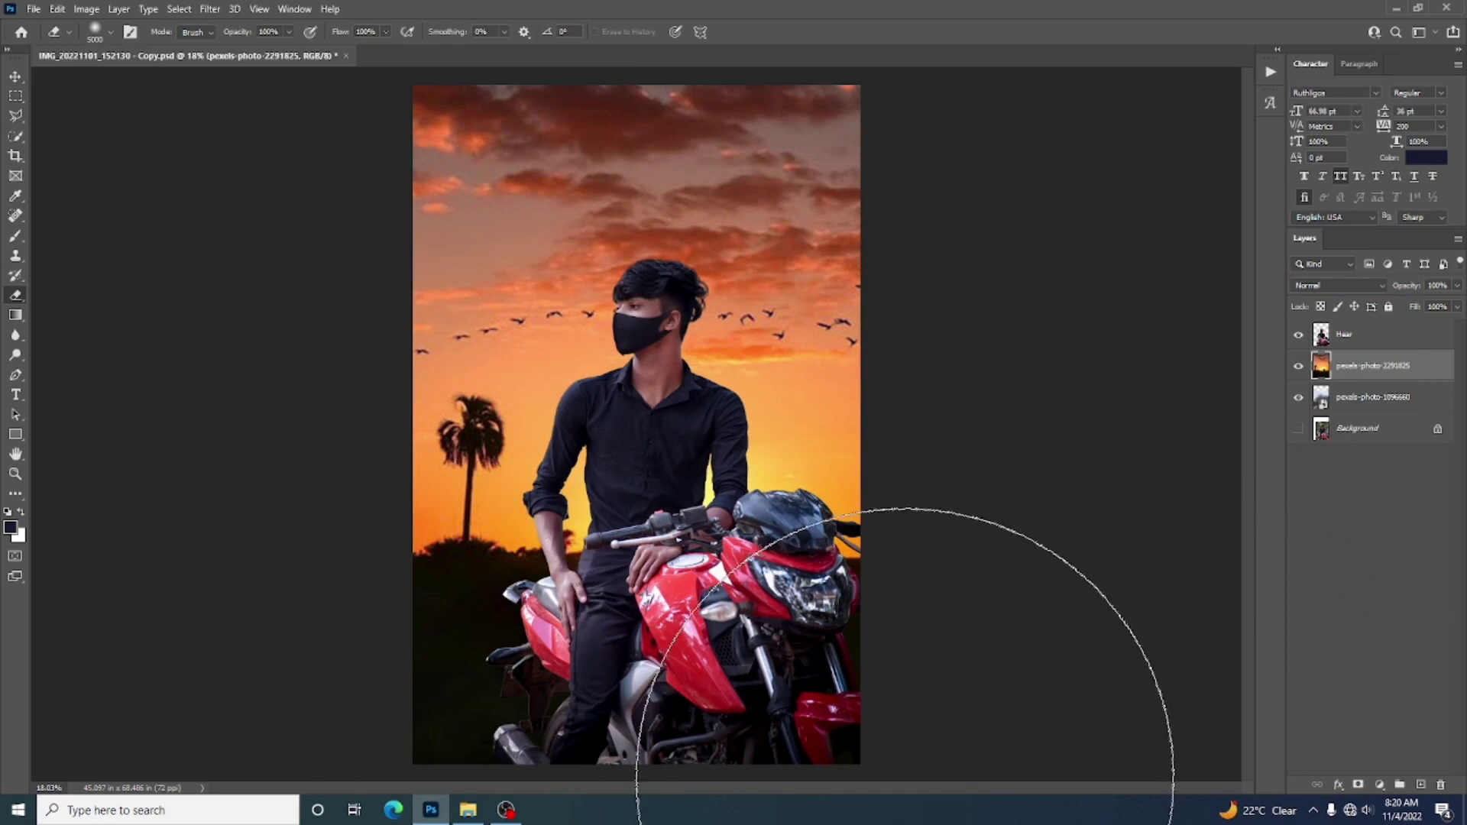
drag(525, 754, 635, 760)
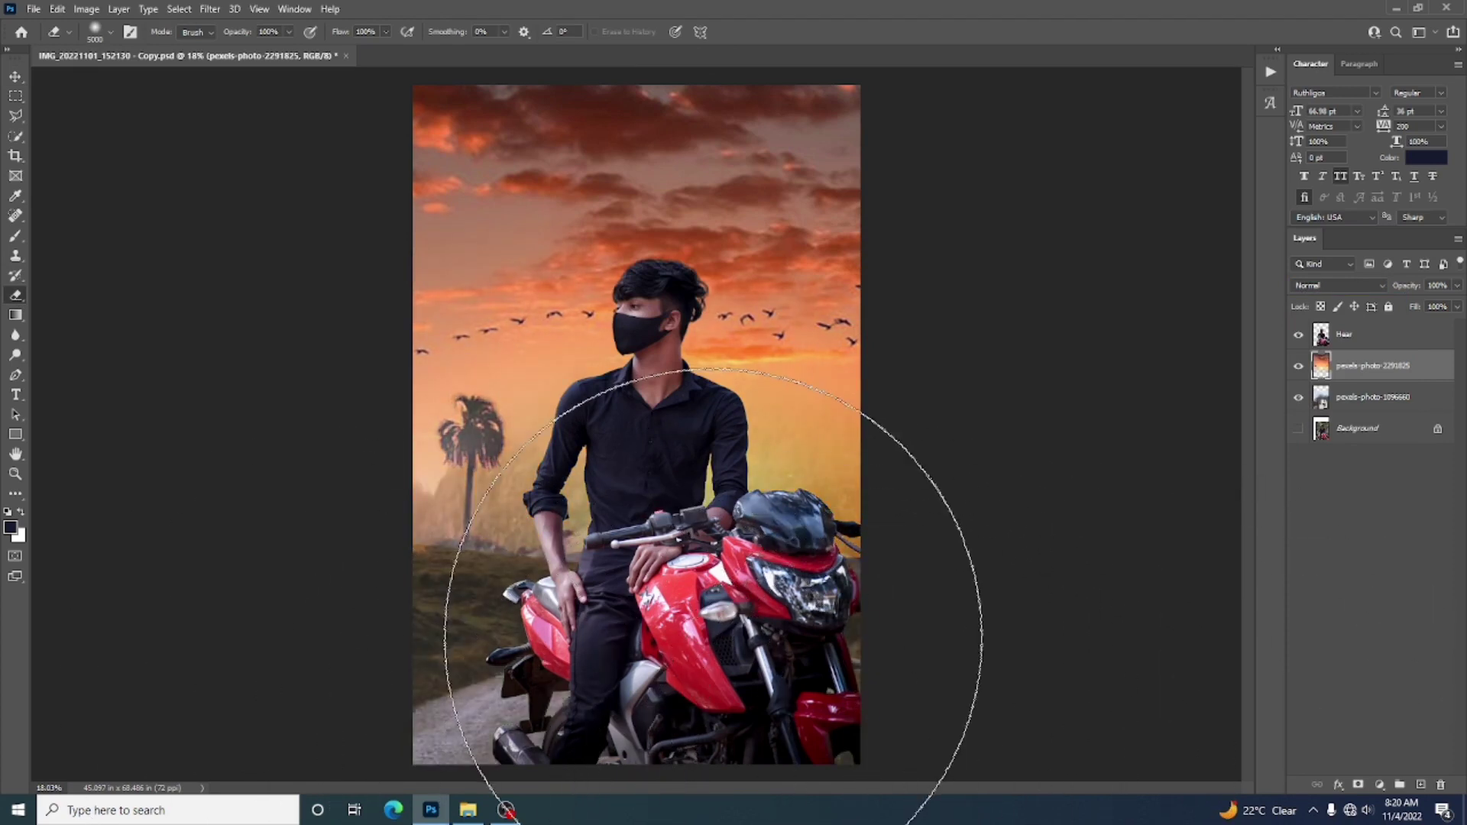
- Delete the mountain road photo layer pexels-photo-1096660
click(15, 77)
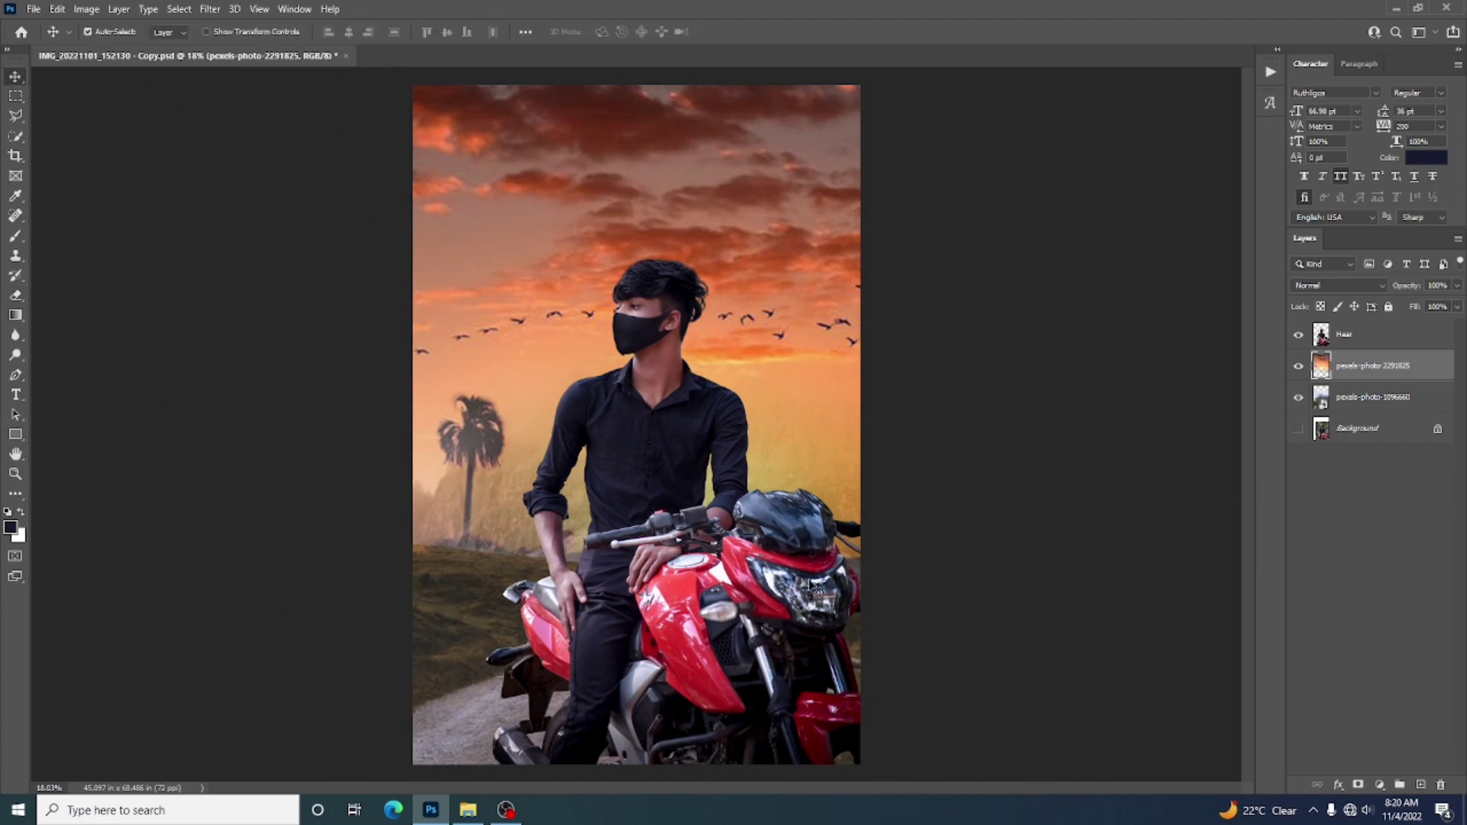
click(1351, 407)
key(Delete)
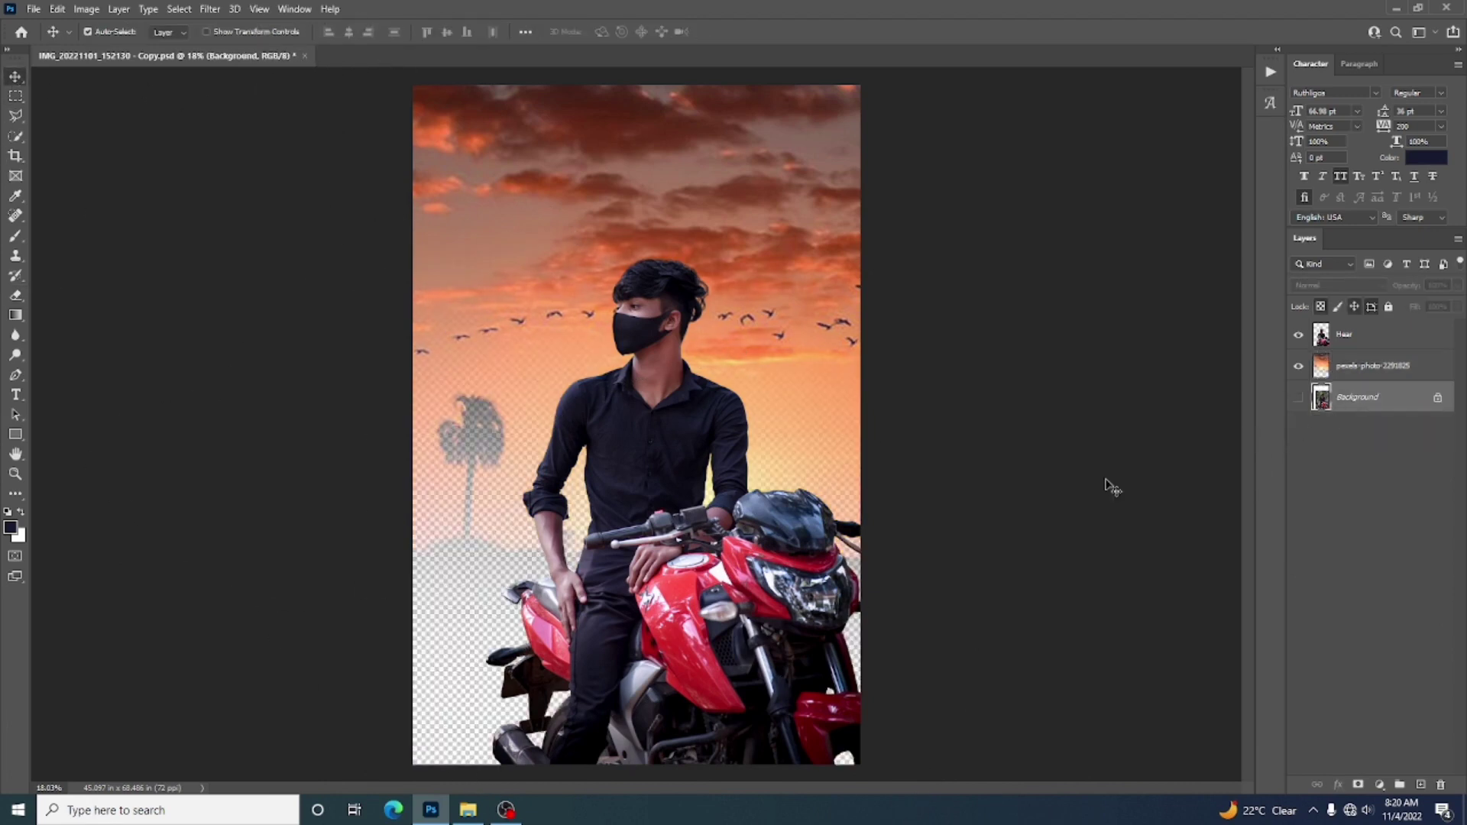
- Scale the sunset photo layer to about 88% and shift it slightly up and to the left behind the man
click(759, 291)
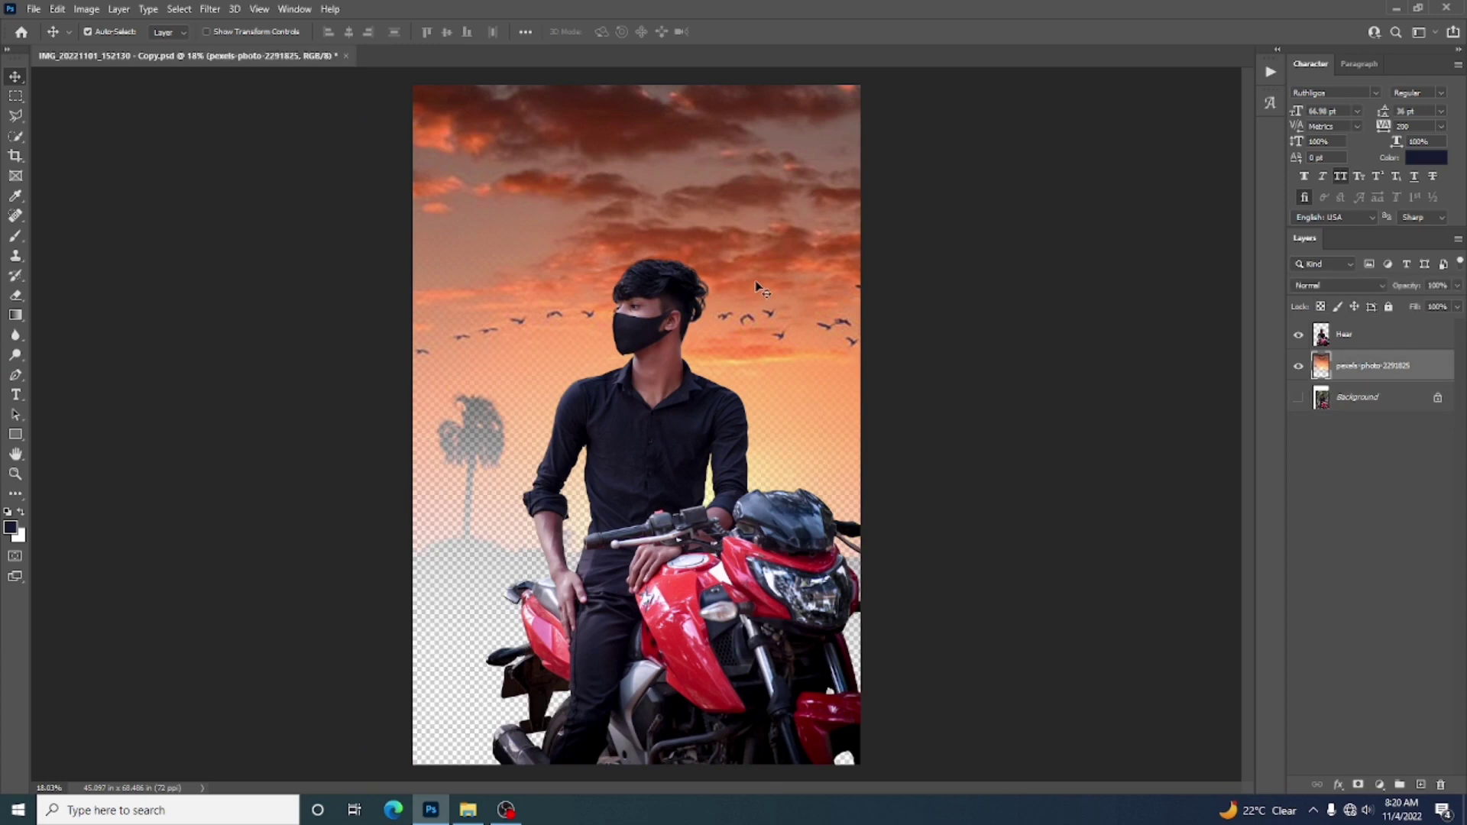
key(ctrl+t)
drag(1067, 437, 998, 435)
drag(816, 359, 803, 334)
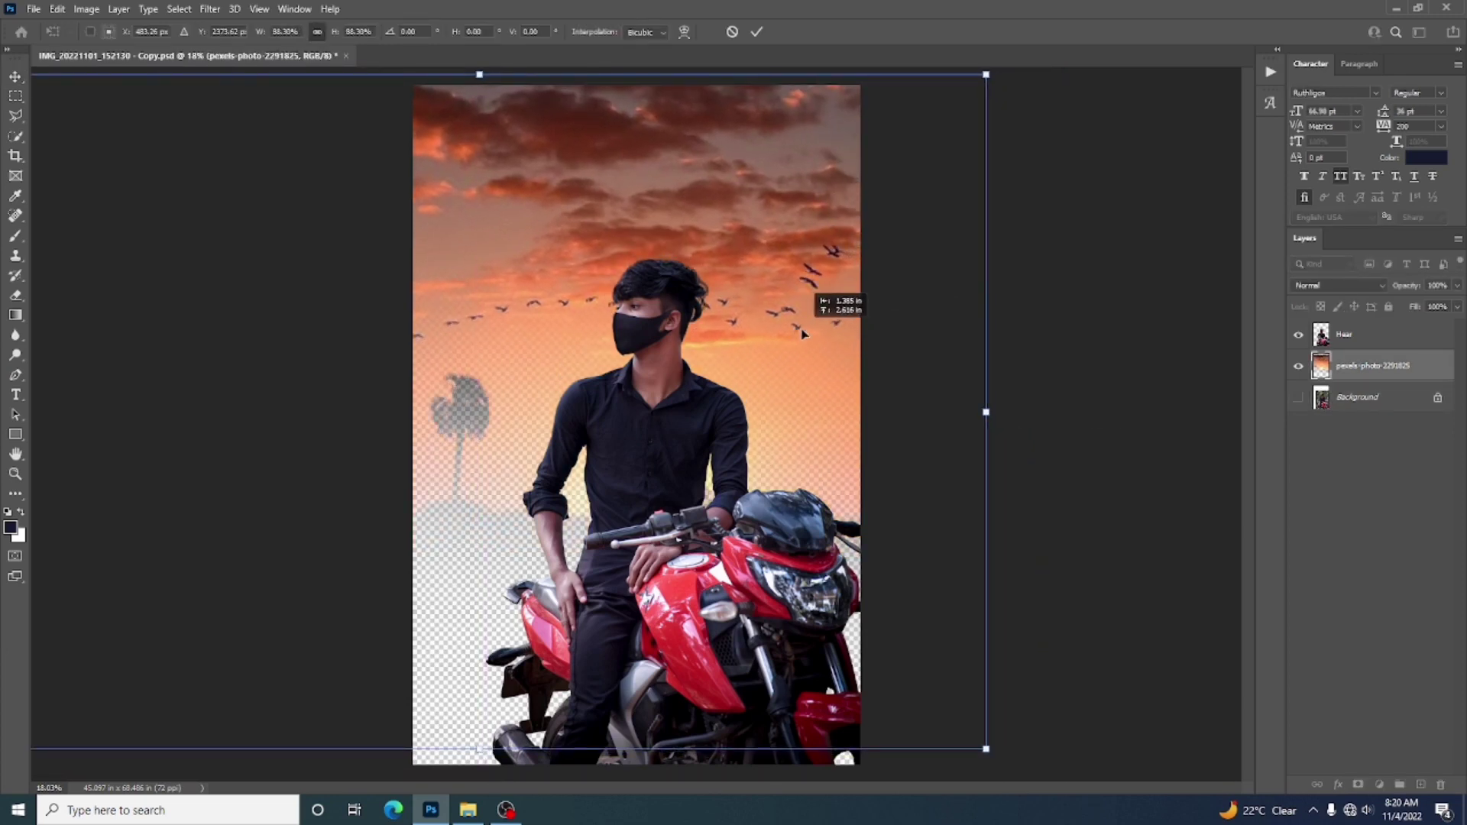
click(757, 31)
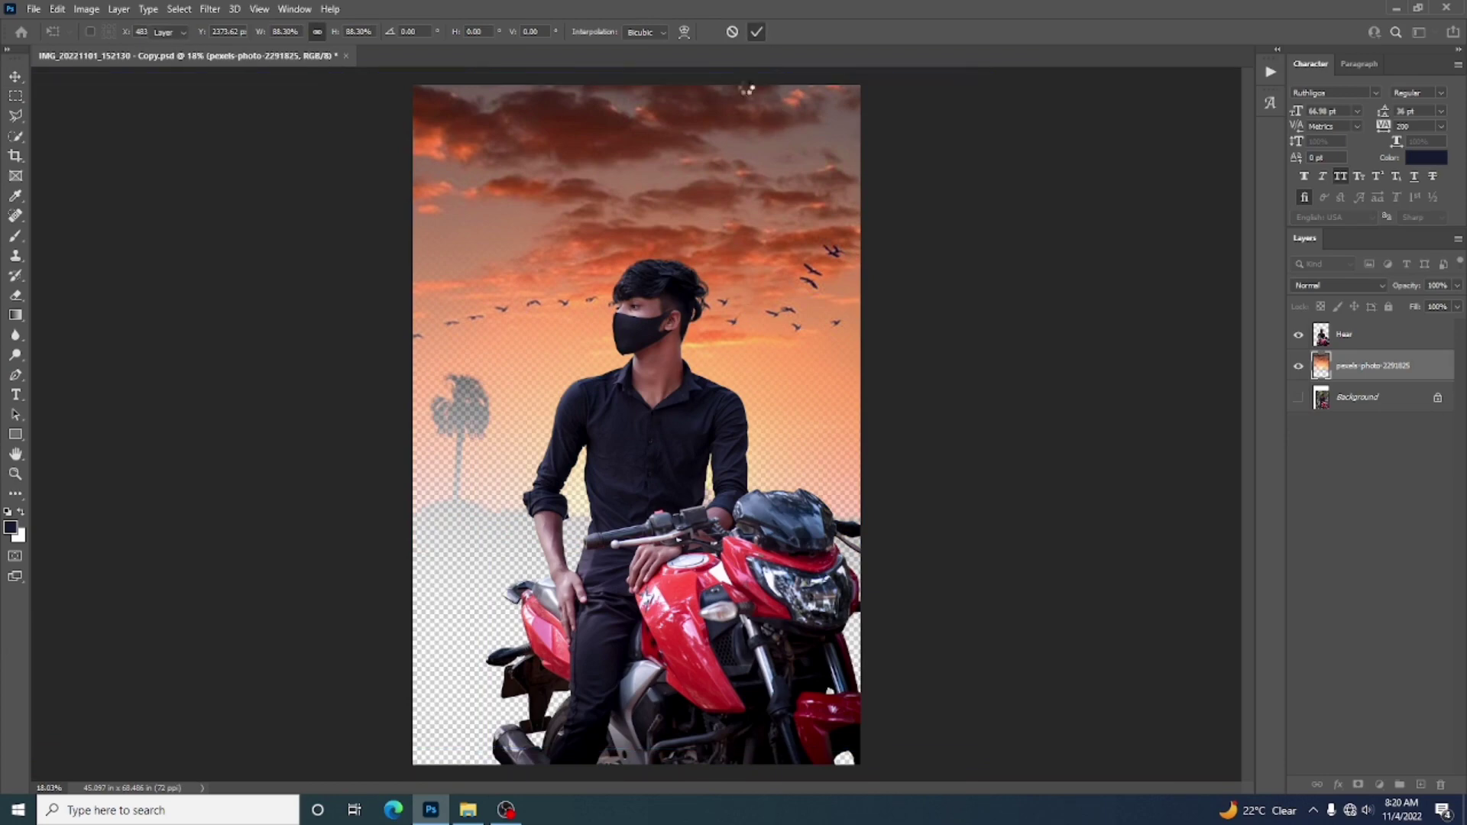
- Place the desert landscape photo pexels-photo-2947369 from the Background Downlode folder into the motorcycle document
click(468, 810)
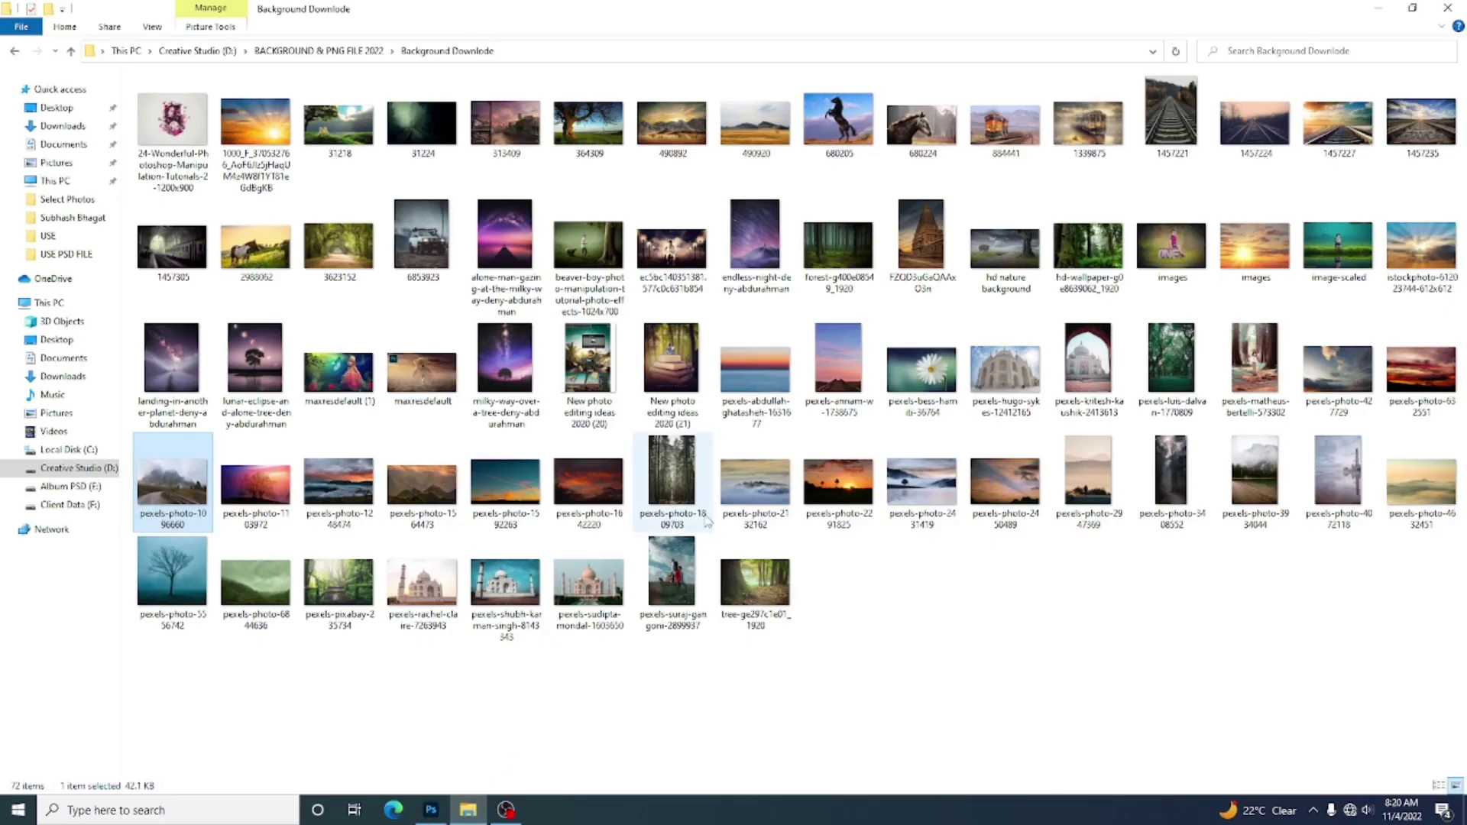
click(896, 661)
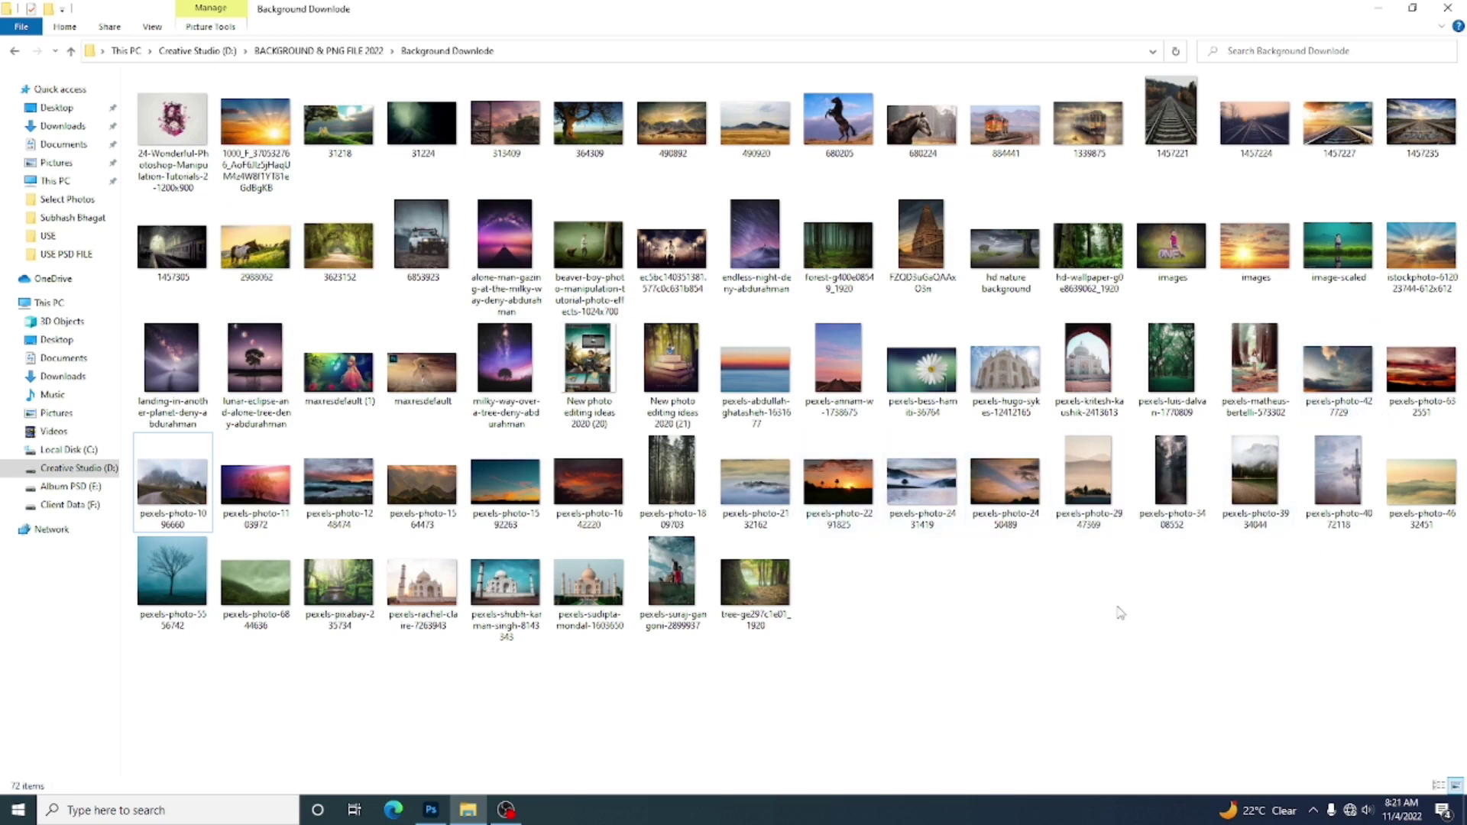
drag(1088, 496, 569, 428)
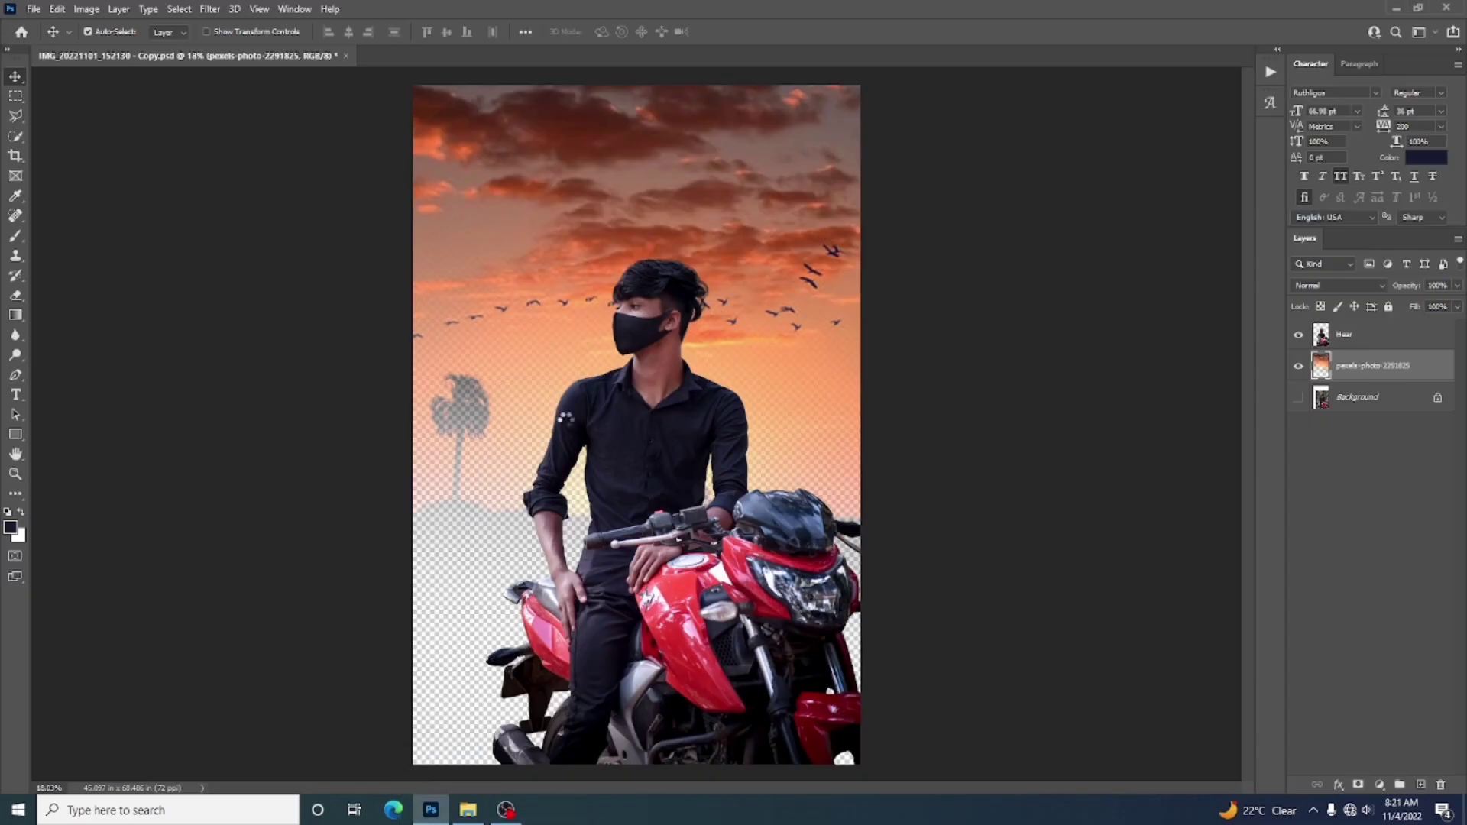
- Scale the placed desert photo to about 467% so it fills the canvas, and put its layer beneath the sunset photo layer
drag(754, 421, 891, 423)
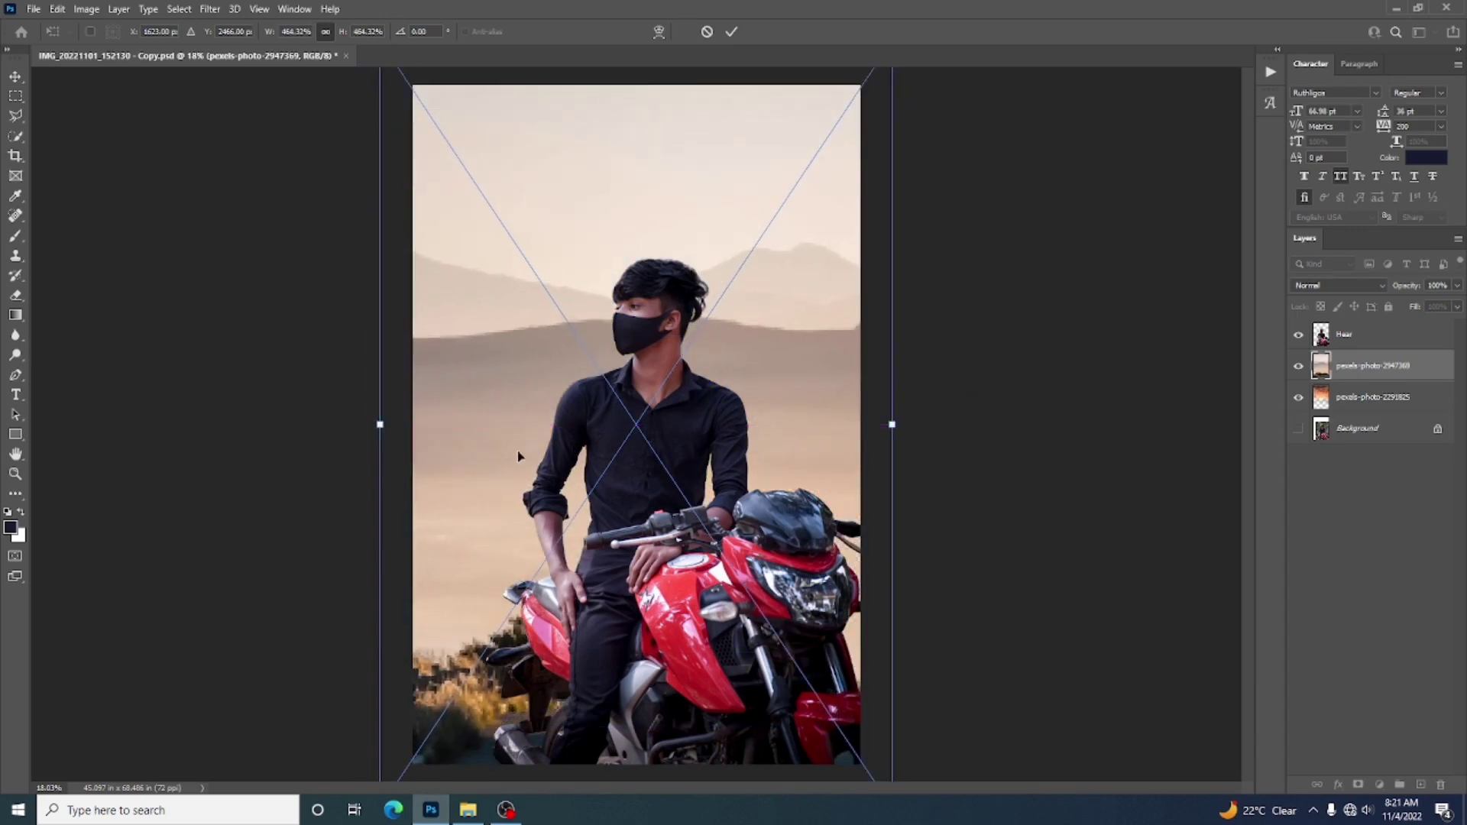
drag(517, 458, 512, 399)
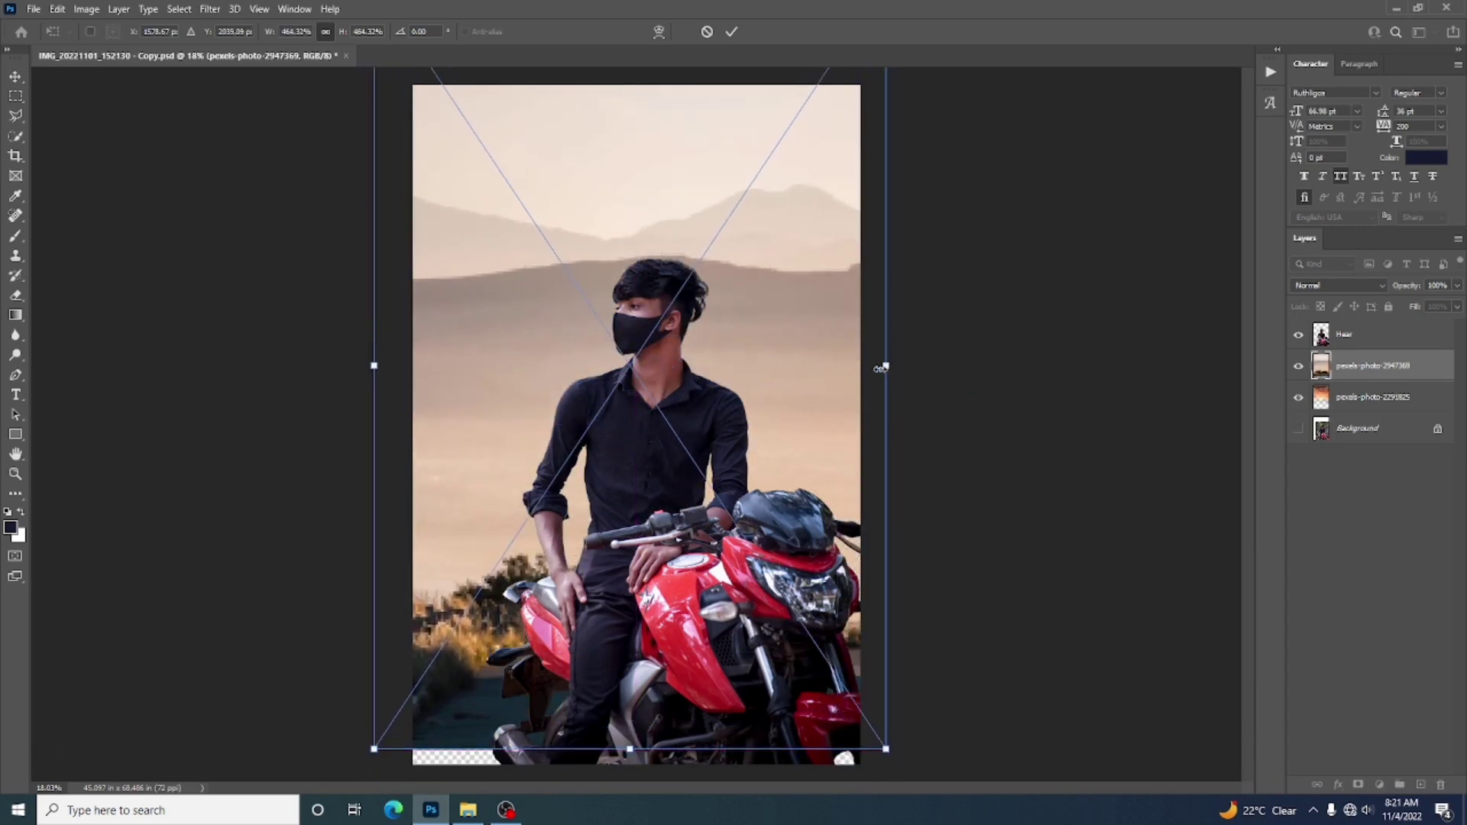
drag(886, 367, 818, 405)
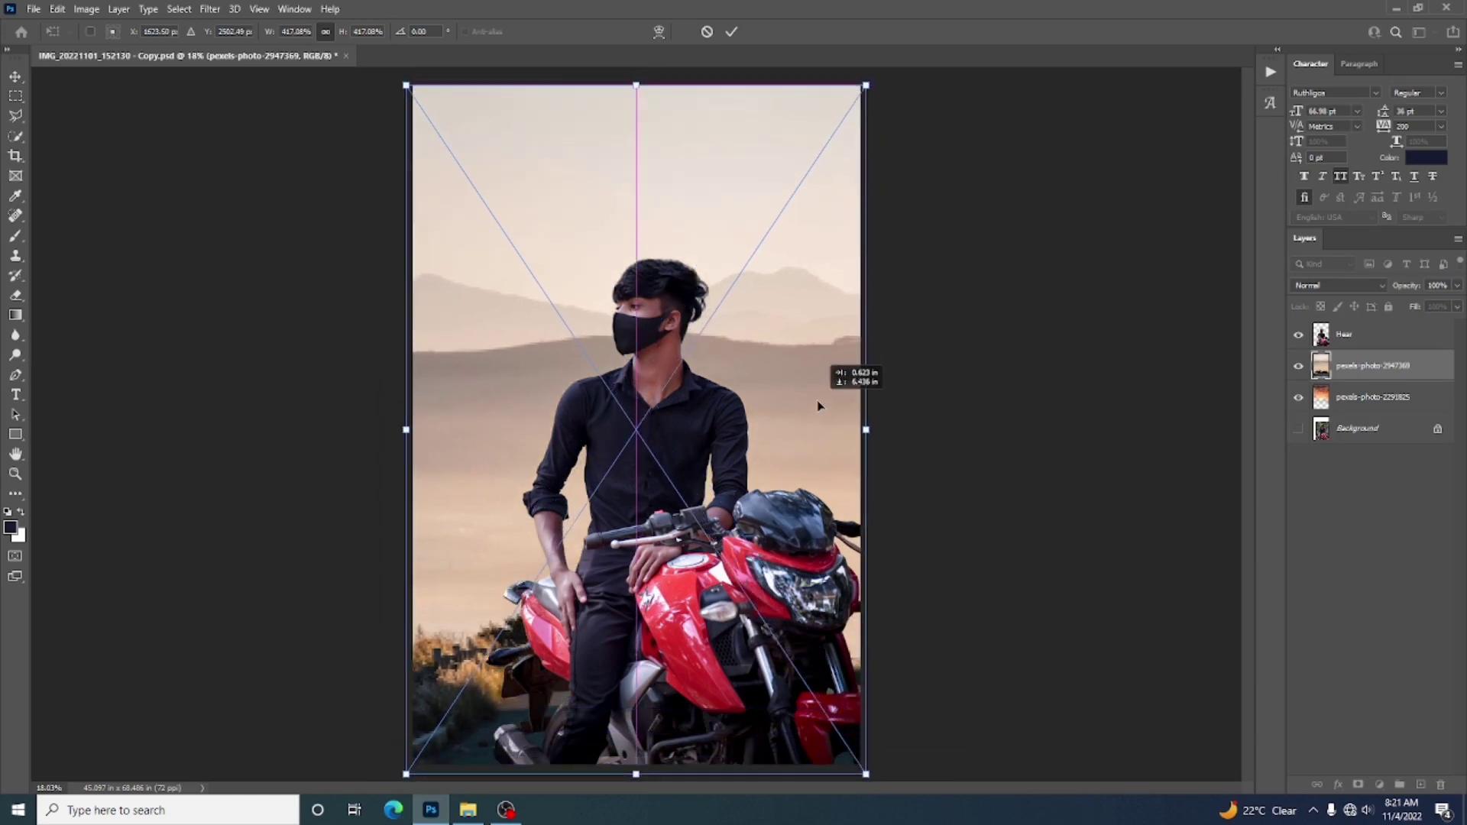
click(731, 31)
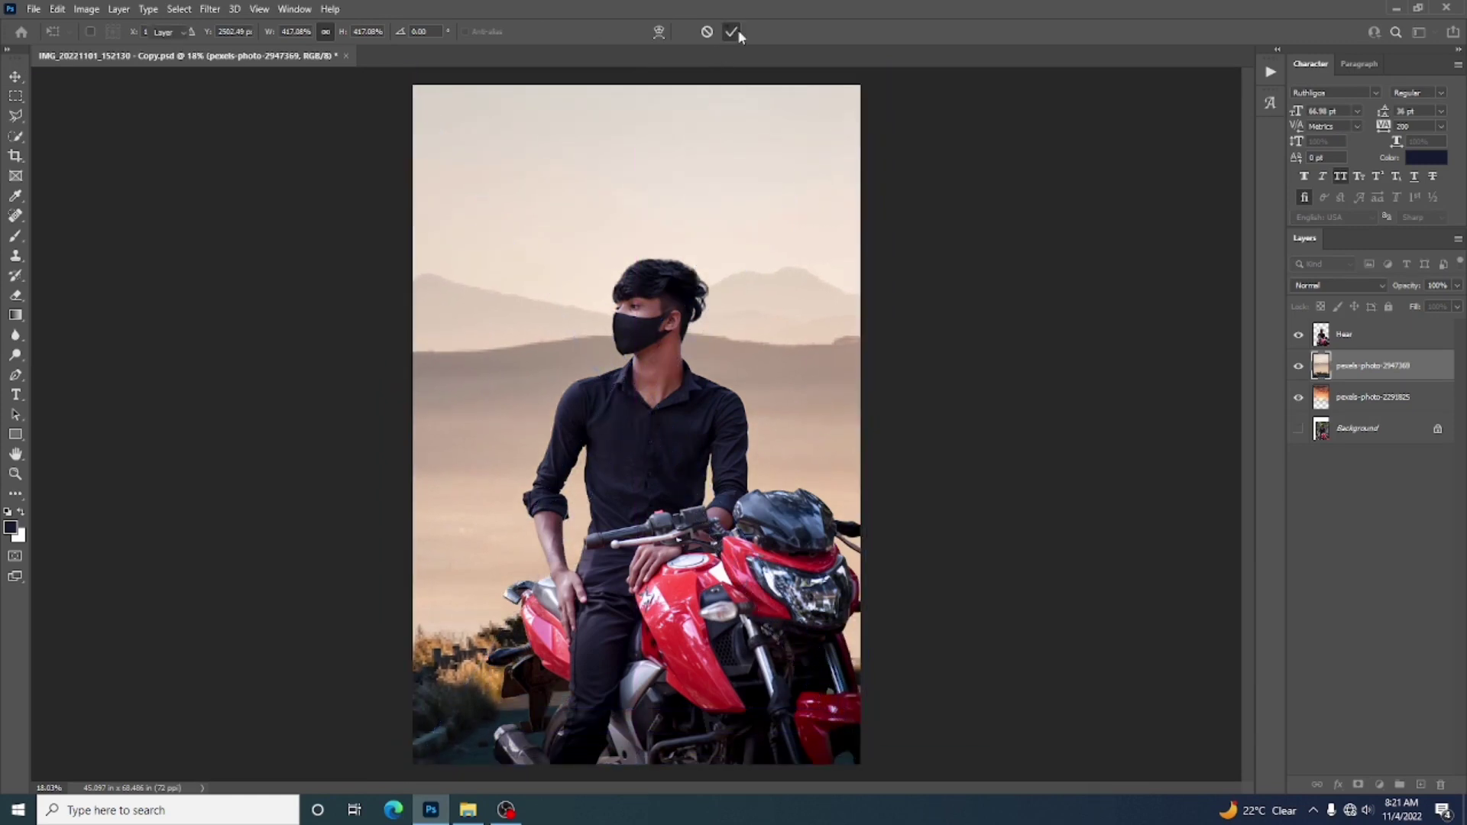
drag(1367, 369, 1364, 411)
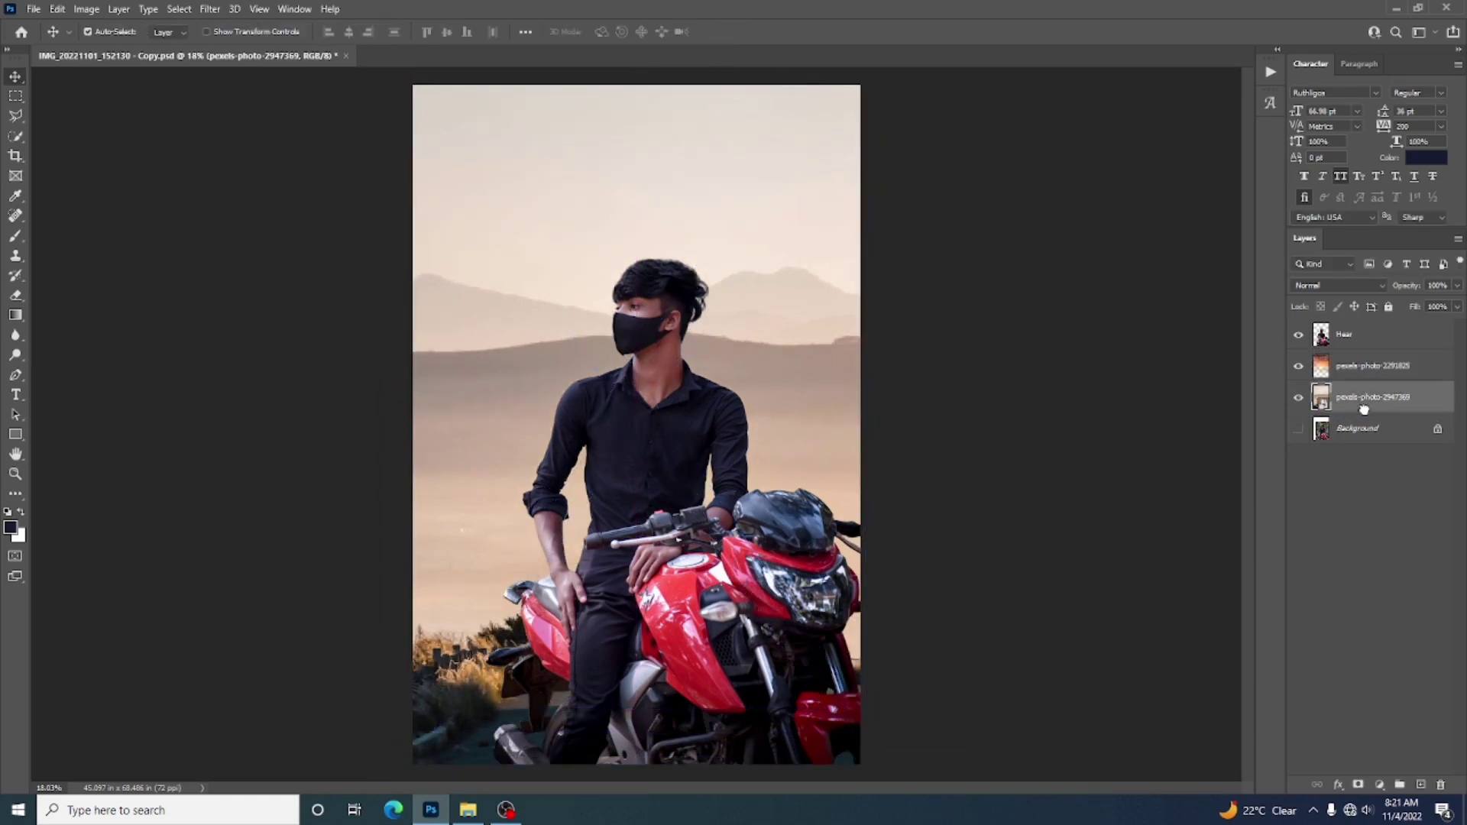
click(1007, 375)
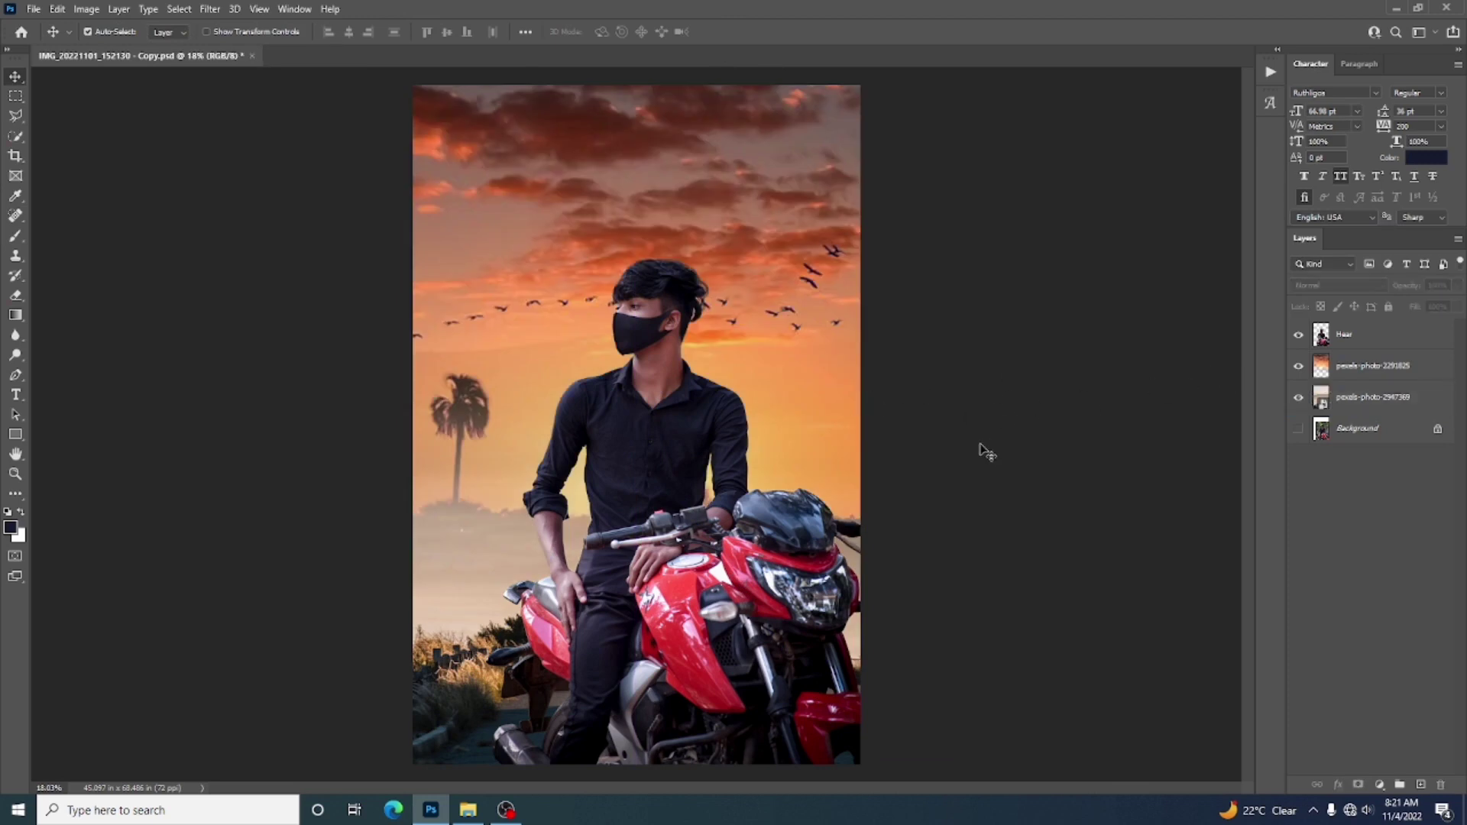
- Apply a Gaussian Blur with a 50-pixel radius to the sunset photo layer pexels-photo-2291825
click(778, 238)
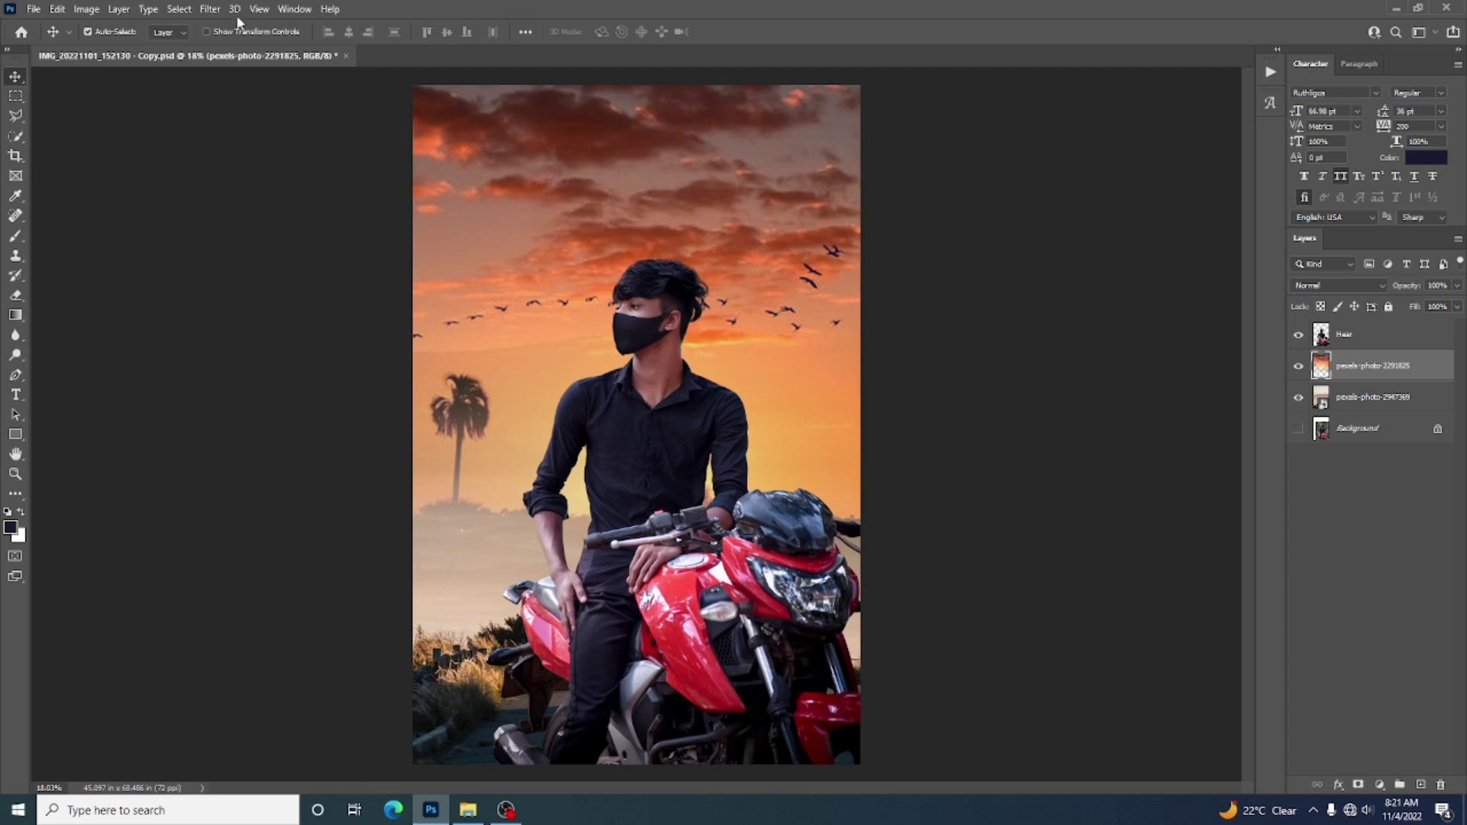
click(210, 9)
mouse_move(235, 9)
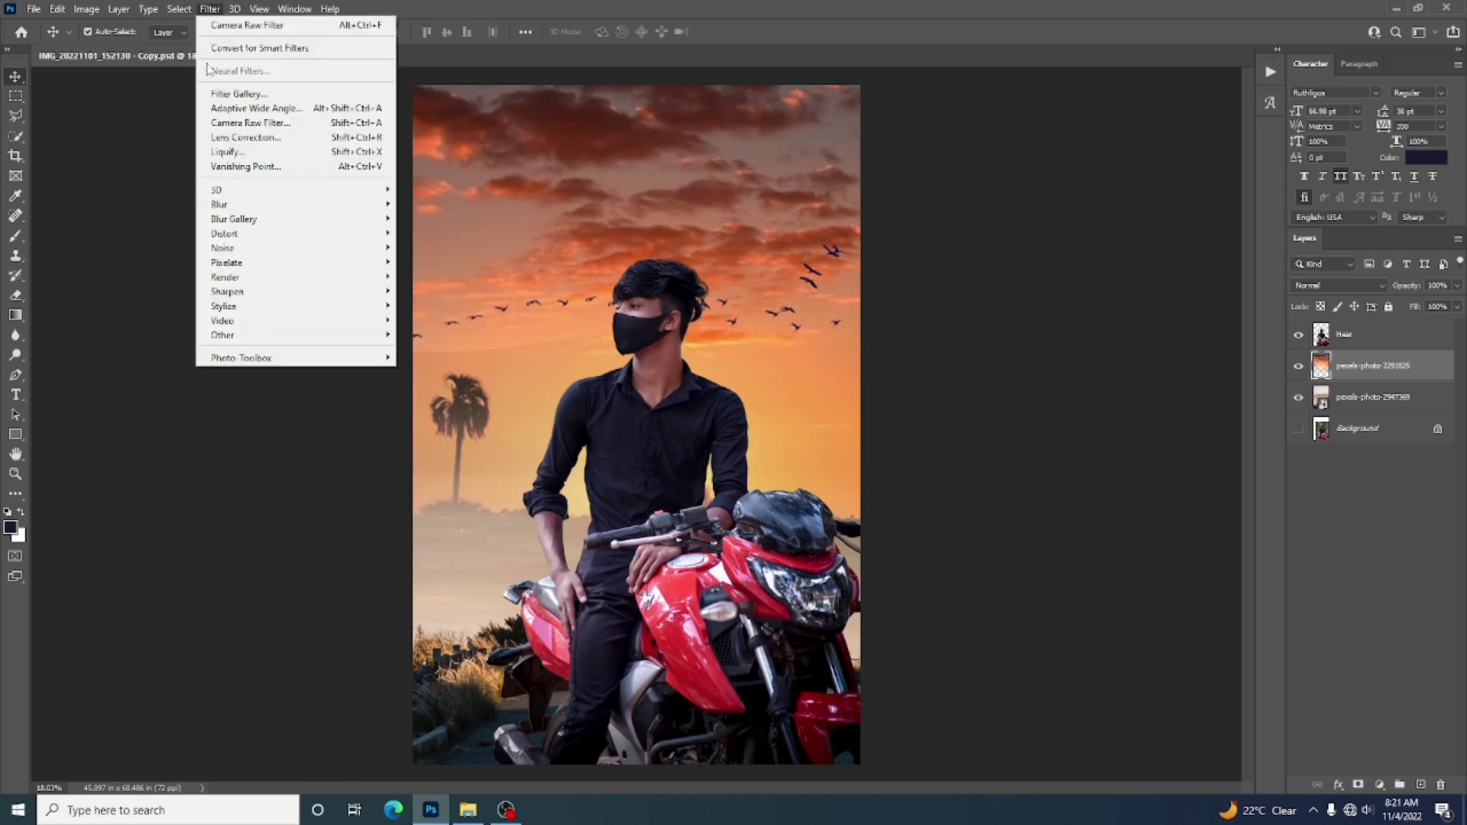
mouse_move(230, 205)
click(434, 261)
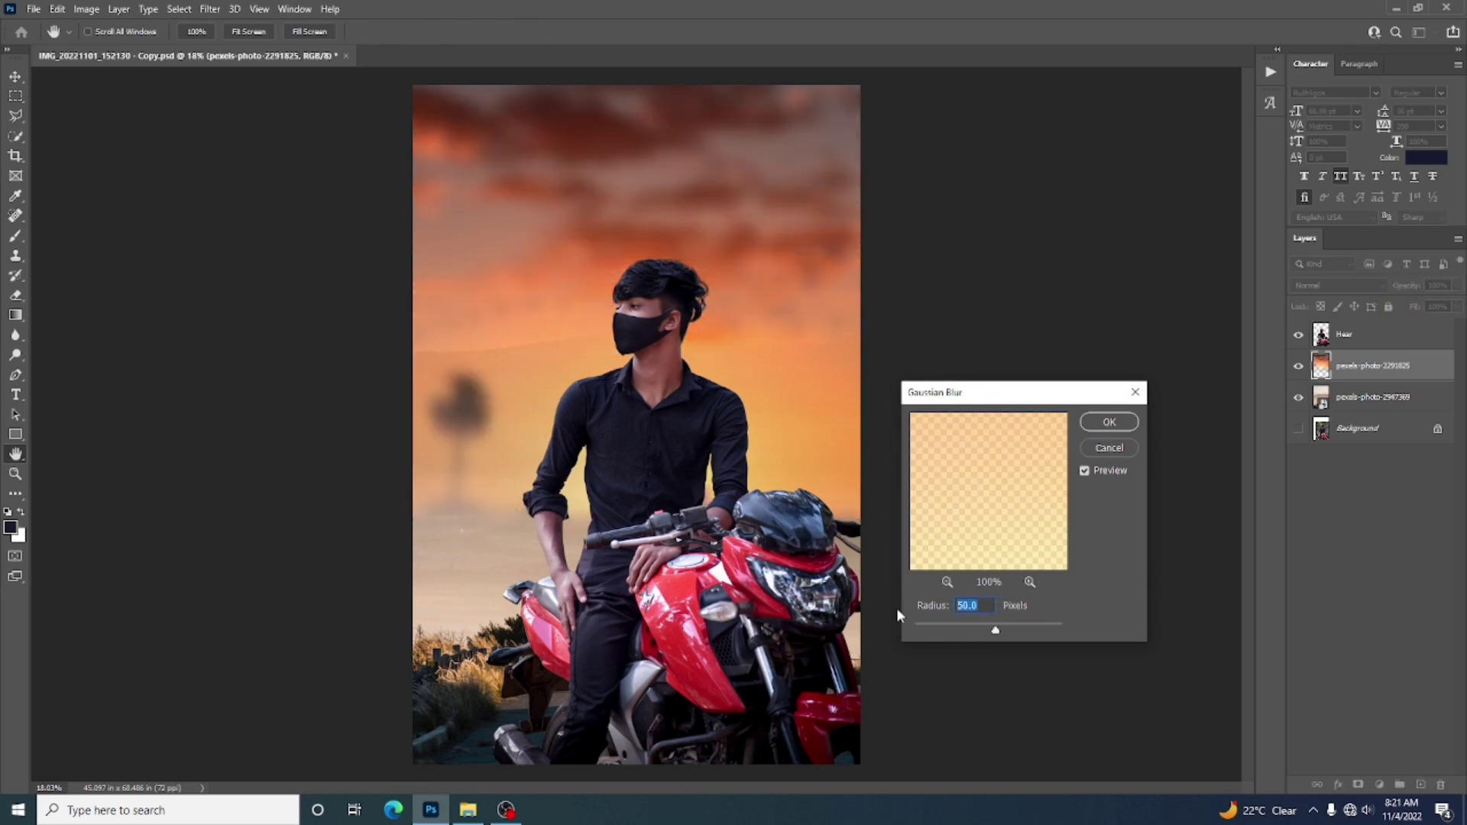
text(10)
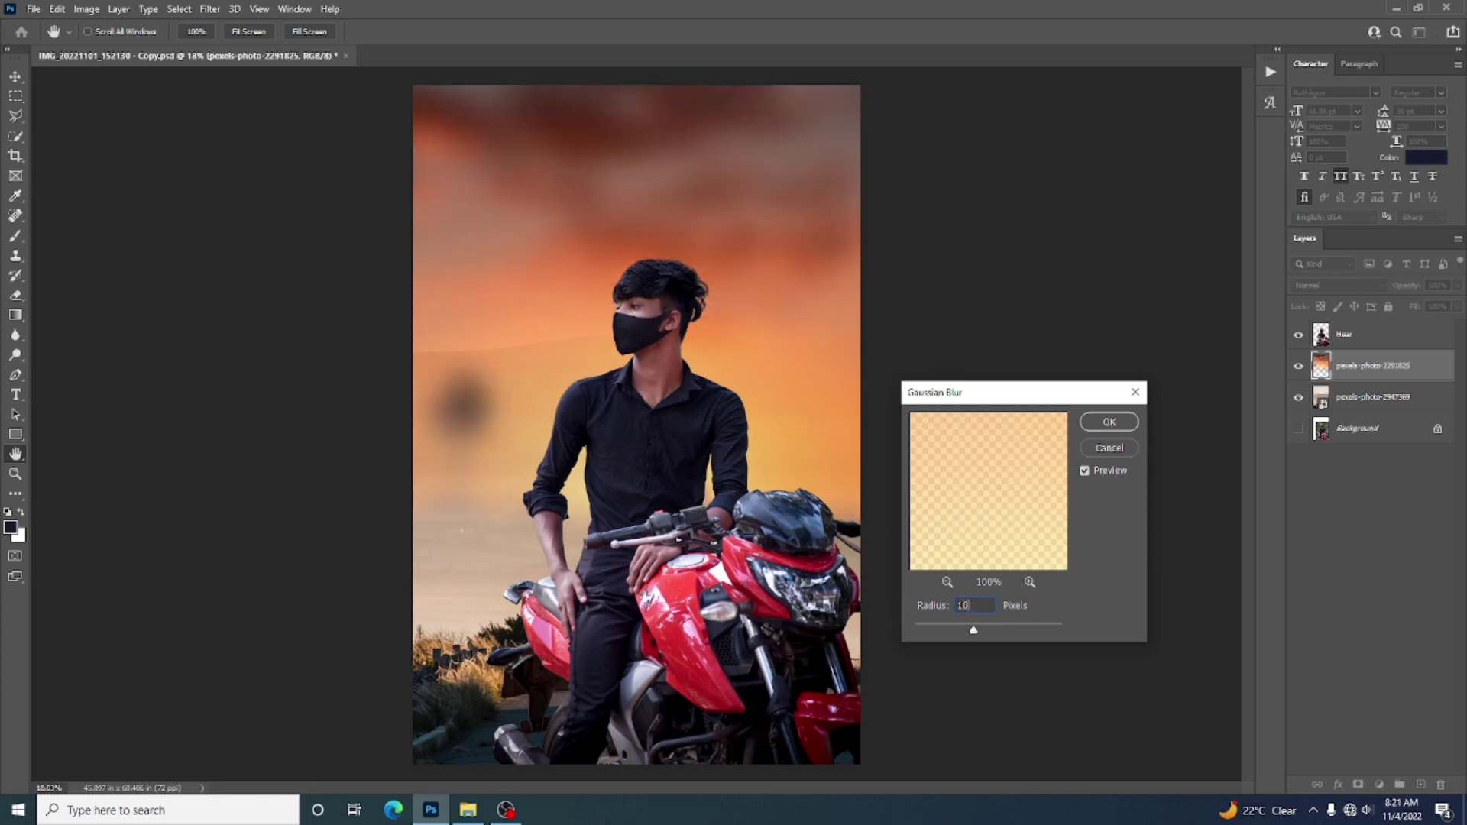
text(05)
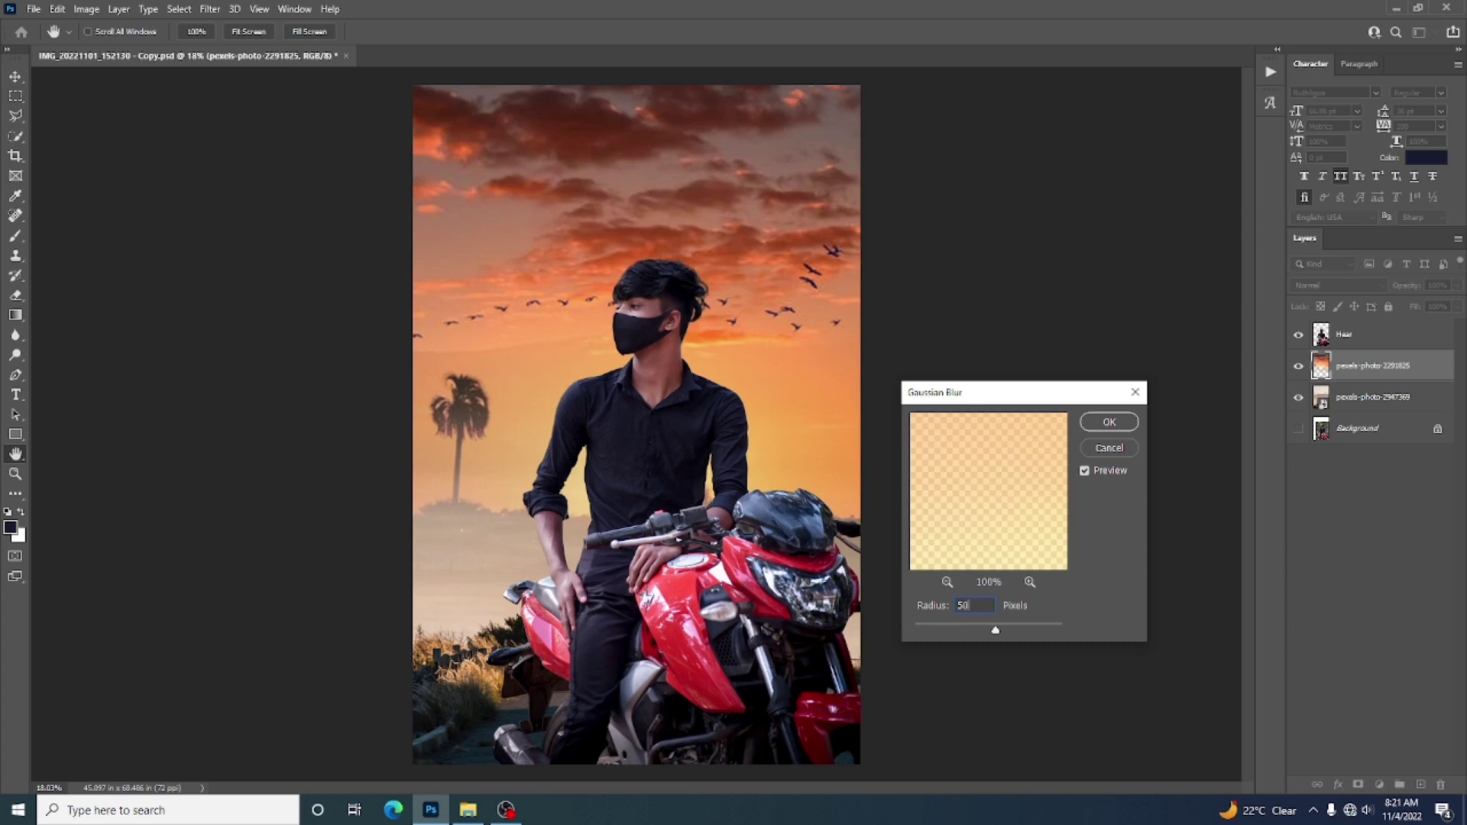
click(1110, 423)
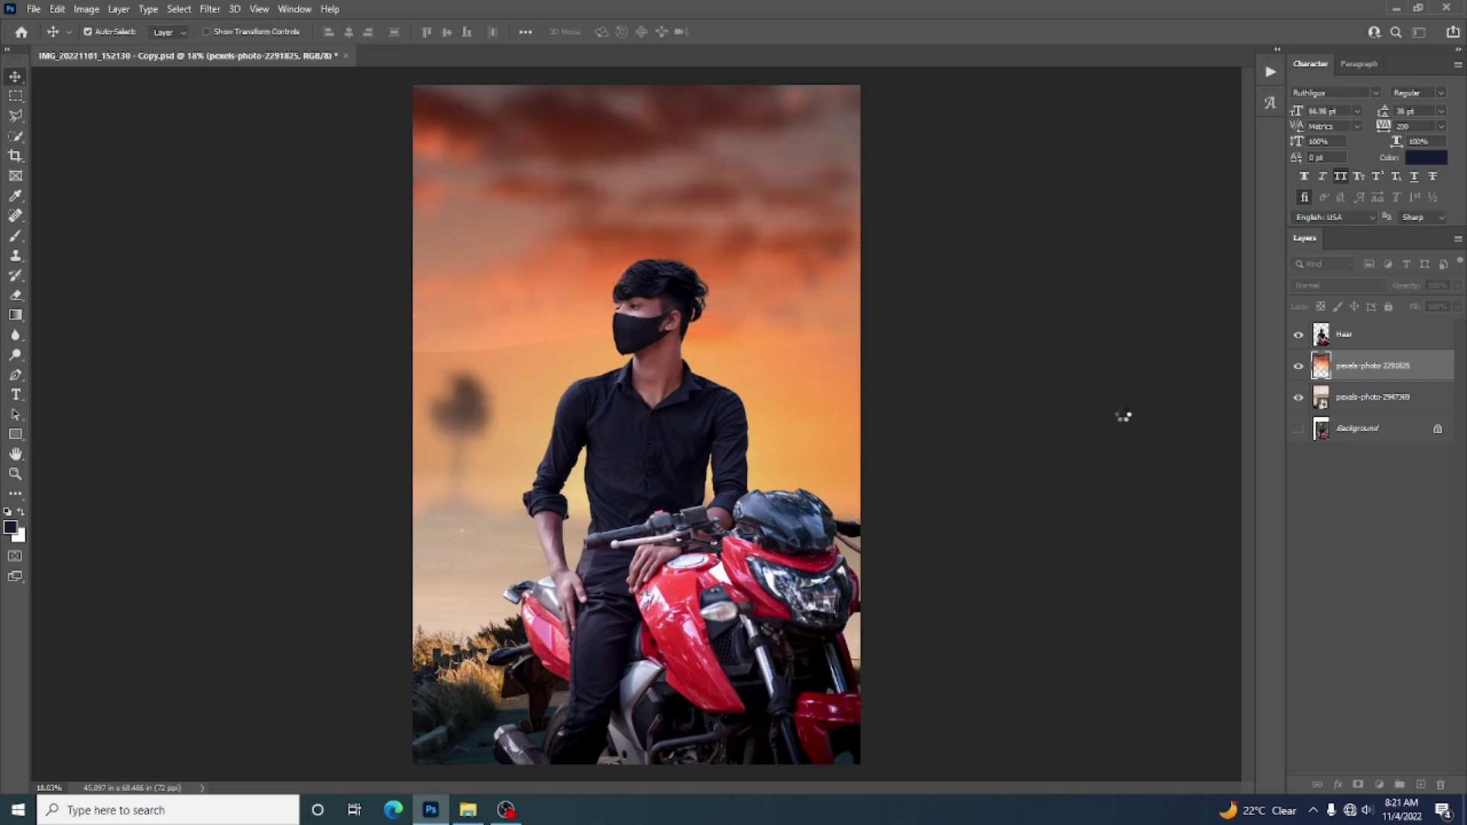
- Apply a 51 px Tilt-Shift blur to the desert photo layer, with its focus centre moved just below the image's lower edge
click(1358, 400)
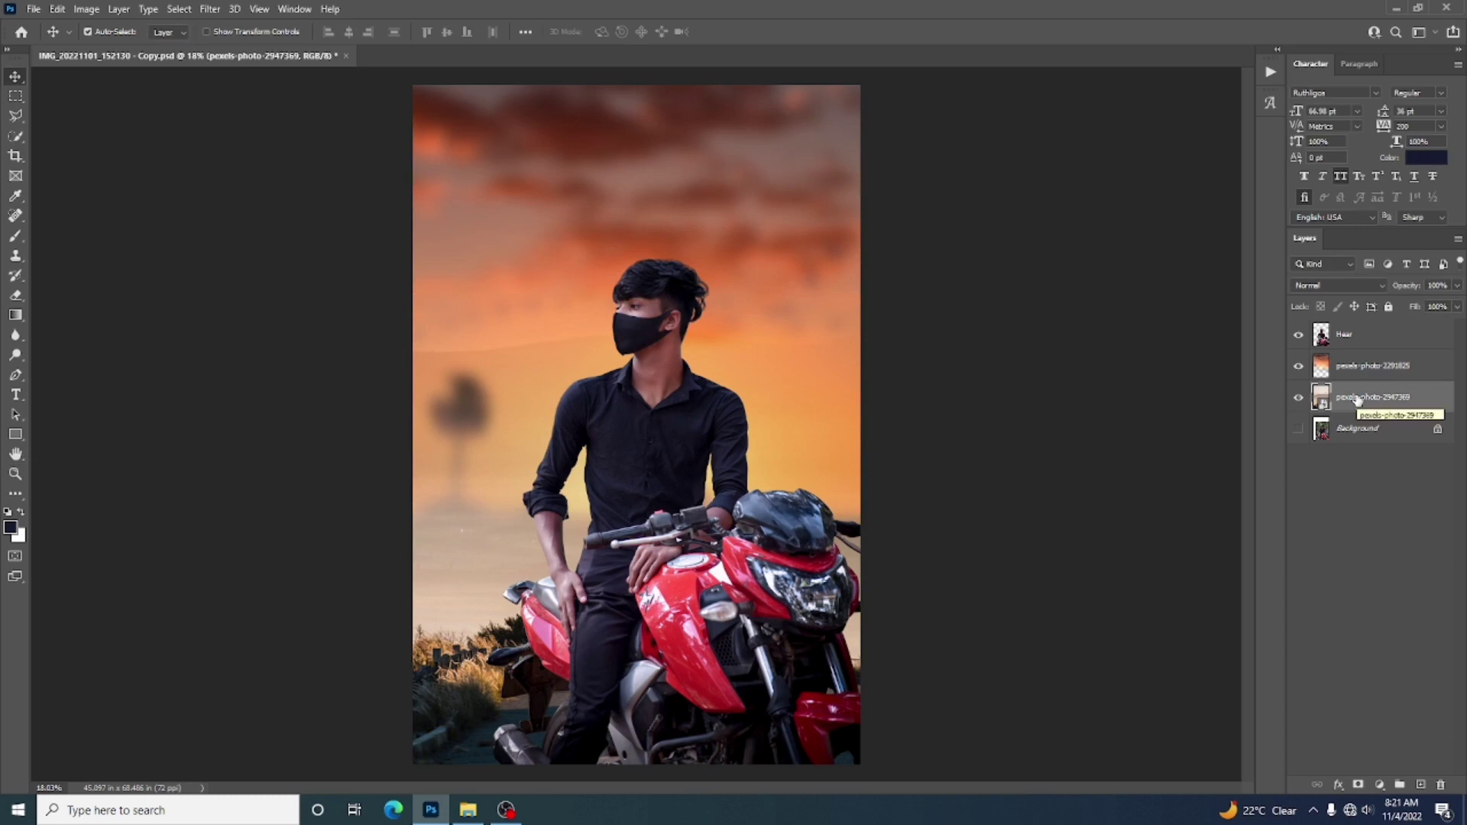
click(205, 9)
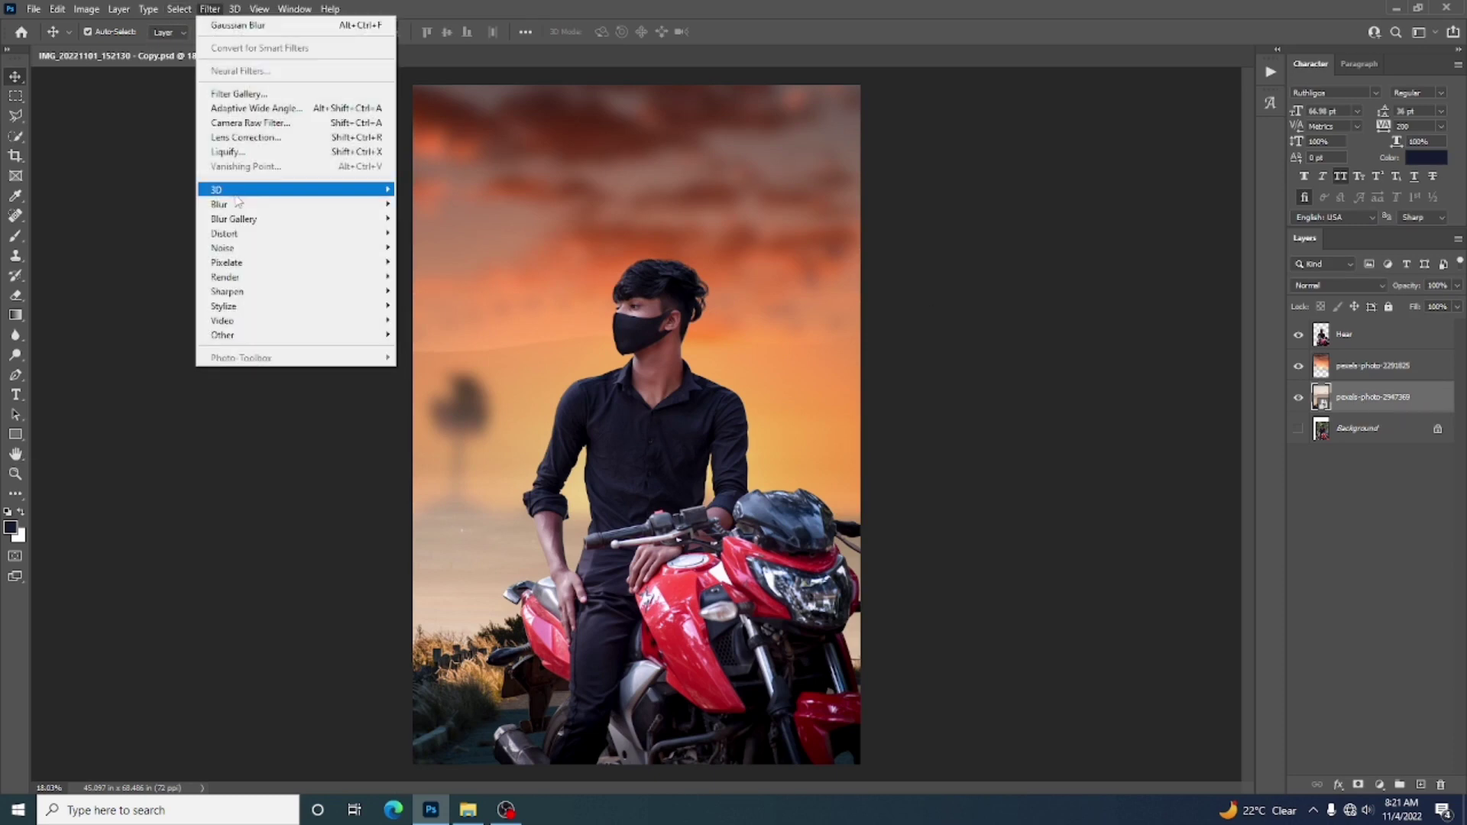
mouse_move(245, 219)
click(405, 253)
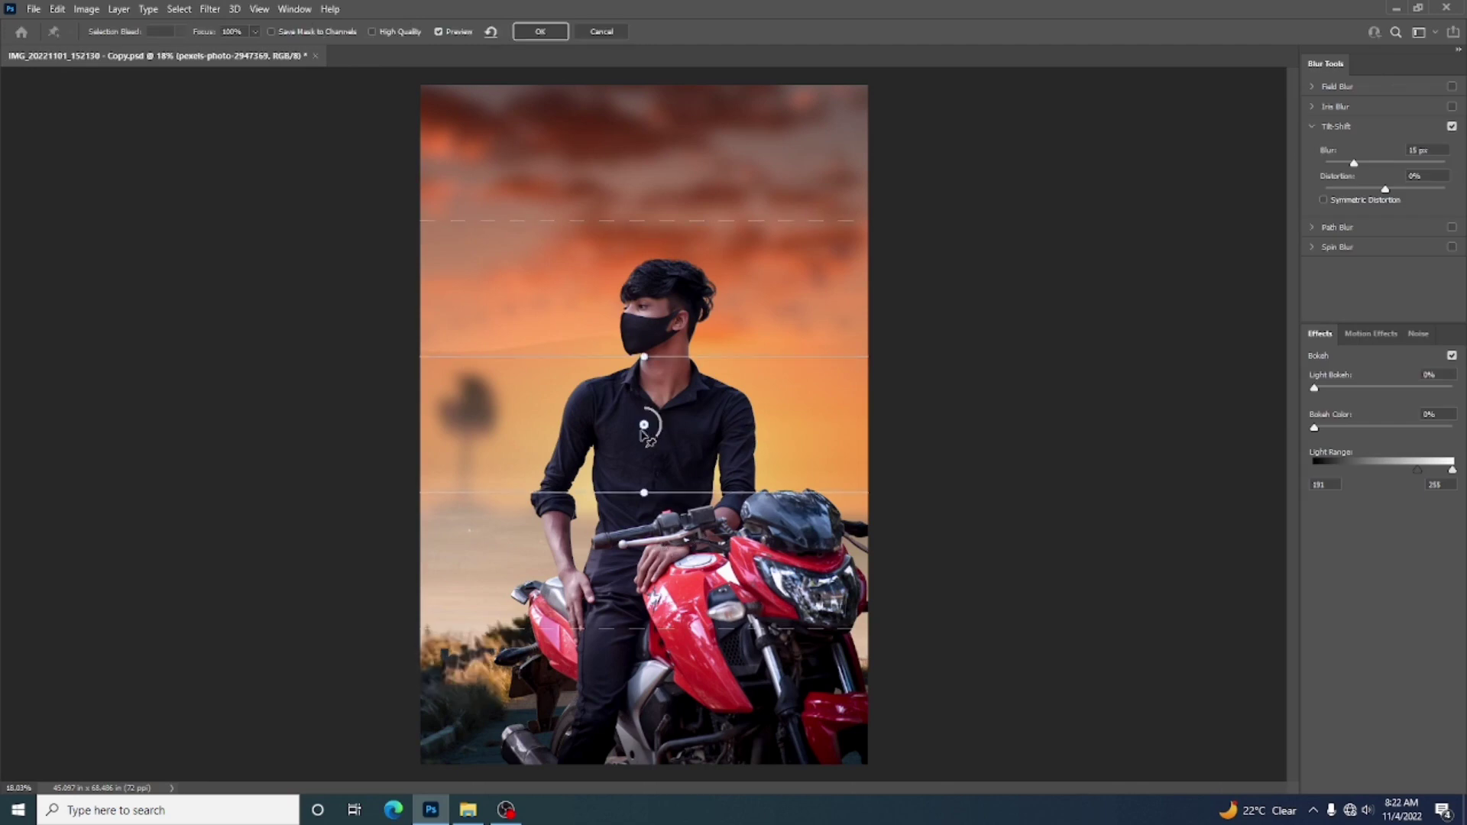
drag(635, 440, 638, 821)
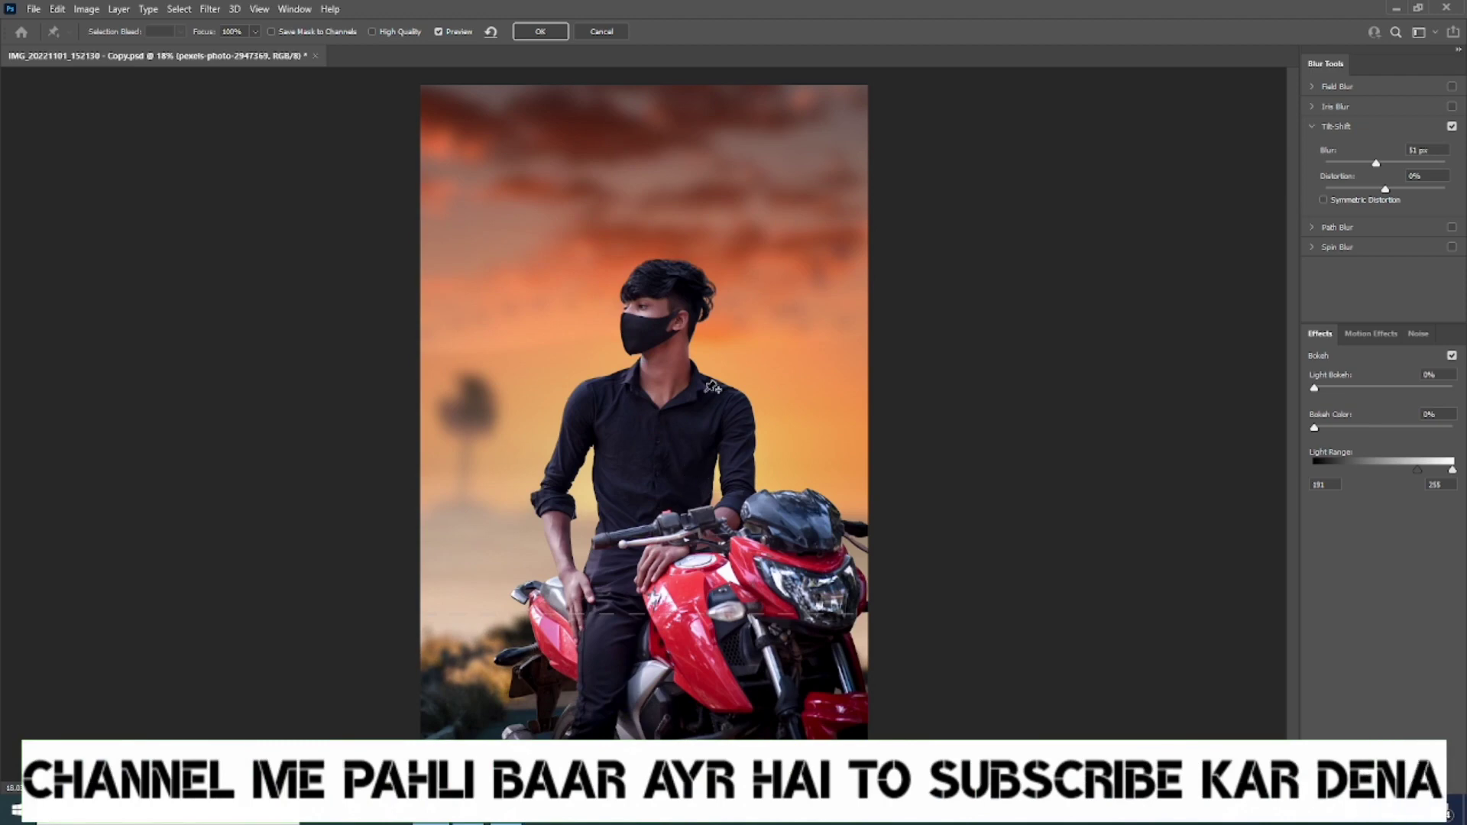
scroll(694, 334, down, 4)
scroll(722, 336, up, 10)
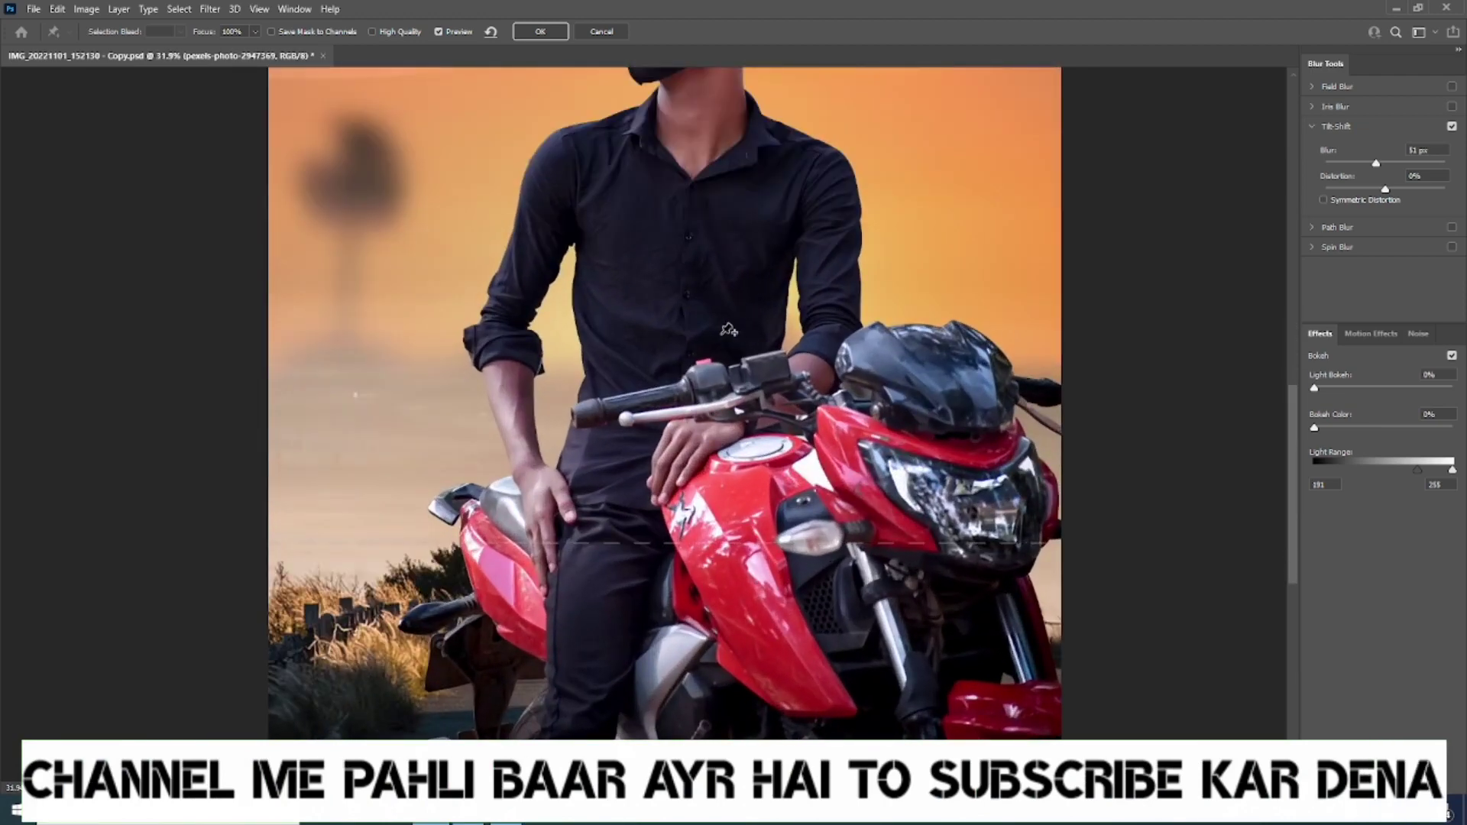
scroll(707, 327, down, 5)
scroll(649, 645, up, 5)
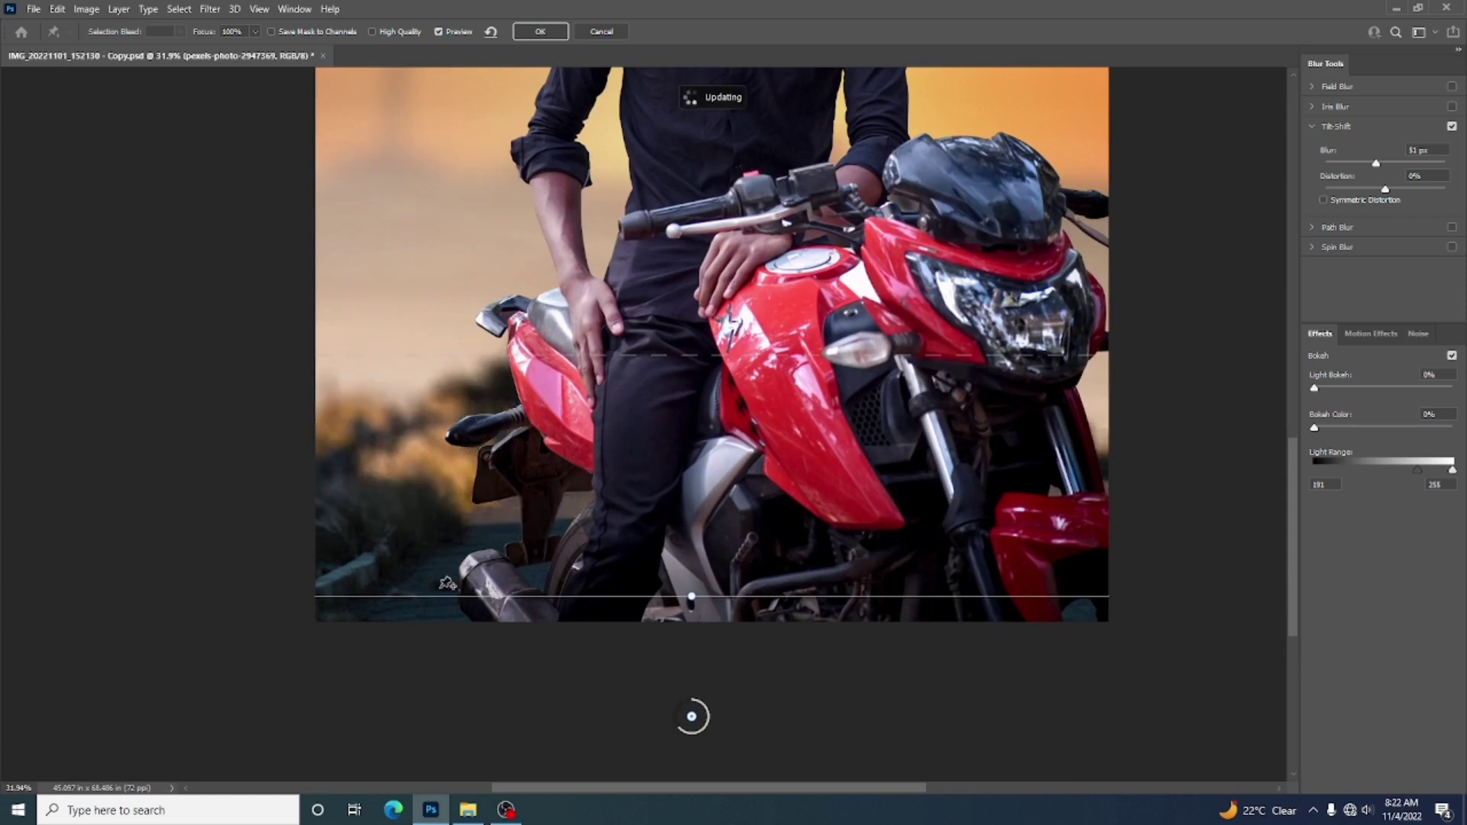
scroll(606, 554, down, 5)
scroll(606, 554, down, 1)
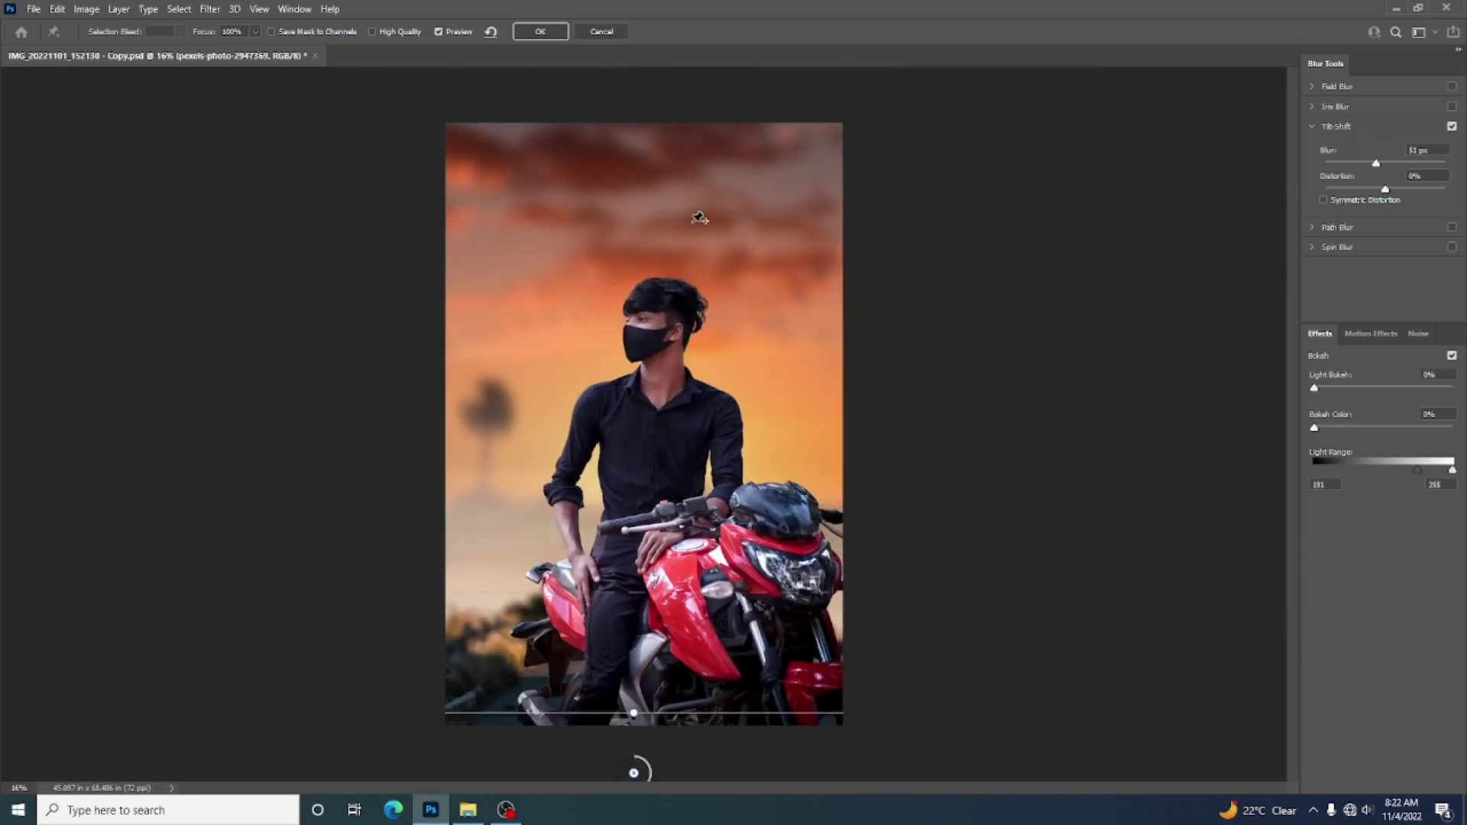
click(544, 33)
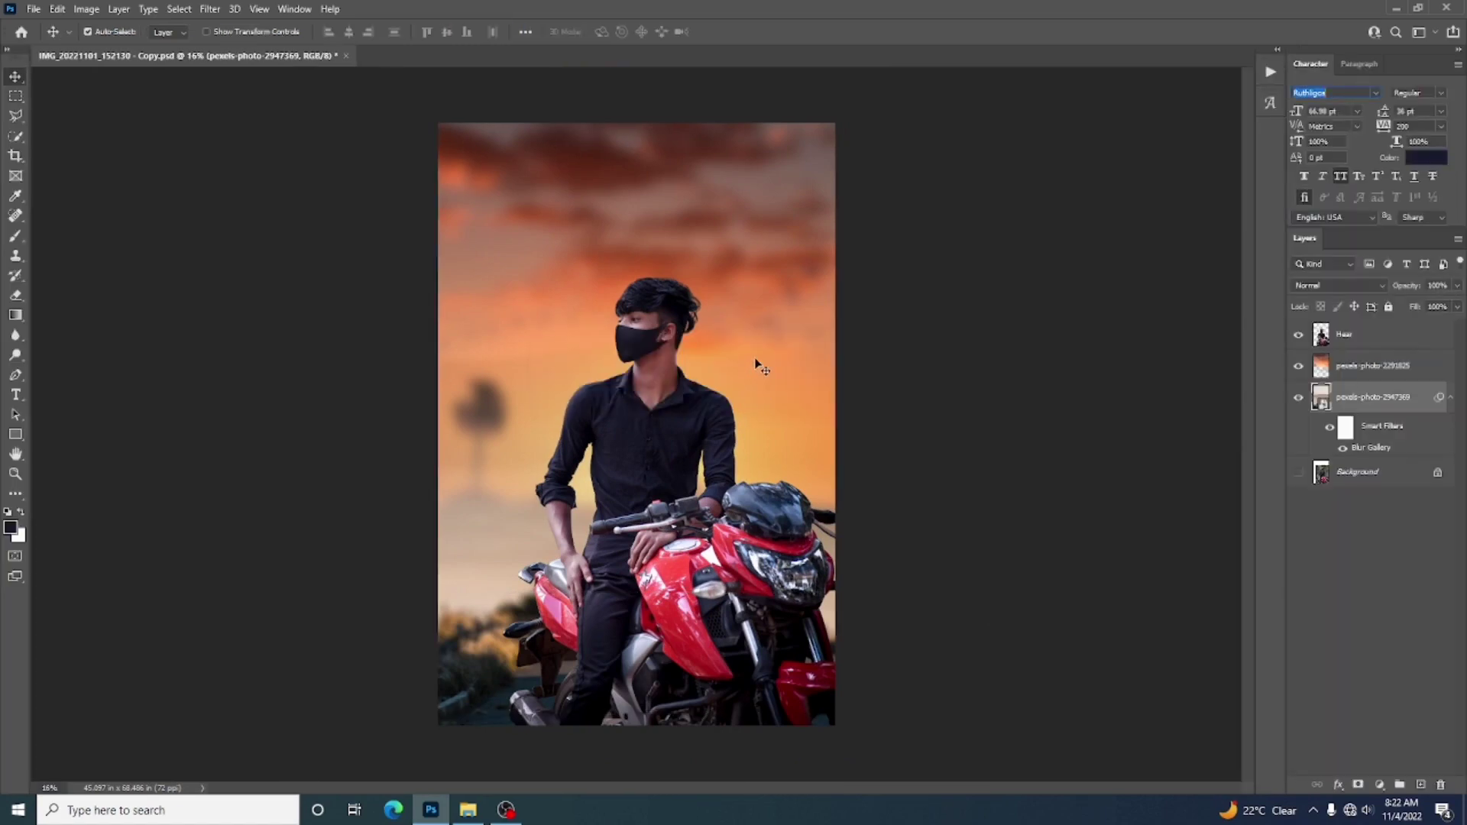
- Shift the sunset photo layer slightly up and to the right, and stretch the desert photo layer upward past the canvas's upper edge
drag(758, 365, 804, 324)
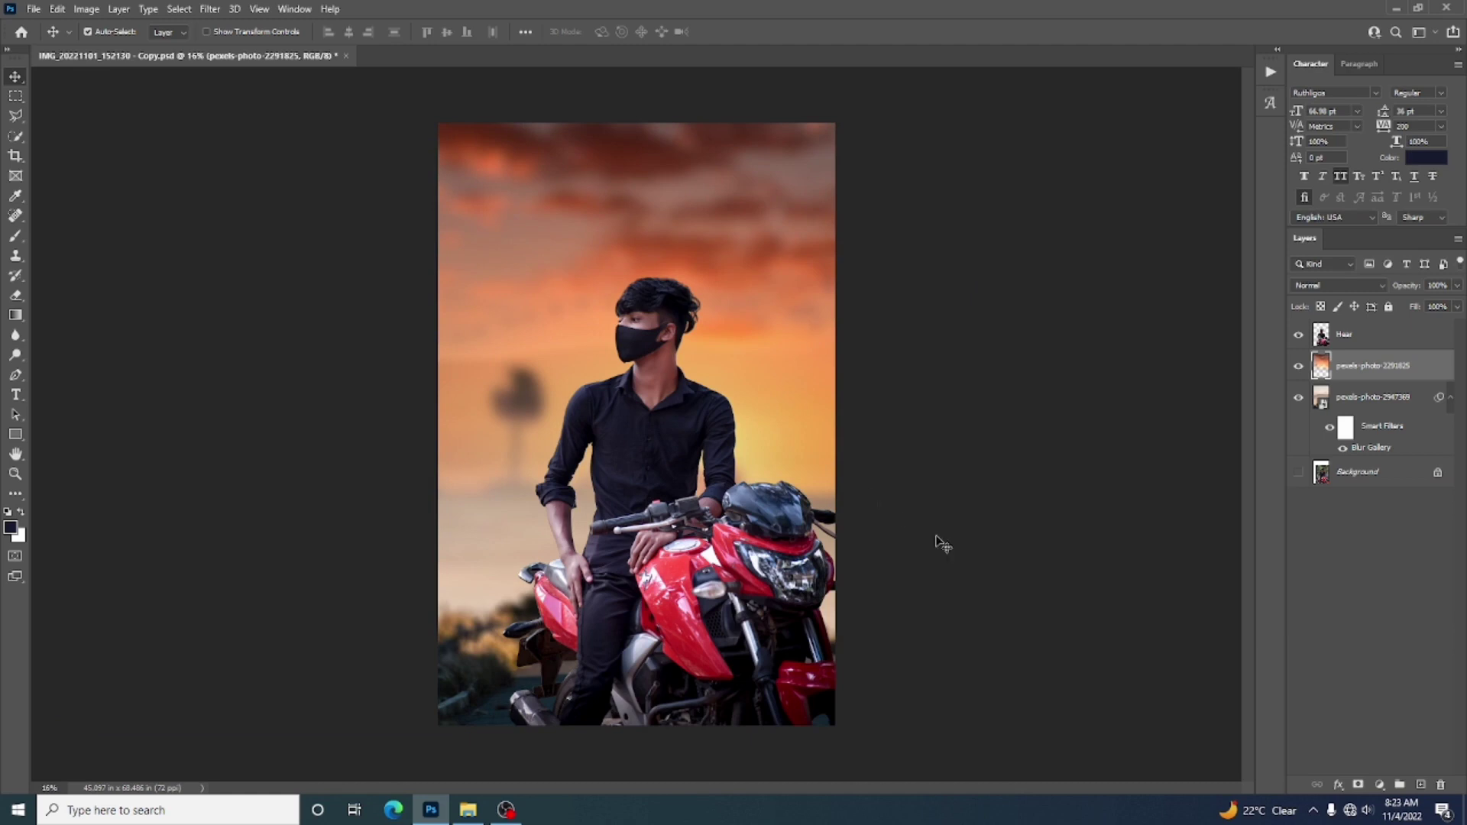
click(460, 658)
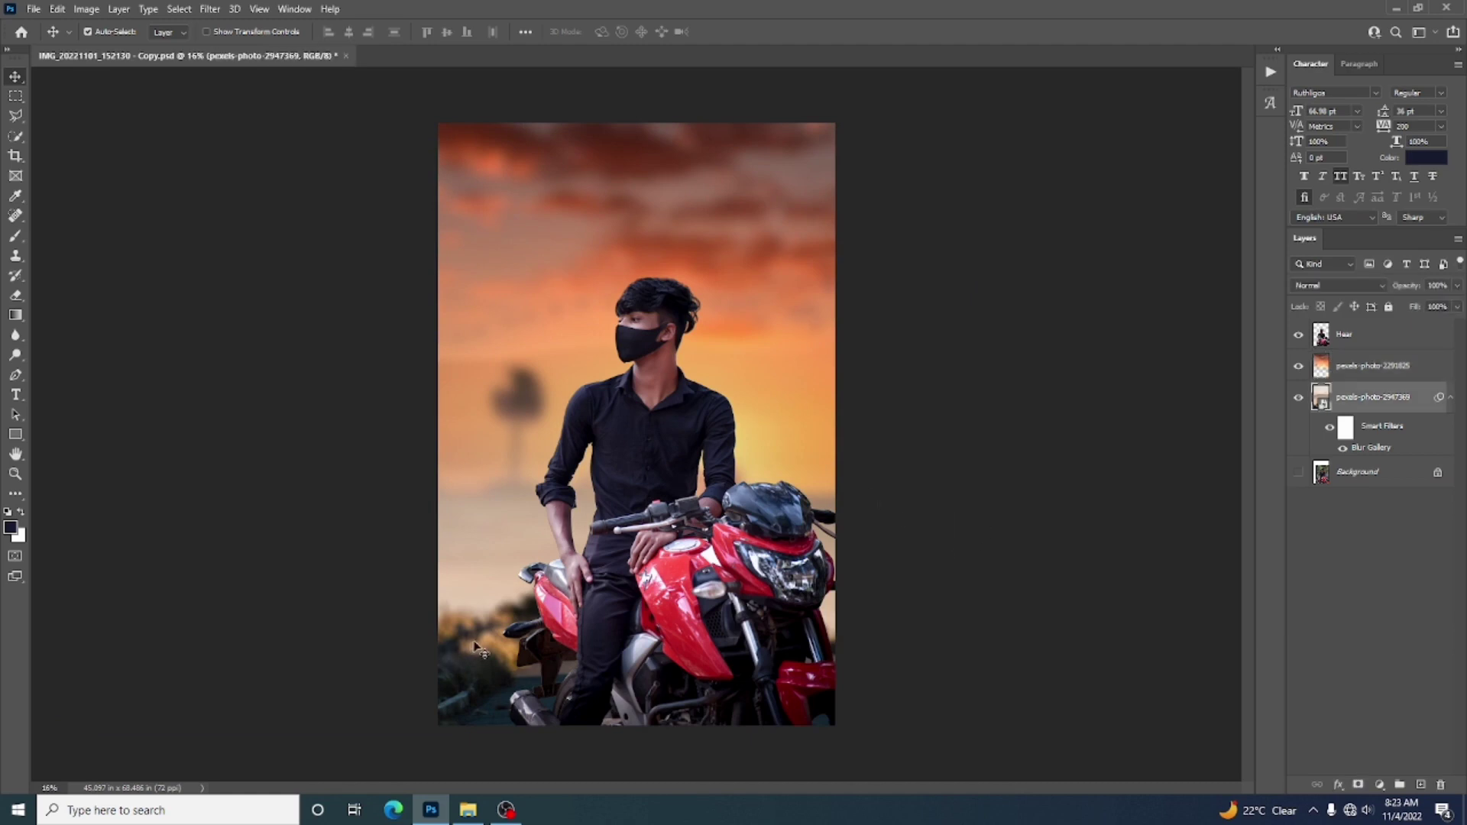
key(ctrl+t)
drag(640, 119, 639, 103)
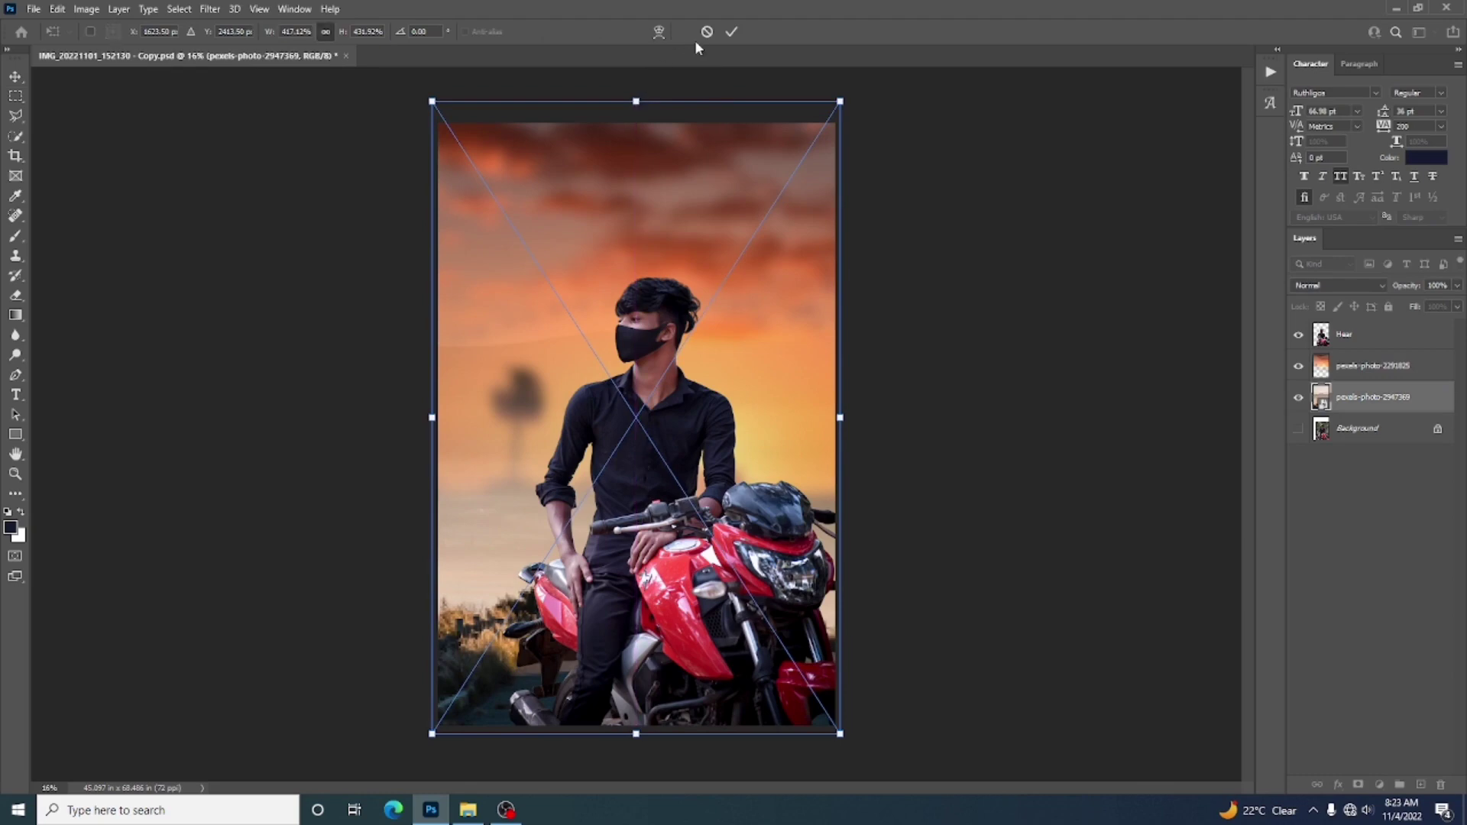
click(731, 31)
- Deselect all layers and collapse the smart filter list under the desert photo layer
scroll(610, 520, up, 5)
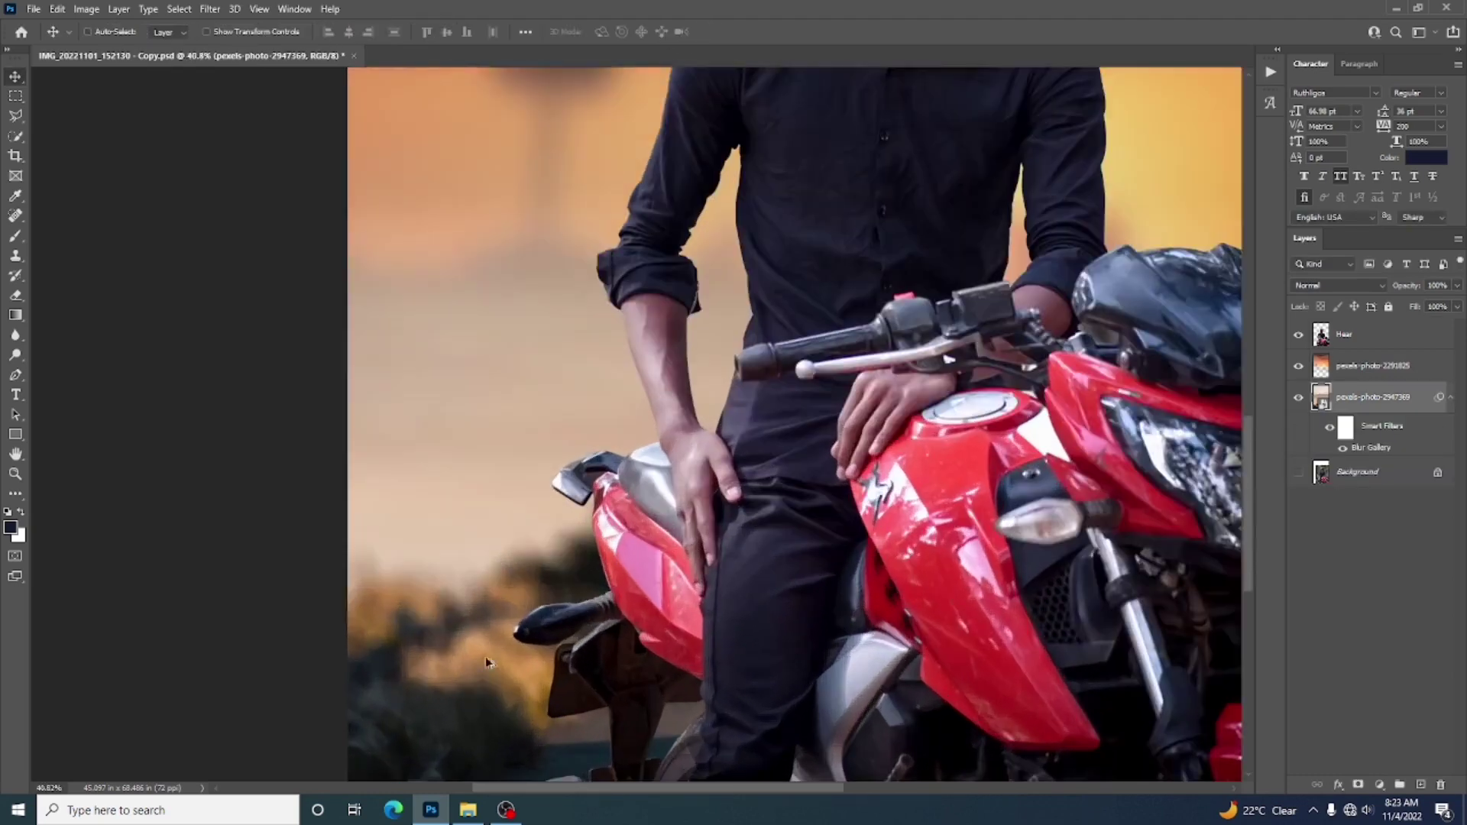
scroll(485, 657, down, 4)
scroll(542, 483, down, 1)
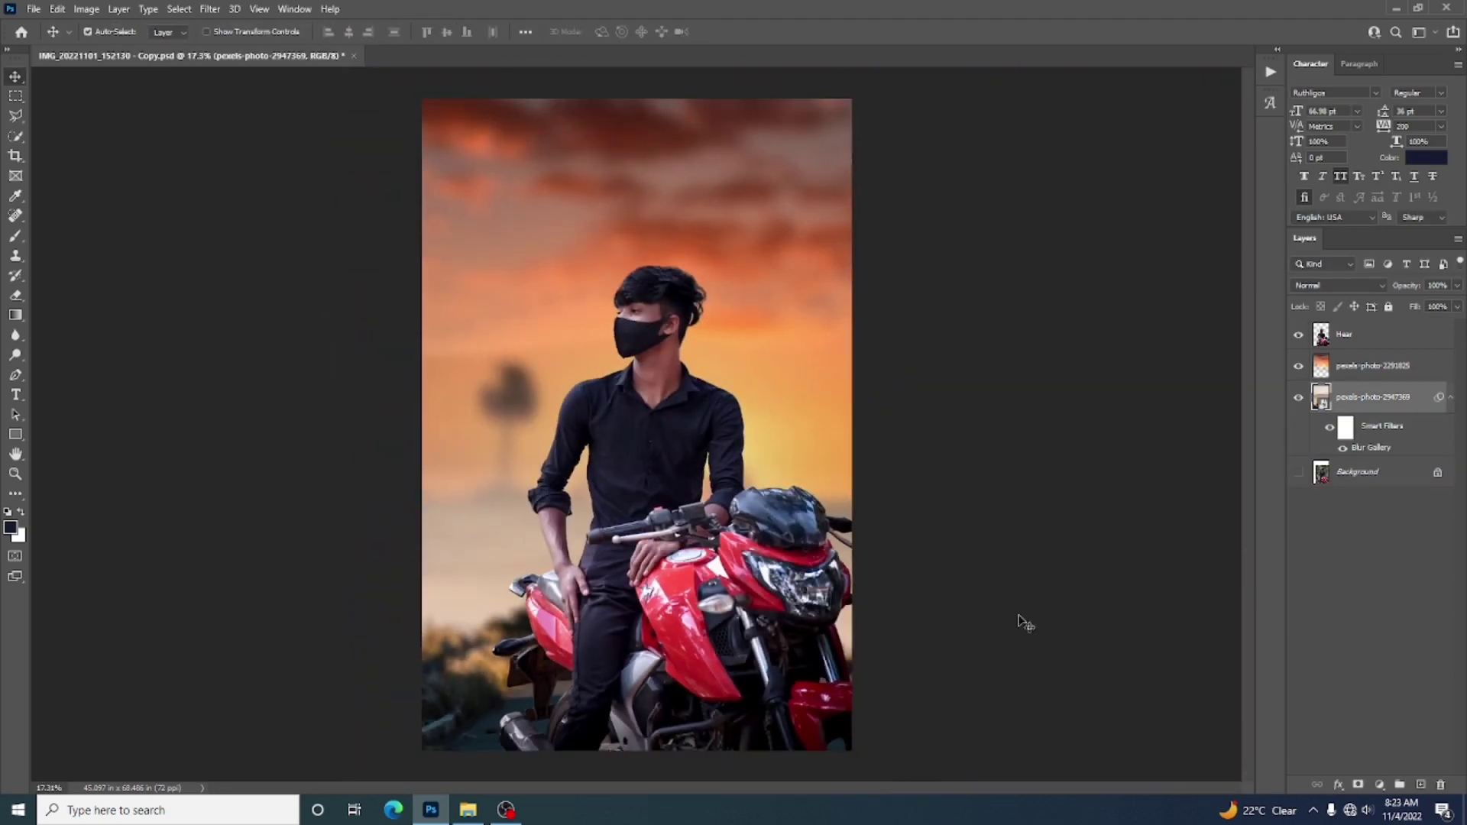
ctrl+click(1059, 492)
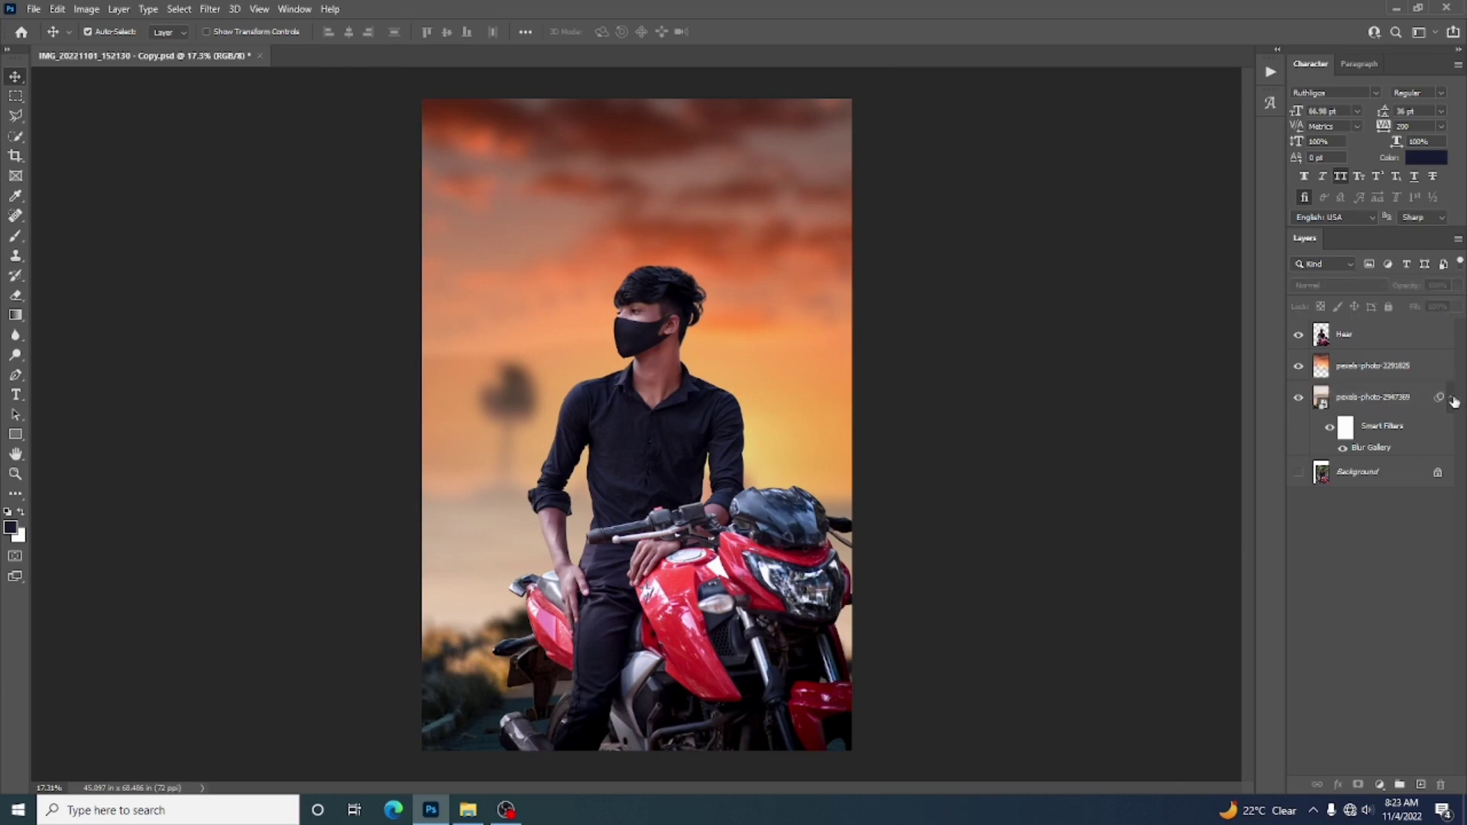
click(1450, 399)
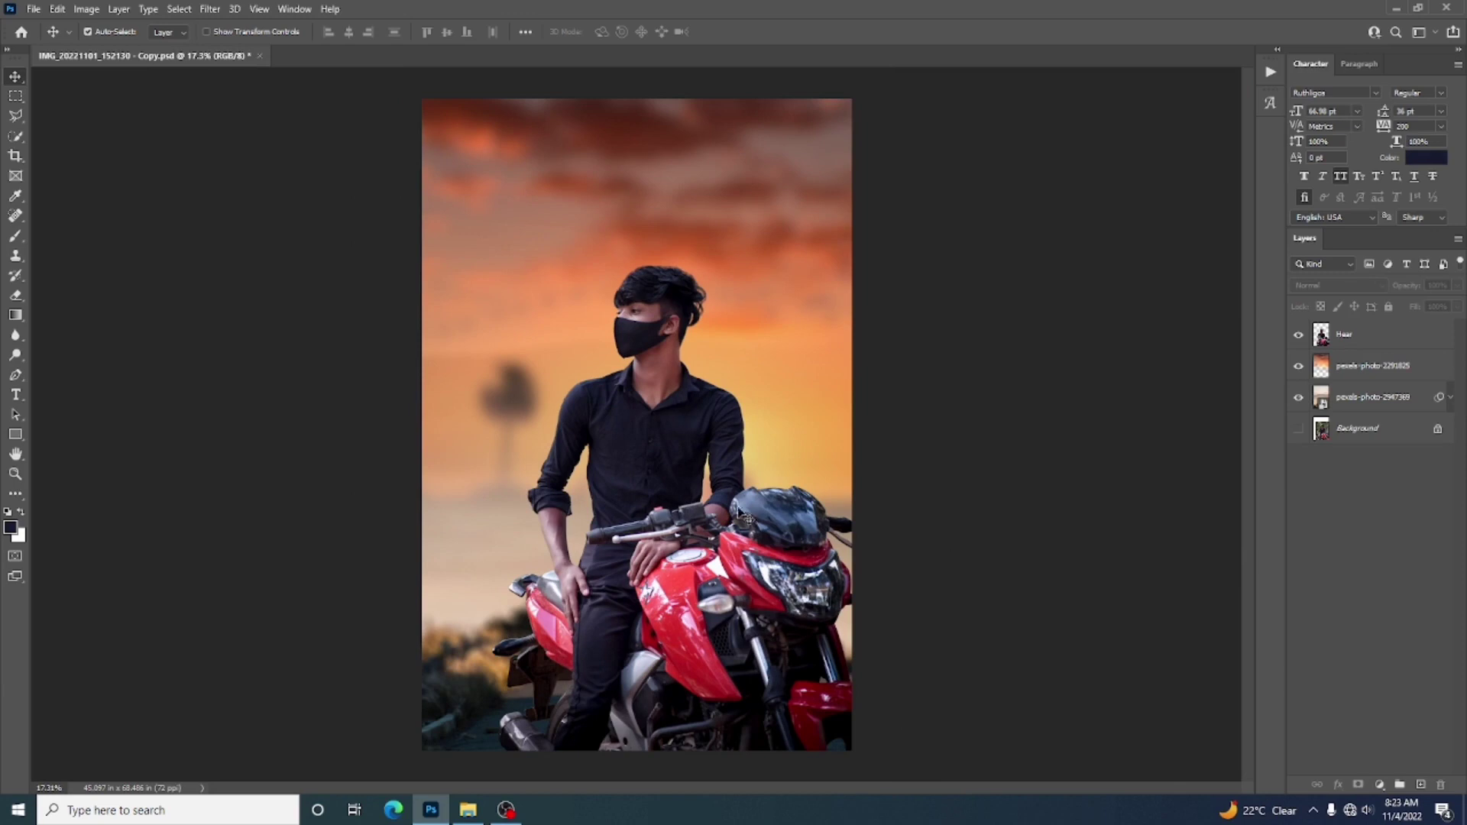
- Place the 12-2-plants-png-file image from the PNG folder 02021 folder into the composition and enlarge it to the full canvas width
mouse_move(467, 820)
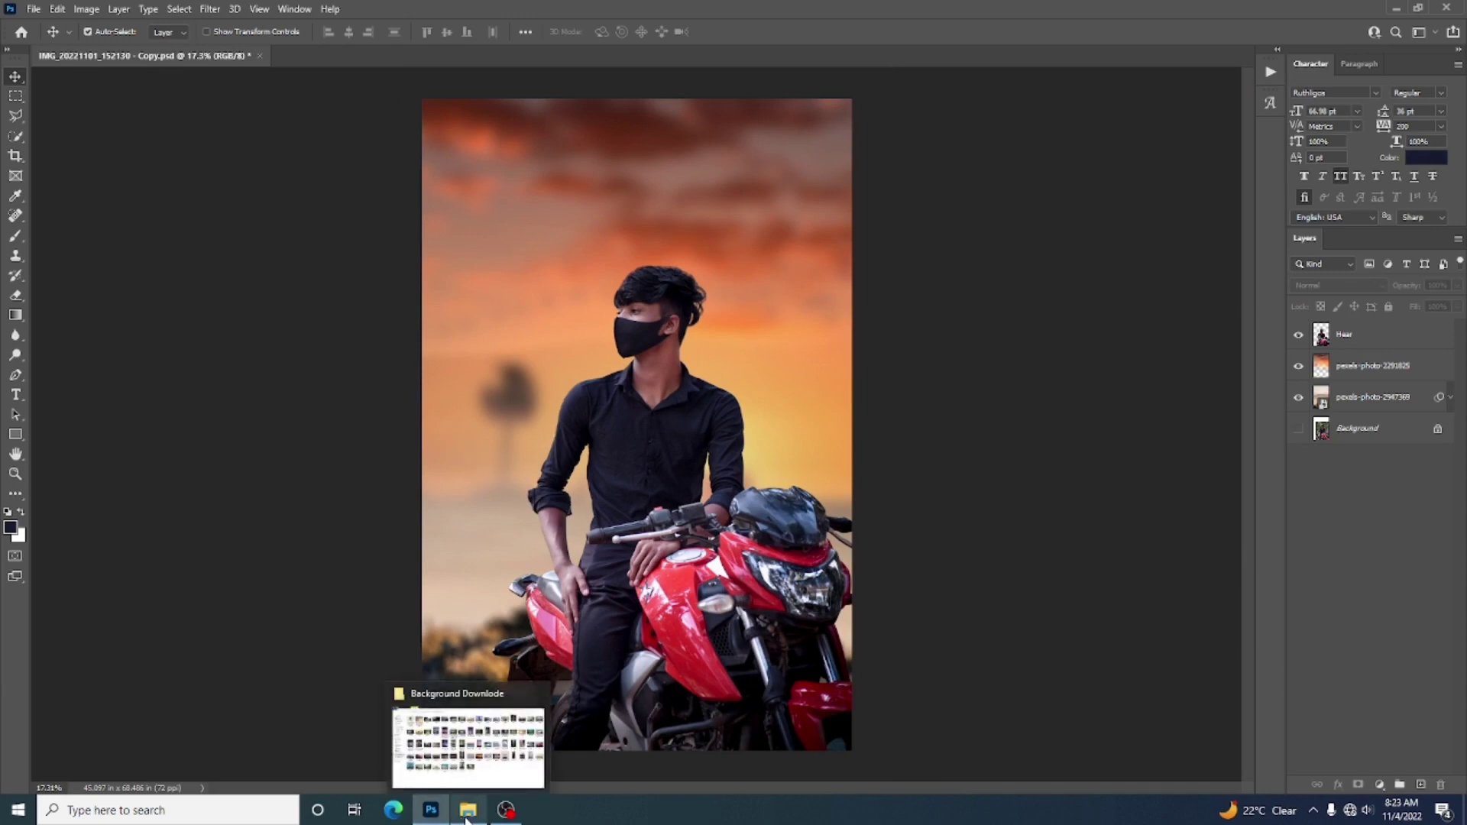
click(467, 820)
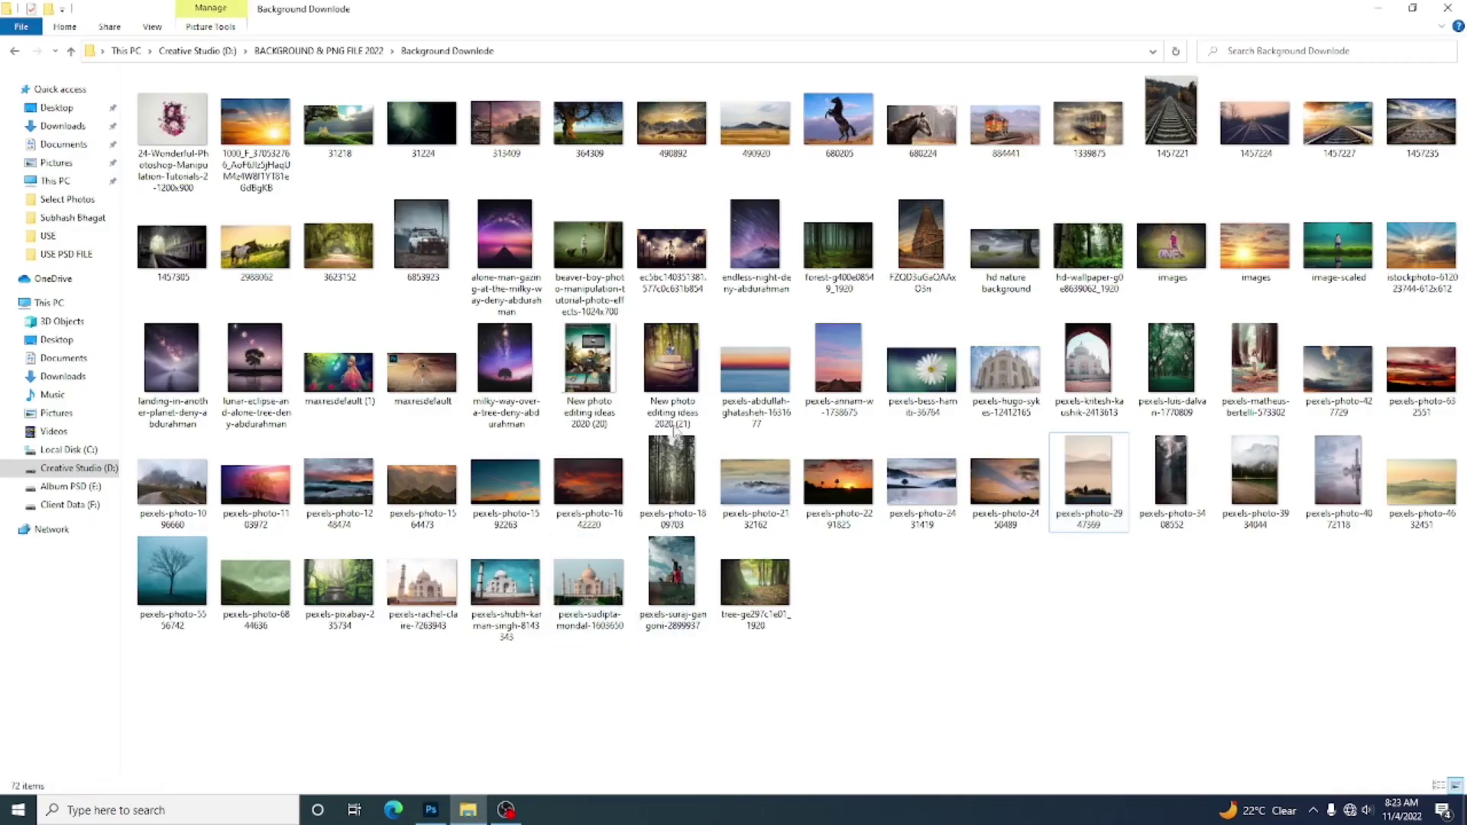
click(352, 50)
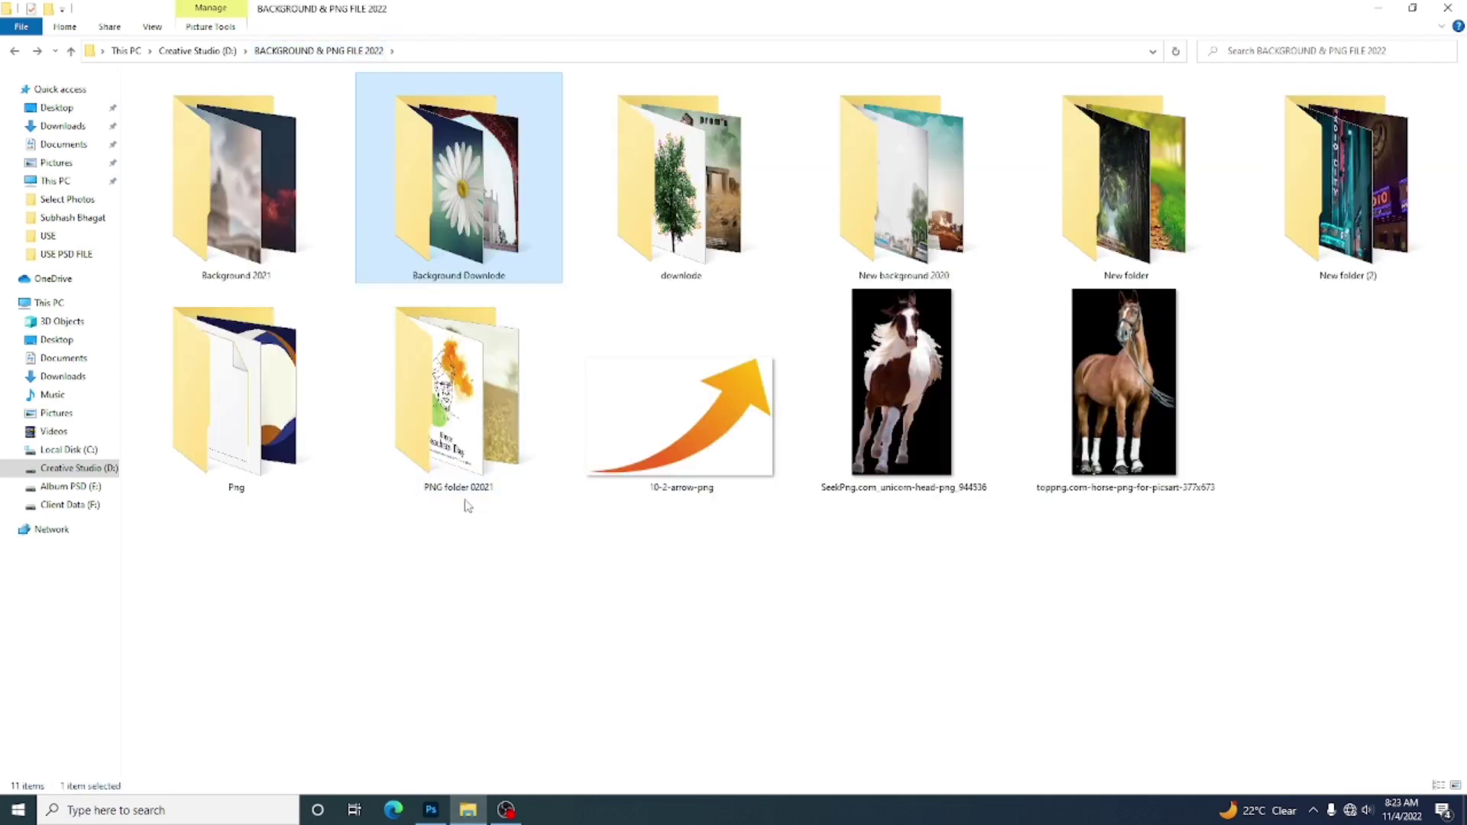
click(464, 468)
double_click(464, 467)
drag(833, 122, 768, 365)
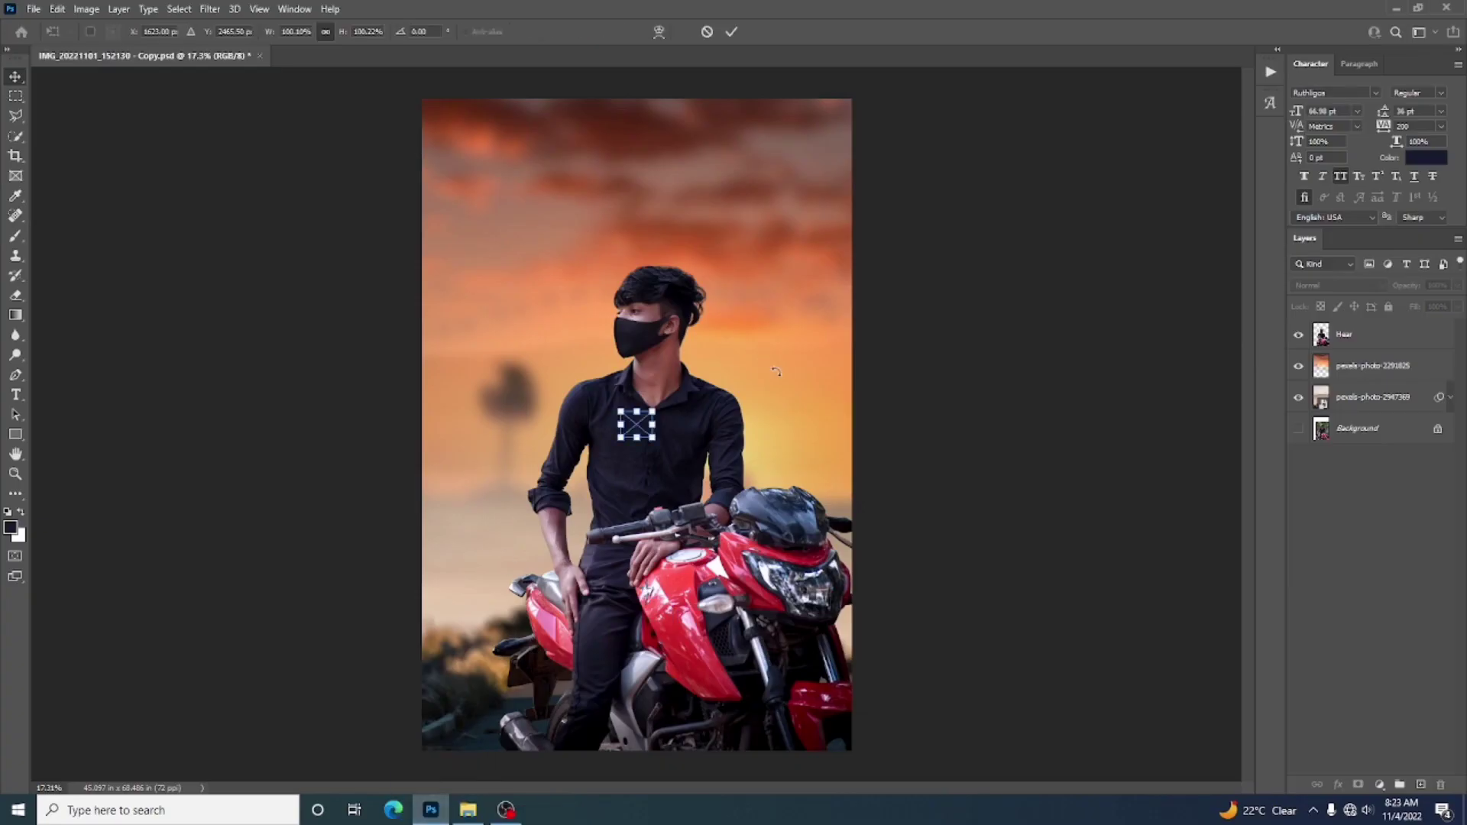
drag(653, 430, 852, 402)
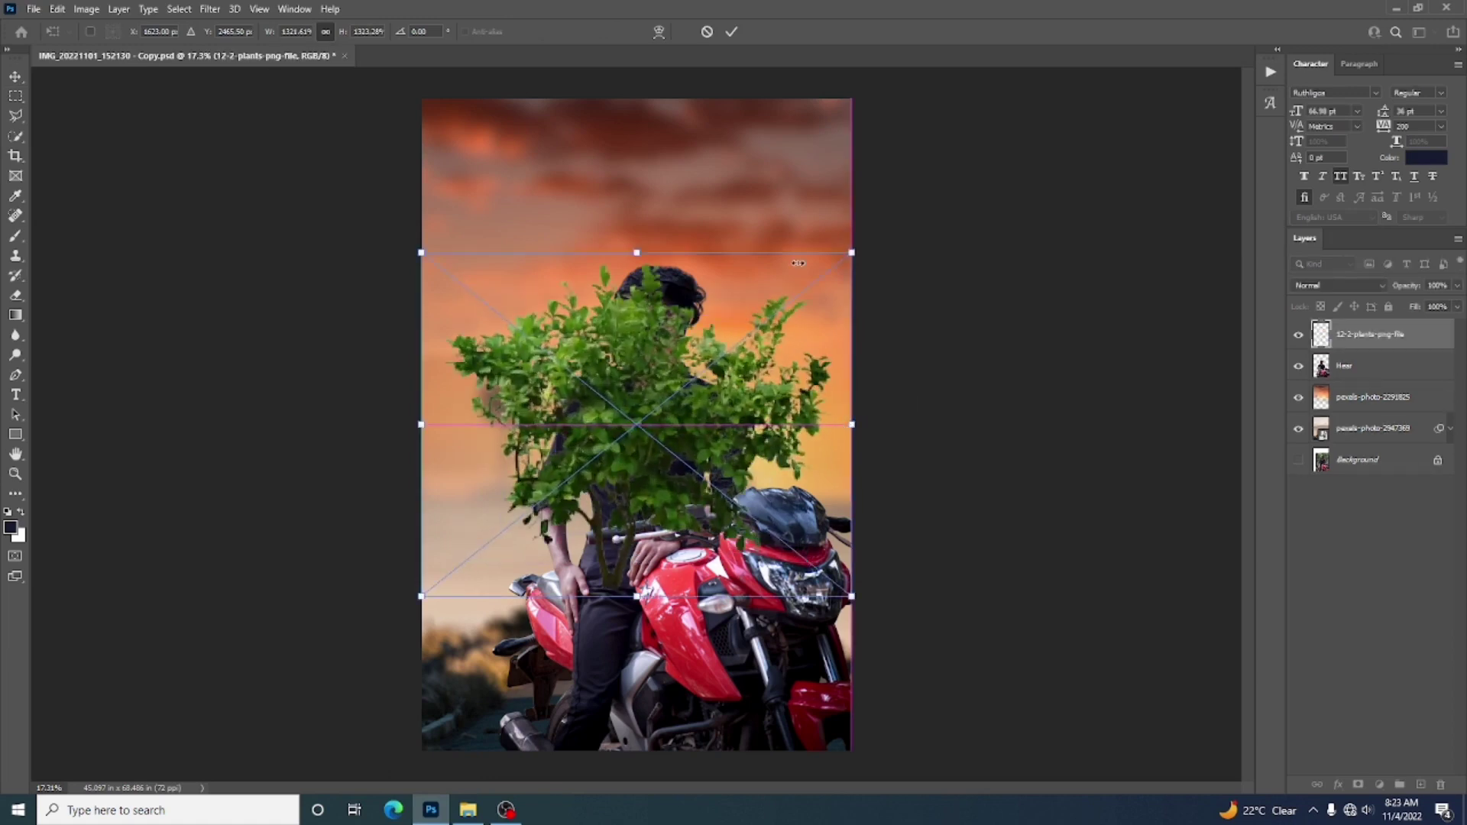
click(732, 32)
- Duplicate the plant layer, with the copy in the canvas's lower-left corner scaled to about 727%
drag(690, 417, 446, 677)
key(ctrl+j)
key(ctrl+t)
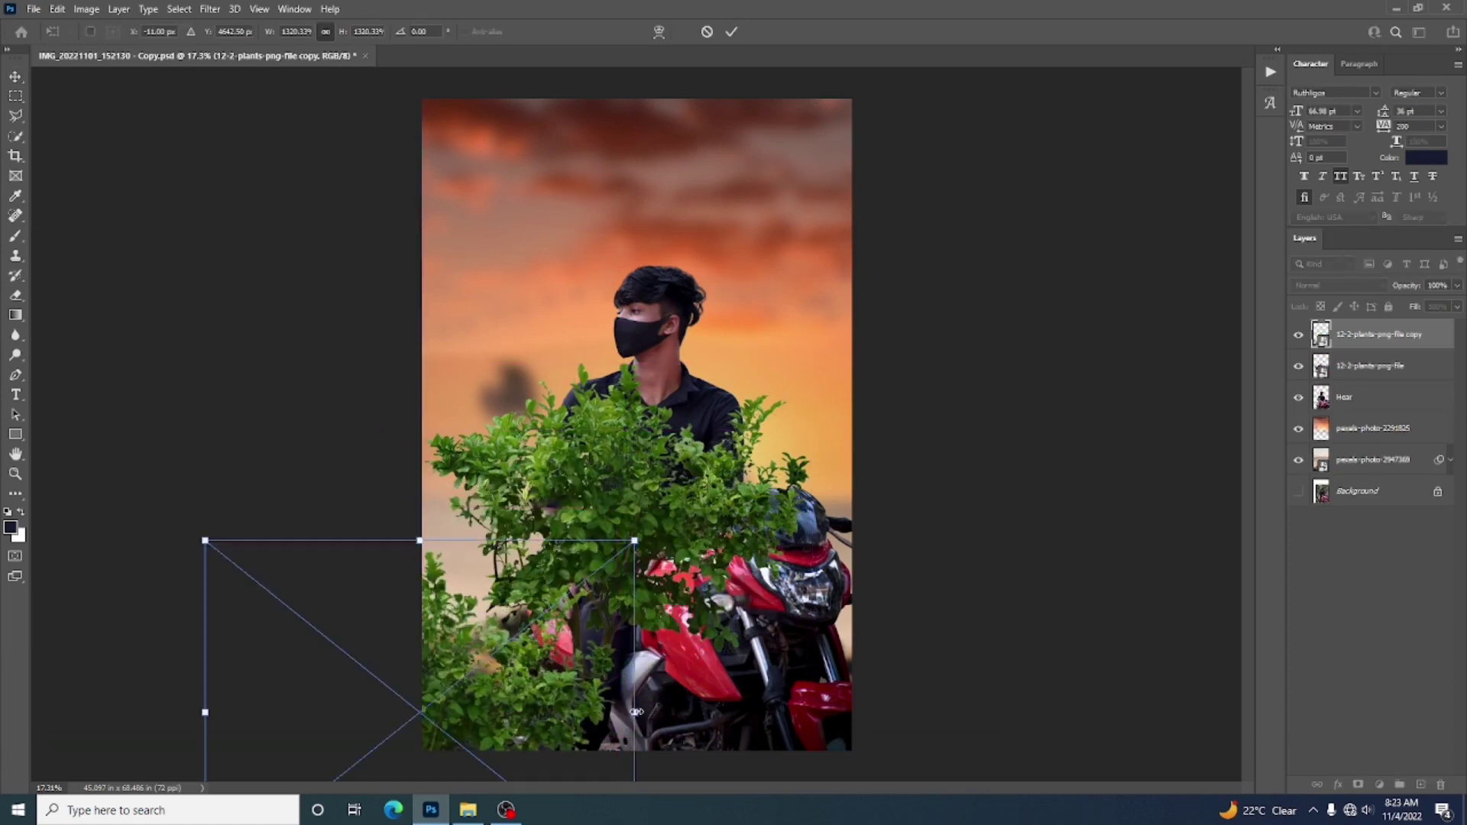
drag(634, 713, 537, 690)
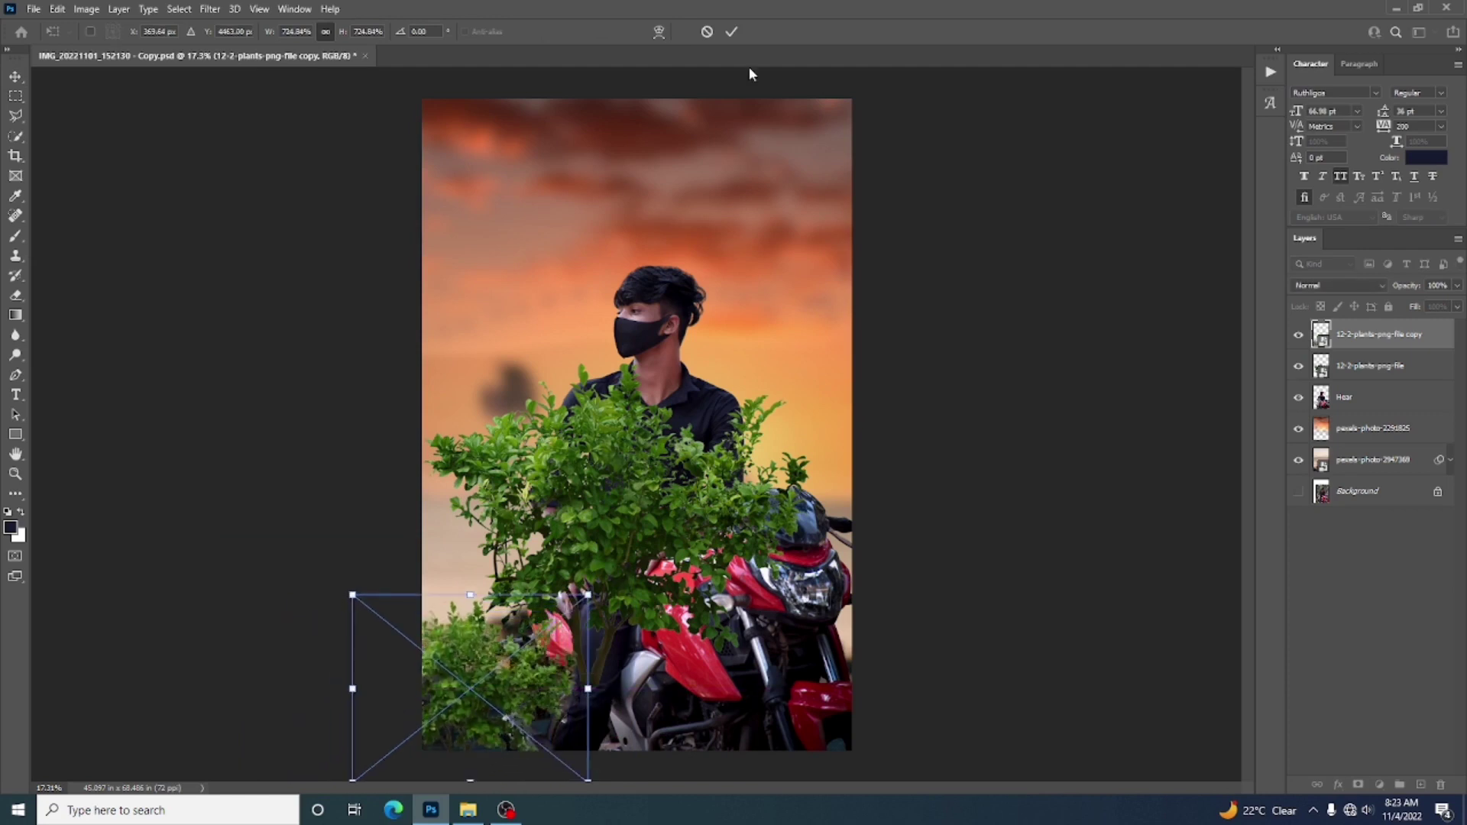
click(731, 31)
- Move the original plant to the canvas's right edge and stretch it to about 1400% wide and 1578% high
drag(609, 518, 846, 510)
key(ctrl+t)
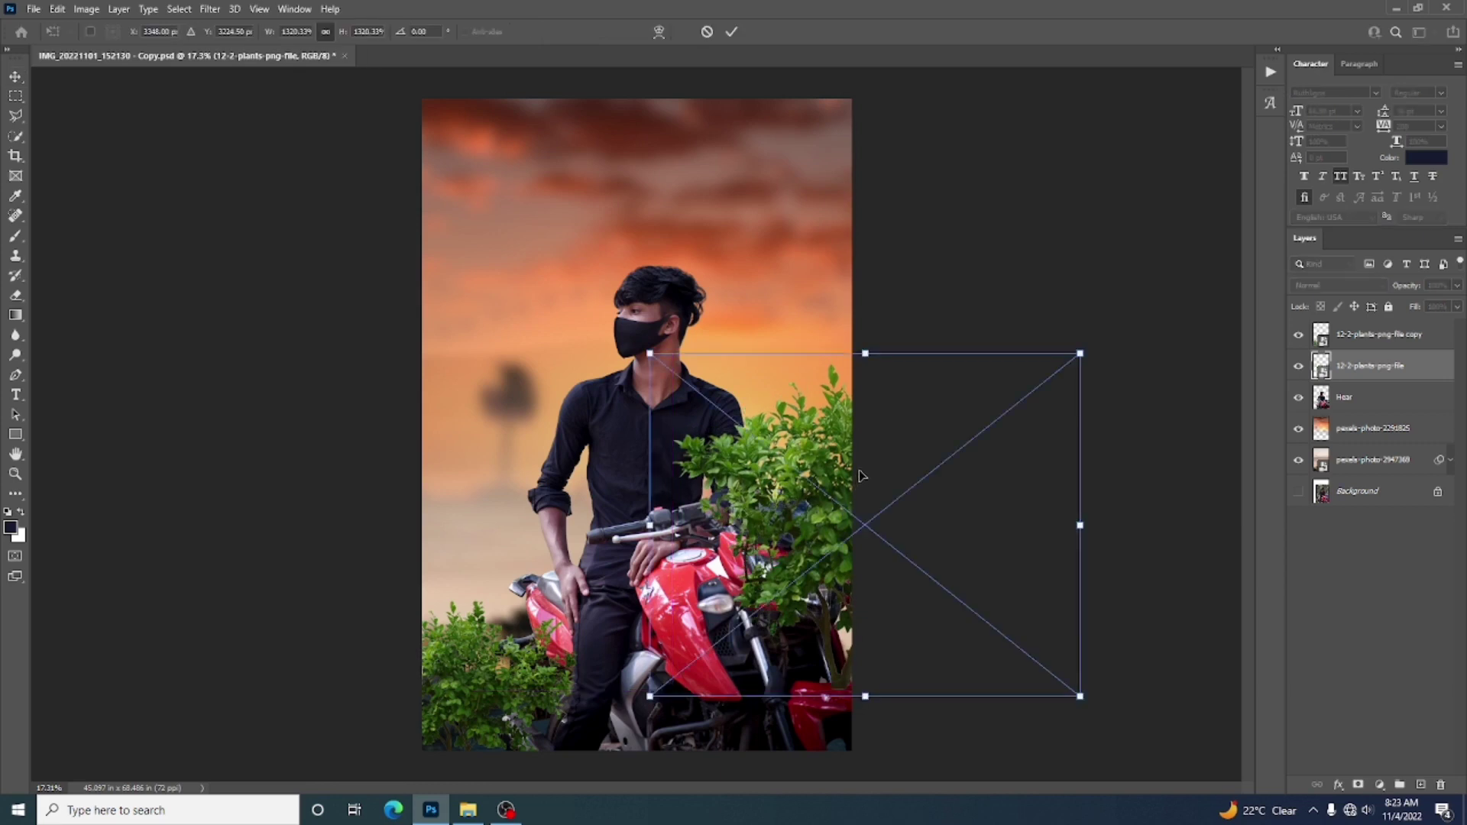
drag(862, 354, 856, 285)
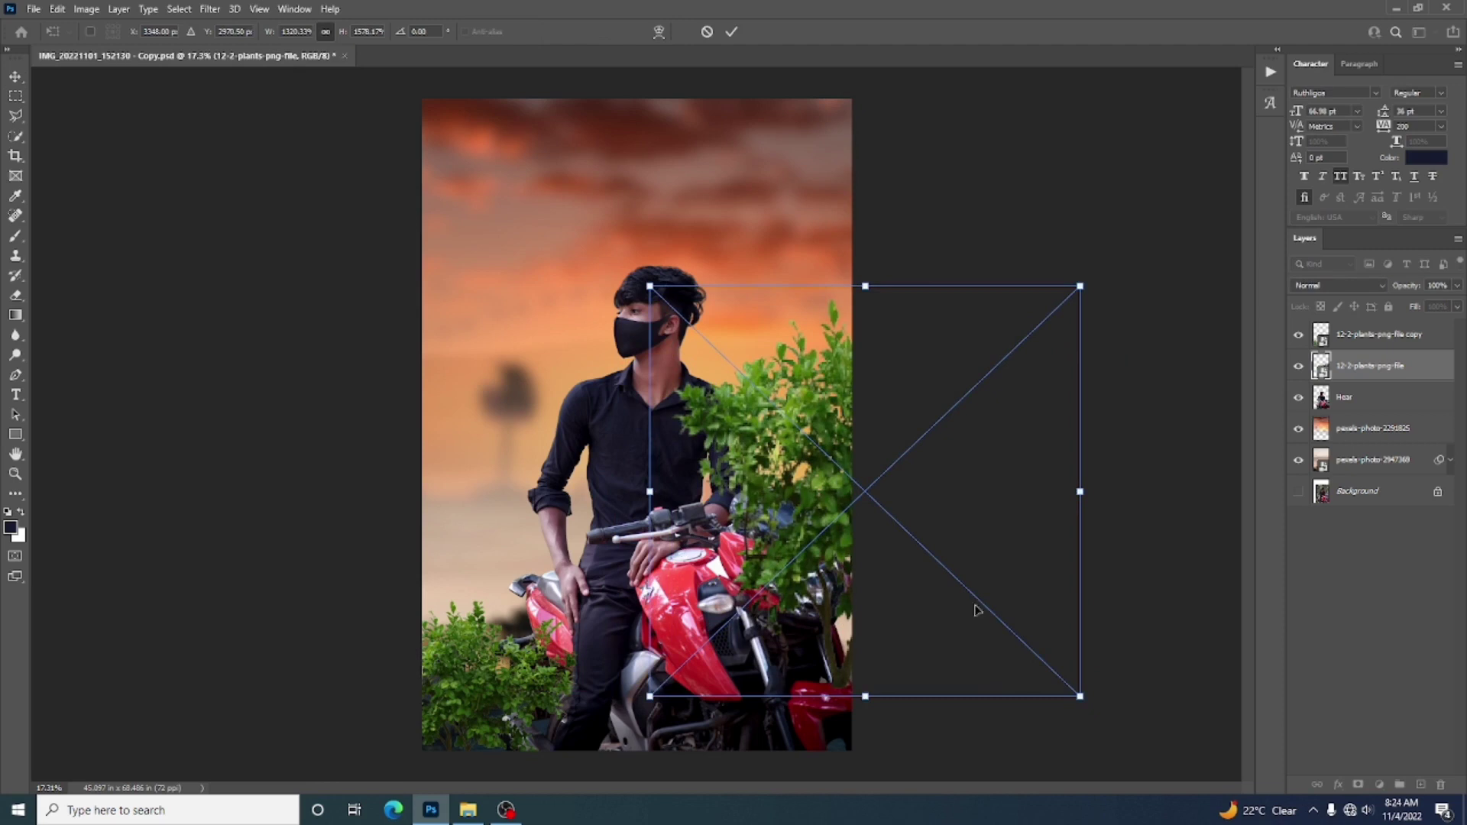
drag(1078, 492, 1106, 491)
mouse_move(808, 497)
mouse_down()
mouse_move(781, 504)
mouse_move(786, 493)
mouse_up()
click(732, 33)
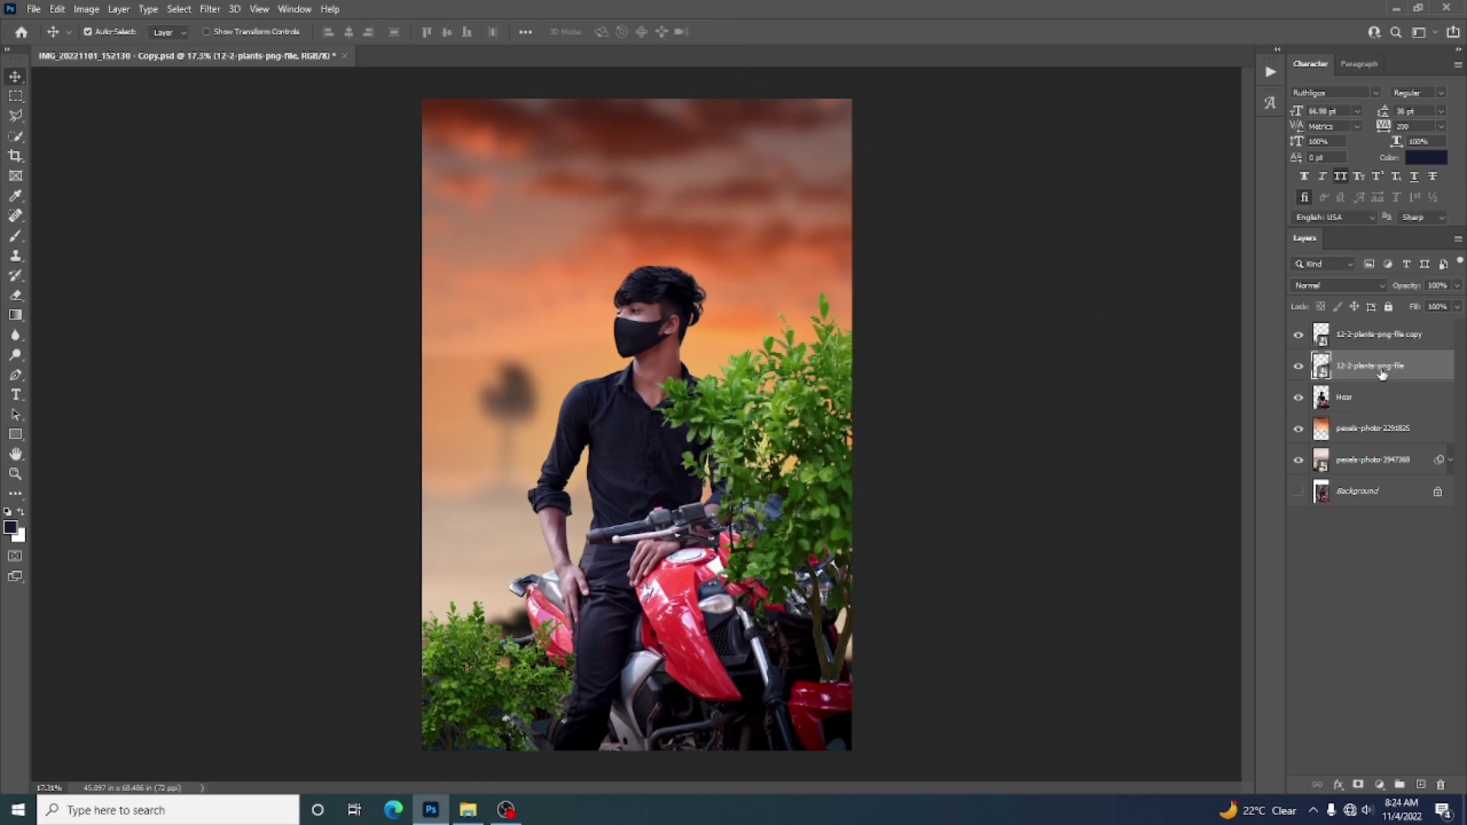
- Move the 12-2-plants-png-file layer beneath the Hear layer and apply a Gaussian Blur with a 50-pixel radius to it
drag(1382, 373, 1374, 413)
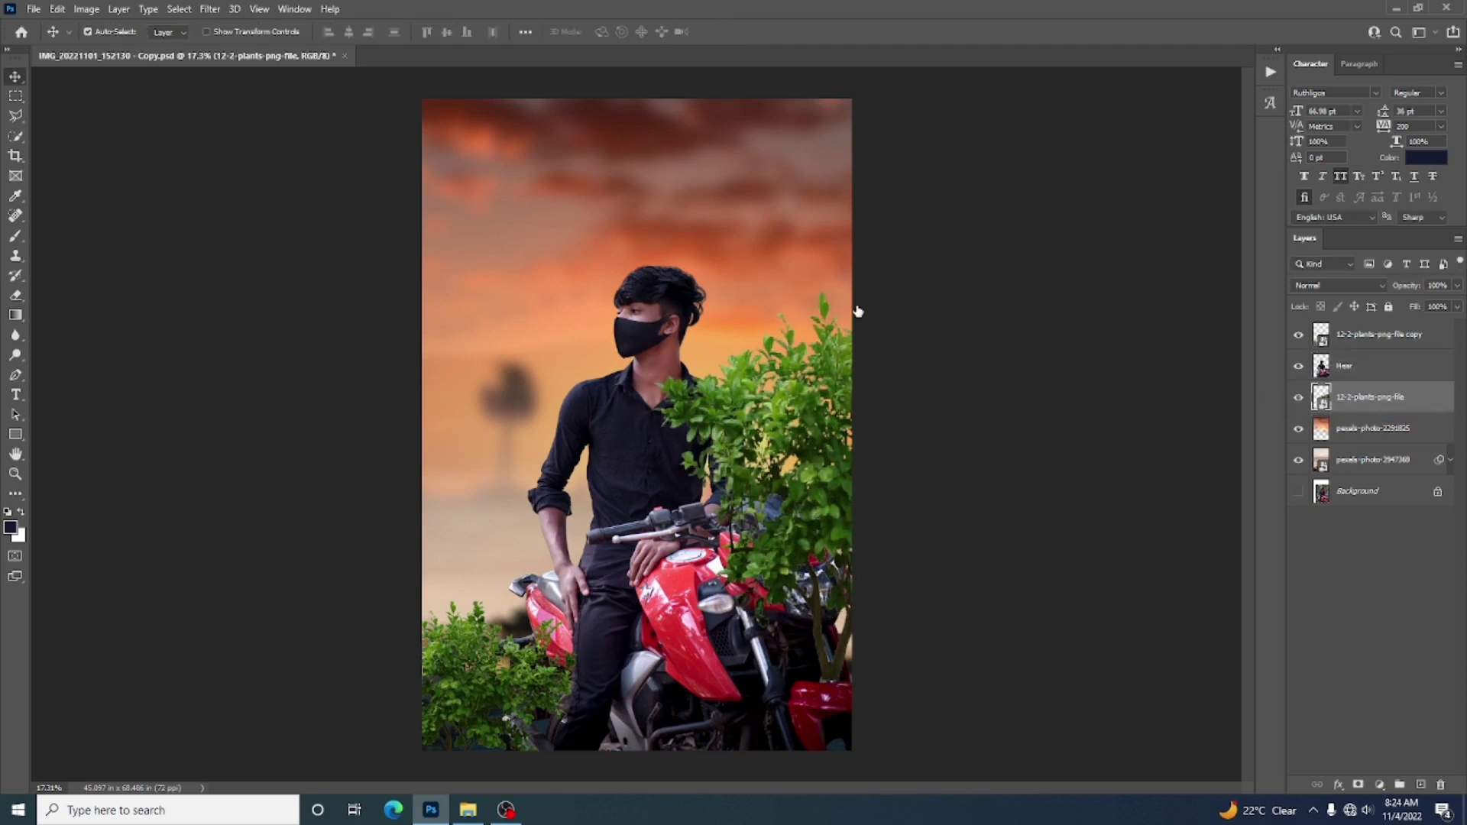
click(219, 9)
mouse_move(333, 208)
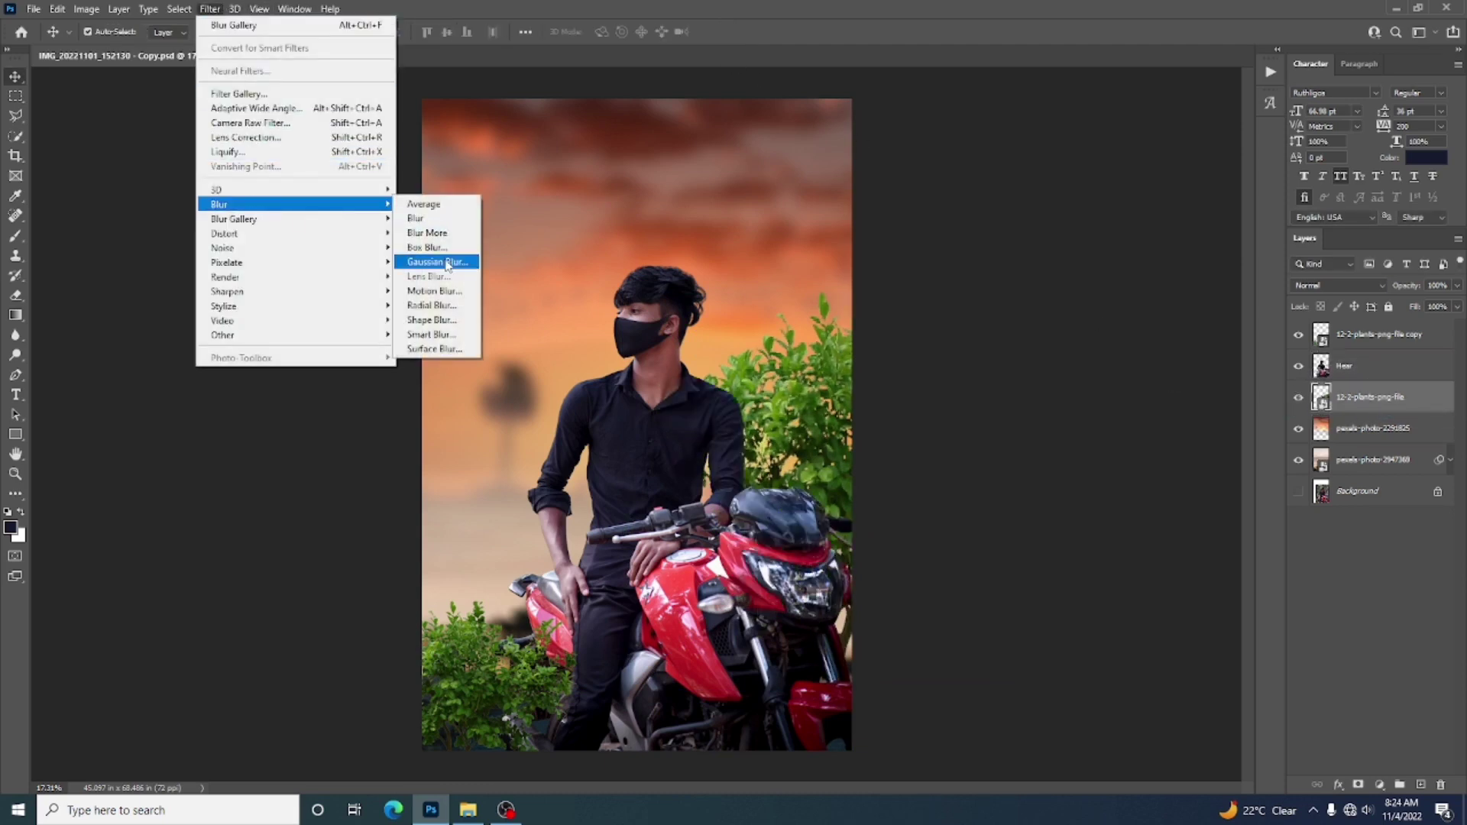
click(437, 262)
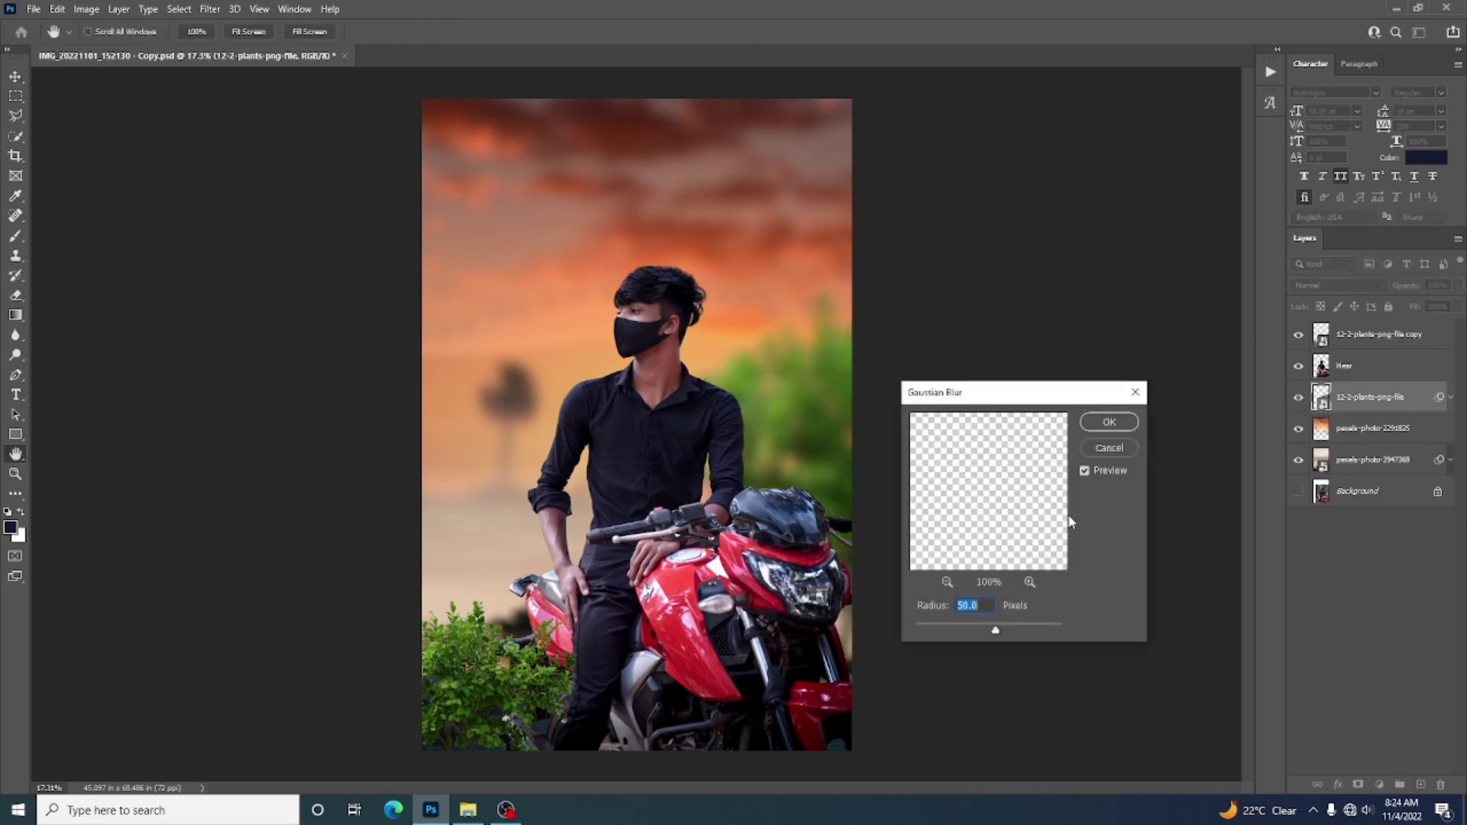
click(1130, 429)
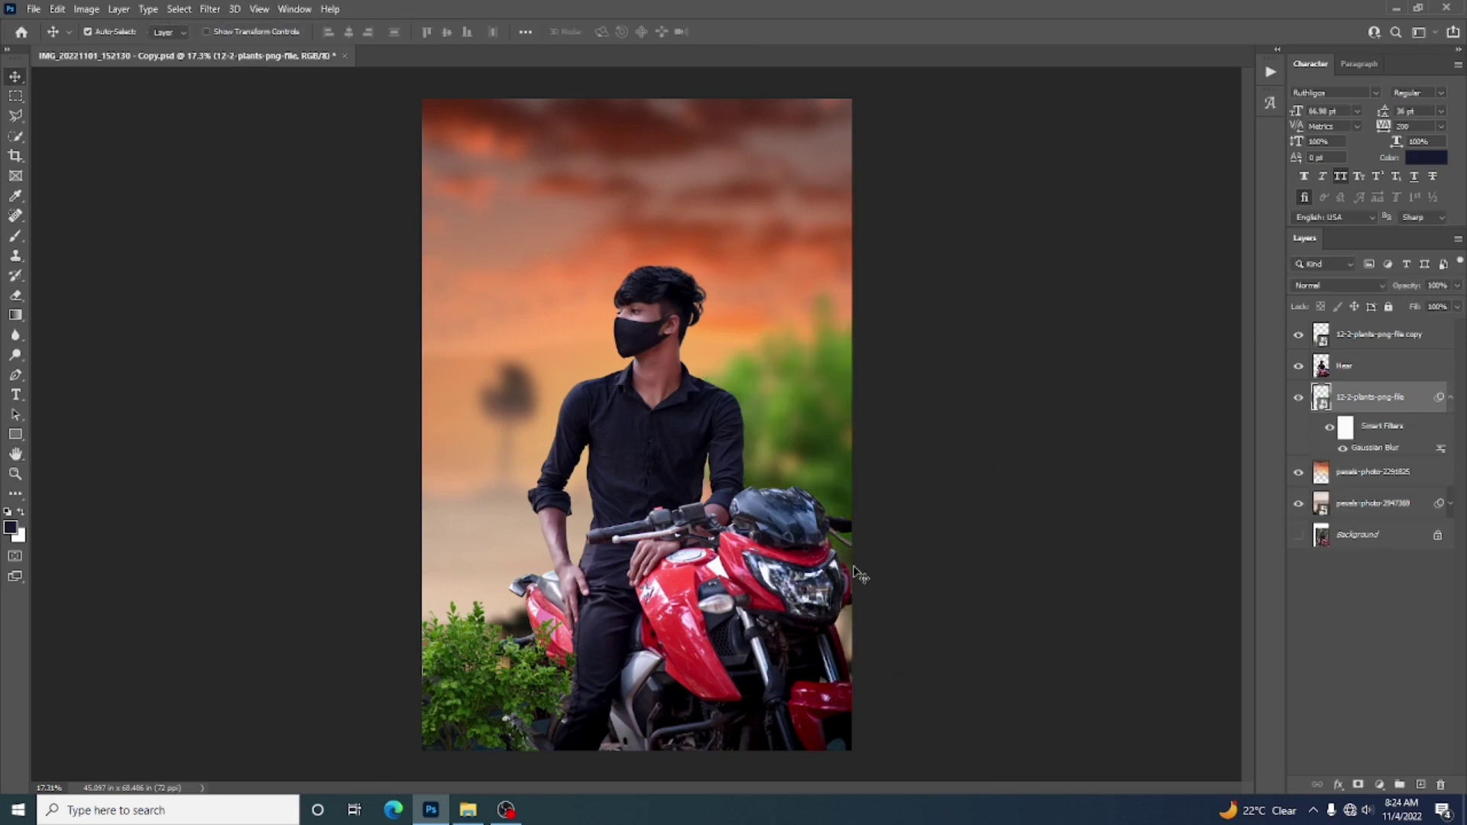
- Apply a Gaussian Blur with a 50-pixel radius to the 12-2-plants-png-file copy layer in the lower-left corner
click(469, 684)
click(210, 8)
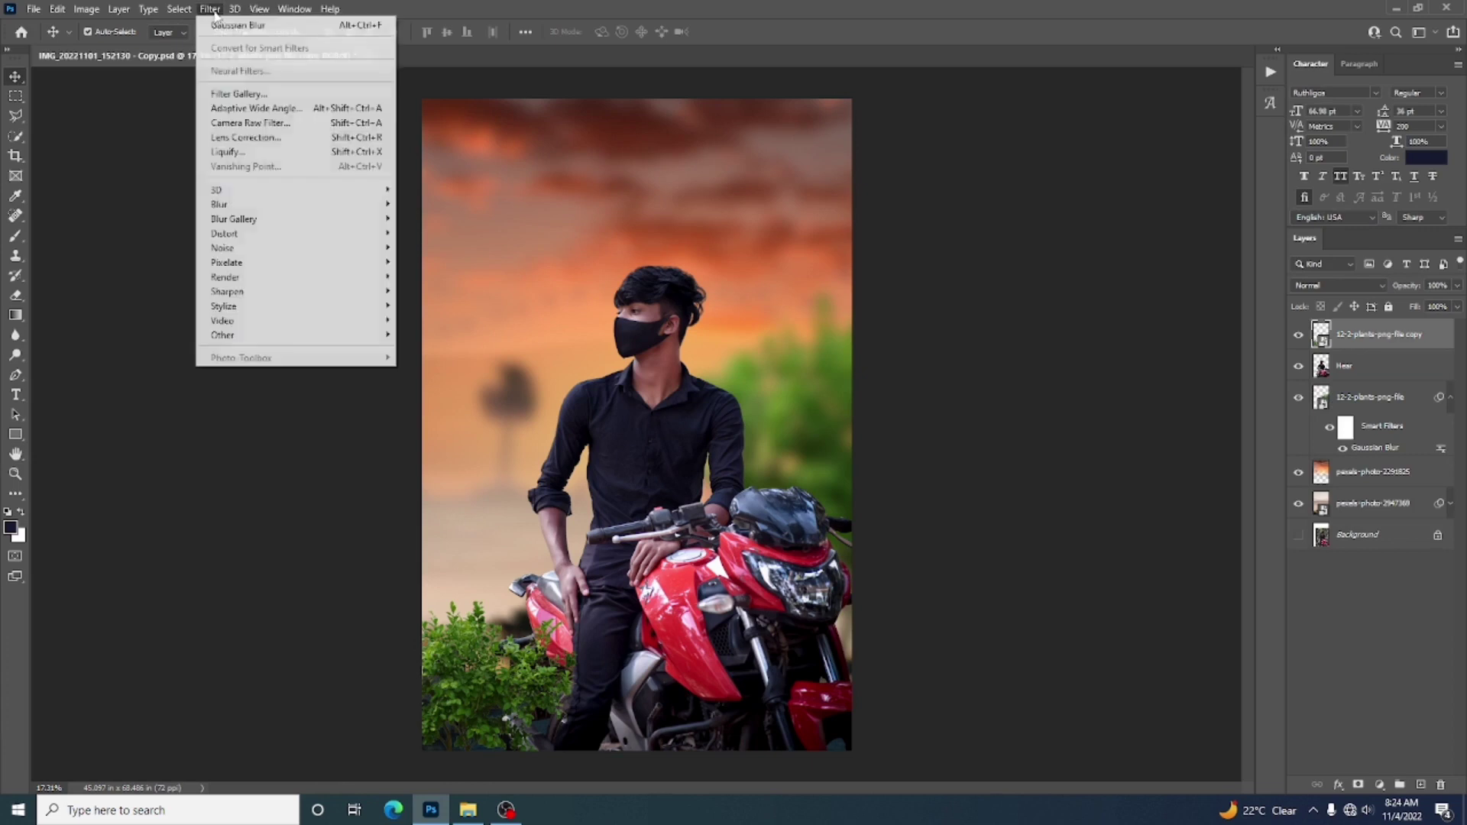
click(237, 23)
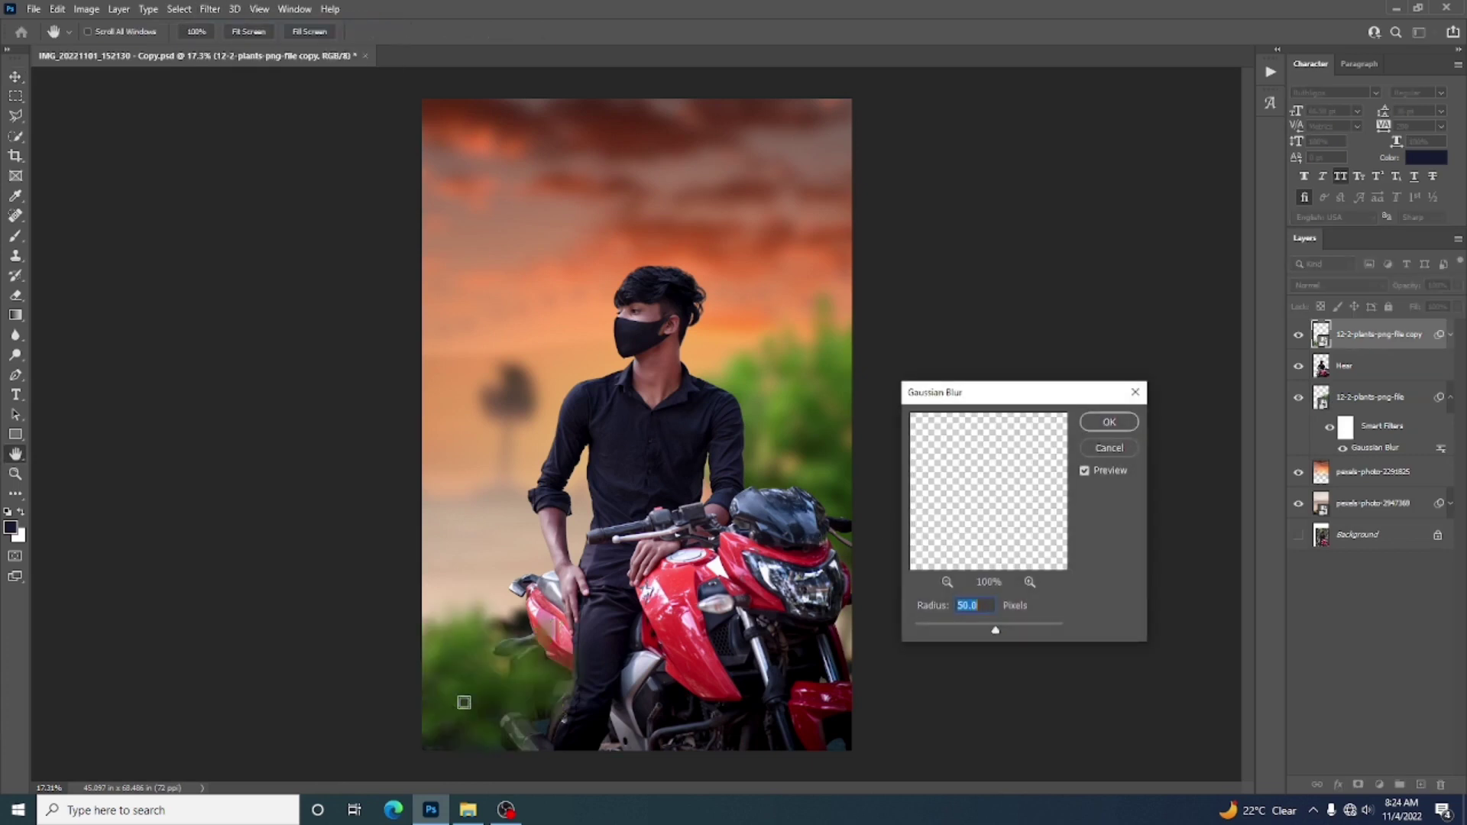
click(1106, 422)
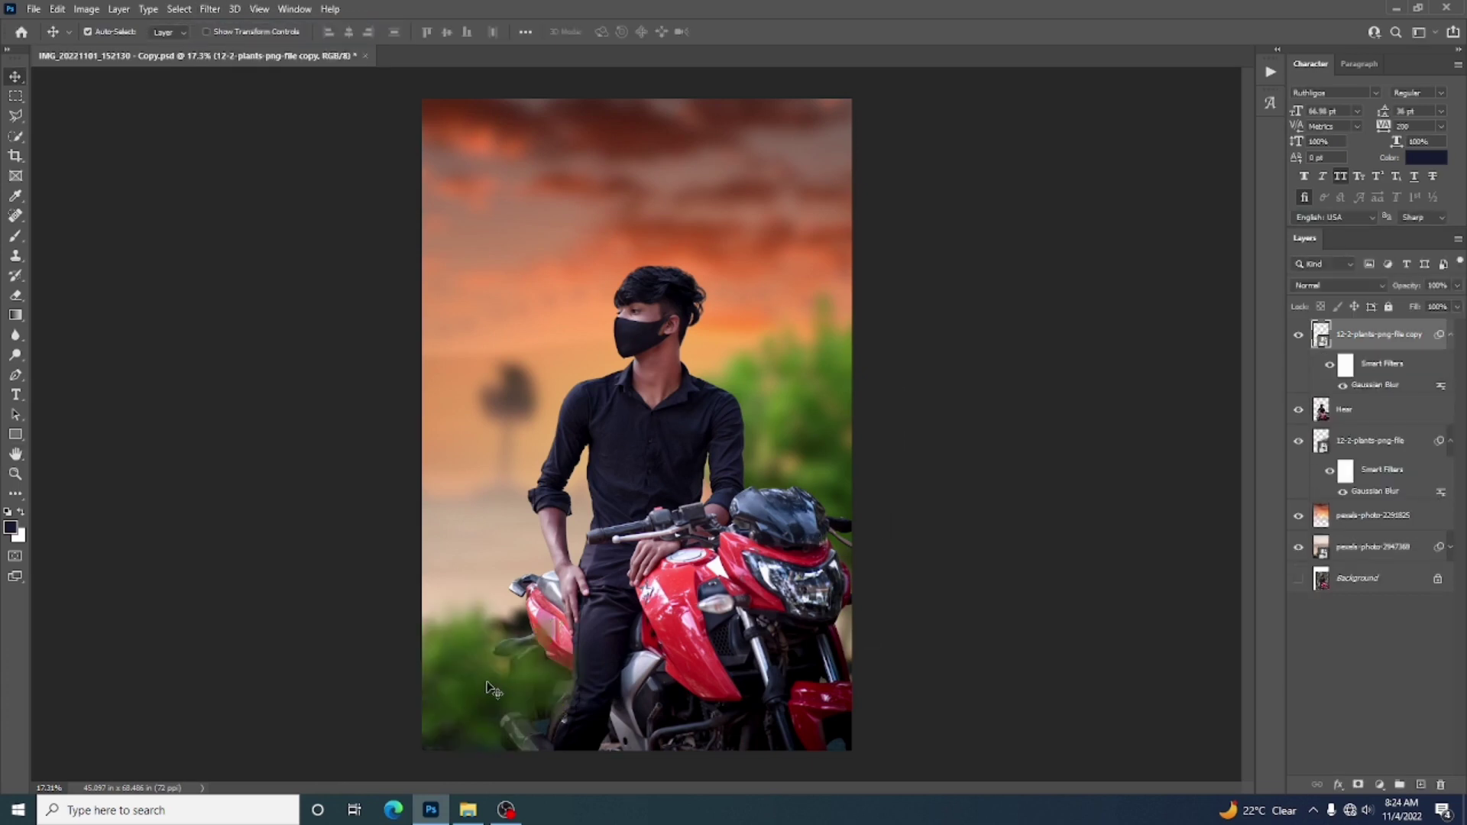
- Enlarge the lower-left plant copy to about 938% and reposition it over the motorcycle's rear
drag(481, 687, 508, 700)
key(ctrl+t)
drag(603, 704, 637, 704)
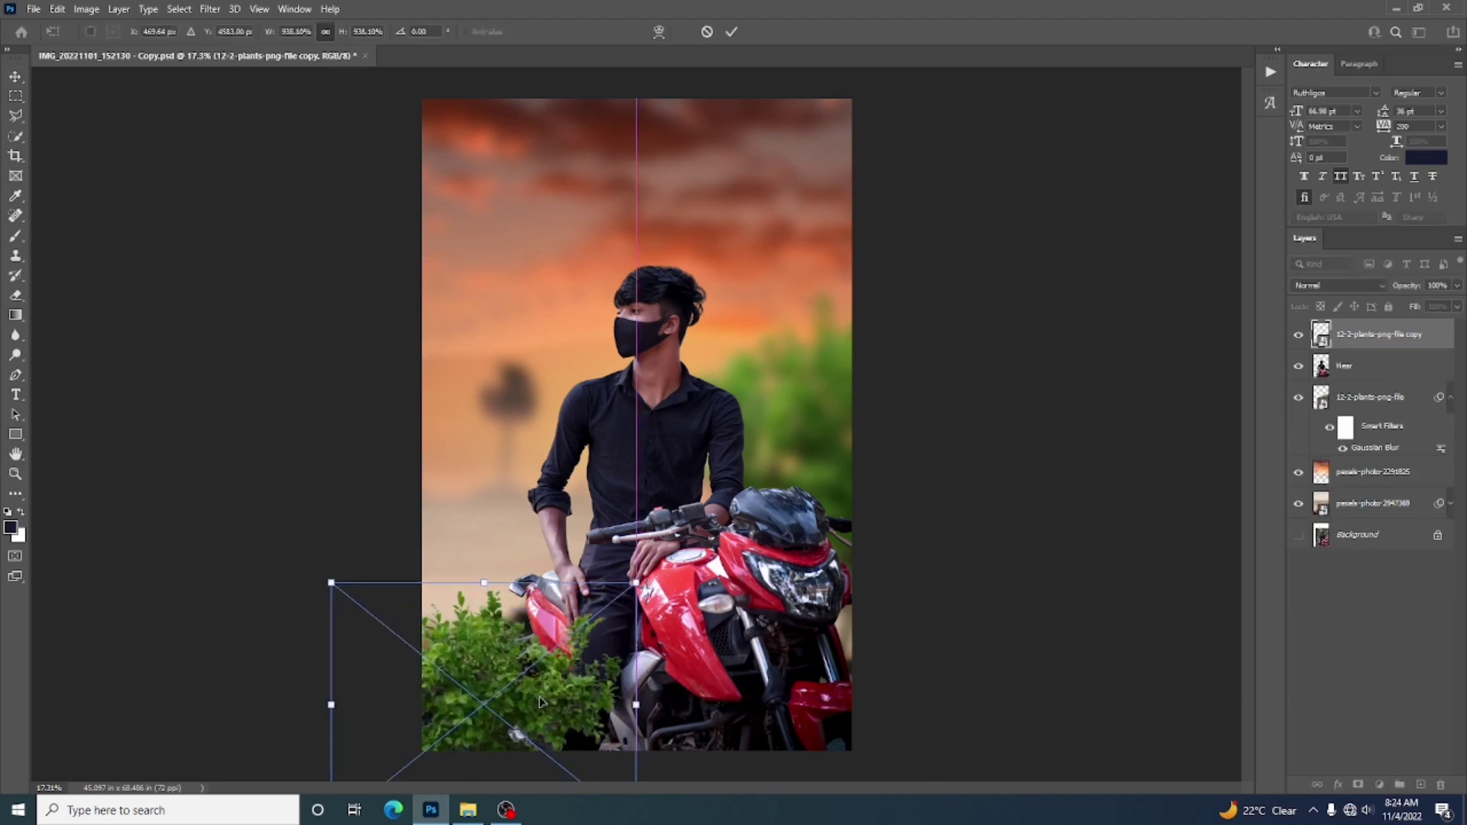
mouse_move(539, 701)
mouse_down()
mouse_move(518, 720)
mouse_move(518, 694)
mouse_up()
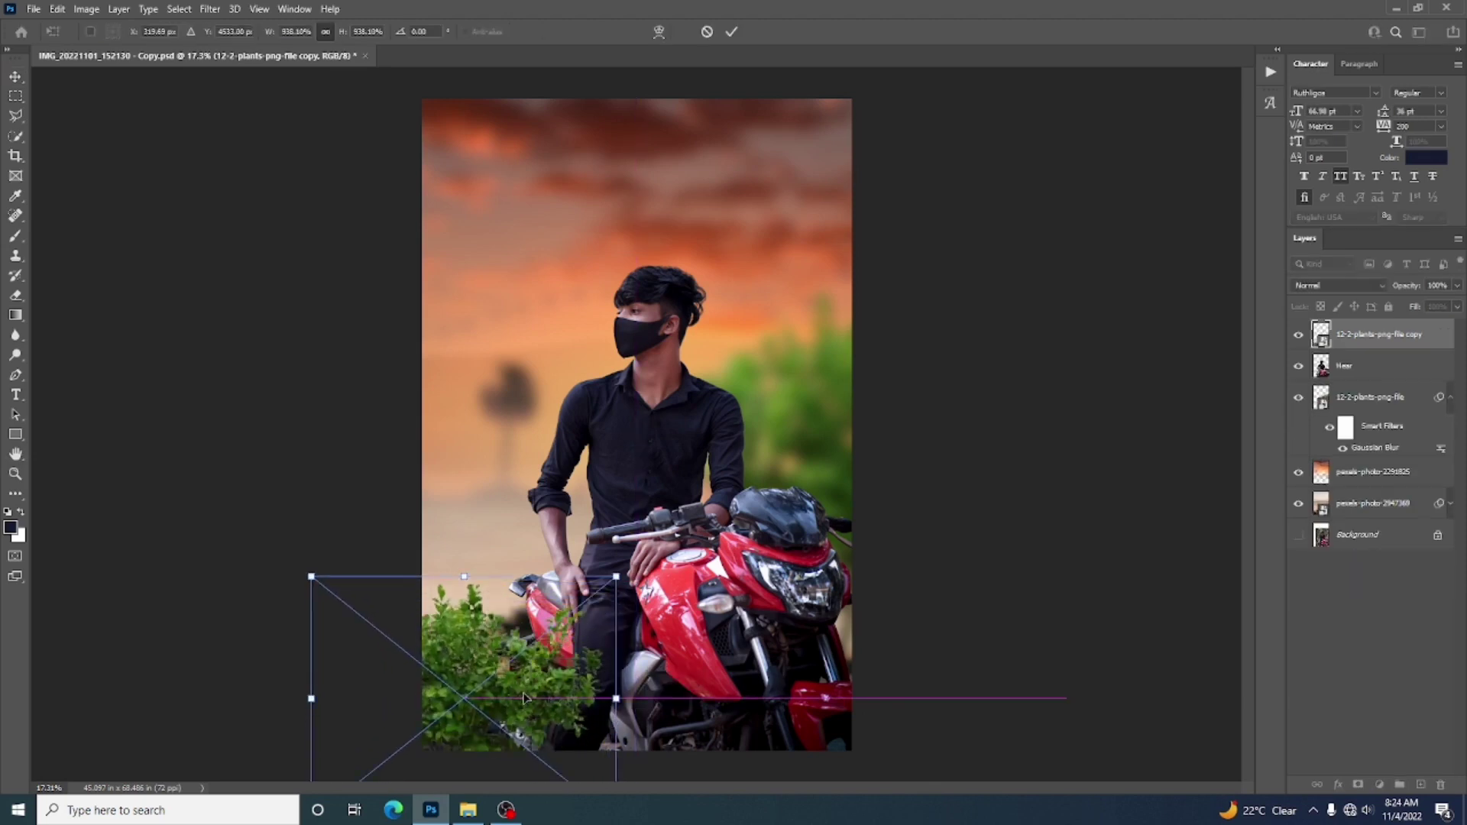
click(732, 32)
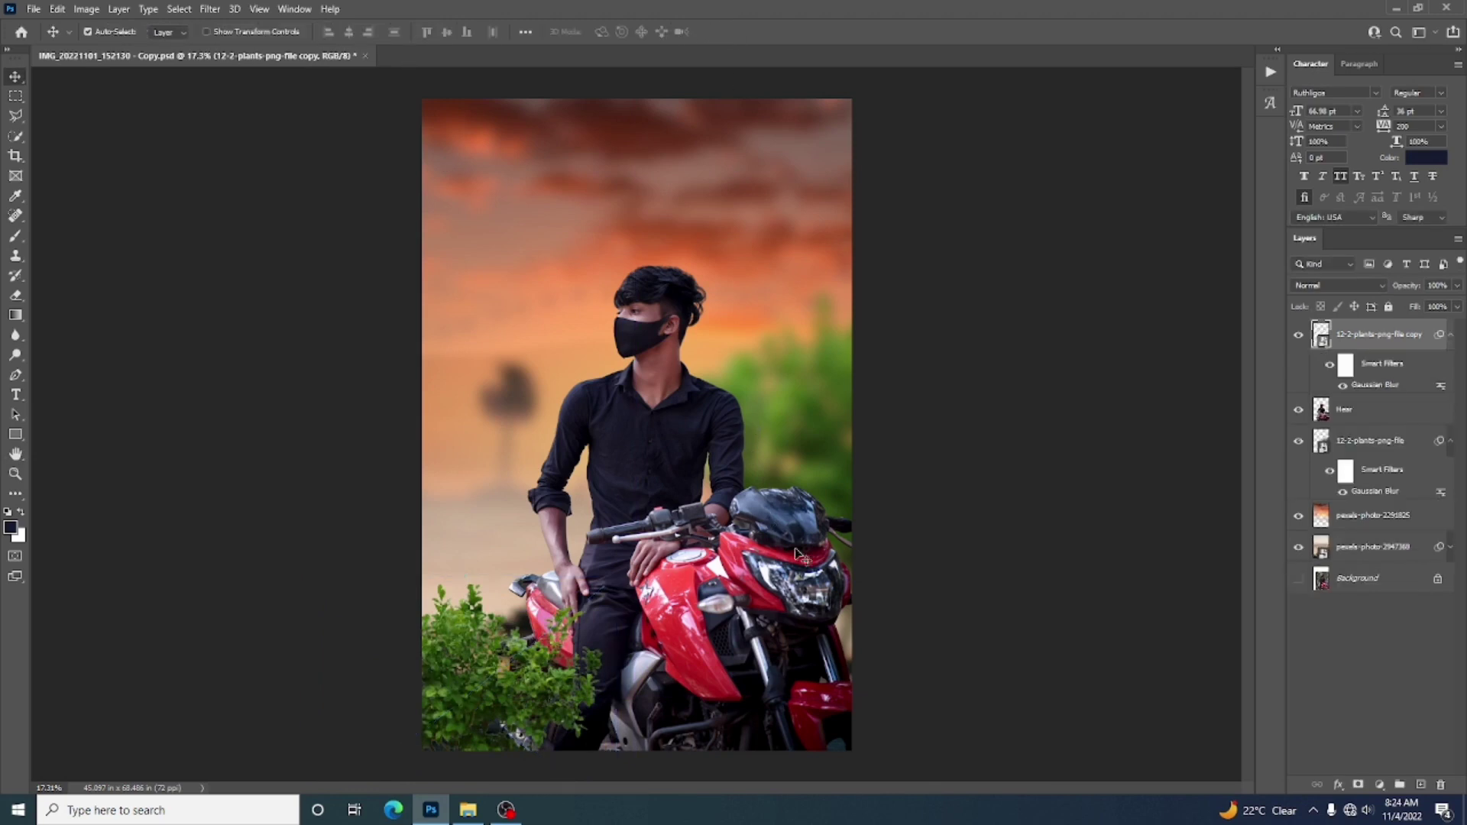
- Enlarge the blurred plant behind the man to about 1480% wide and 1668% high, centred on the canvas's right edge
click(825, 429)
mouse_move(825, 429)
mouse_down()
mouse_move(835, 399)
mouse_move(813, 436)
mouse_up()
key(ctrl+t)
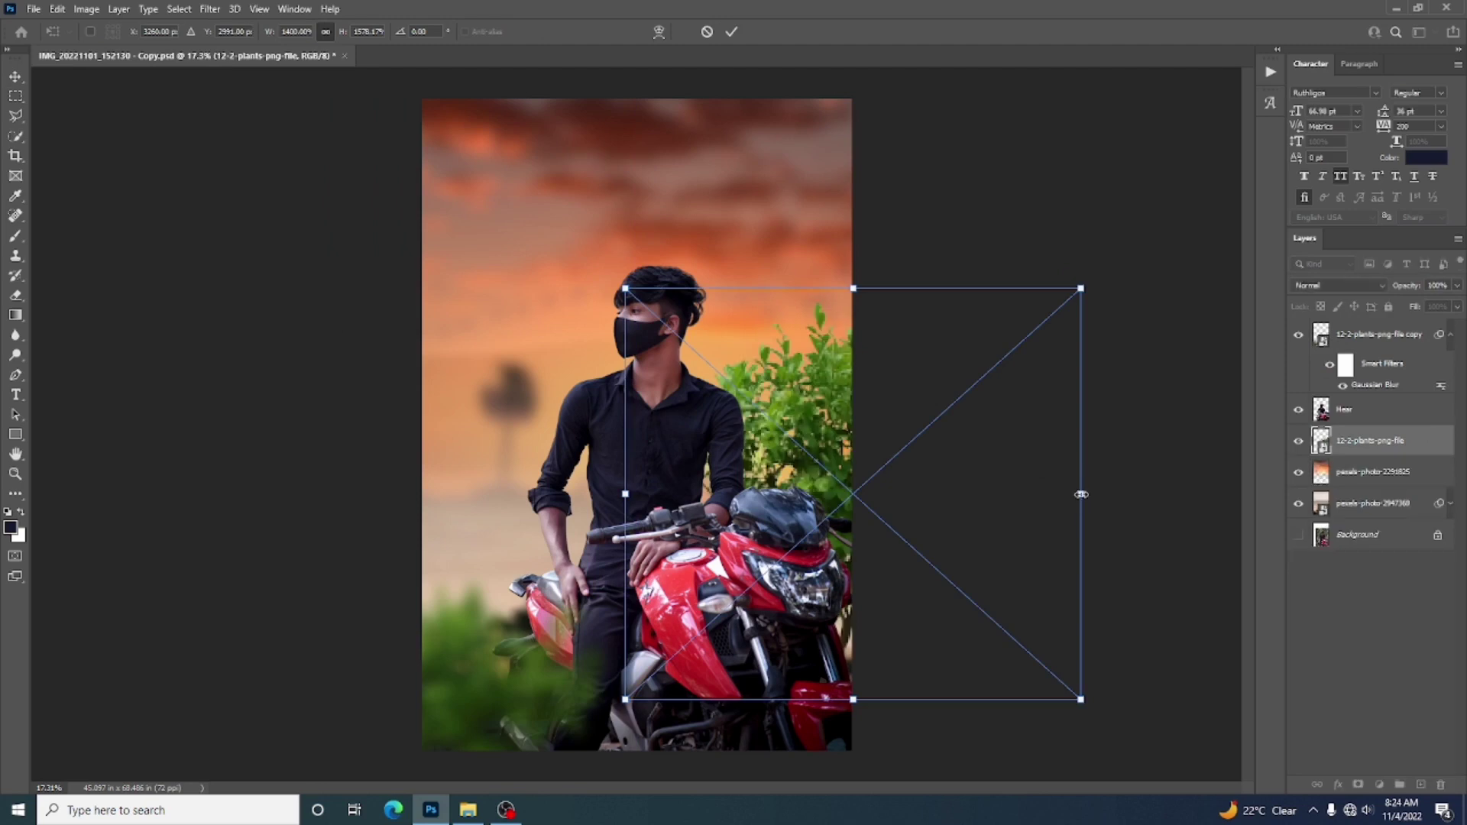
drag(1080, 494, 1093, 494)
mouse_move(776, 413)
mouse_down()
mouse_move(758, 405)
mouse_move(772, 407)
mouse_up()
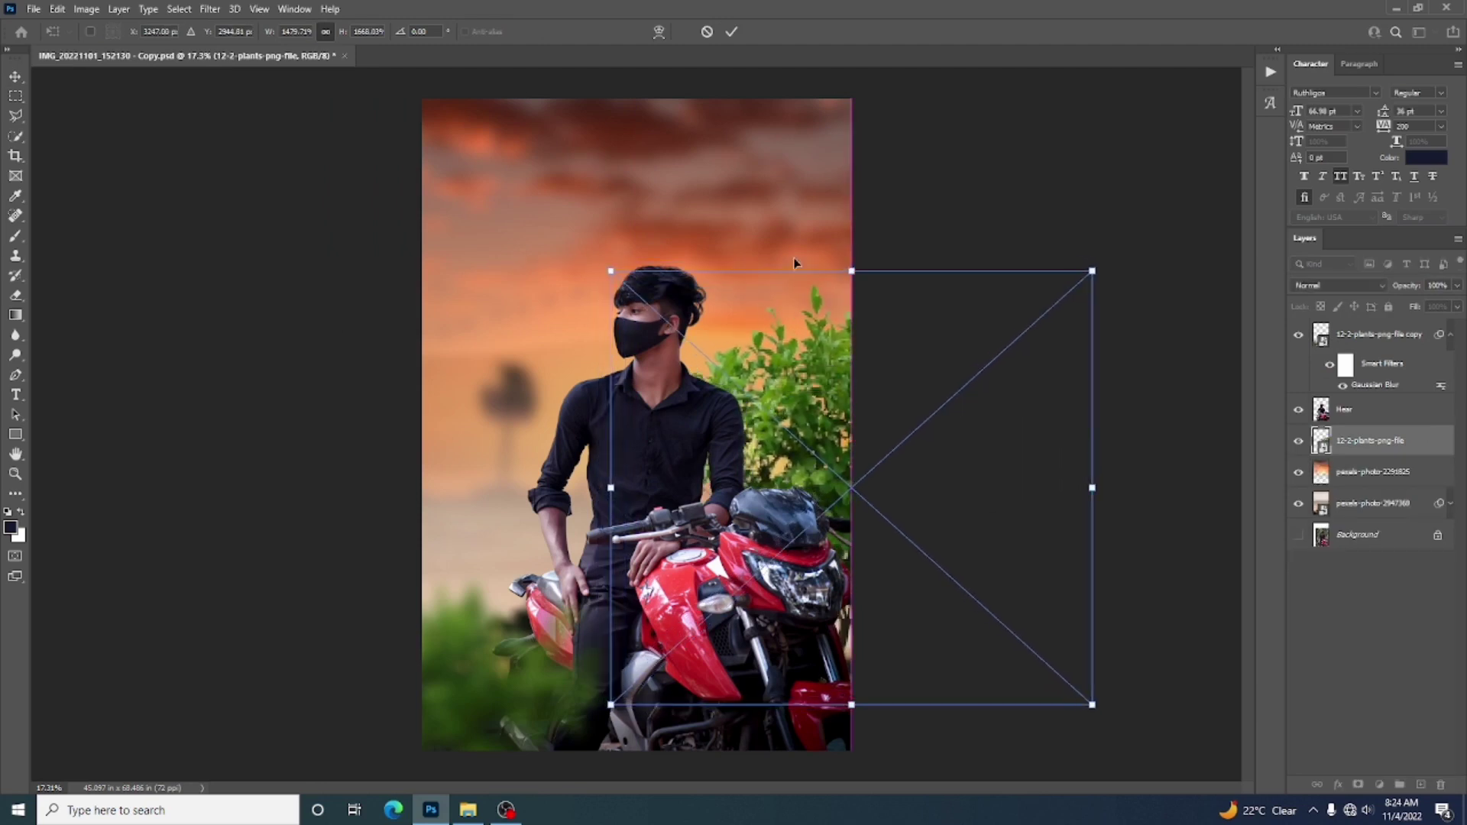
click(732, 32)
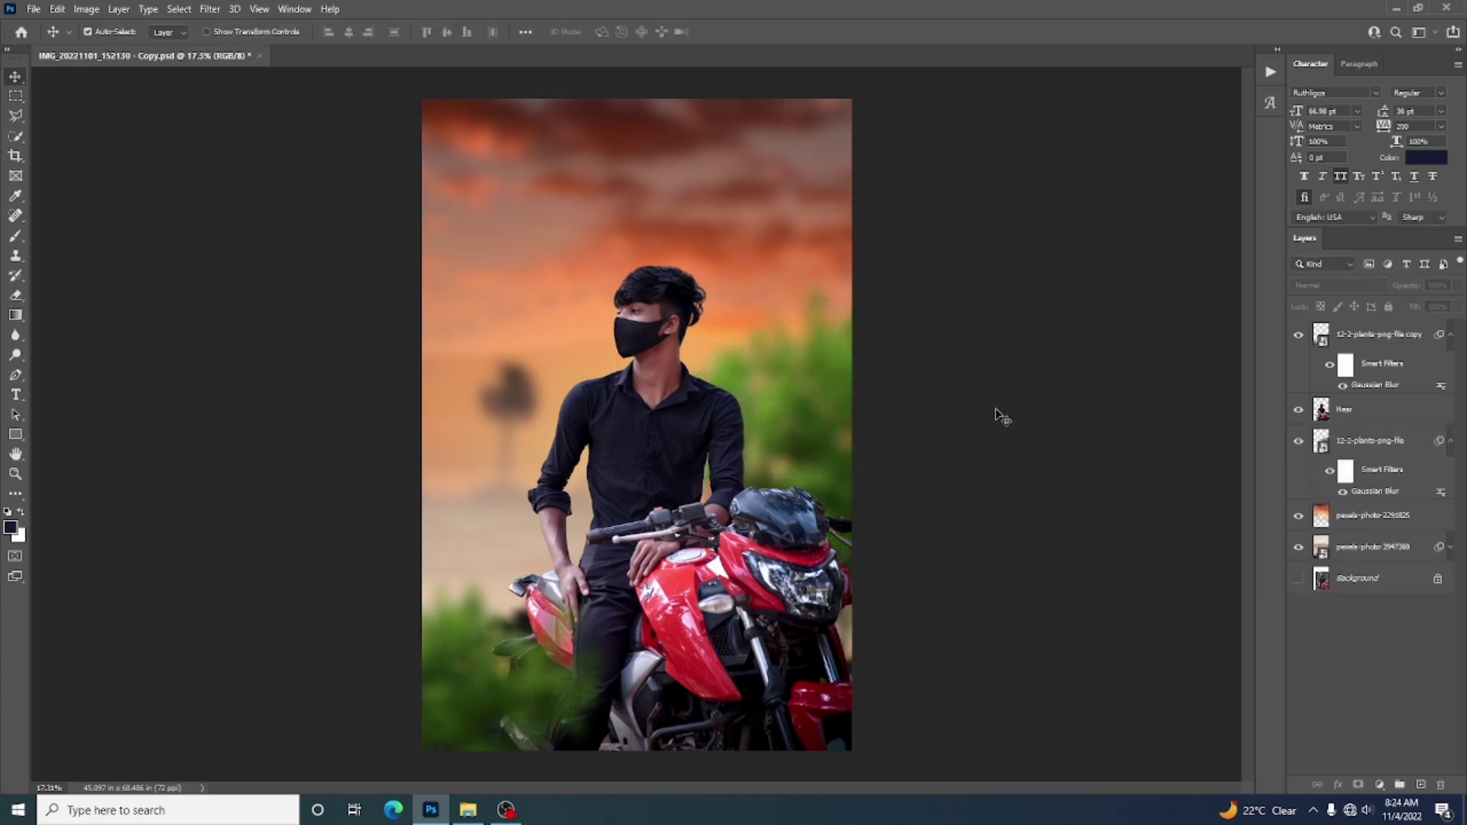
- Collapse the smart filter lists under both plant layers
scroll(691, 474, down, 2)
scroll(692, 474, up, 3)
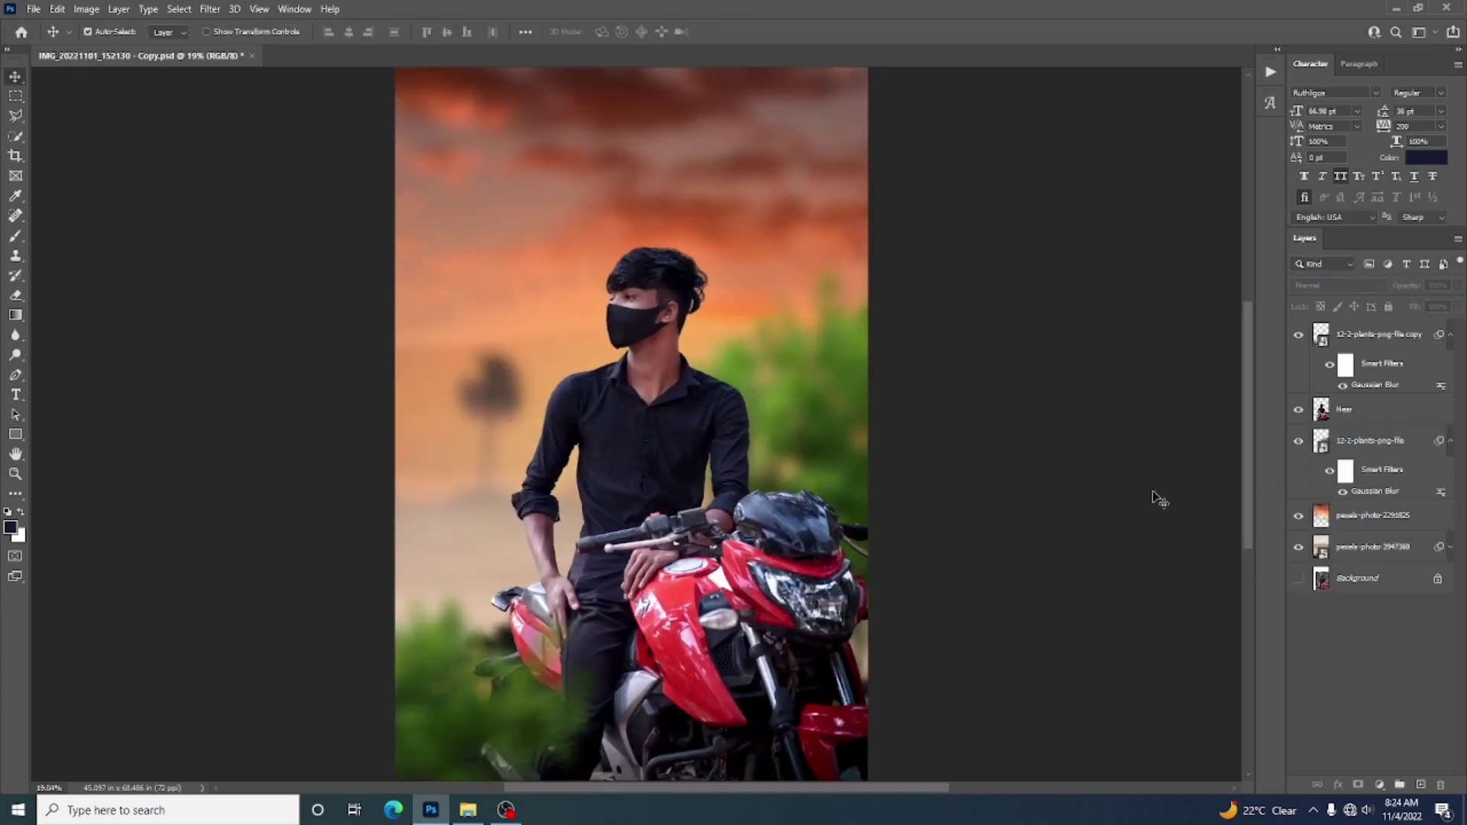
click(1450, 336)
click(1451, 397)
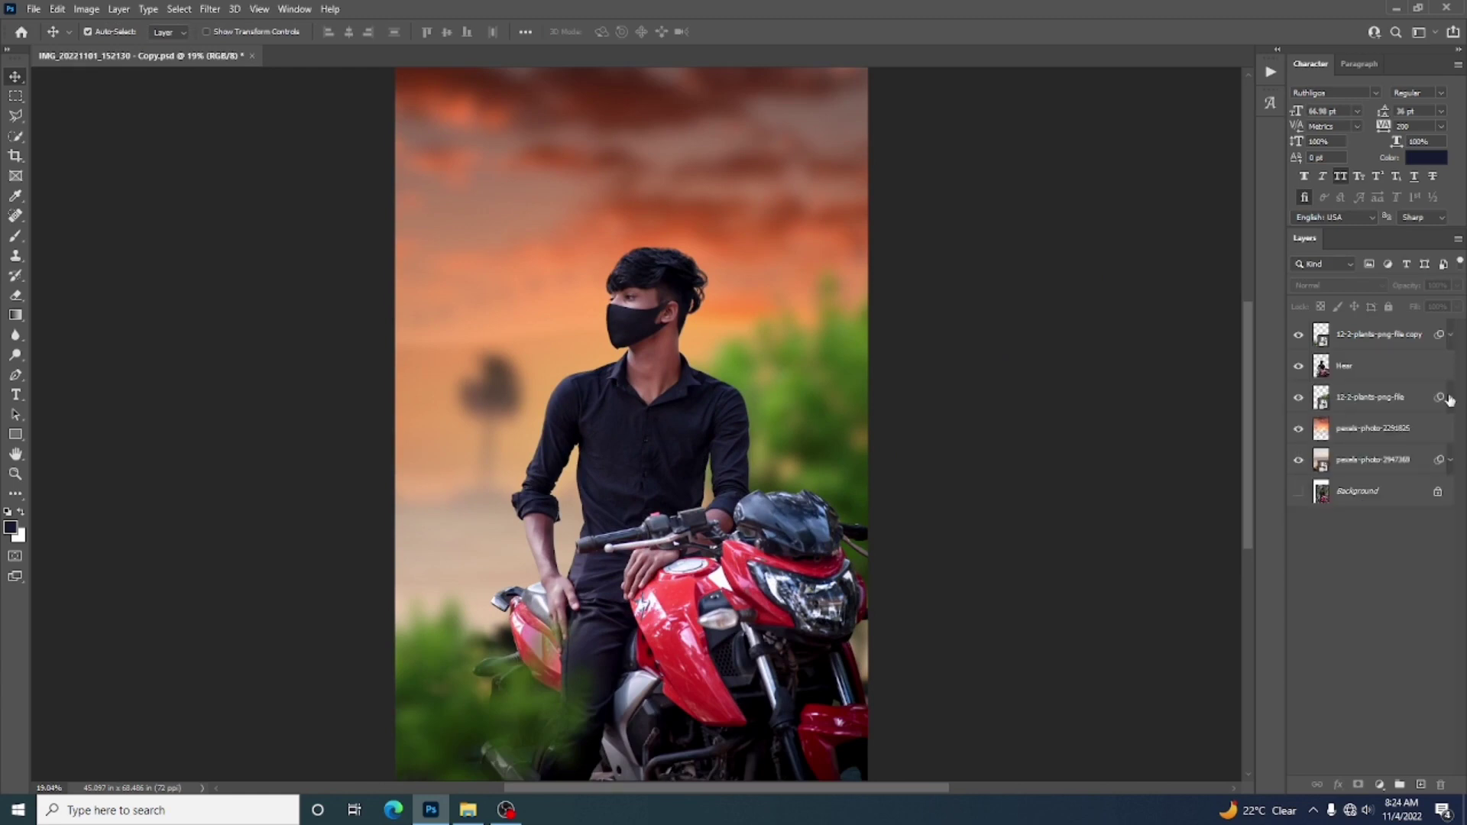
scroll(1024, 453, up, 1)
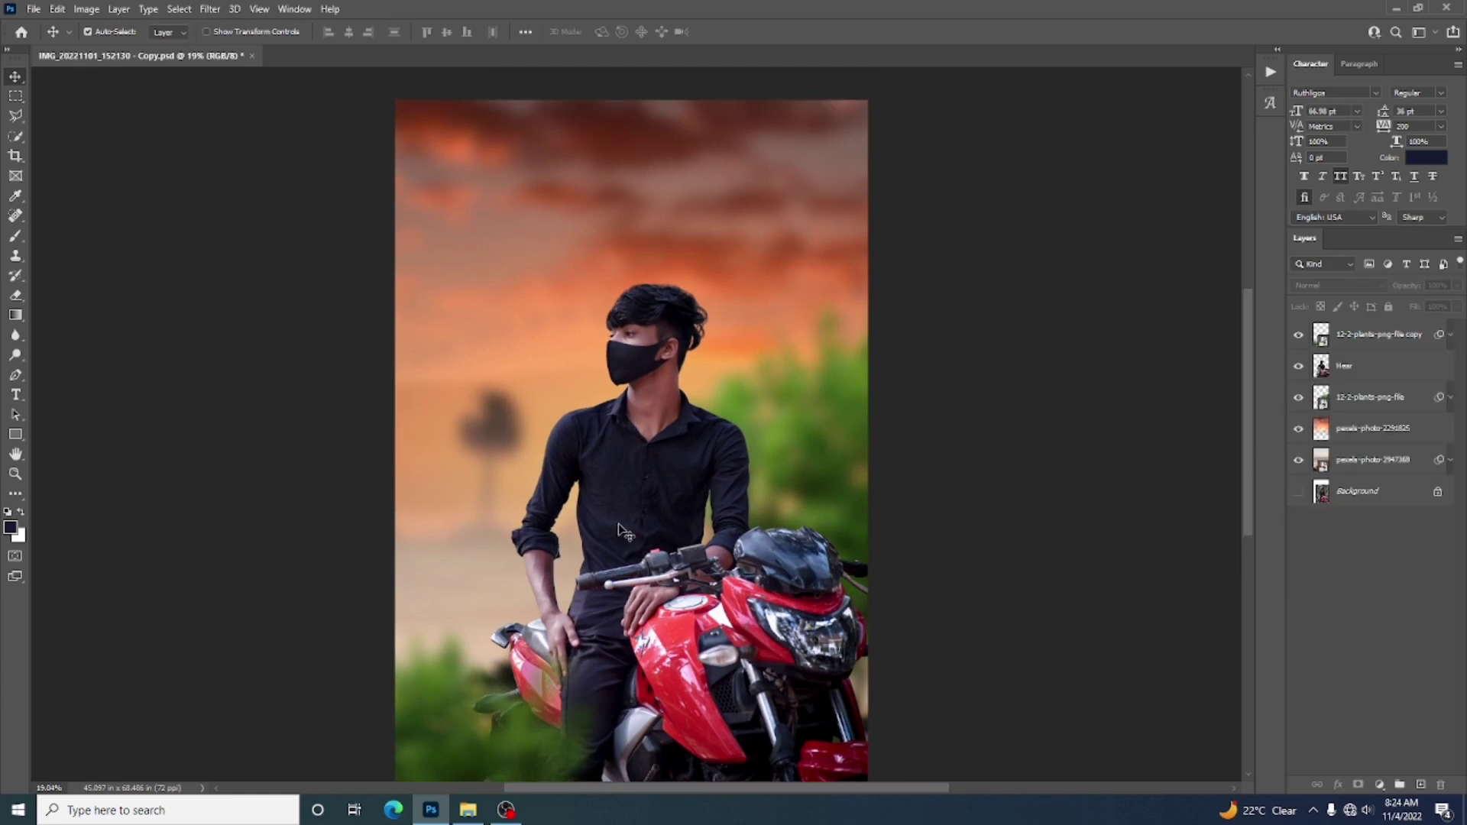
- Duplicate all layers above the Background layer within the same document
click(1345, 340)
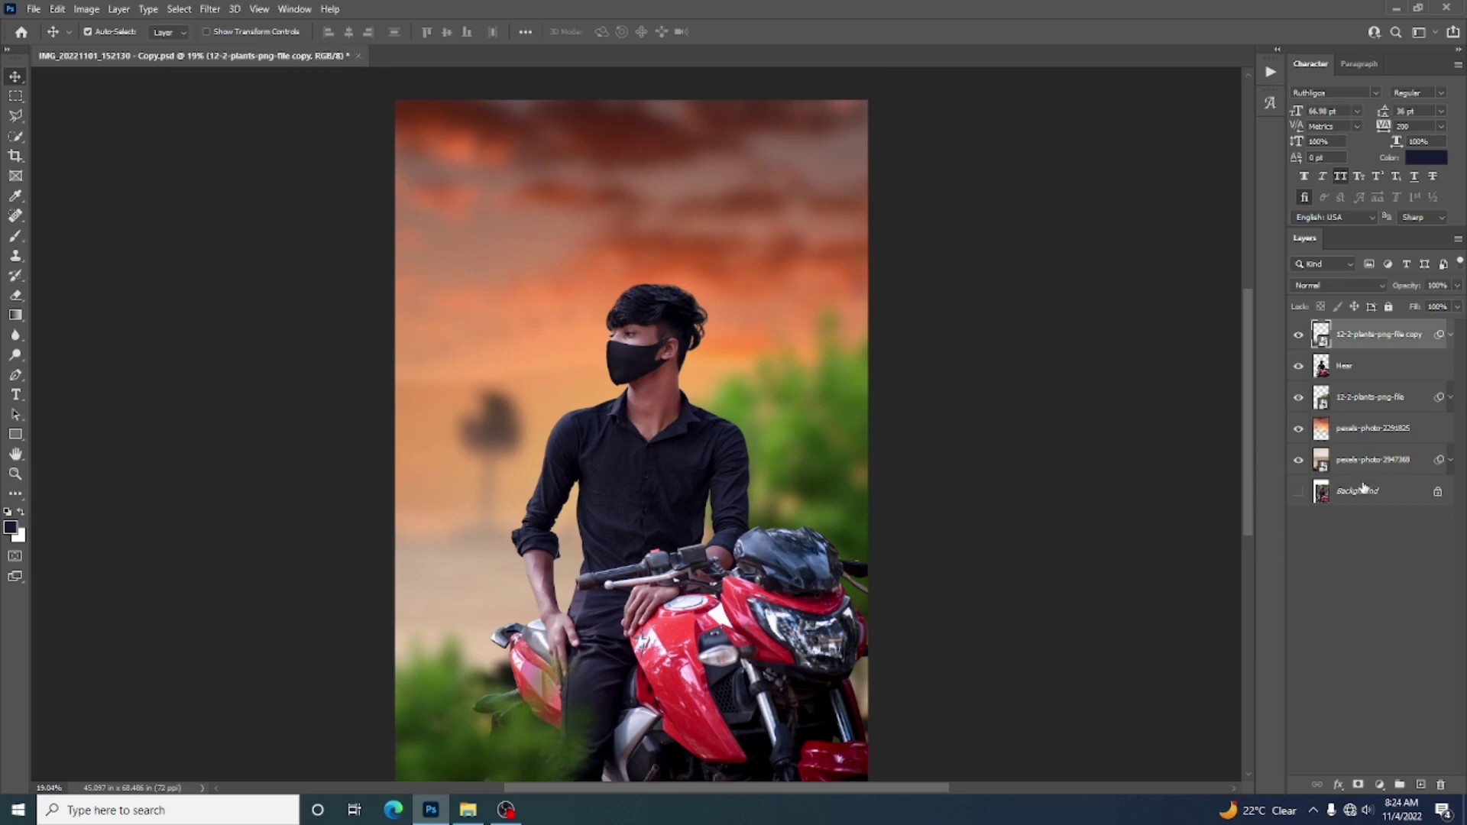
shift+click(1361, 473)
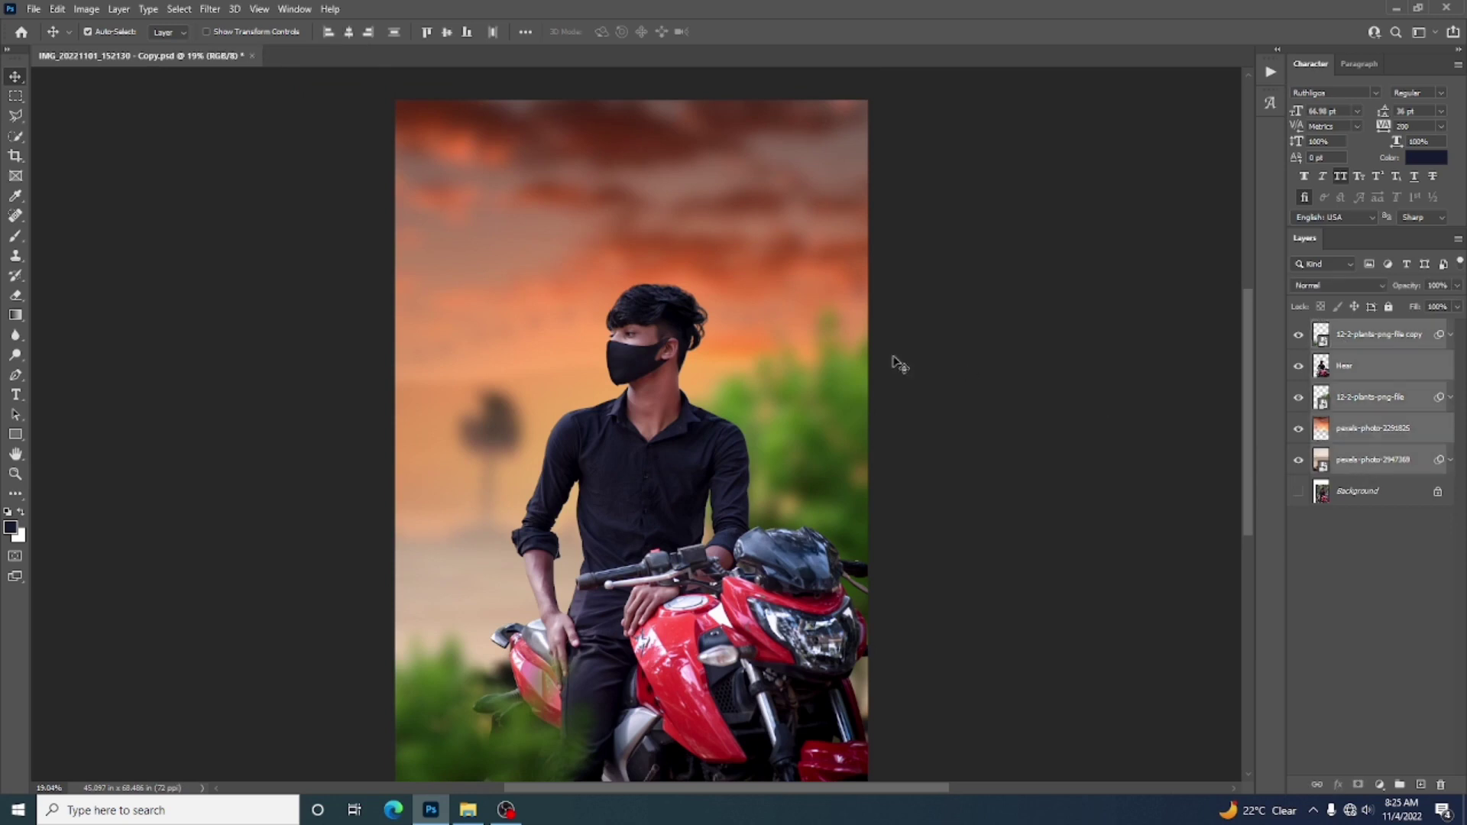
key(ctrl)
right_click(1387, 417)
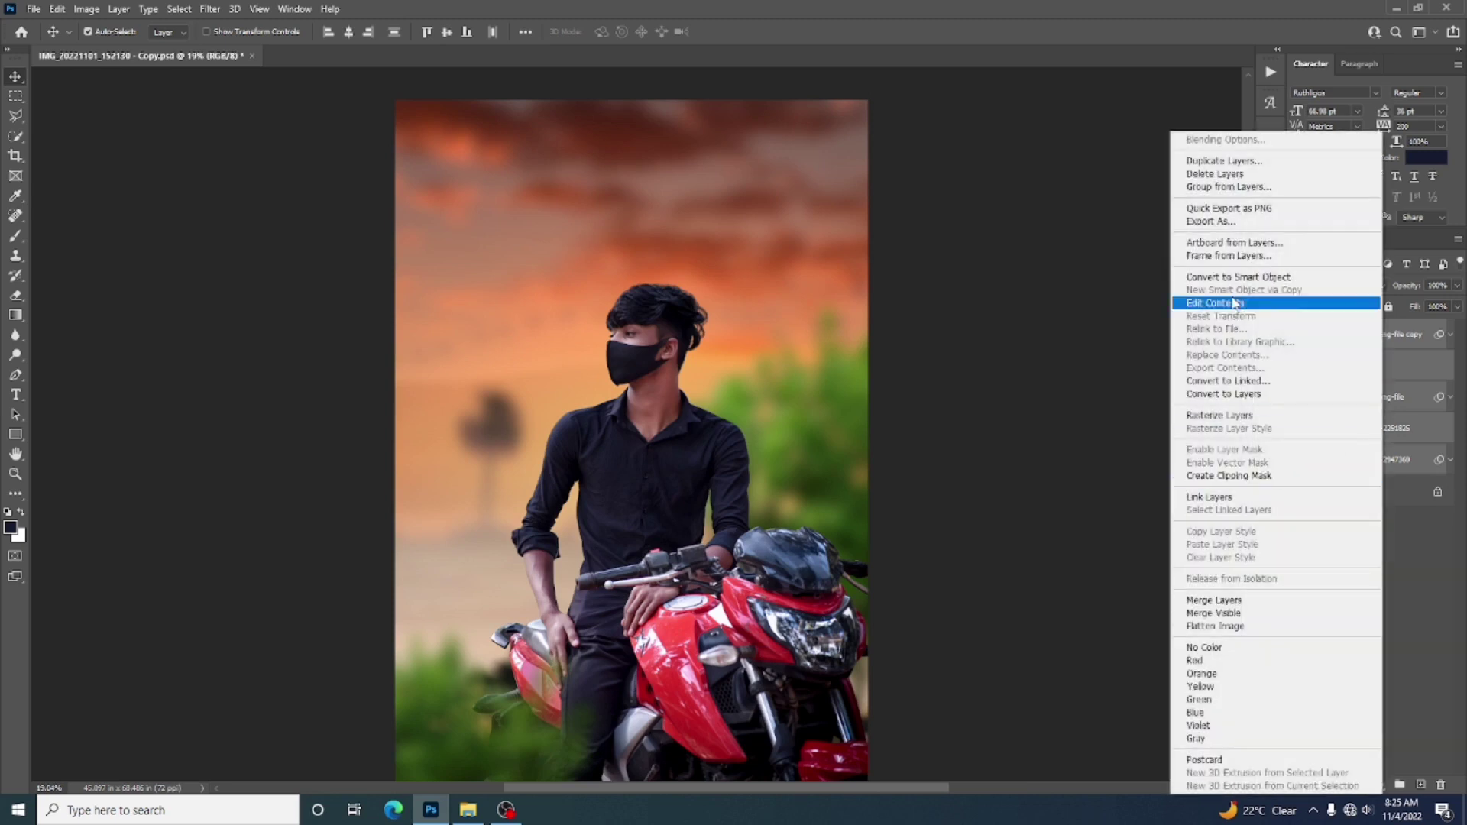
click(1232, 163)
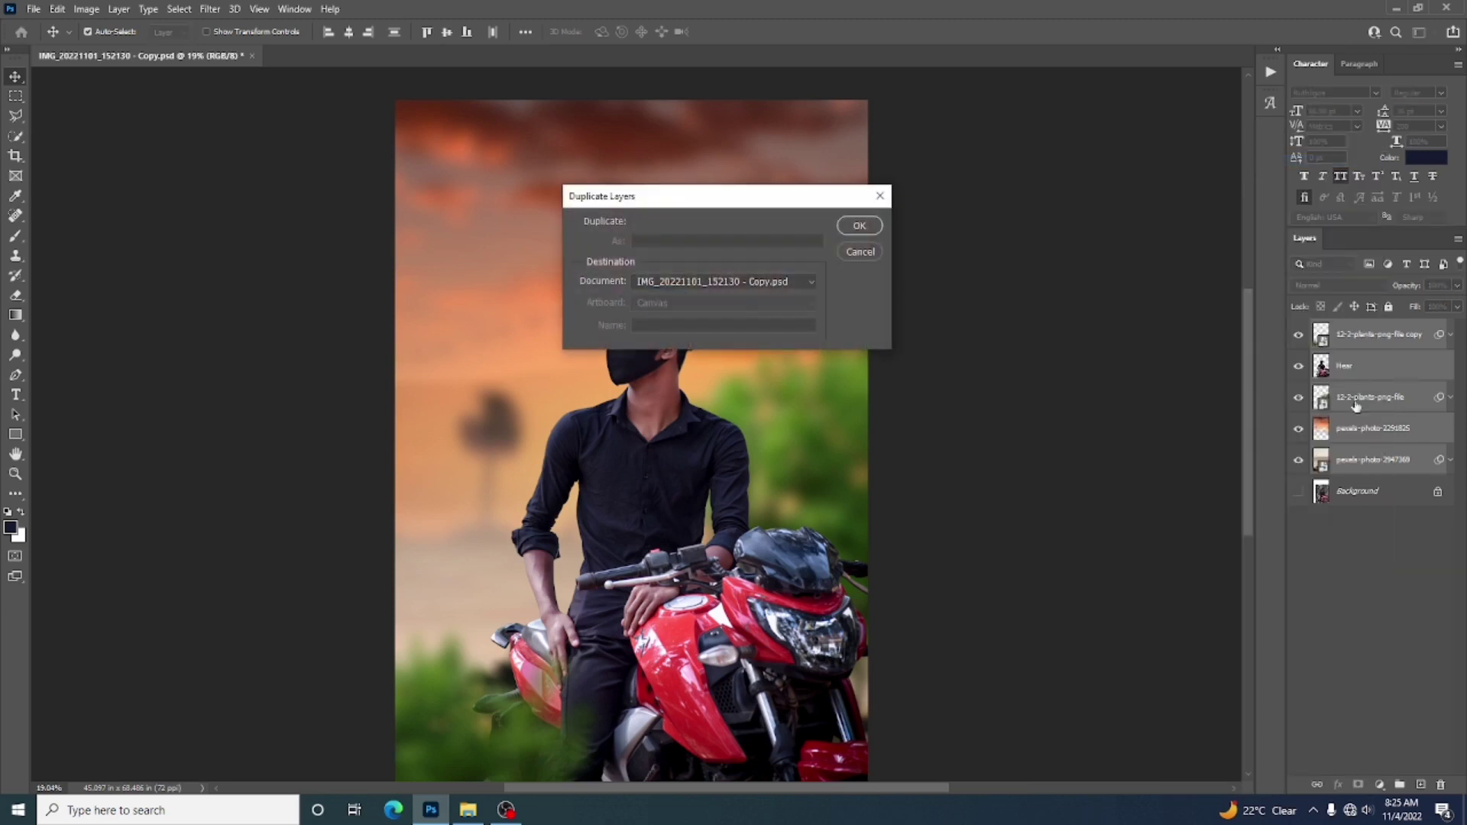
click(860, 228)
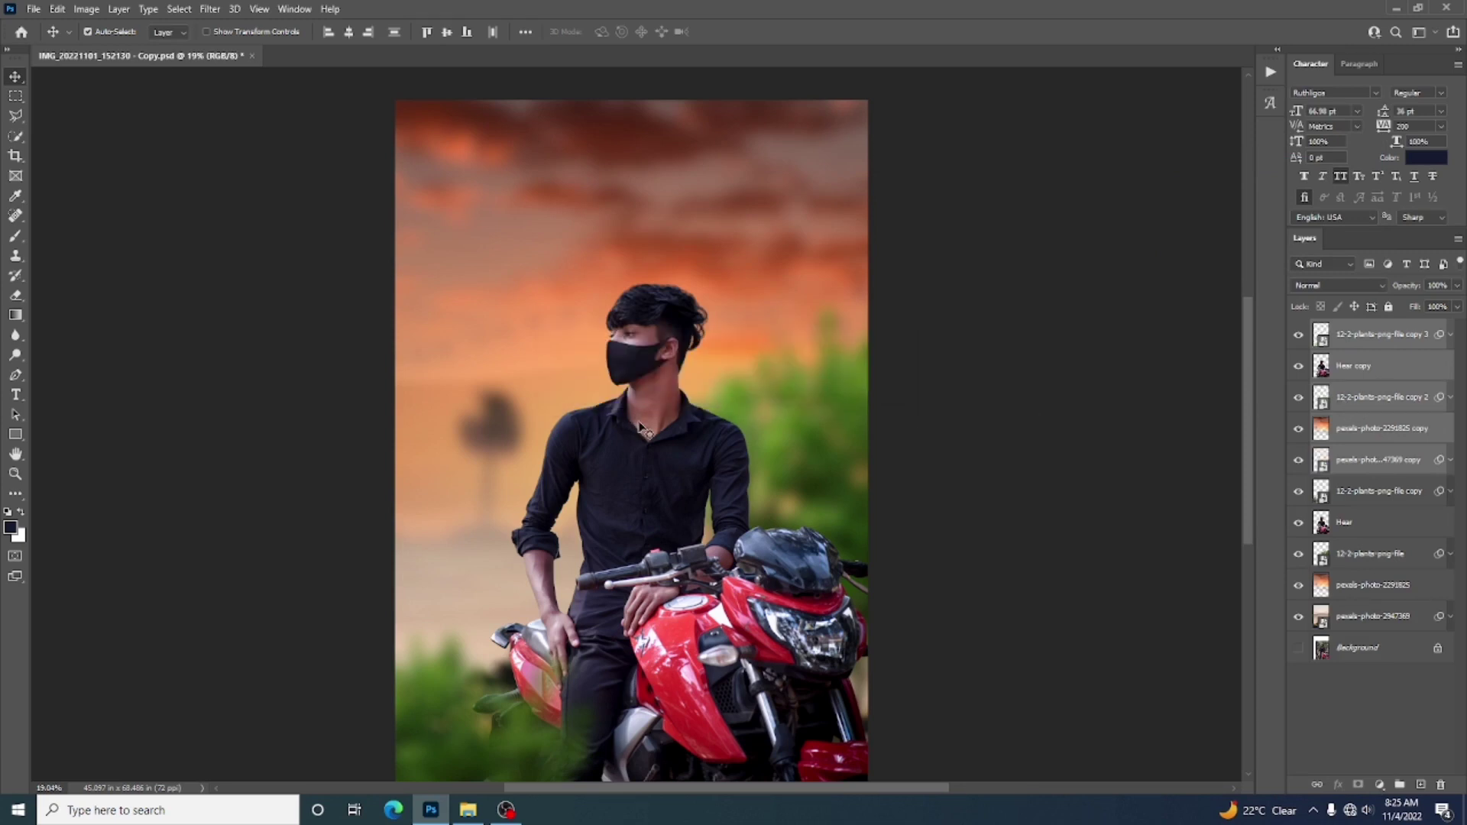
- Merge the duplicated layers into a single layer and rename it Final
scroll(641, 427, down, 1)
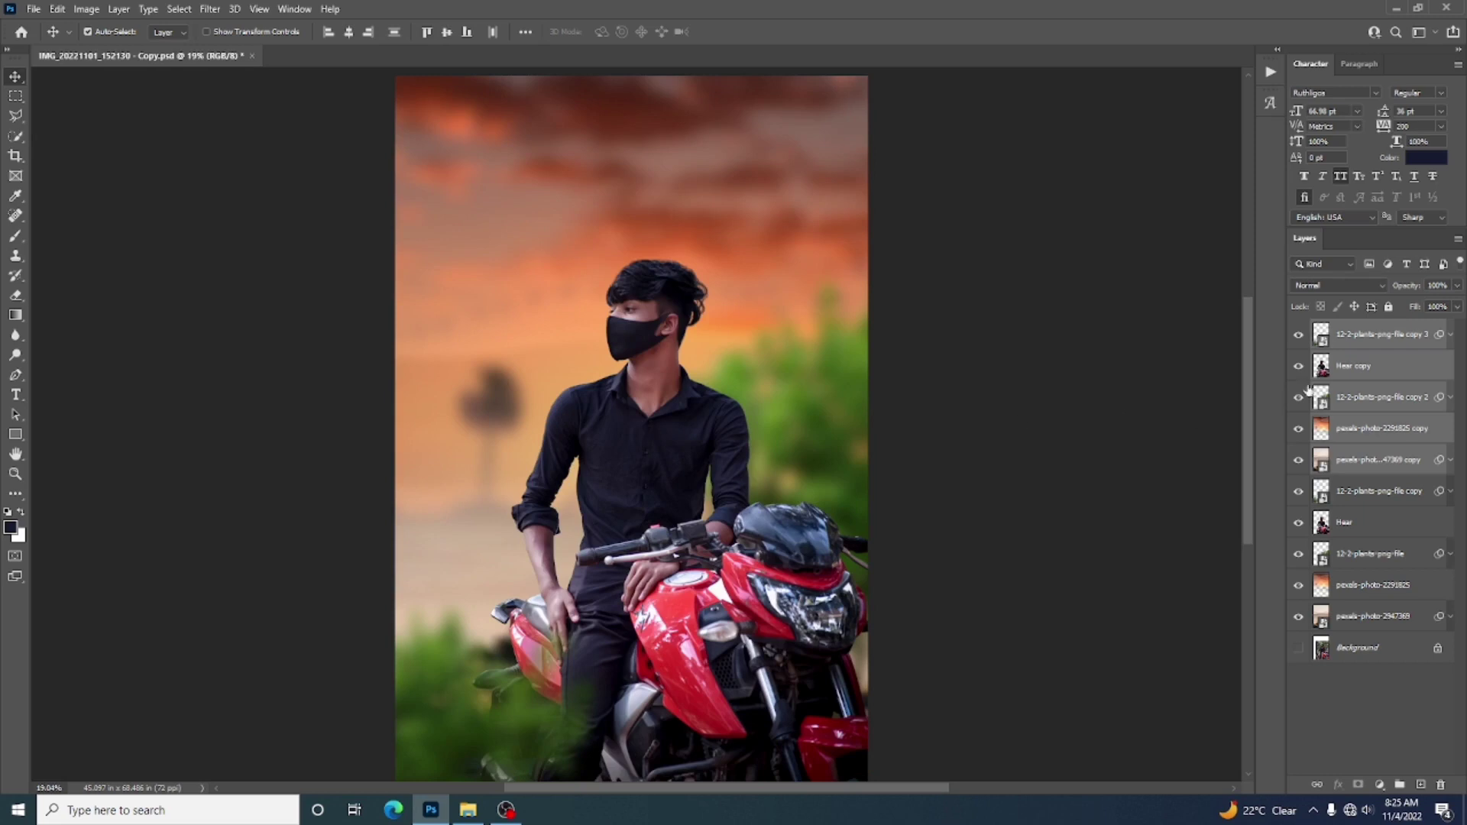
right_click(1364, 381)
click(1229, 601)
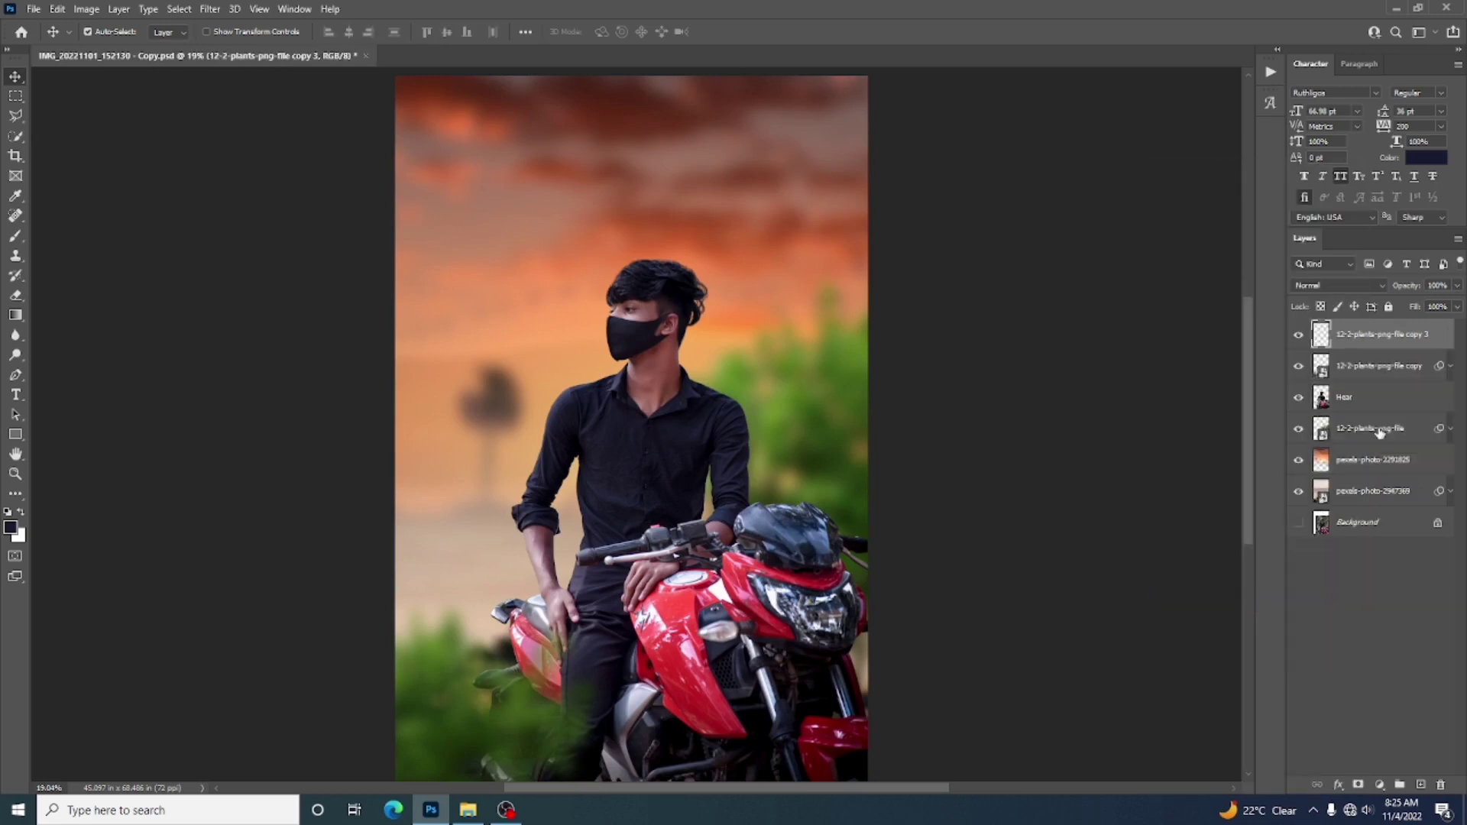
double_click(1379, 333)
text(Final)
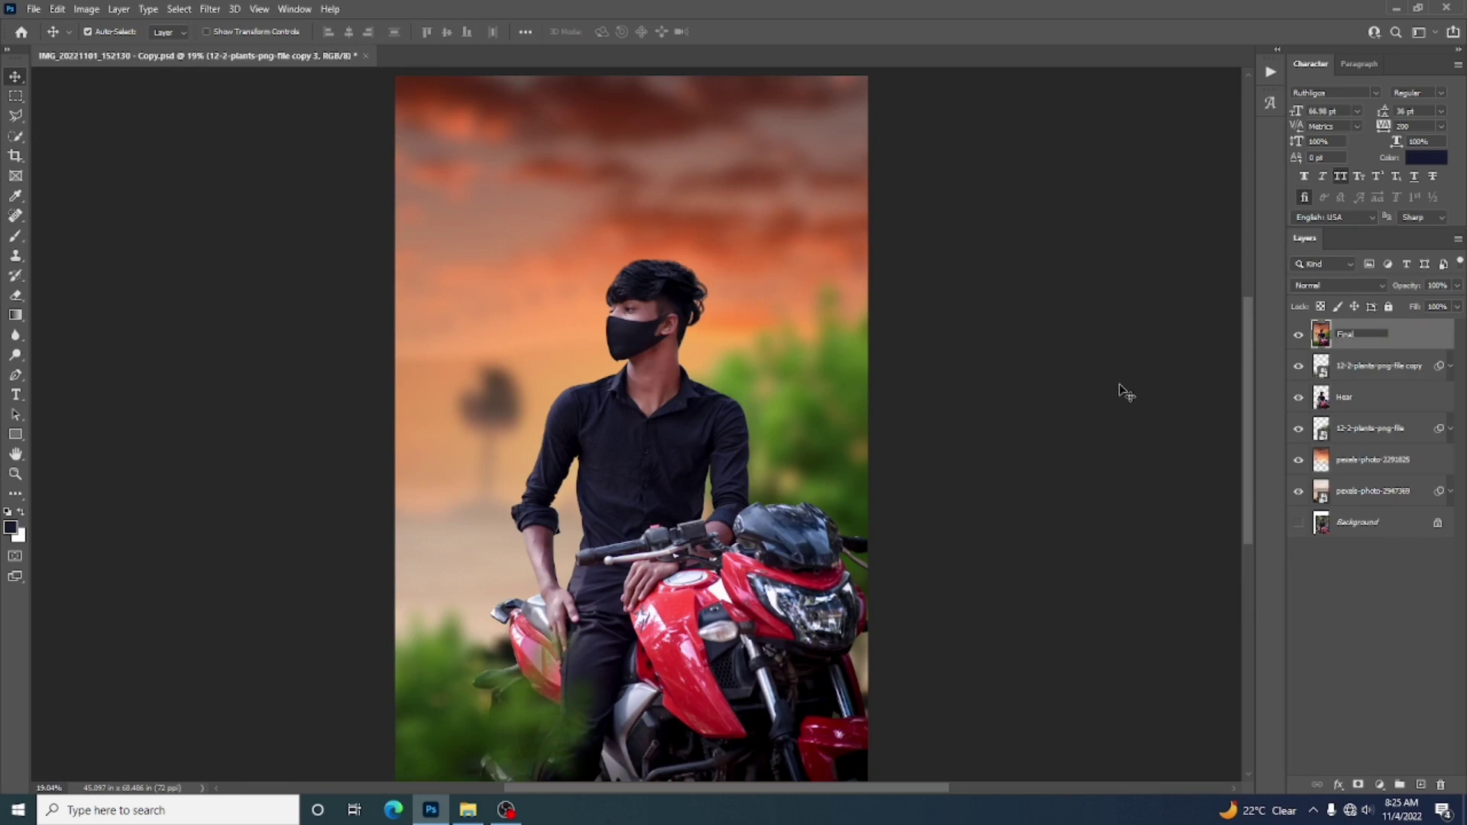
key(Return)
drag(1184, 369, 1356, 337)
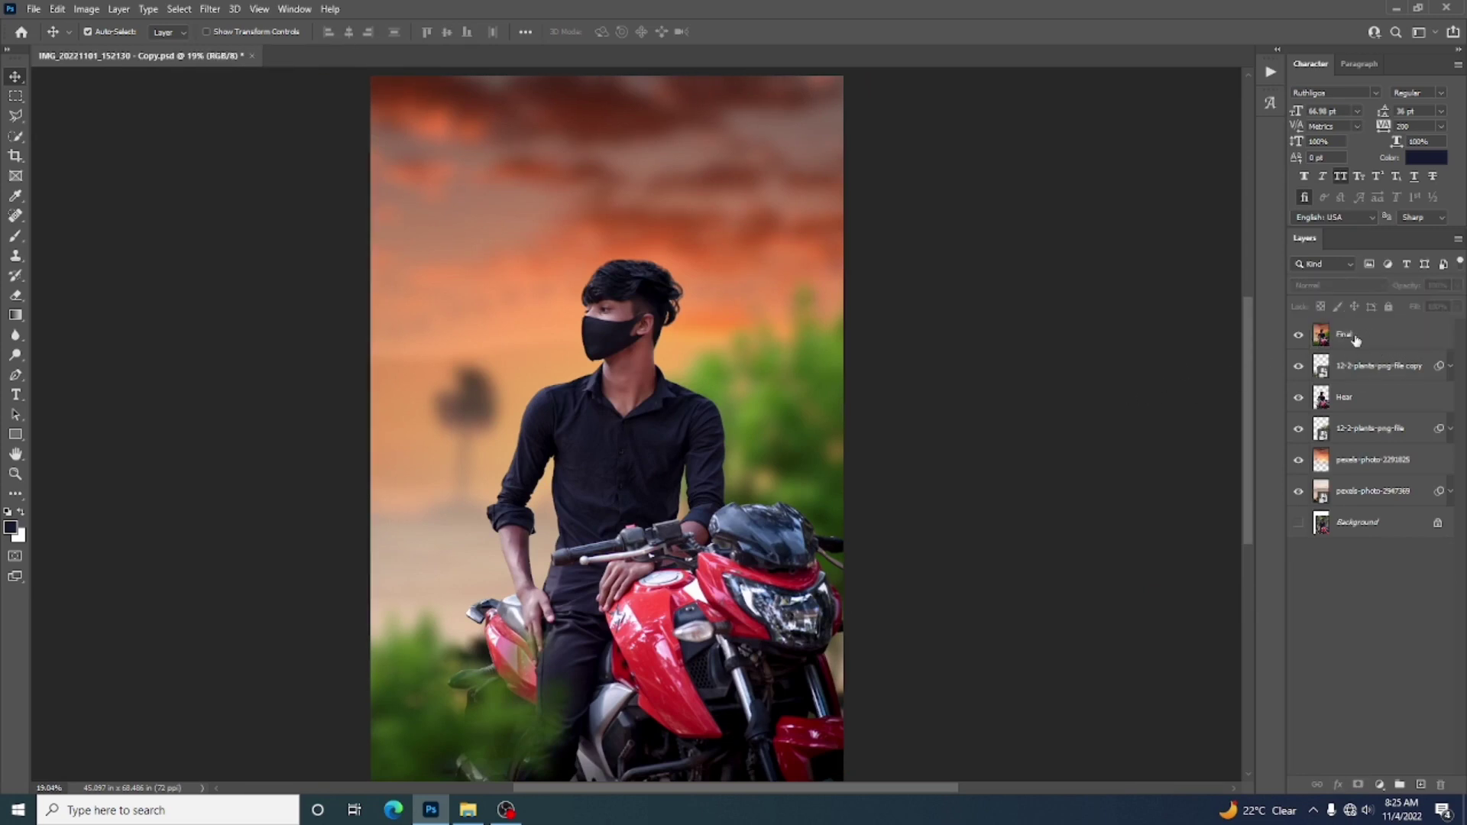
- Open the Final layer in the Camera Raw filter and inspect the man's face at 100%
click(1356, 340)
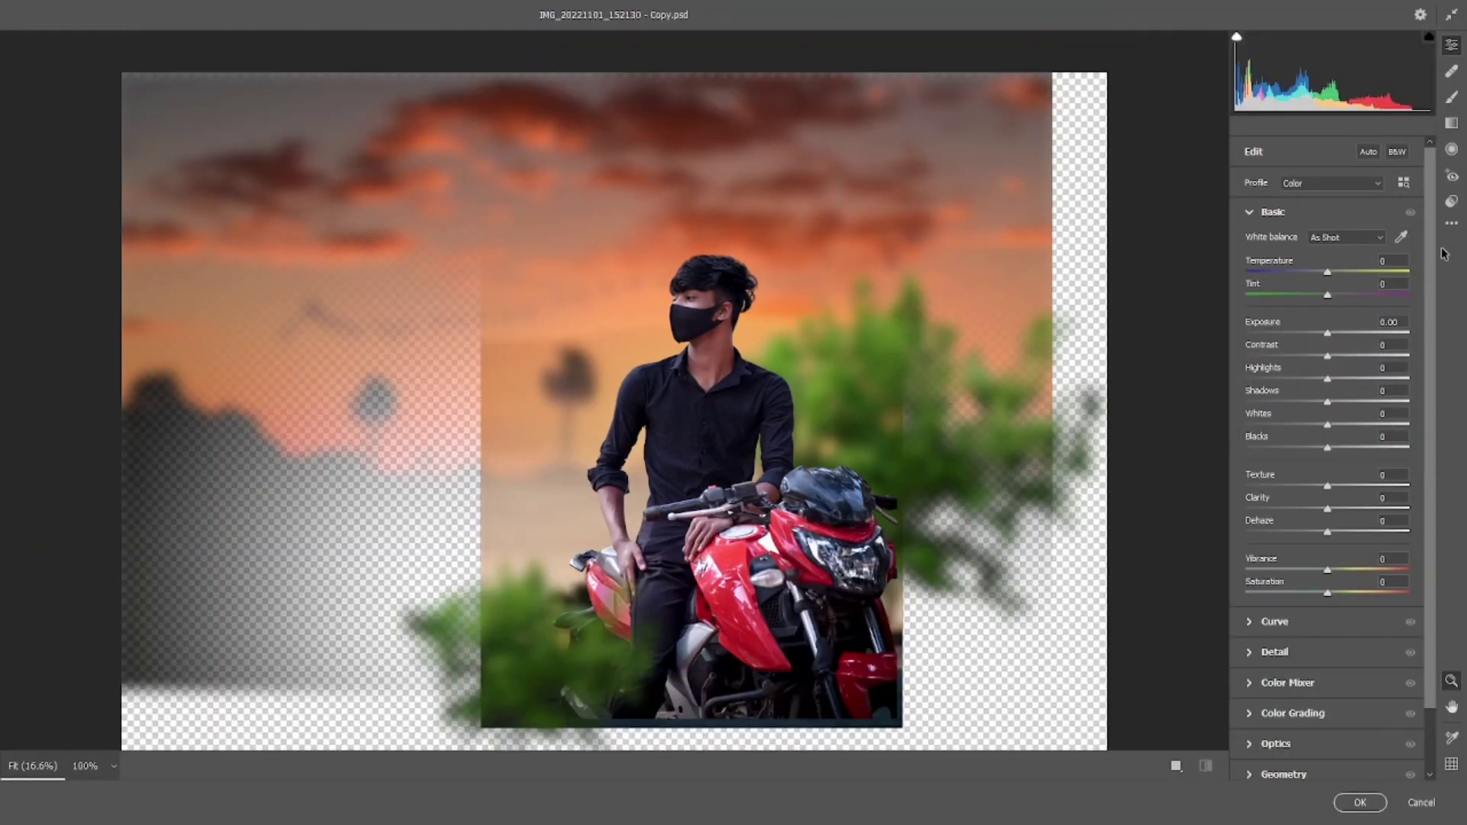
click(738, 315)
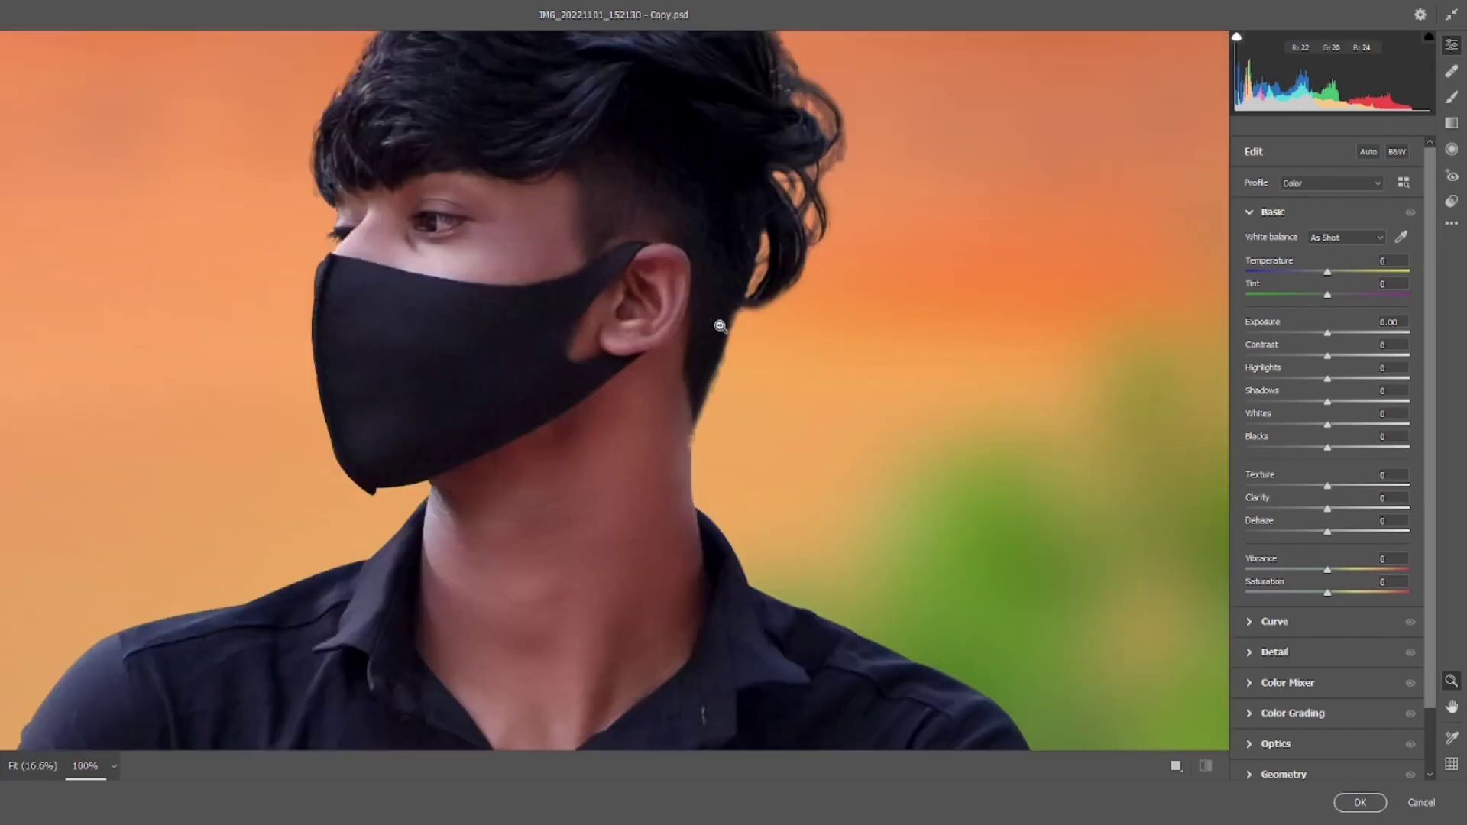
click(720, 325)
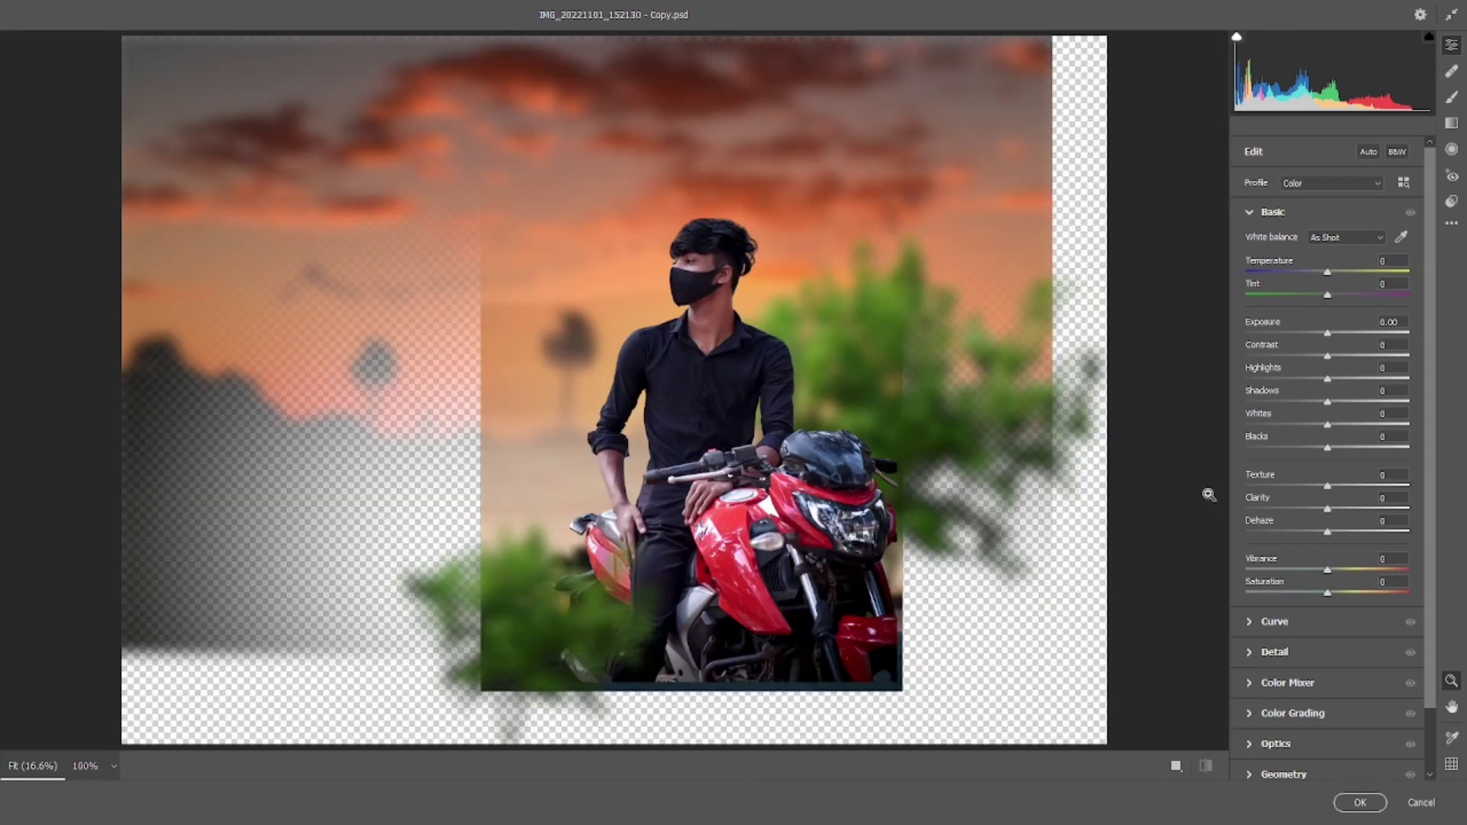
- Load the Green TonE settings file from the Green TonE Presets File folder and check its effect on the face
click(1452, 223)
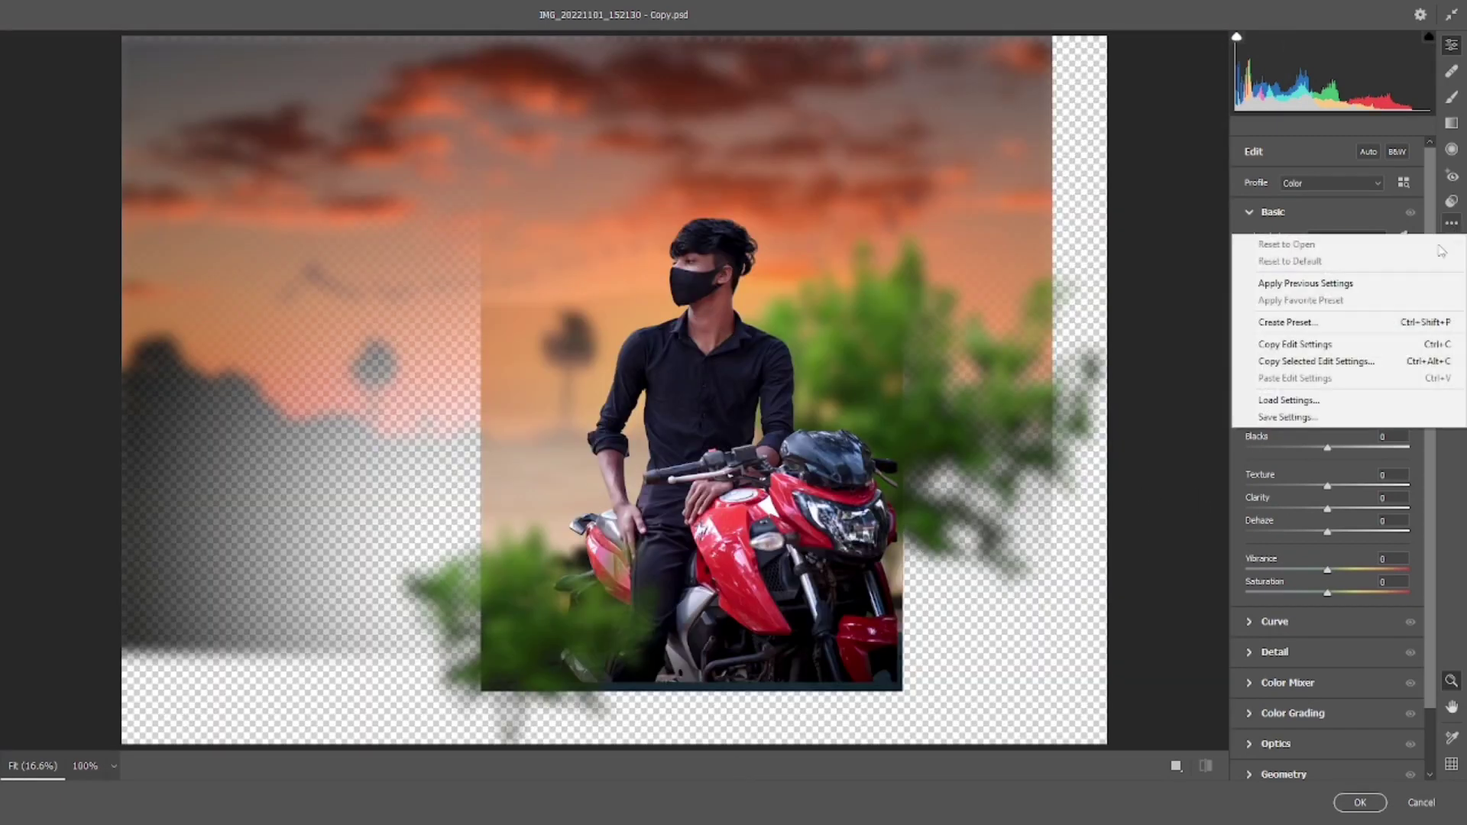
click(1291, 397)
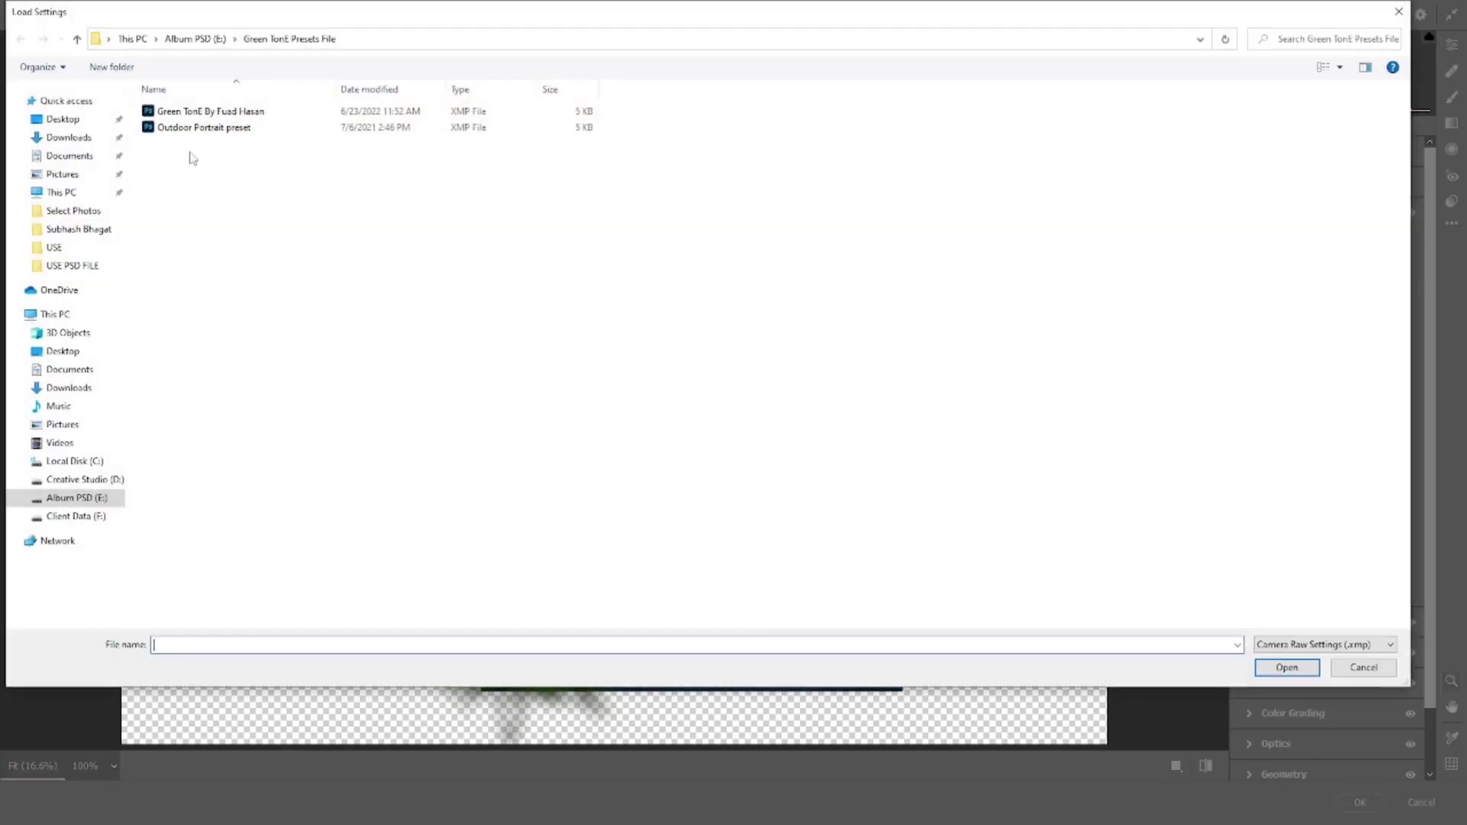
double_click(196, 113)
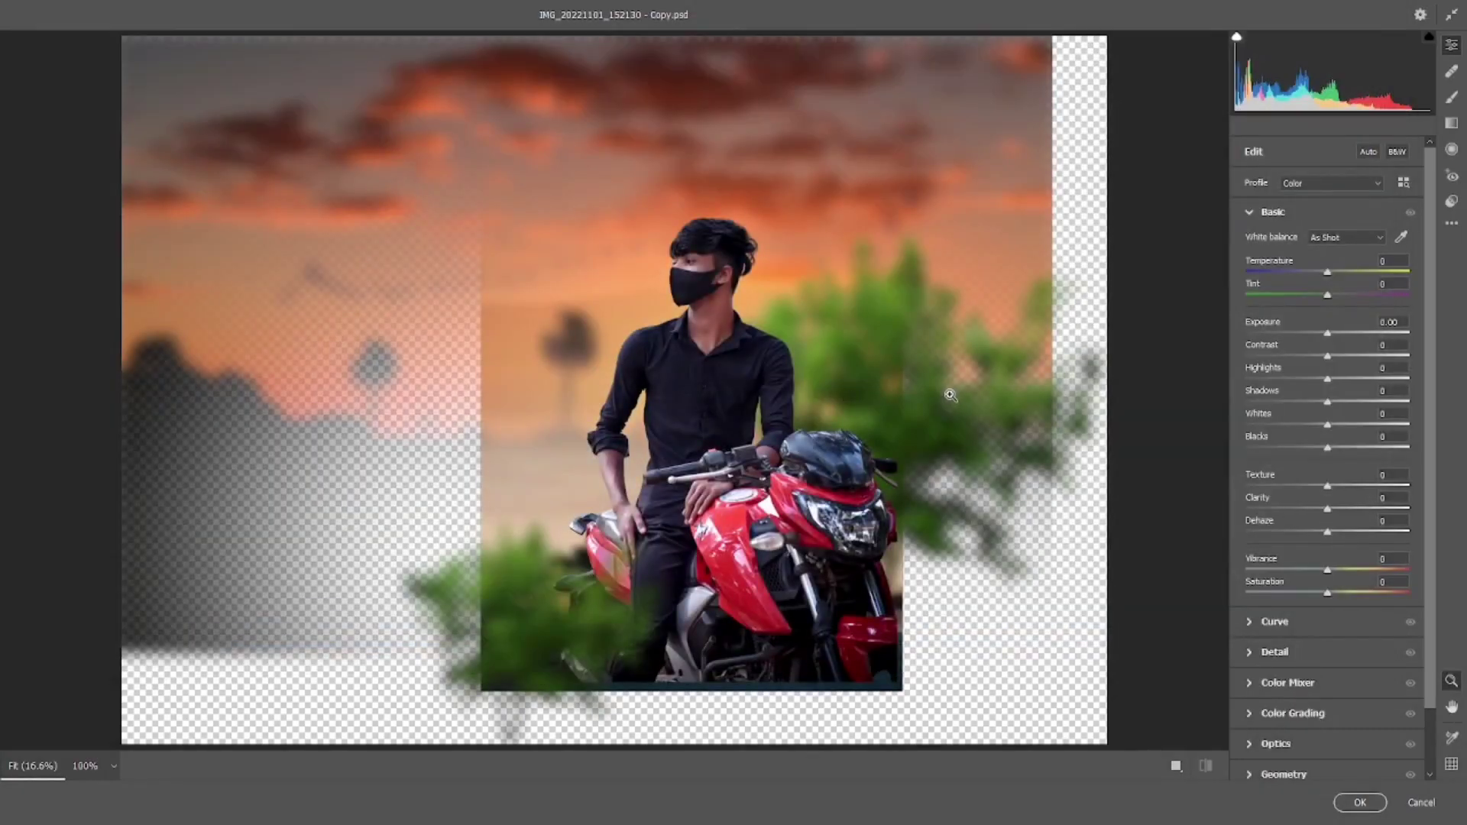
key(backslash)
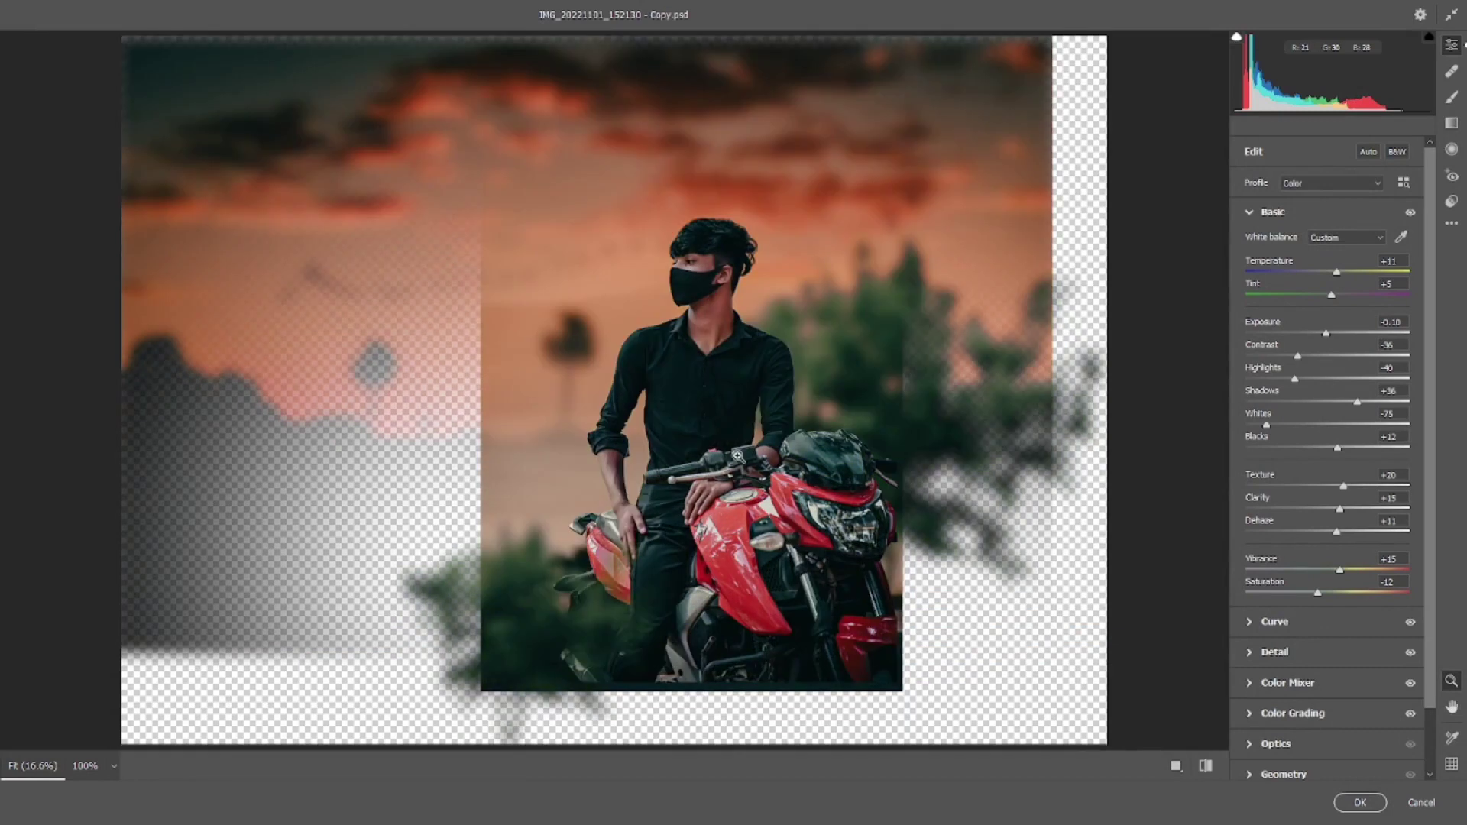
click(689, 301)
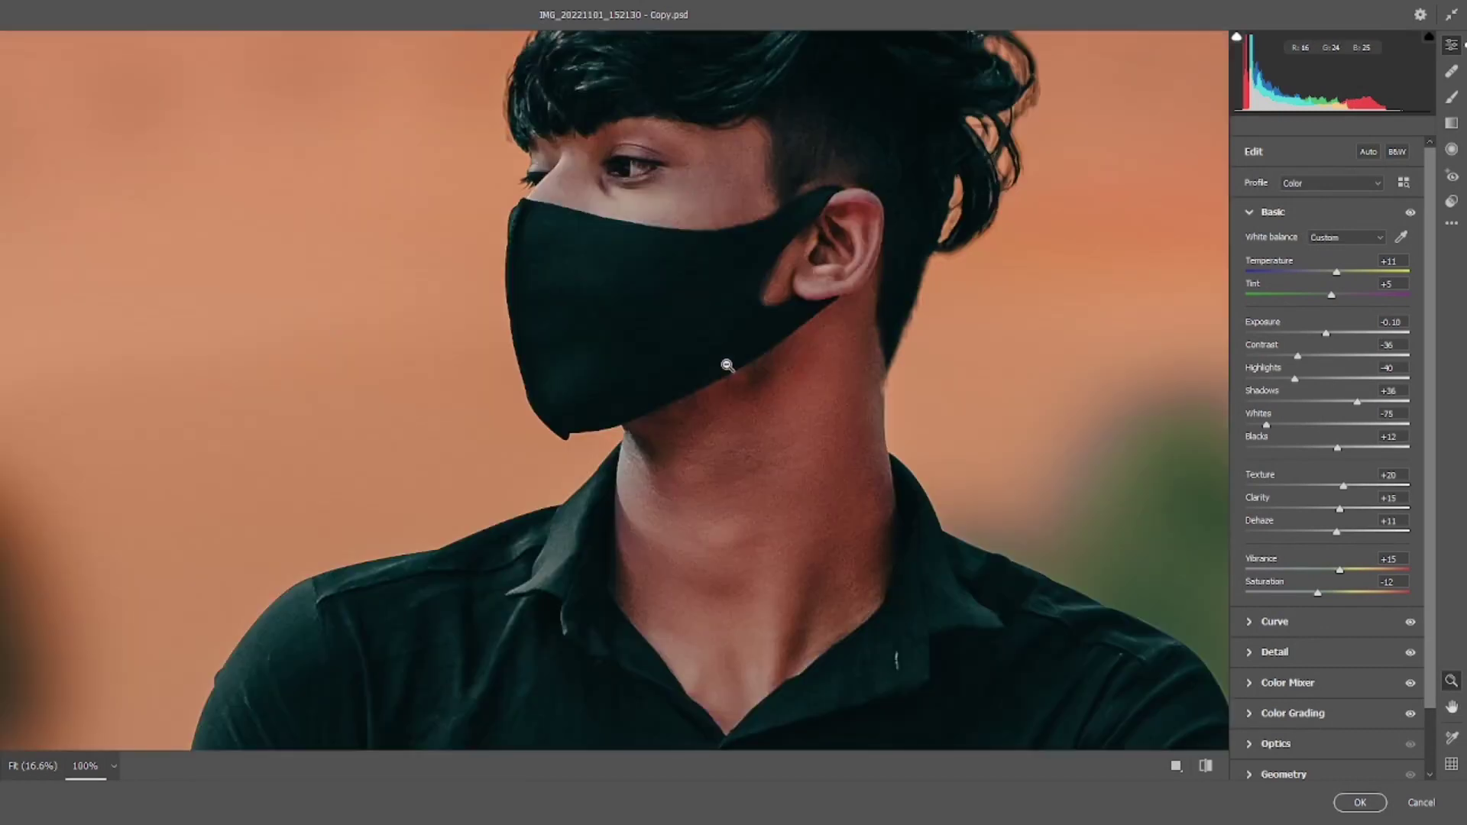
click(725, 369)
- Reset the Camera Raw settings to default, load the Outdoor Portrait preset and check the man's face and hair close up
click(1452, 224)
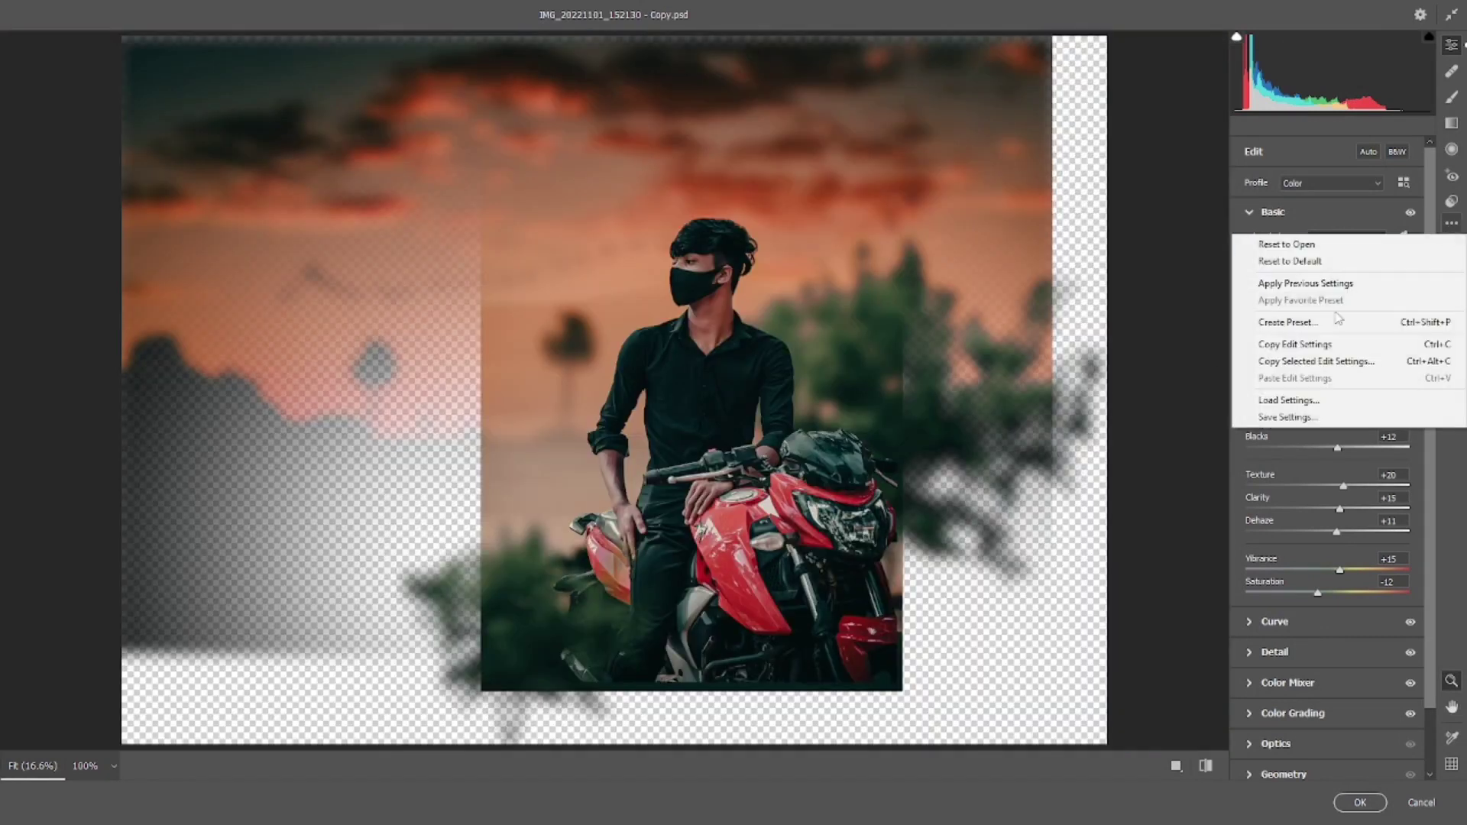
click(1304, 262)
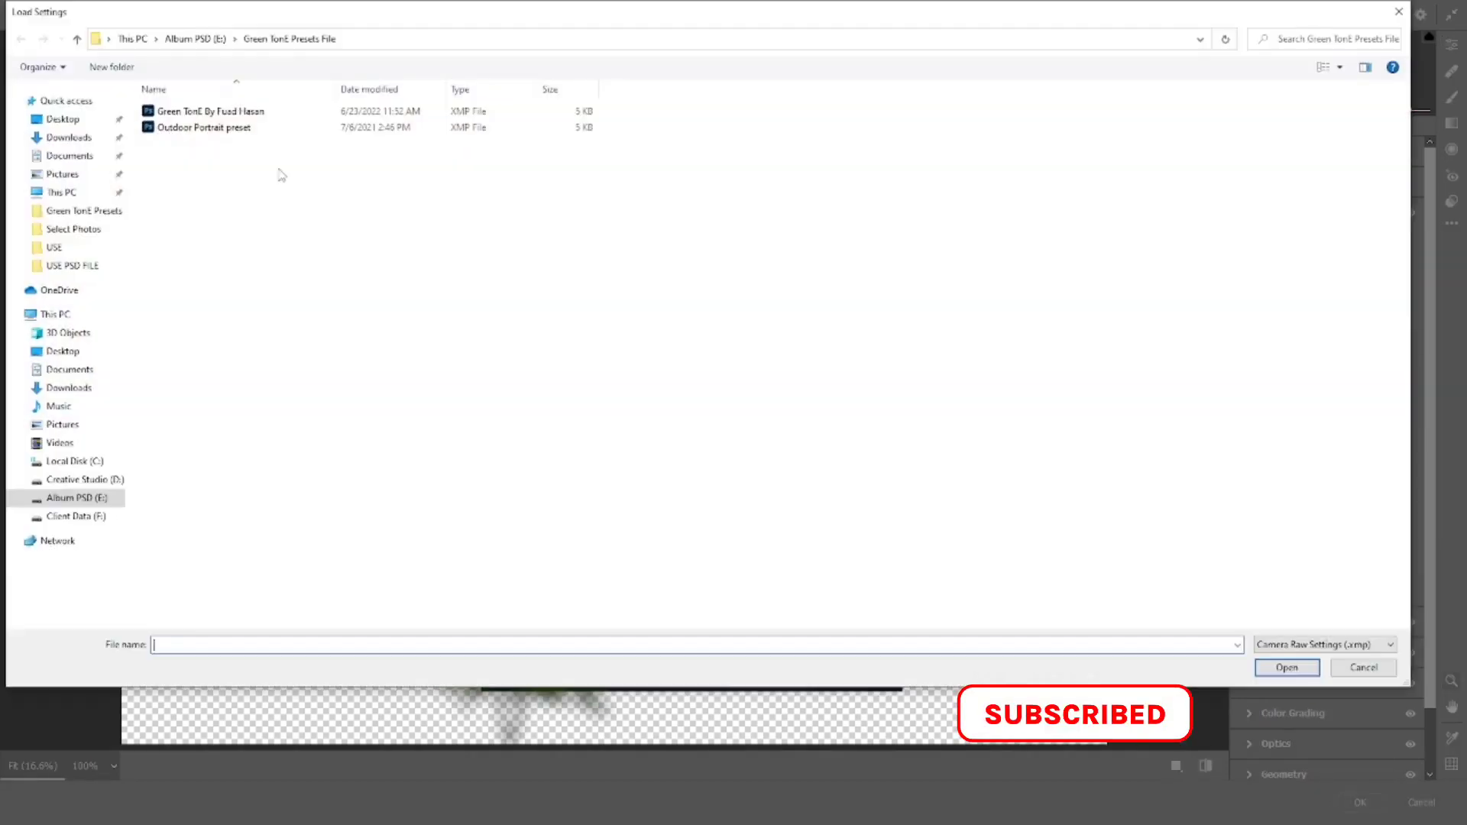
double_click(225, 130)
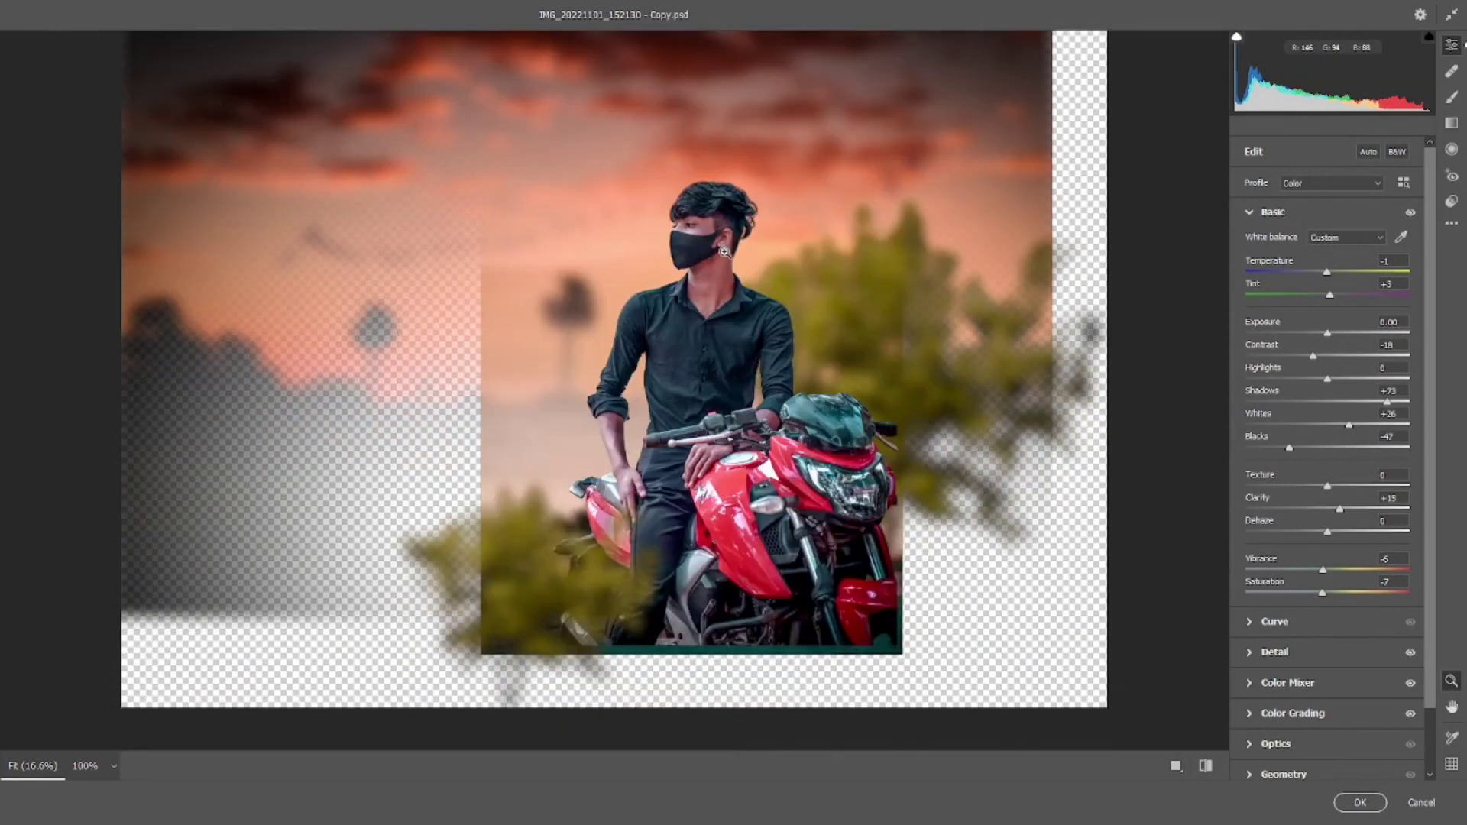
click(725, 252)
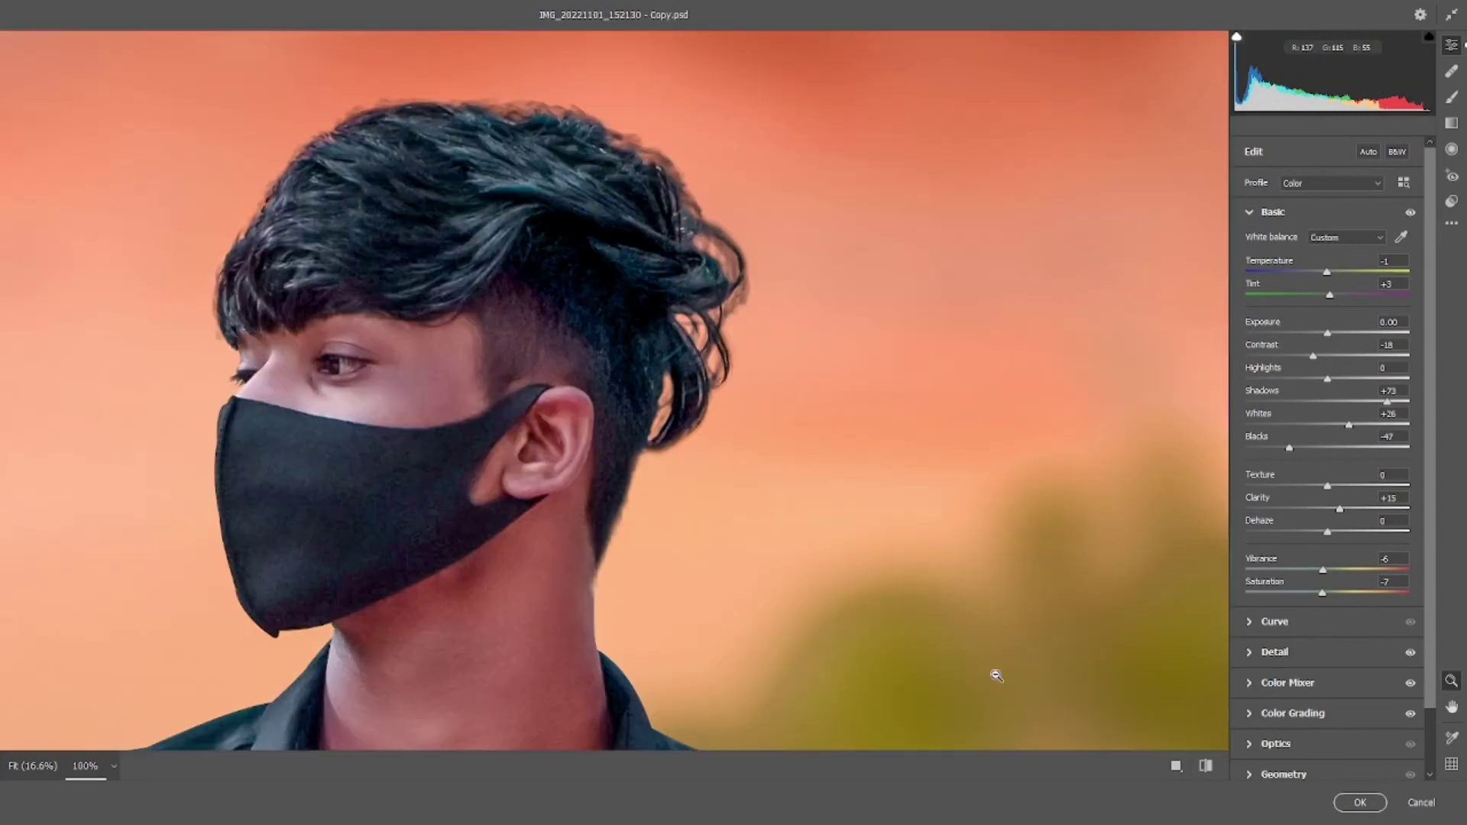
scroll(754, 589, down, 2)
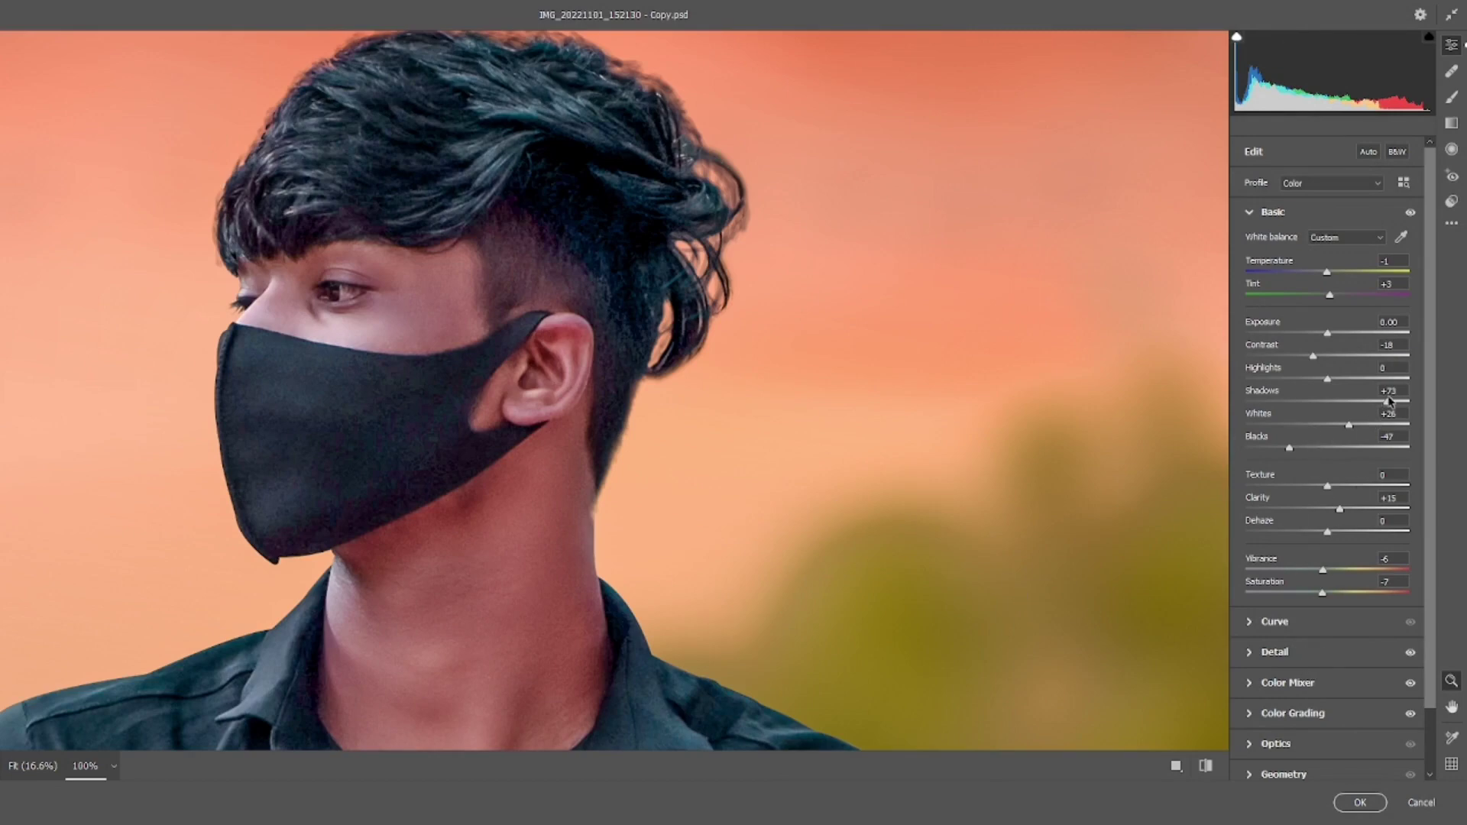
- Reset both the hue and the luminance of Aquas and Blues to 0 in the Color Mixer
click(1265, 690)
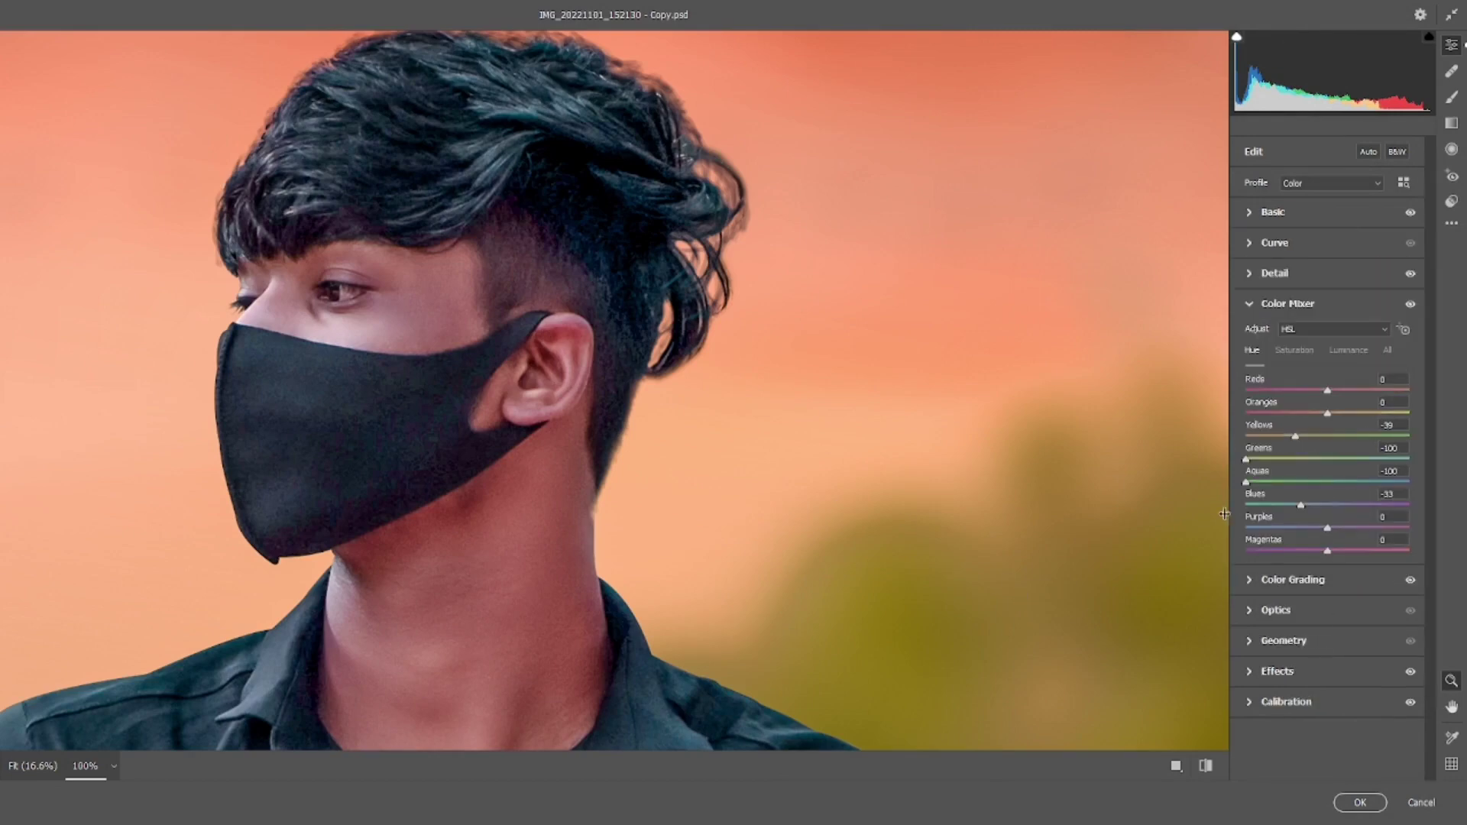
key(ctrl+0)
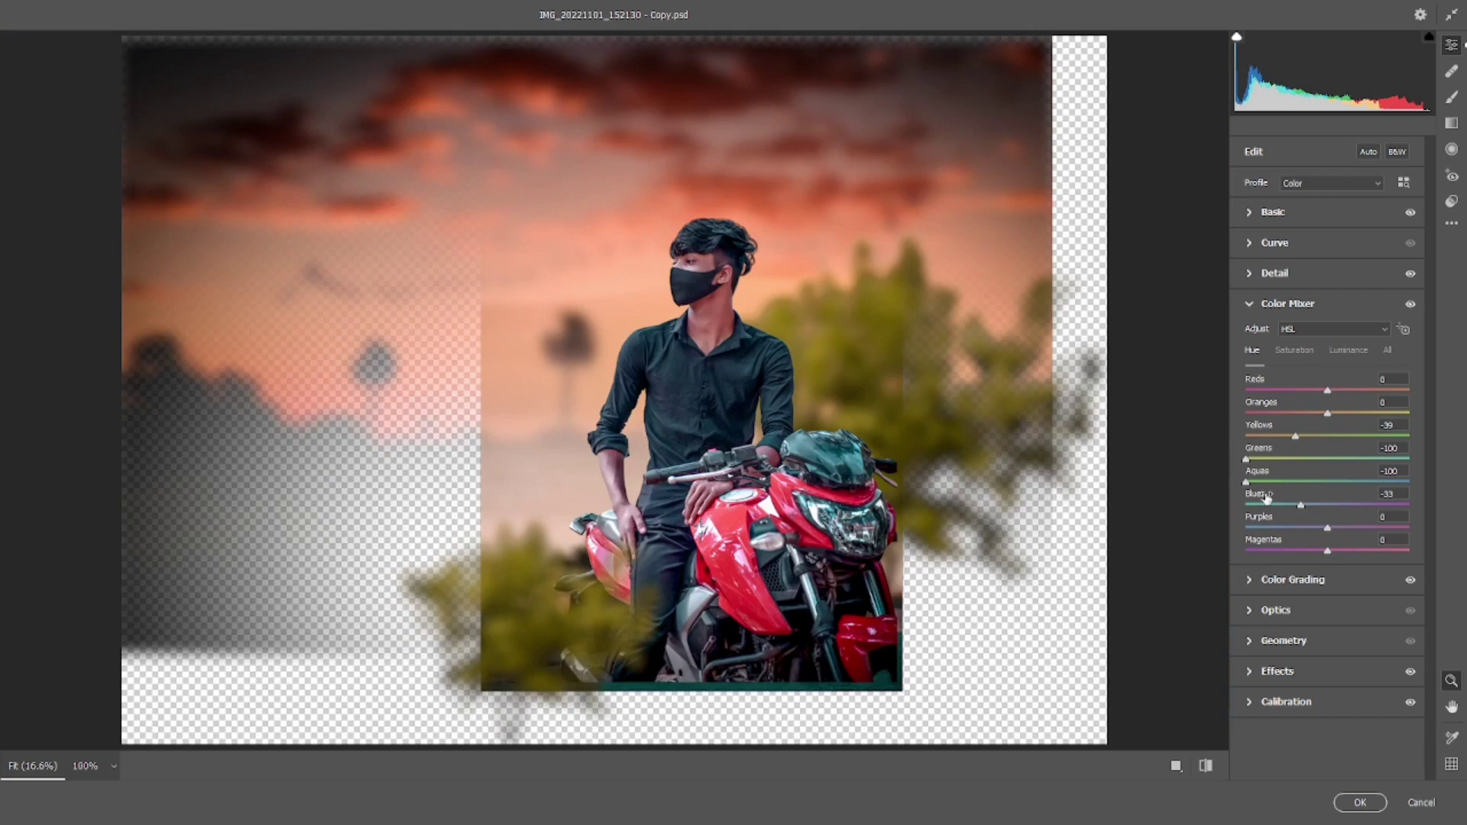
double_click(1247, 482)
click(1293, 351)
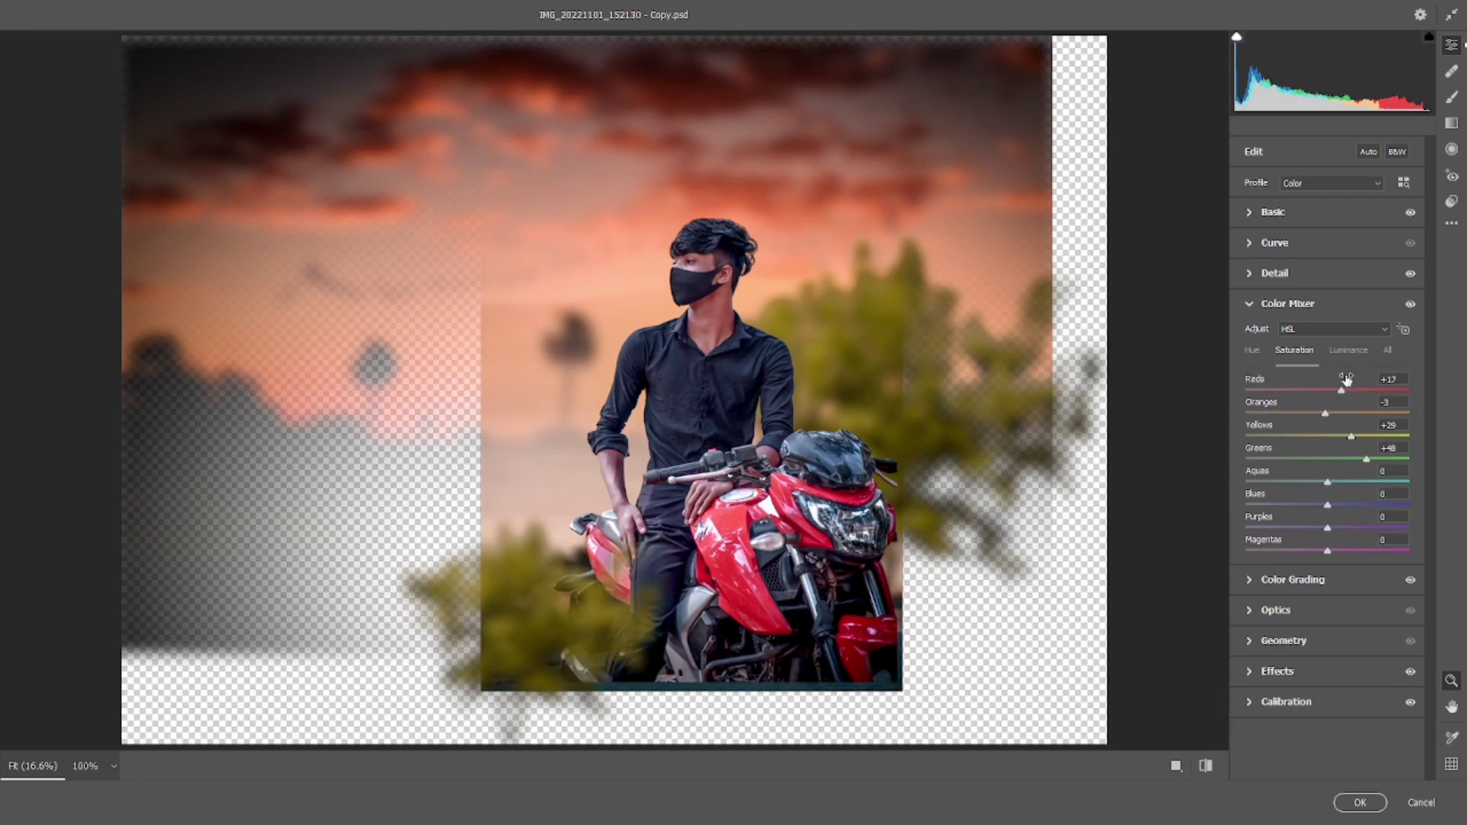
click(1348, 351)
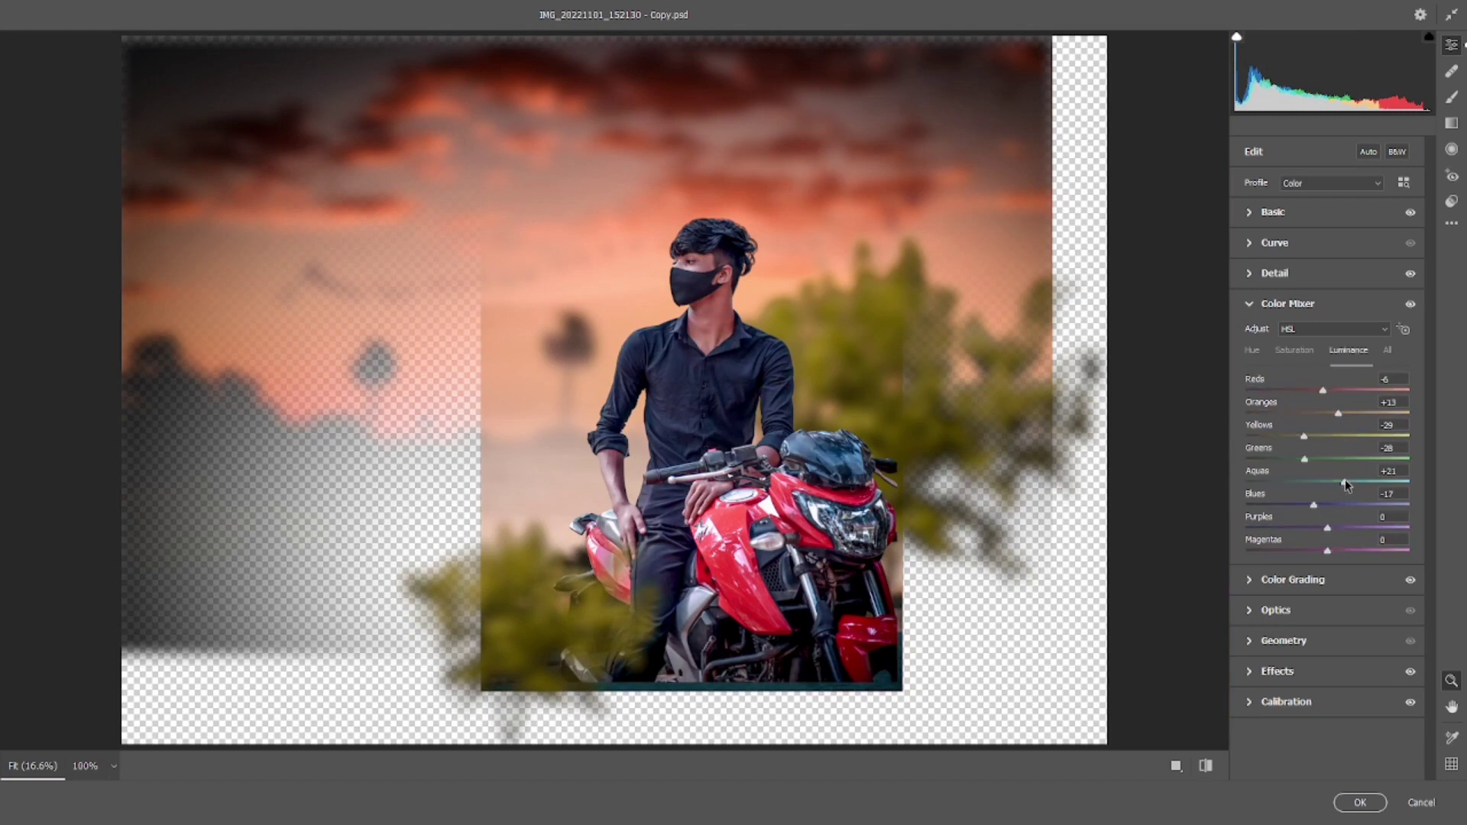
double_click(1344, 480)
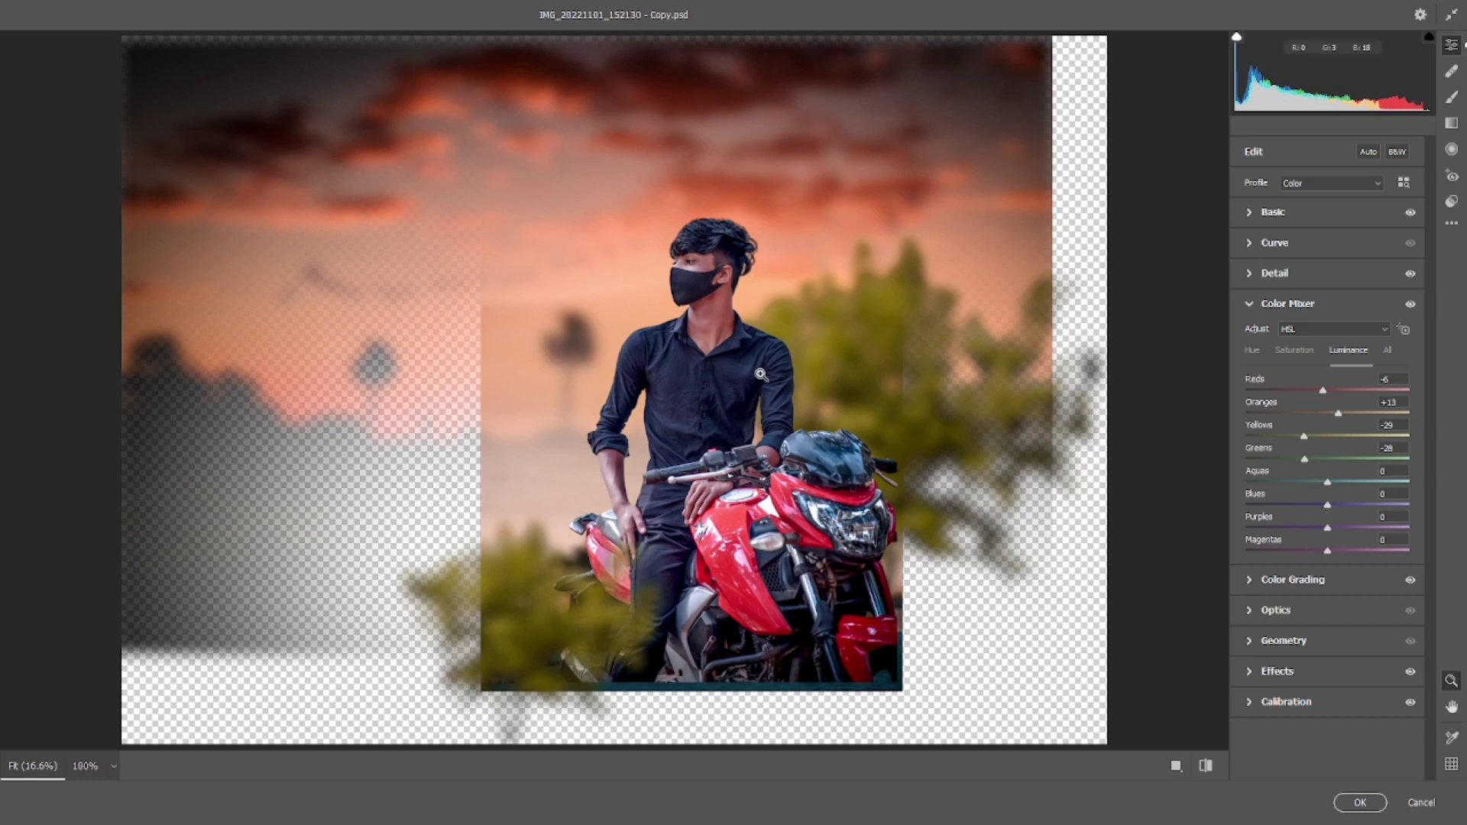
- Set the Oranges saturation to -12 and the Oranges hue to +12 in the Color Mixer, checking the skin tone
click(1295, 351)
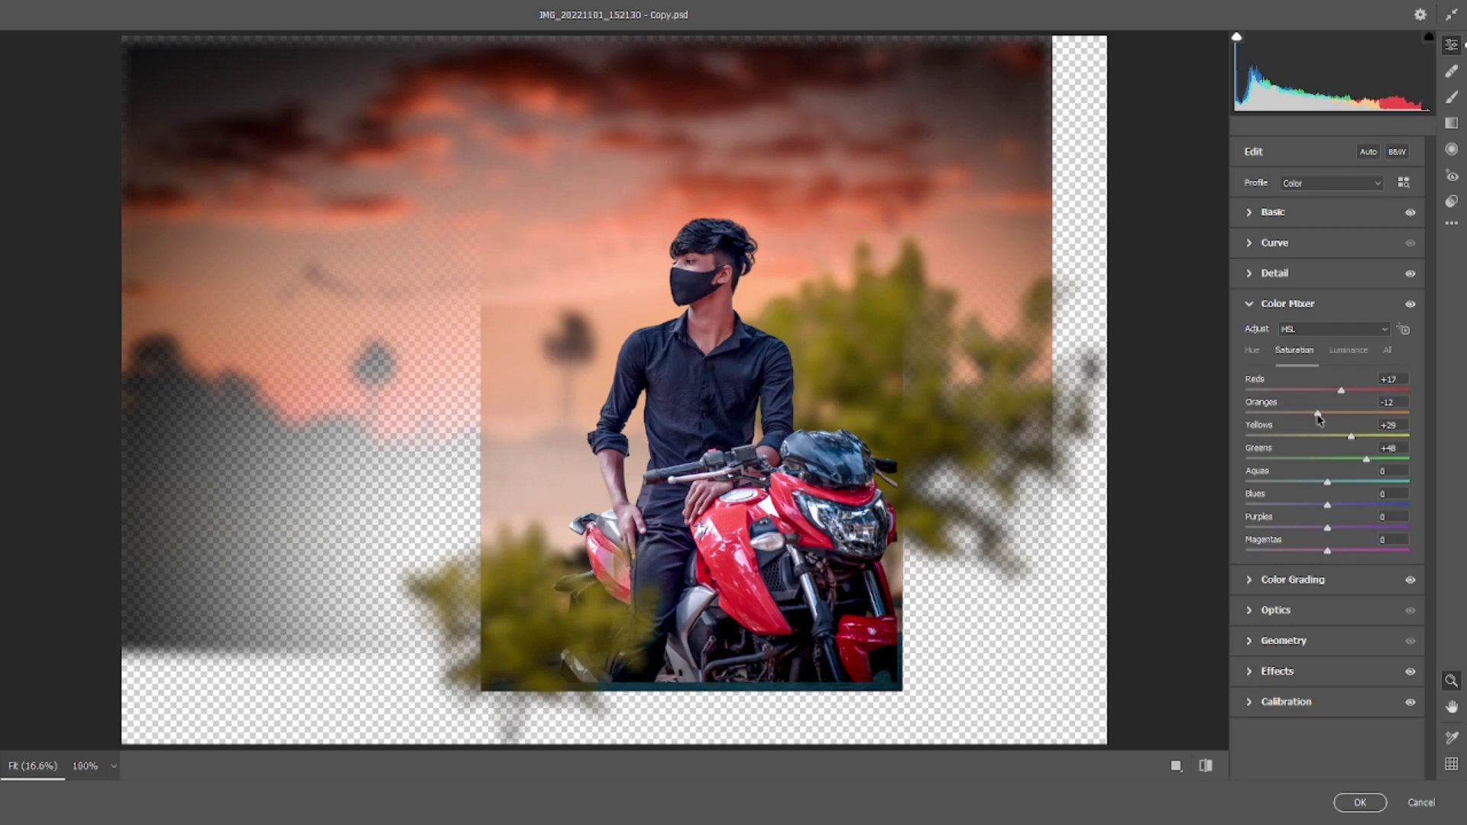
click(732, 268)
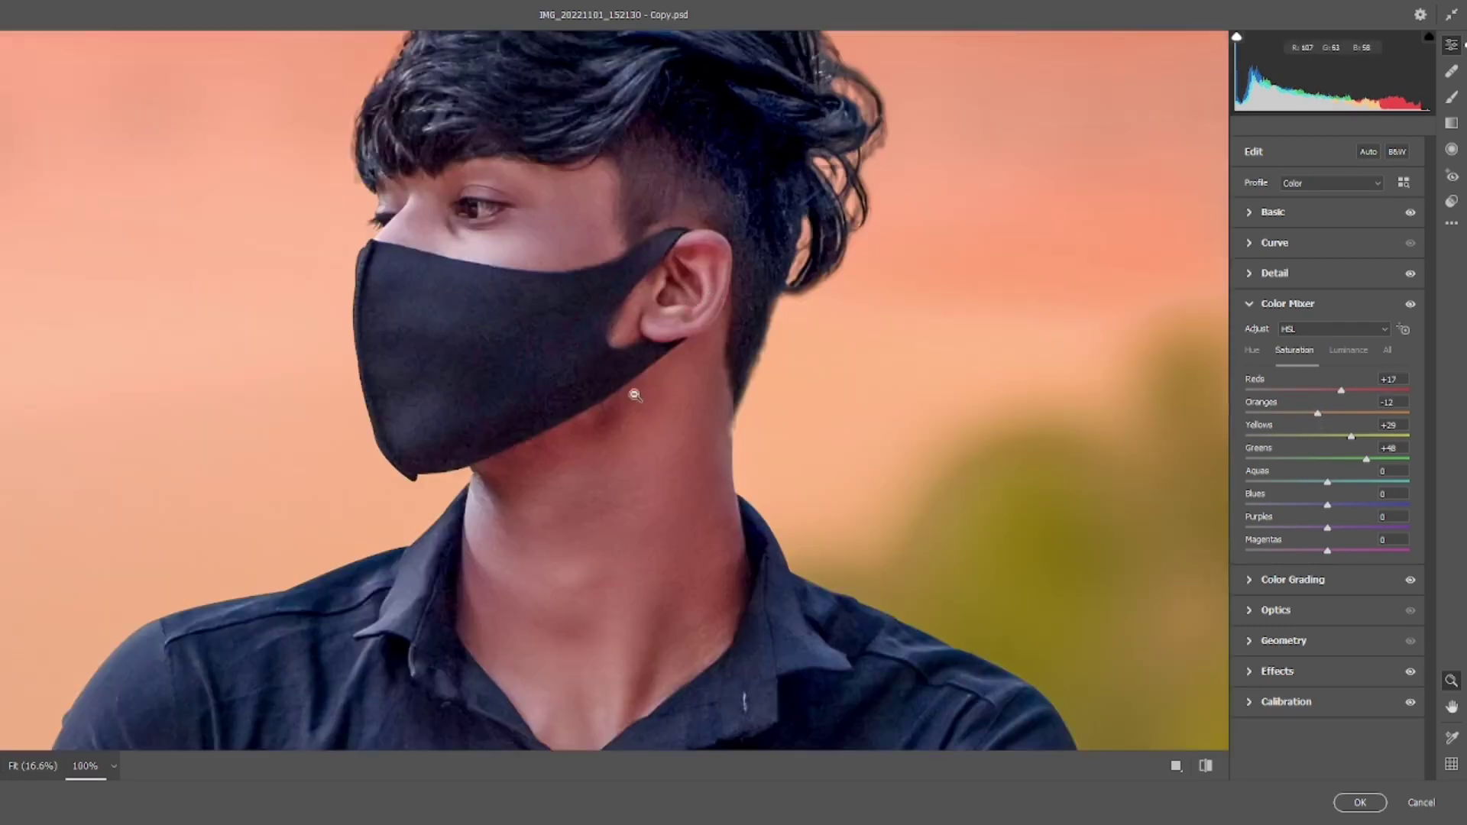
key(ctrl+0)
click(1254, 353)
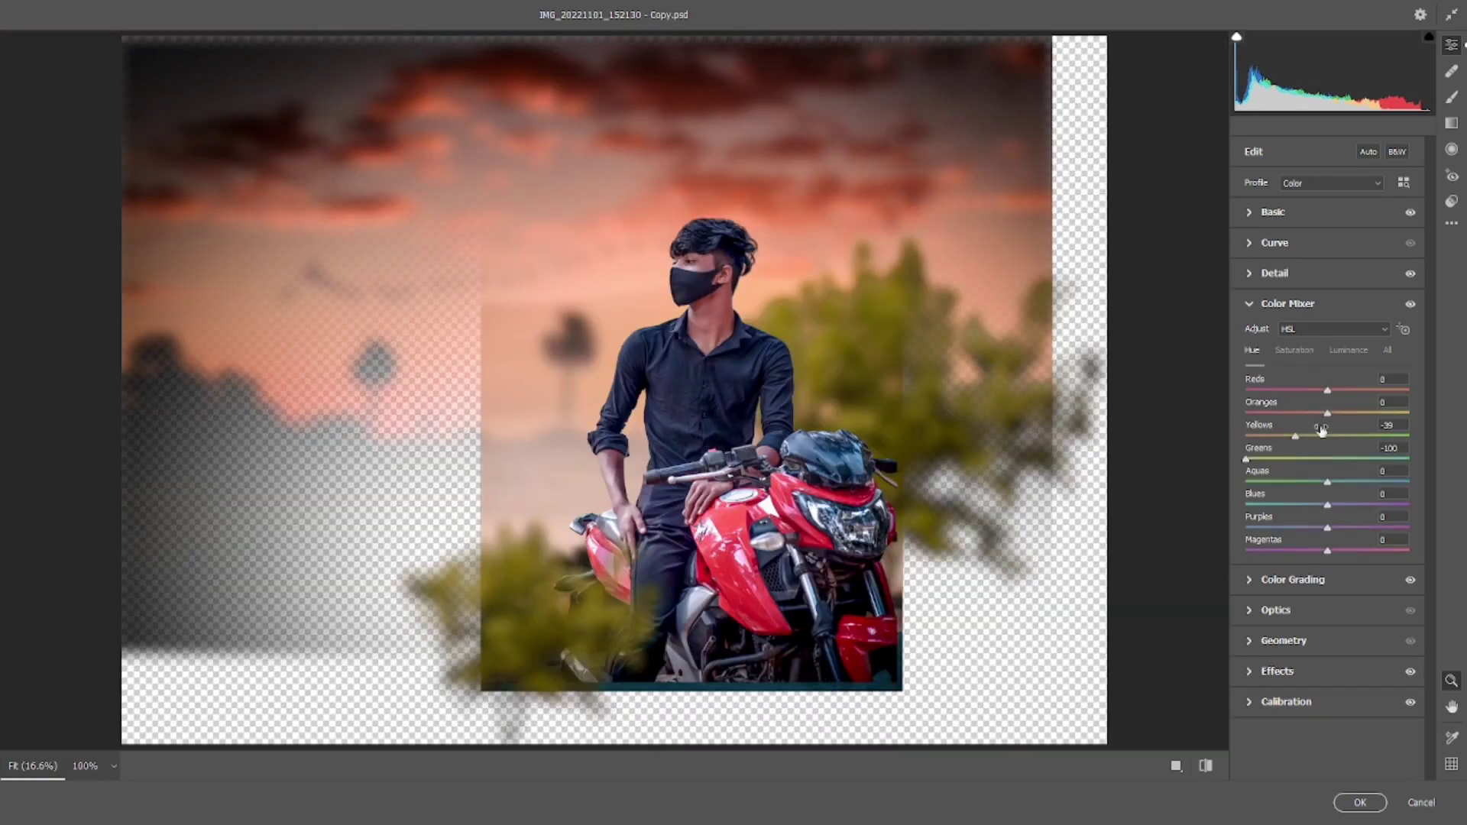
drag(1328, 416, 1337, 418)
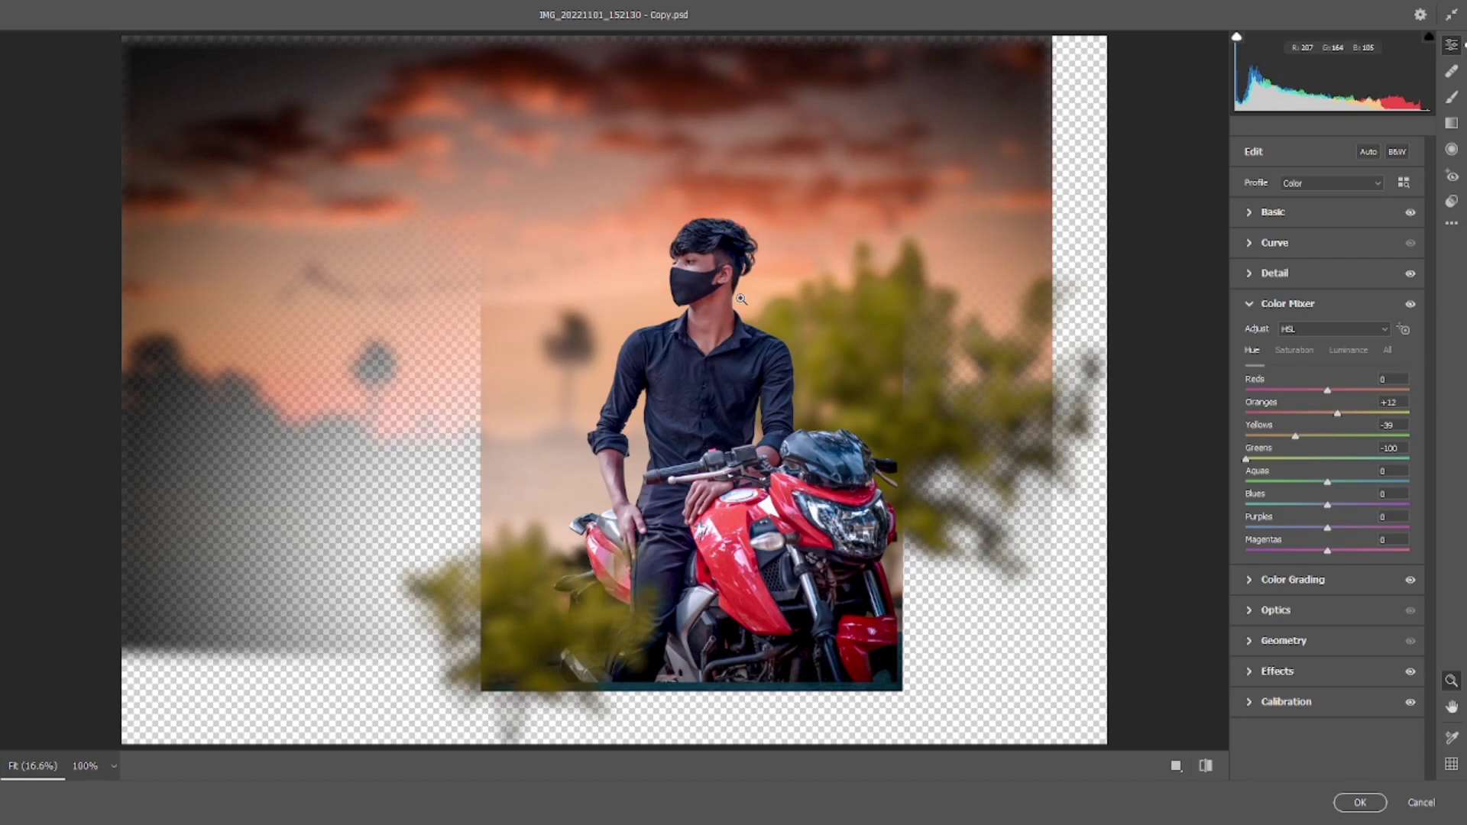
click(720, 277)
click(658, 329)
click(1349, 353)
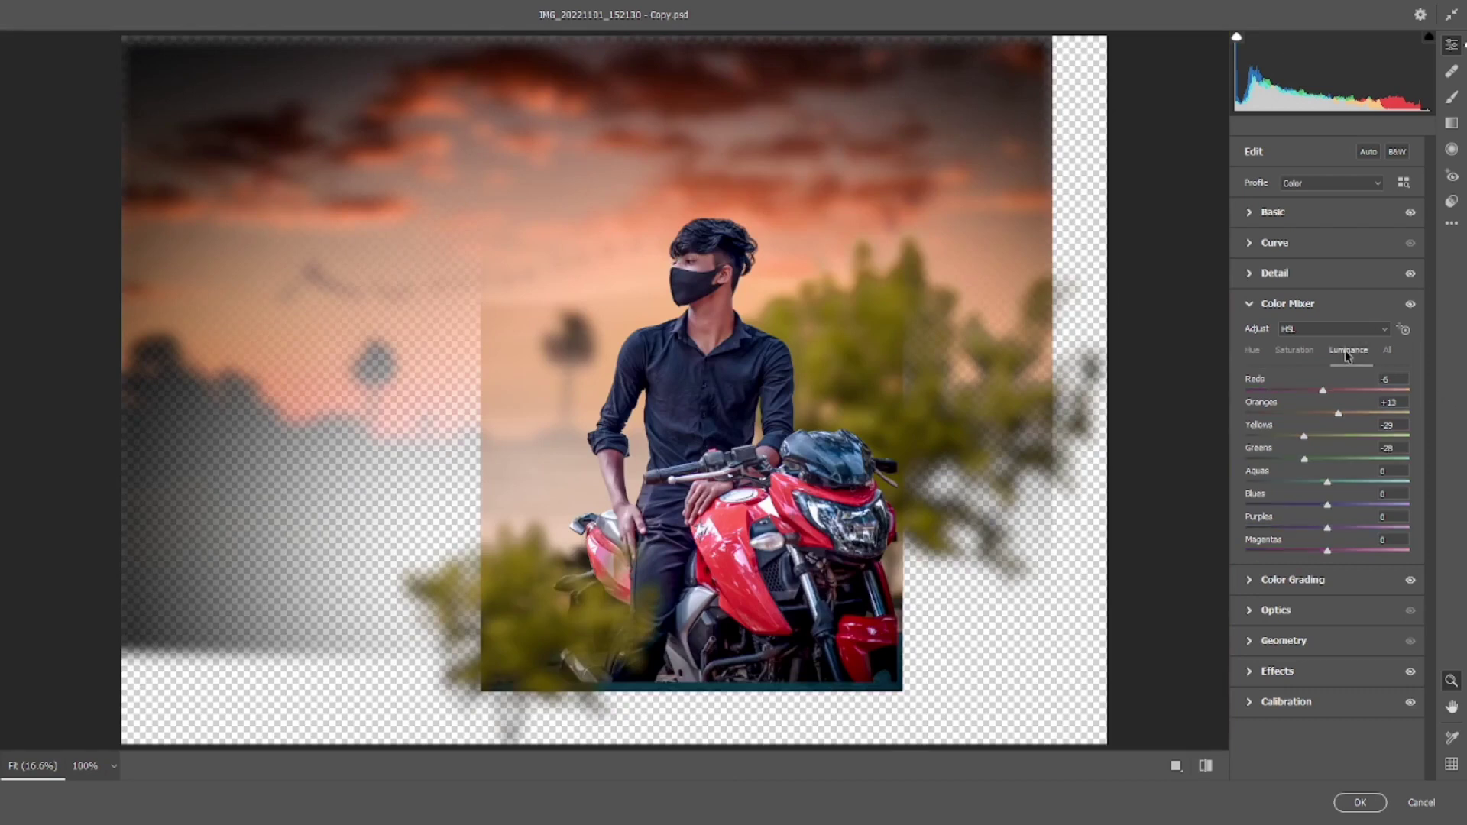
- Set the basic tone adjustments to Highlights +18, Shadows +20 and Clarity +21
click(1270, 243)
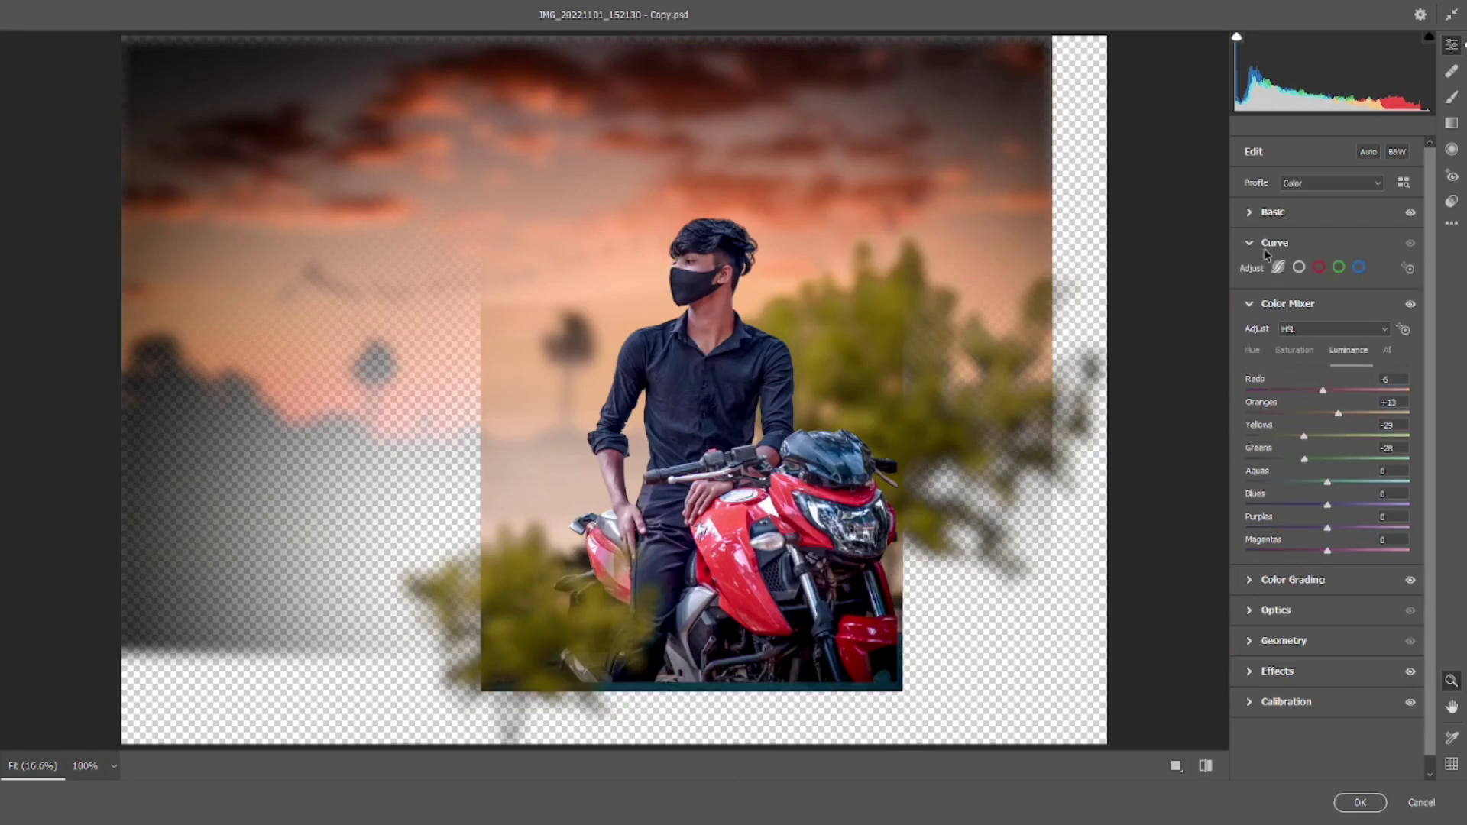
click(1272, 211)
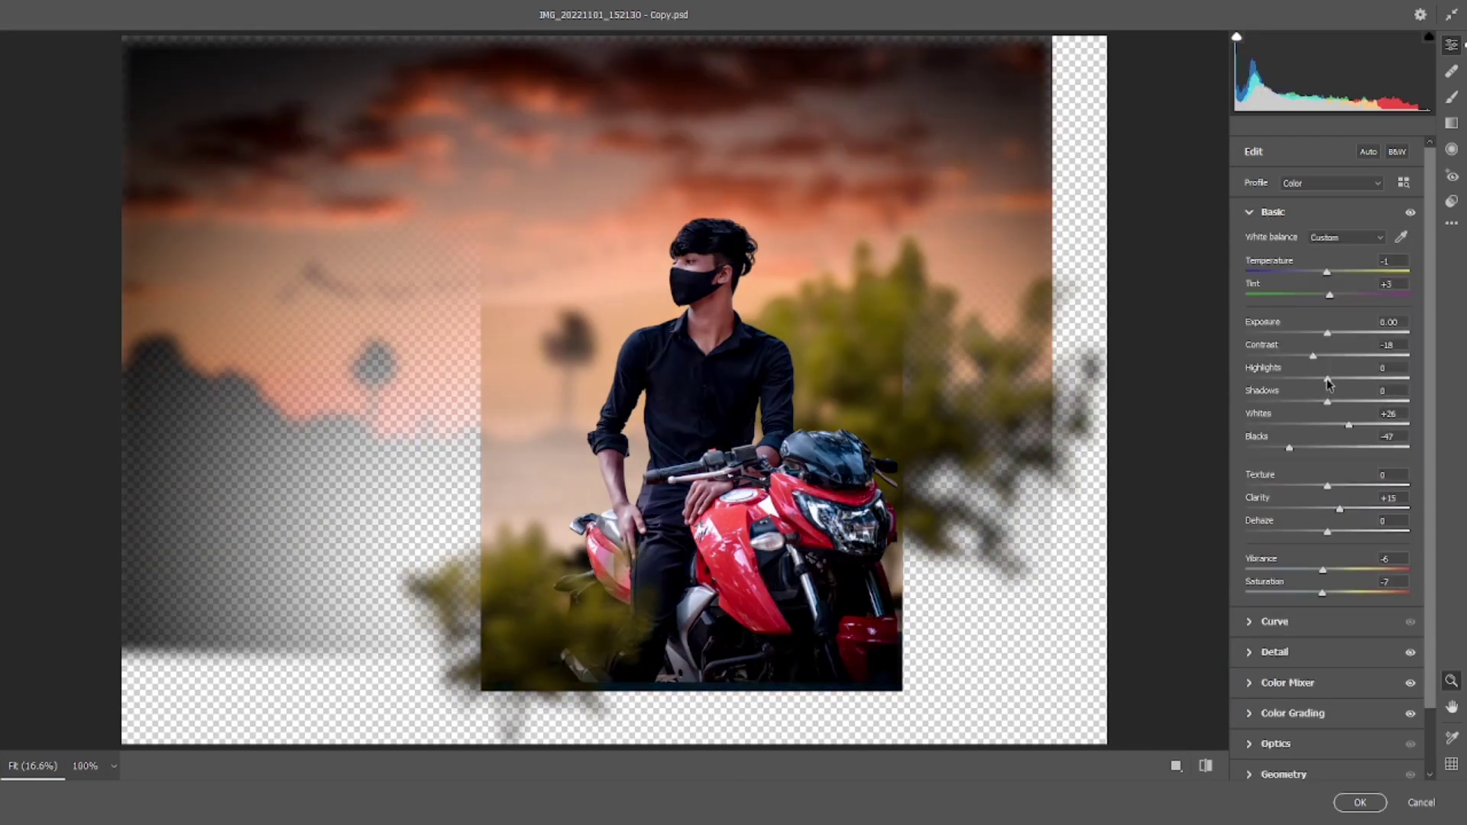
drag(1333, 385, 1351, 387)
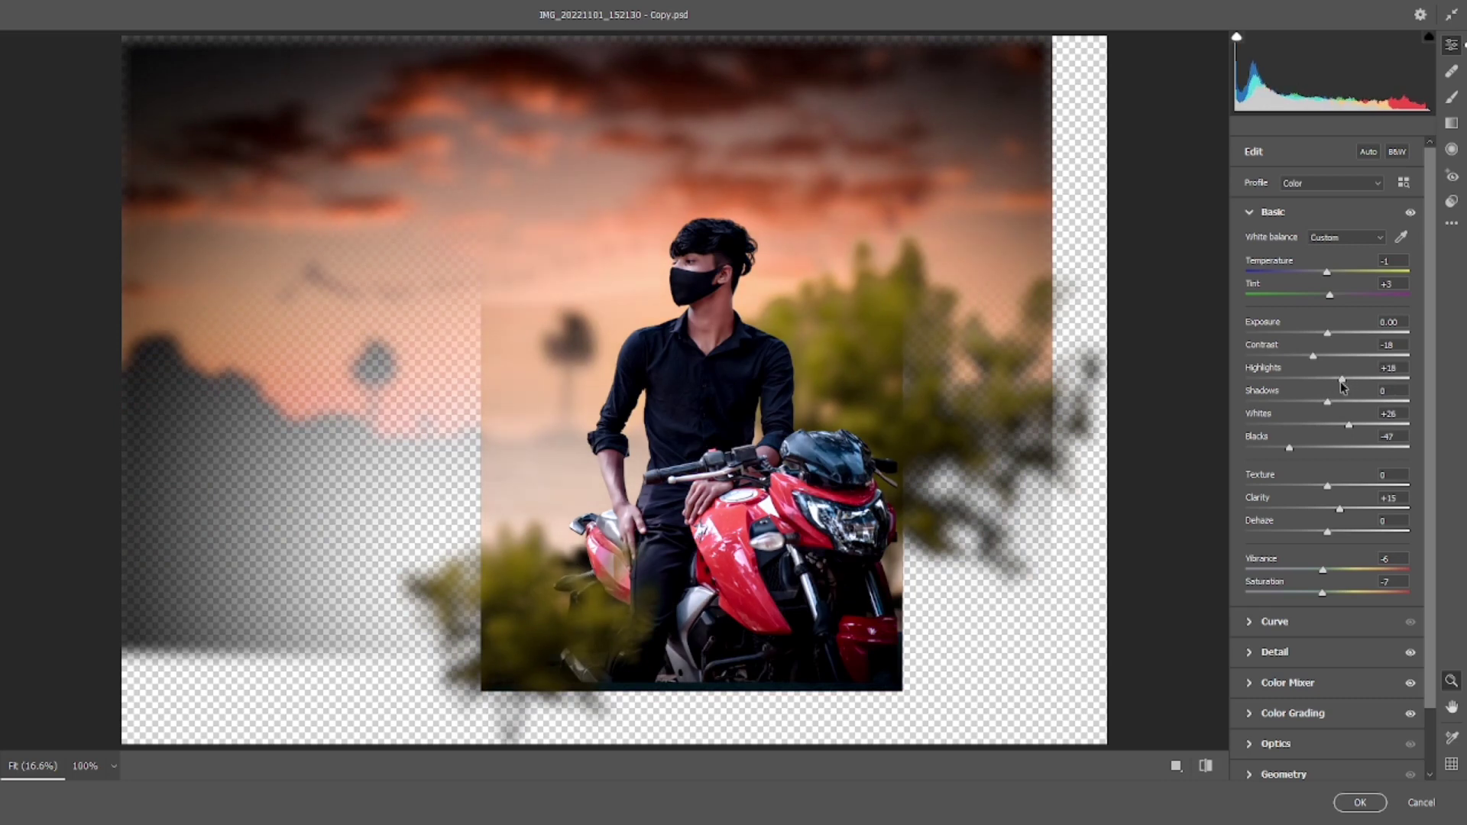
drag(1329, 401, 1345, 406)
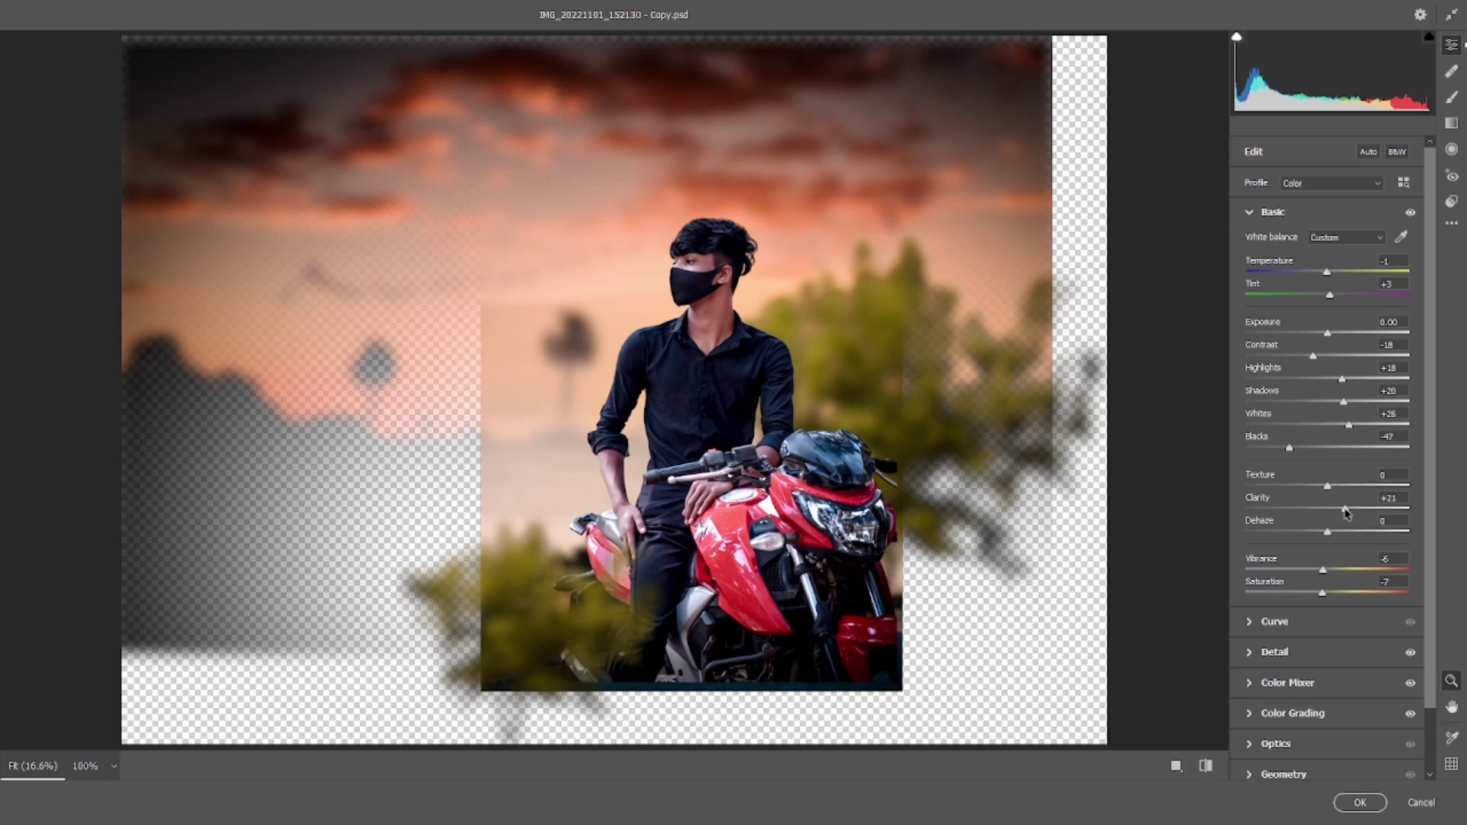
- Set Sharpening to 0 and Noise Reduction to 56, checking the smoothing on the face
scroll(1271, 581, down, 2)
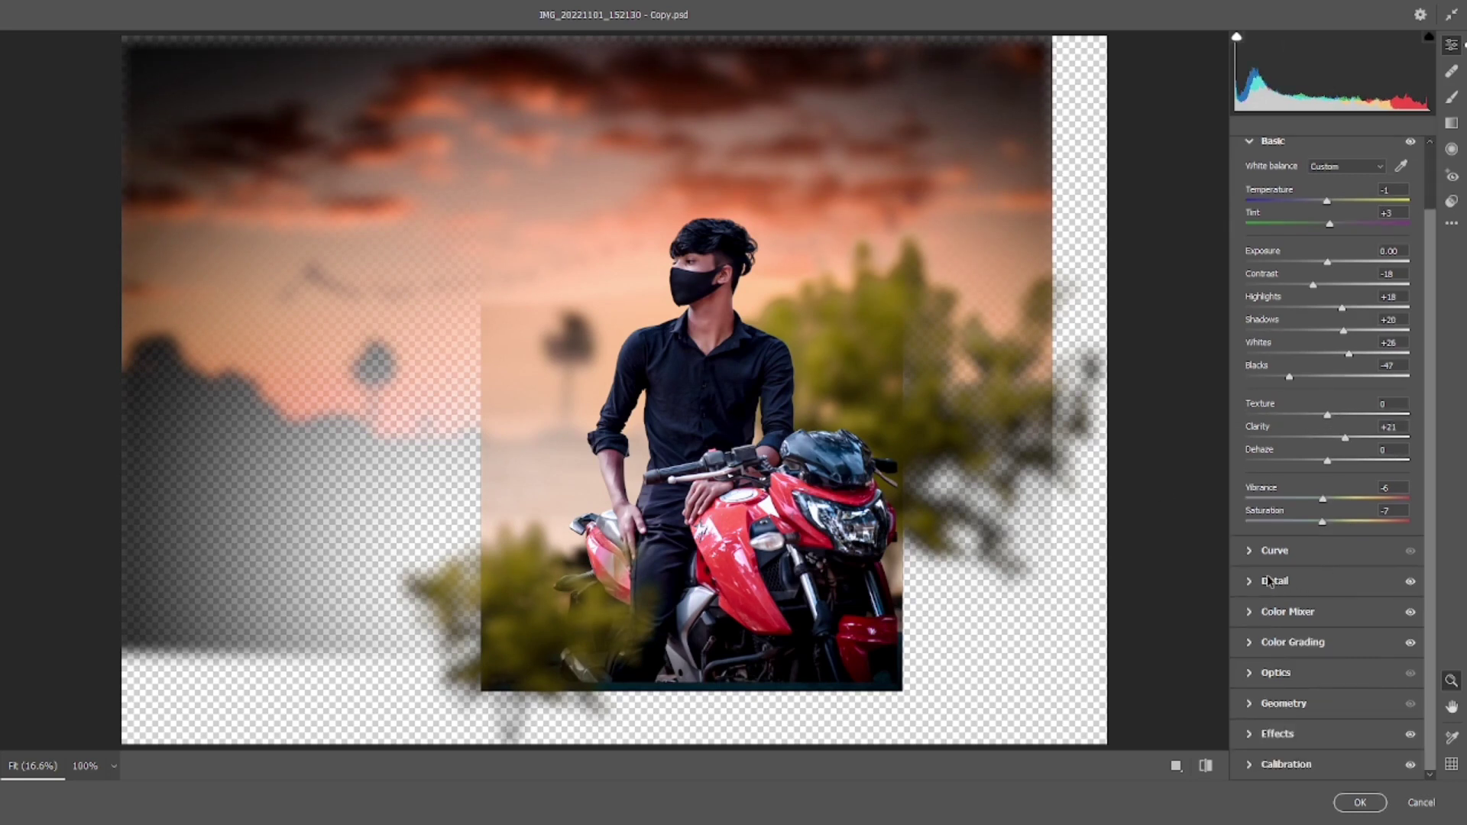
click(1270, 583)
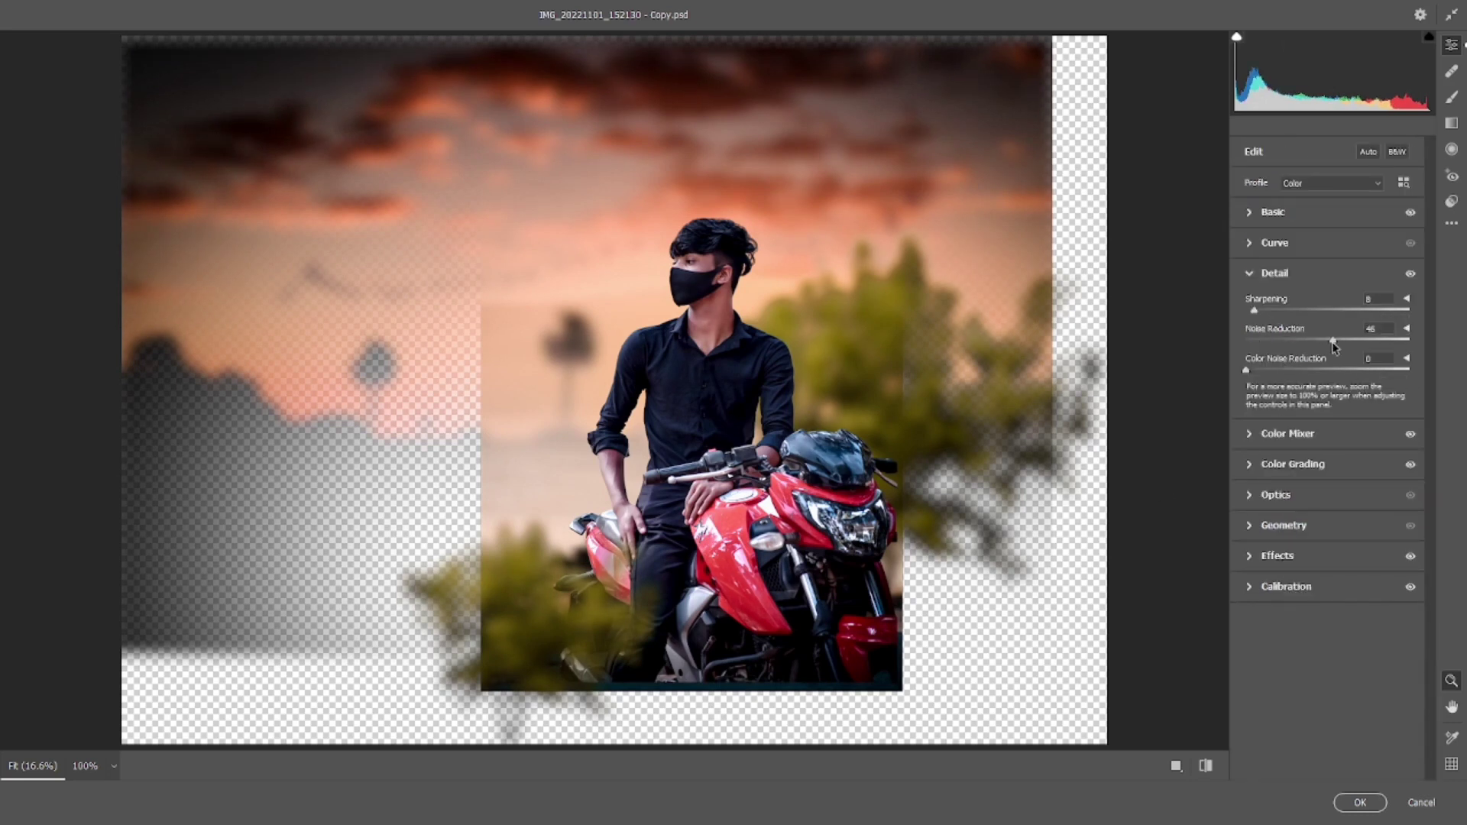
drag(1254, 314, 1242, 313)
click(688, 279)
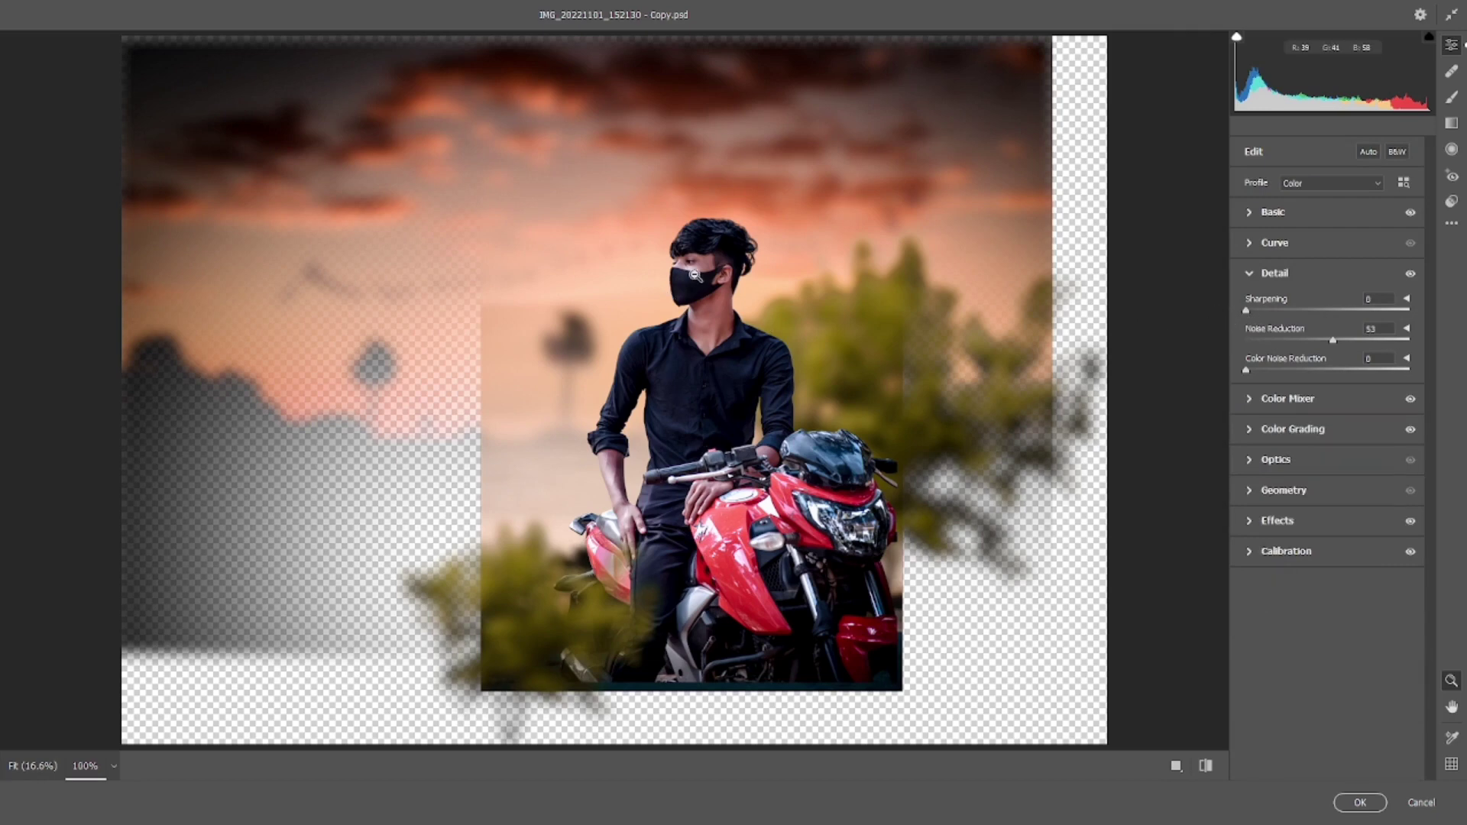
double_click(1333, 339)
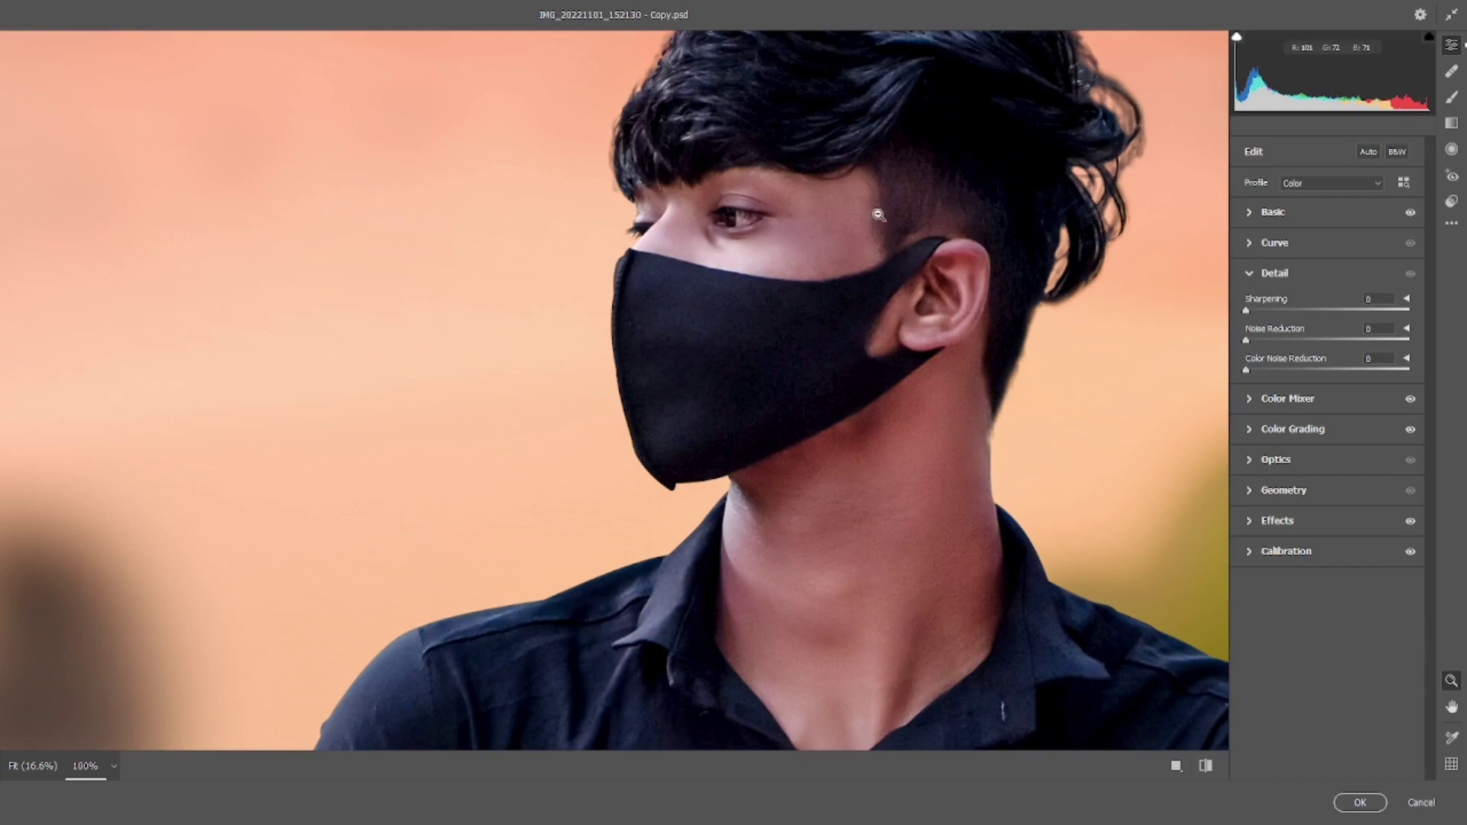
drag(1323, 340, 1334, 339)
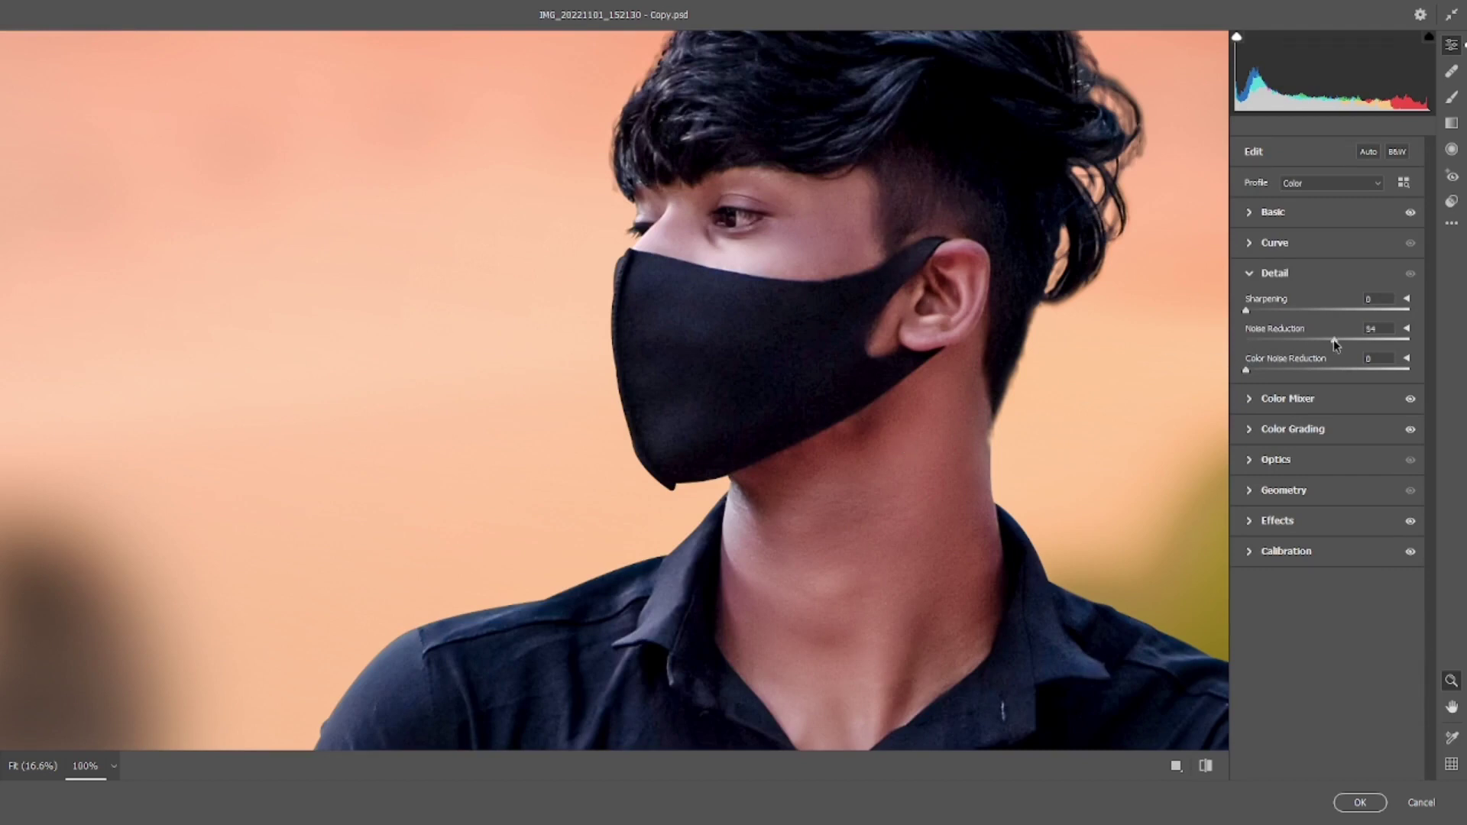
alt+click(847, 385)
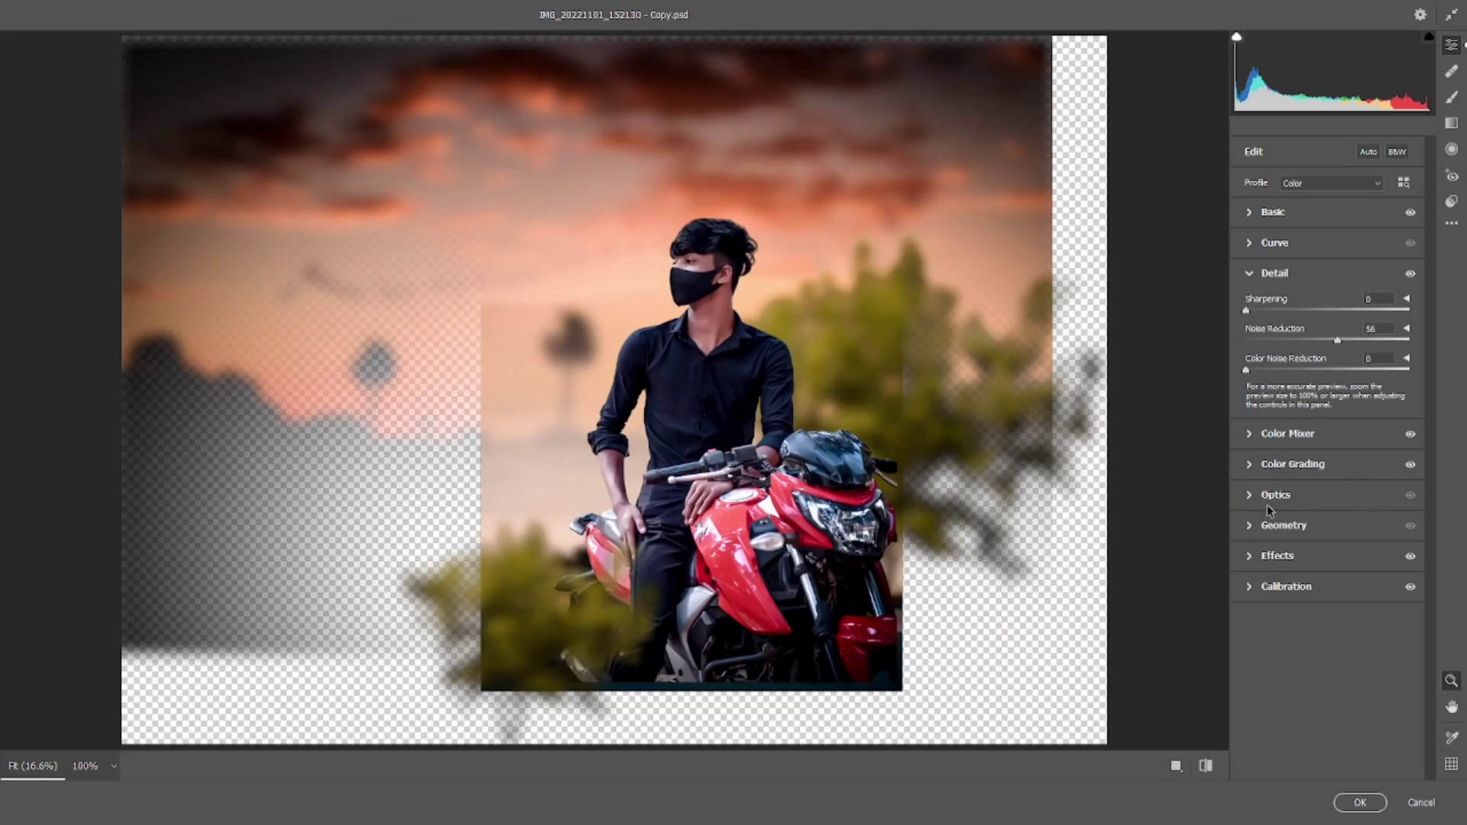
- Set the Vignetting effect to -53
click(1257, 556)
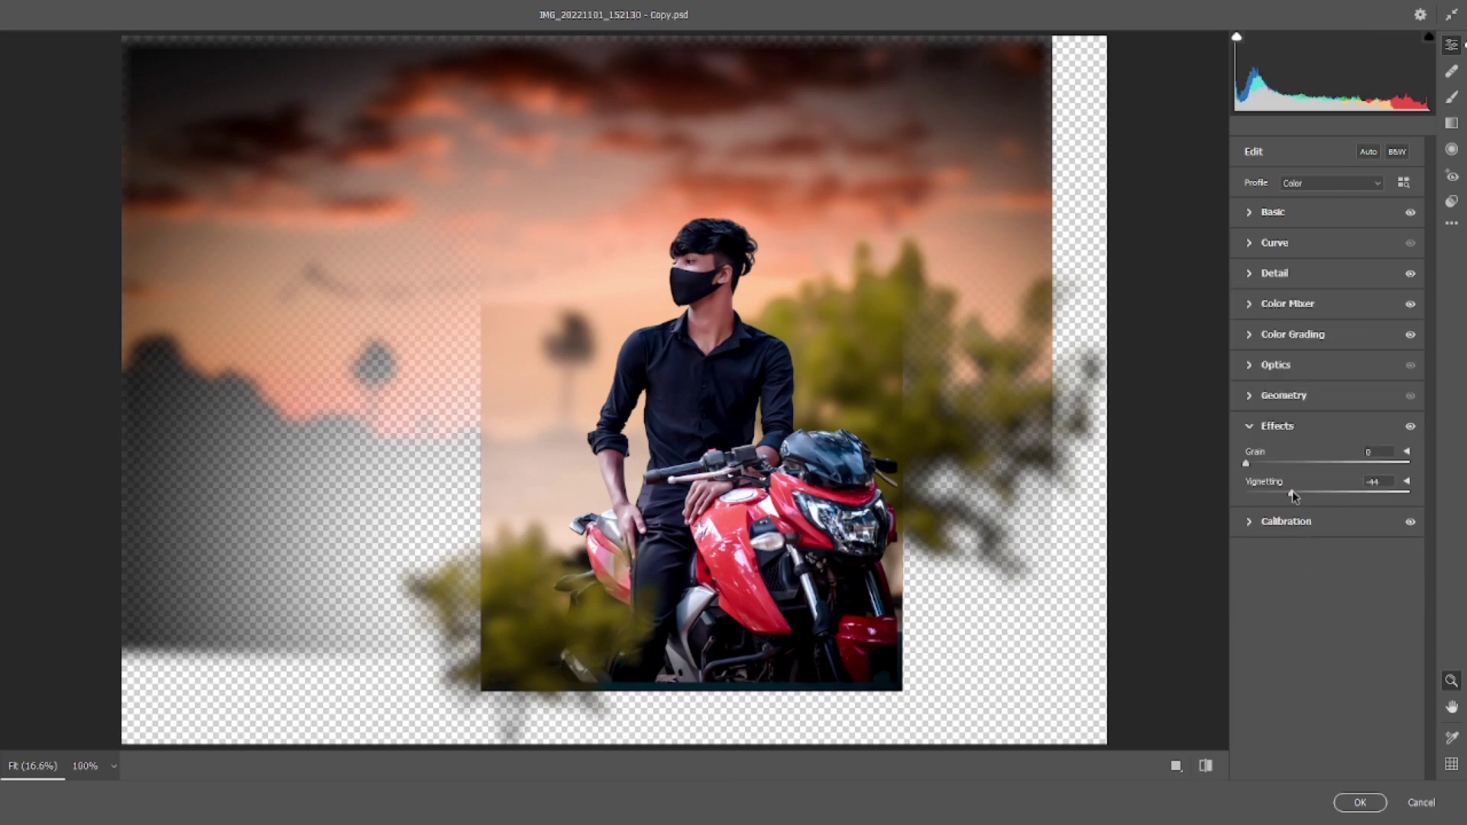
drag(1293, 498, 1289, 500)
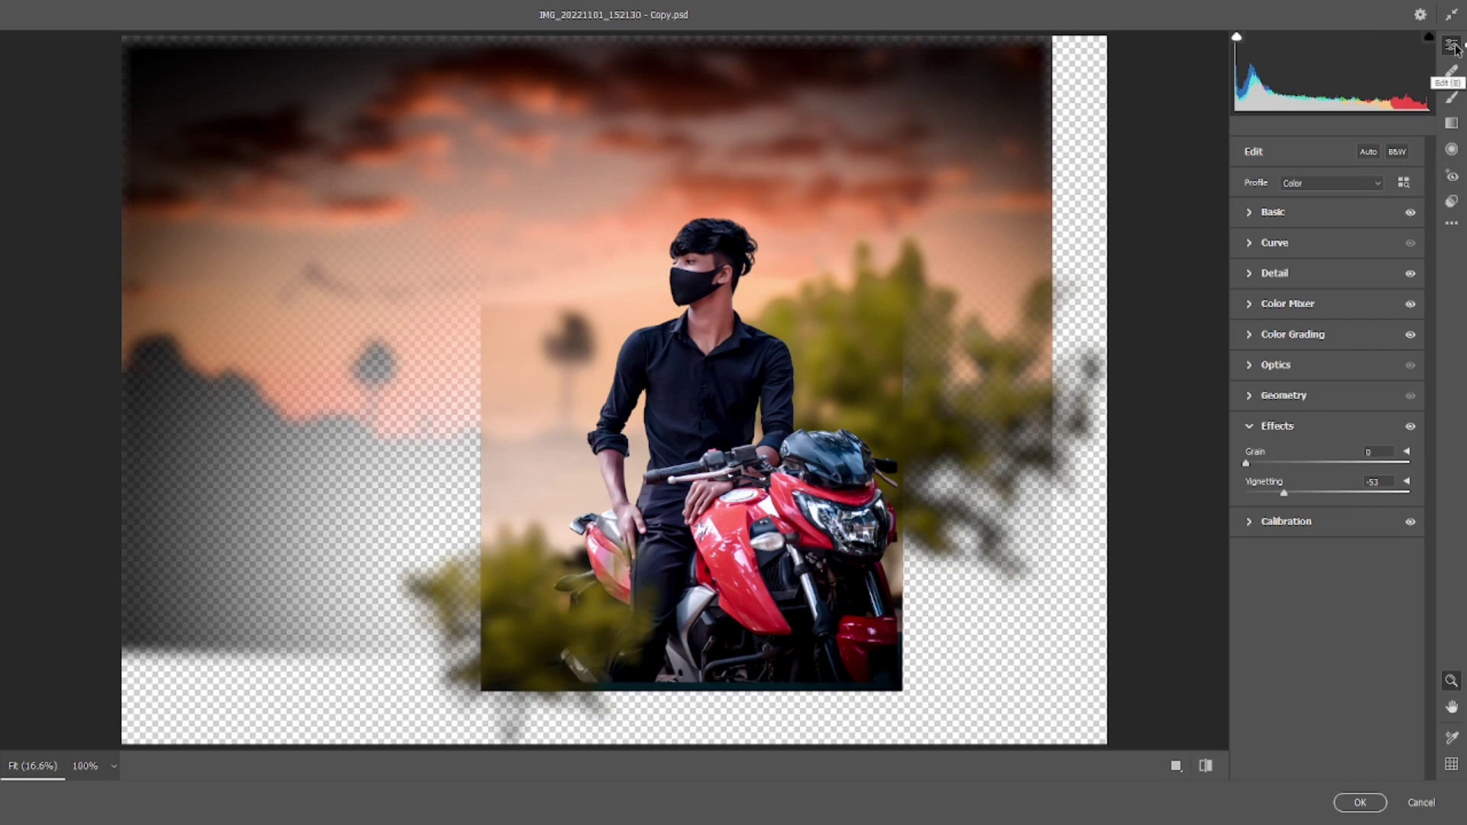
- Set Contrast to -14, Blacks to -40 and Saturation to -5 in the basic adjustments and apply the Camera Raw filter
click(1273, 213)
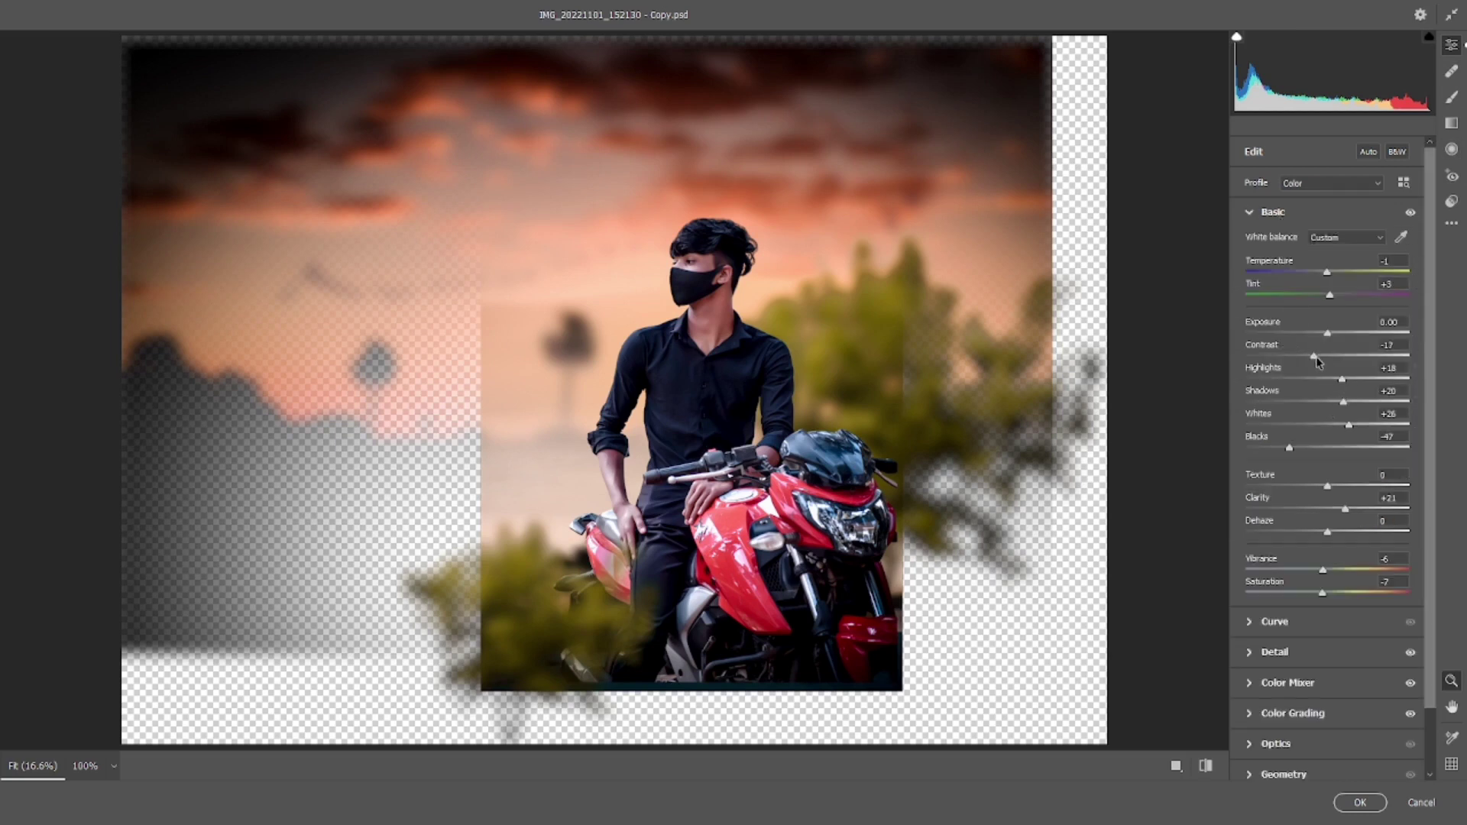
click(1316, 356)
drag(1297, 452, 1297, 452)
drag(1328, 593, 1324, 594)
scroll(1325, 604, down, 2)
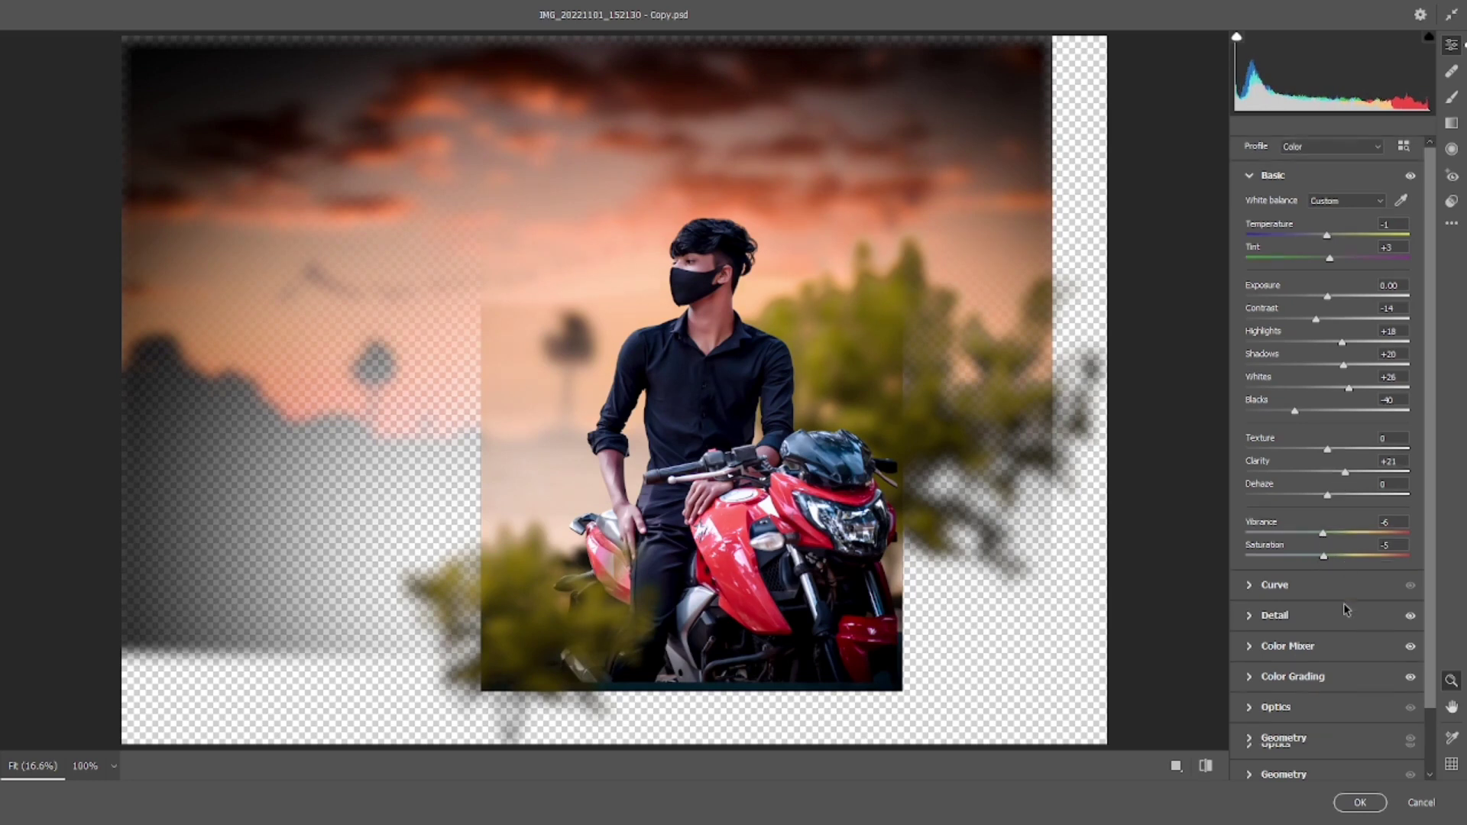
click(1339, 803)
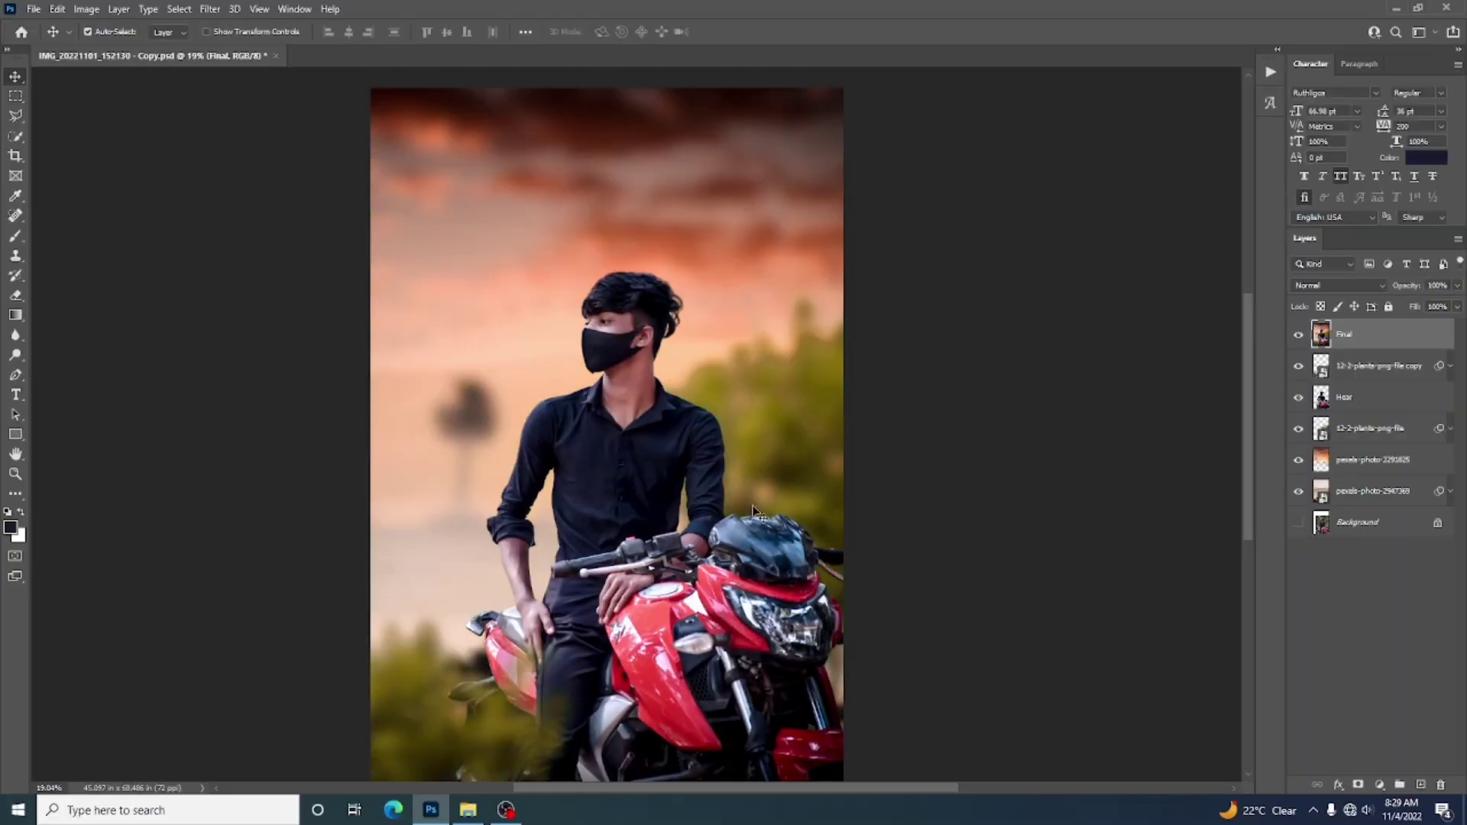
- Crop the image to the current canvas bounds, deleting the pixels that extend beyond them
click(15, 156)
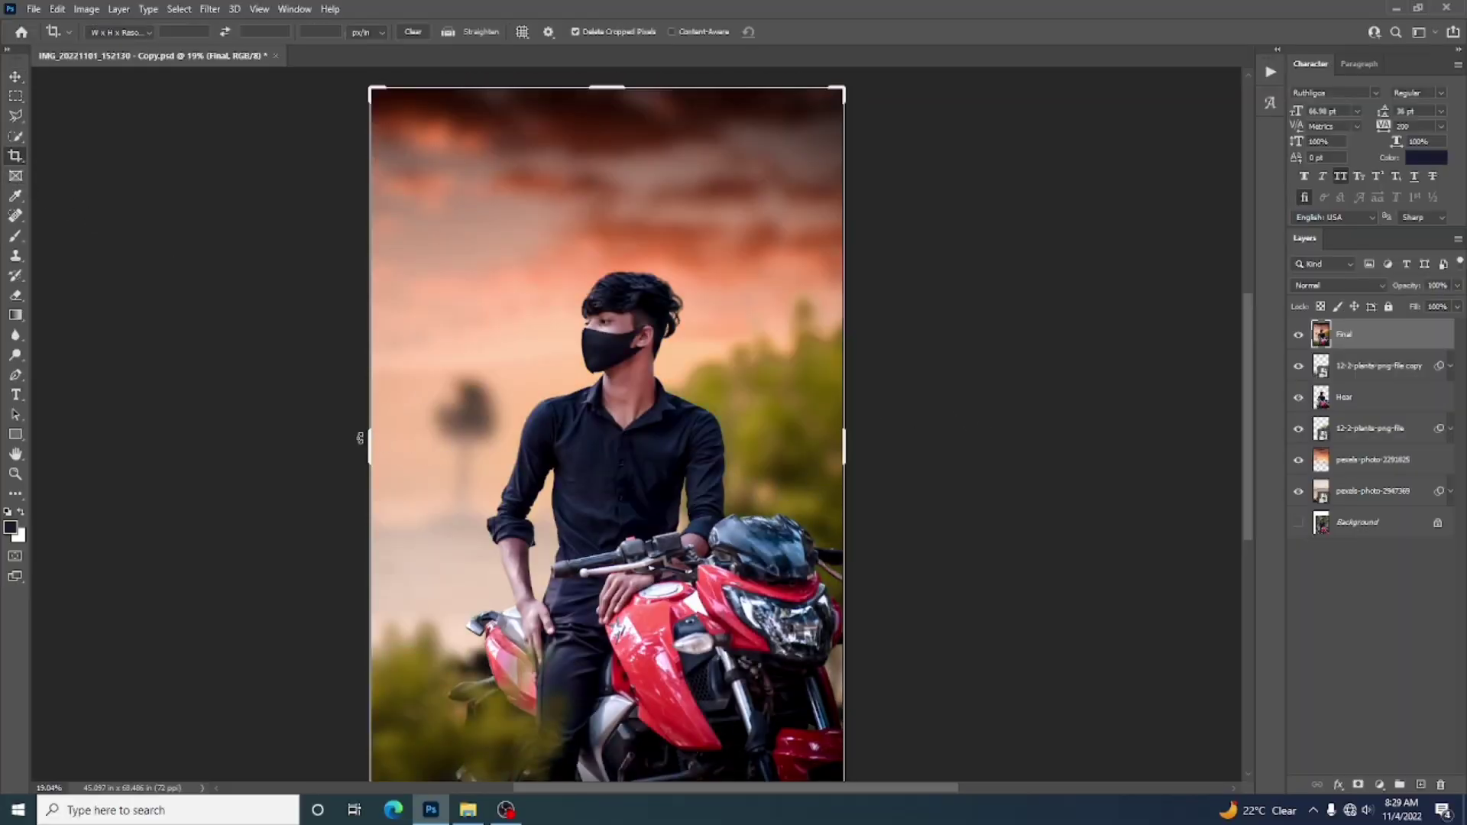
click(366, 438)
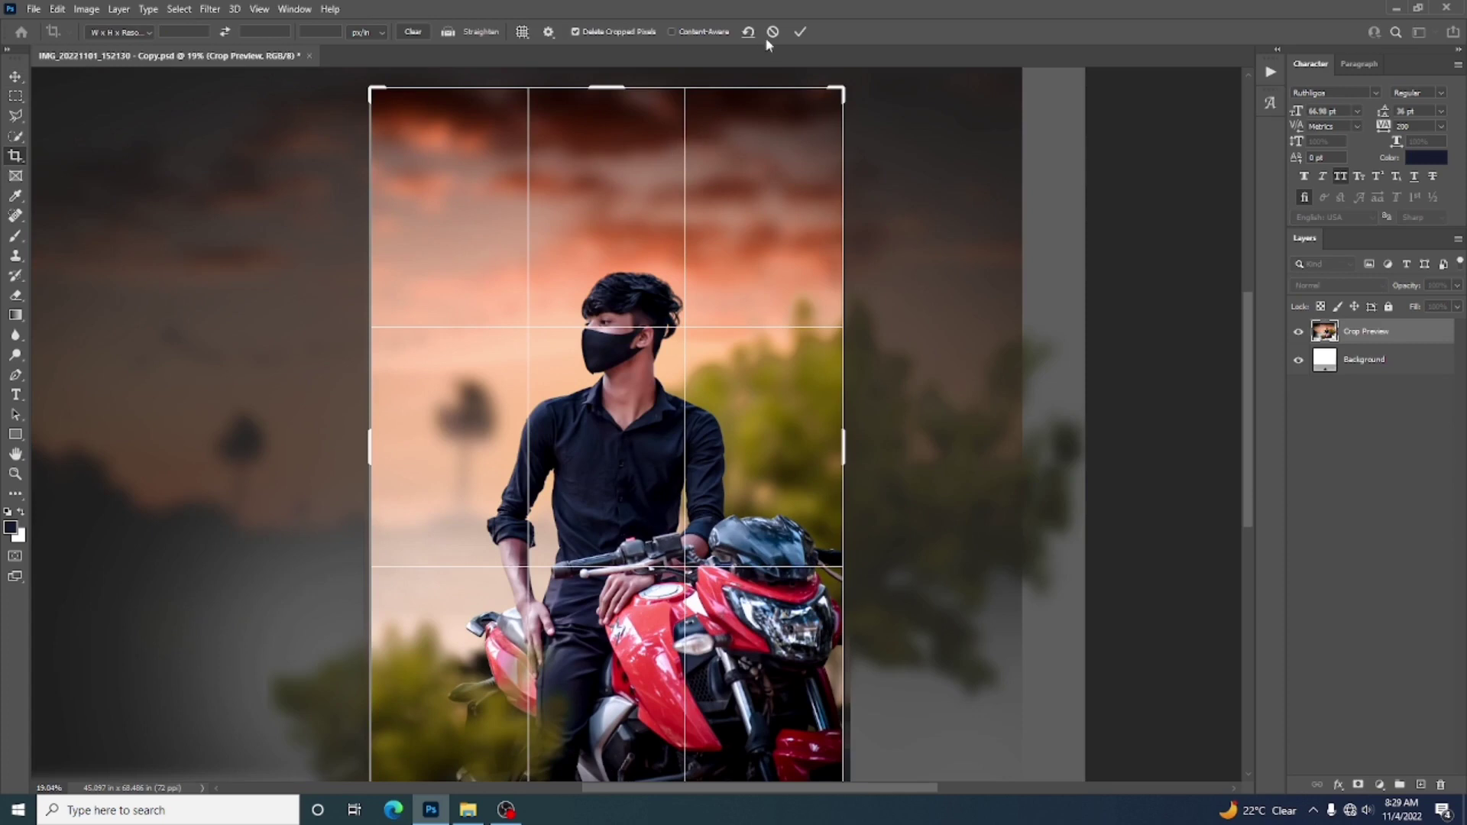
click(798, 31)
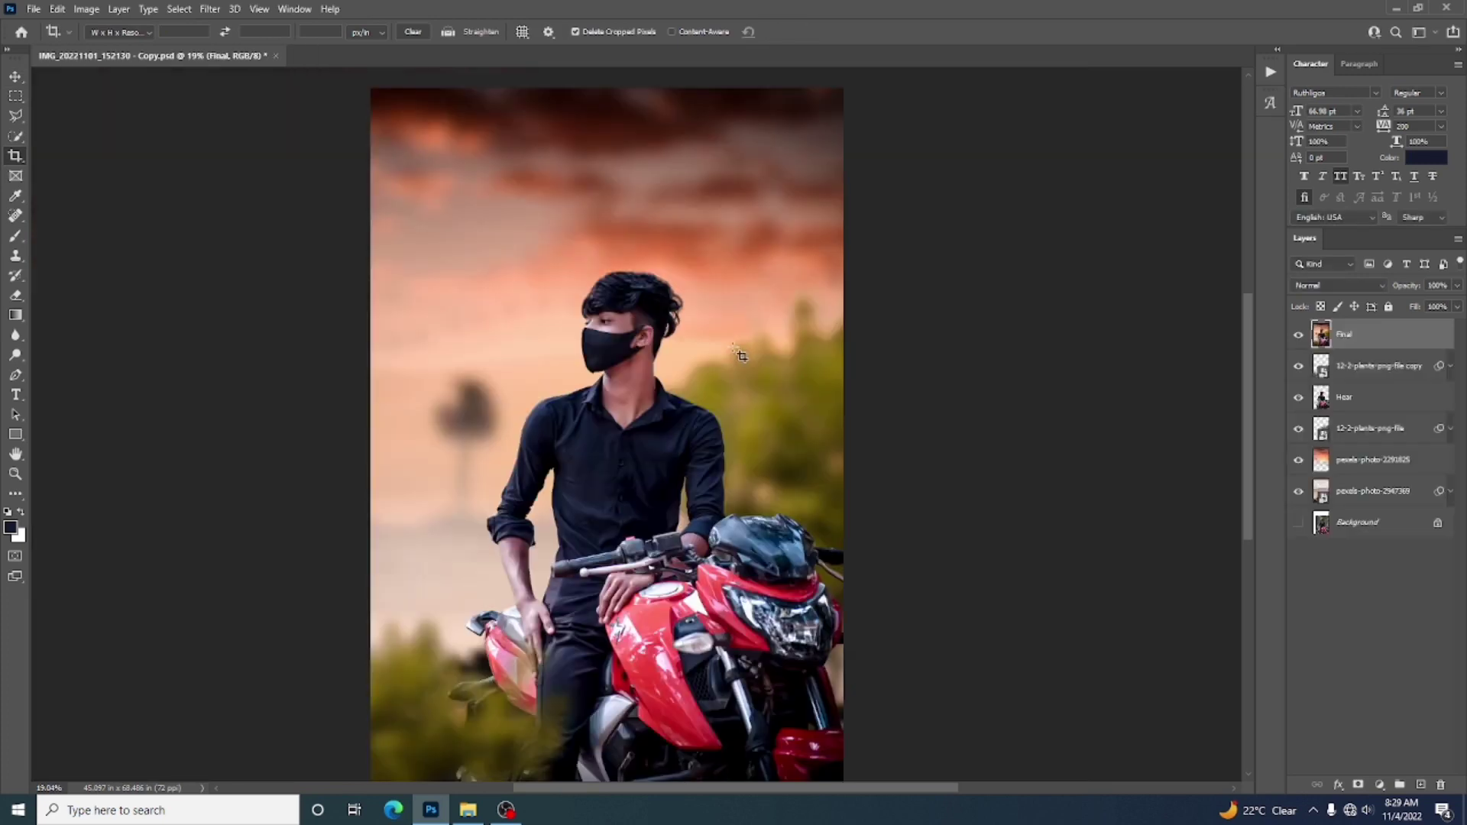
click(15, 77)
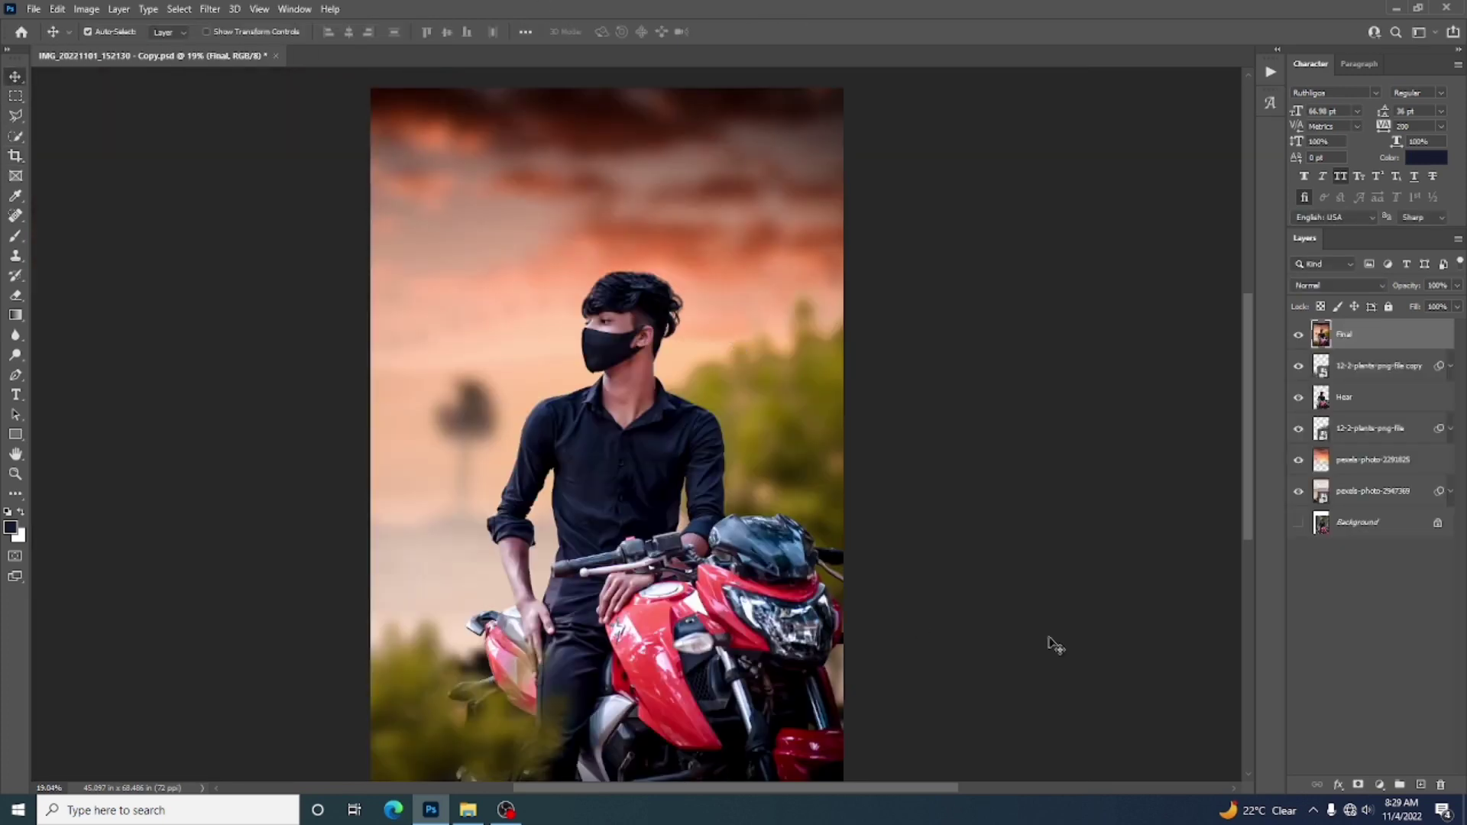
click(15, 395)
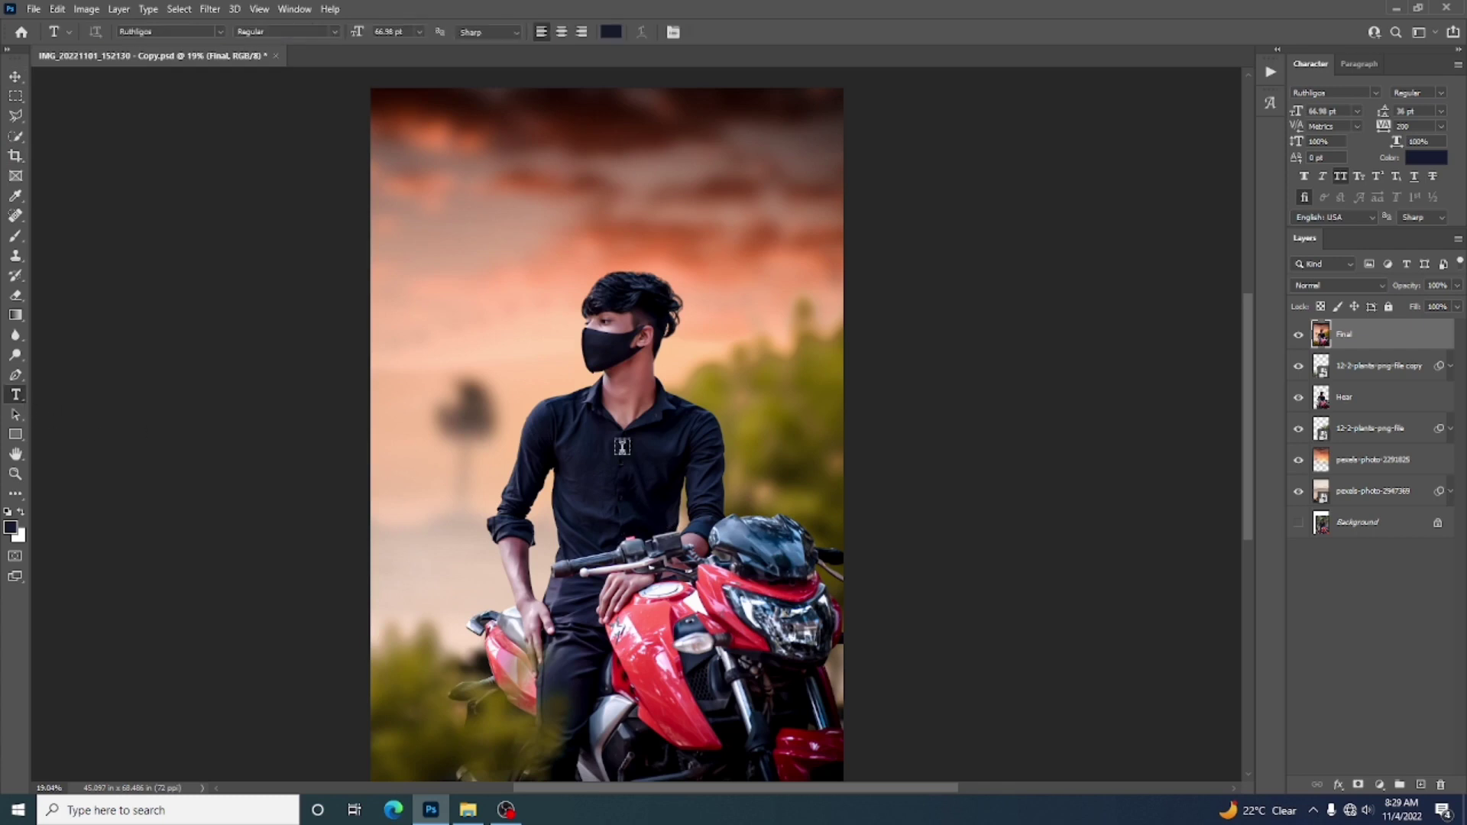
scroll(772, 474, up, 3)
scroll(771, 474, up, 1)
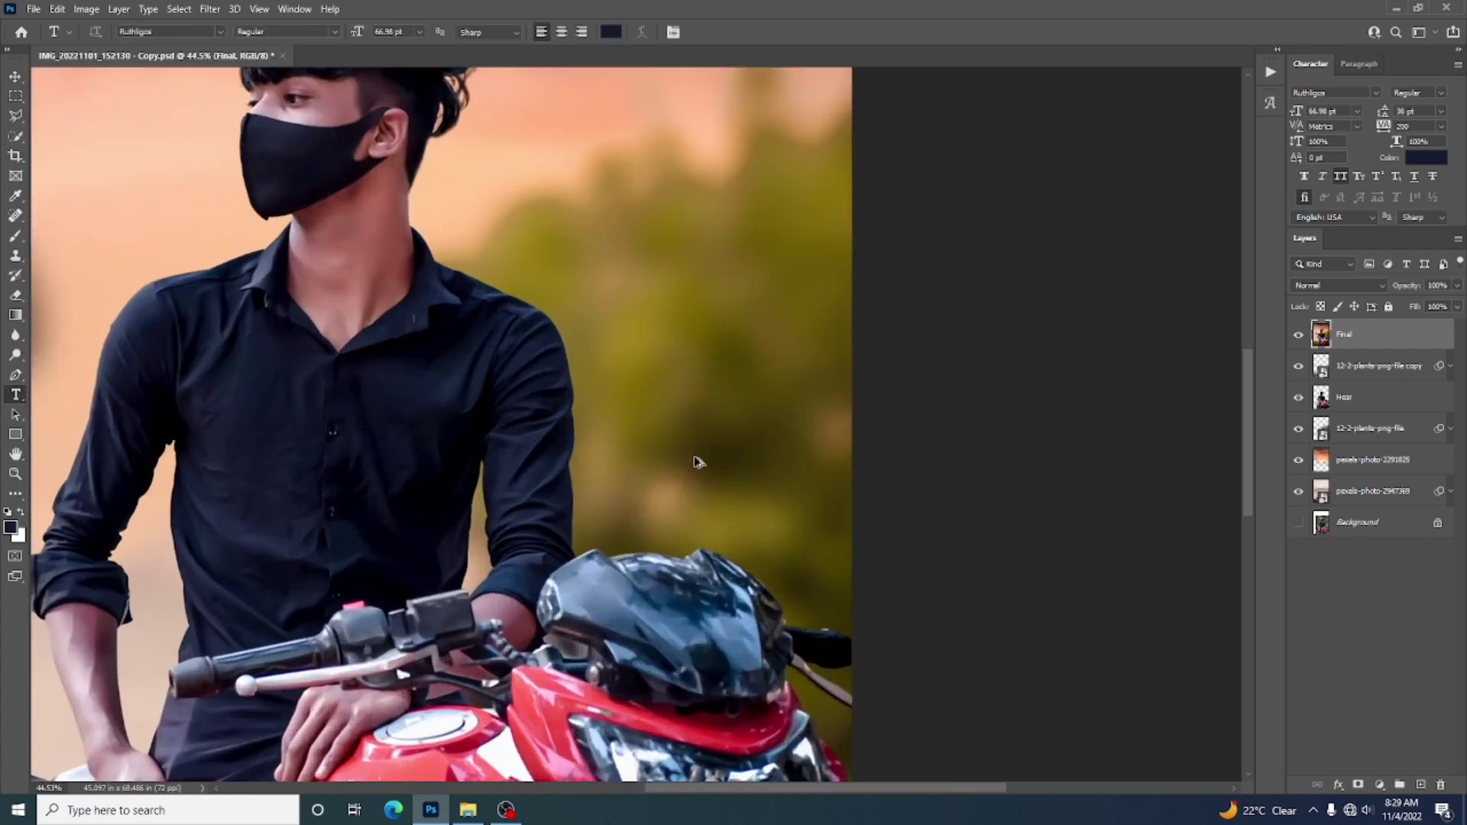
click(637, 456)
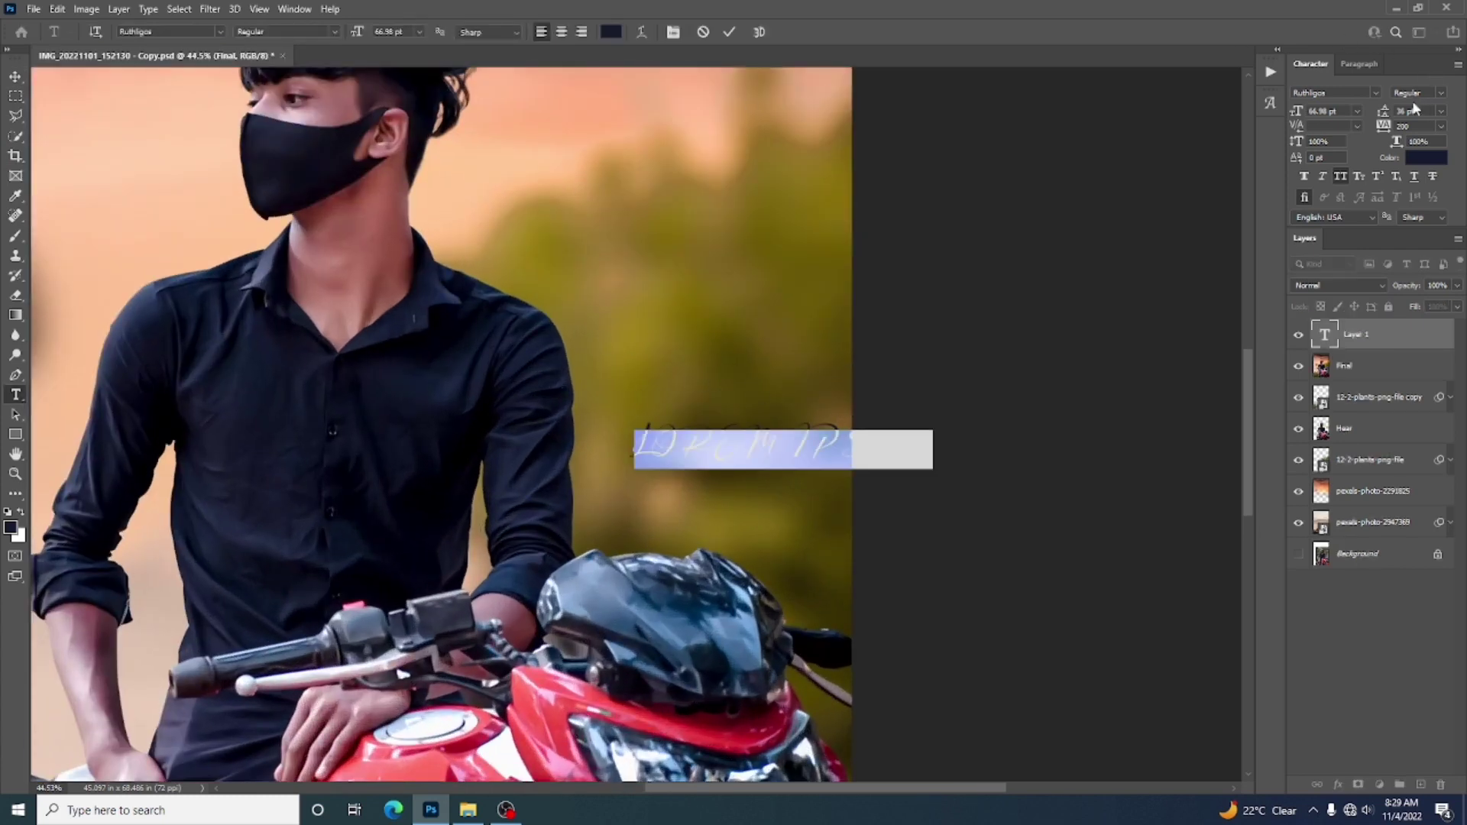
click(1376, 93)
key(Down)
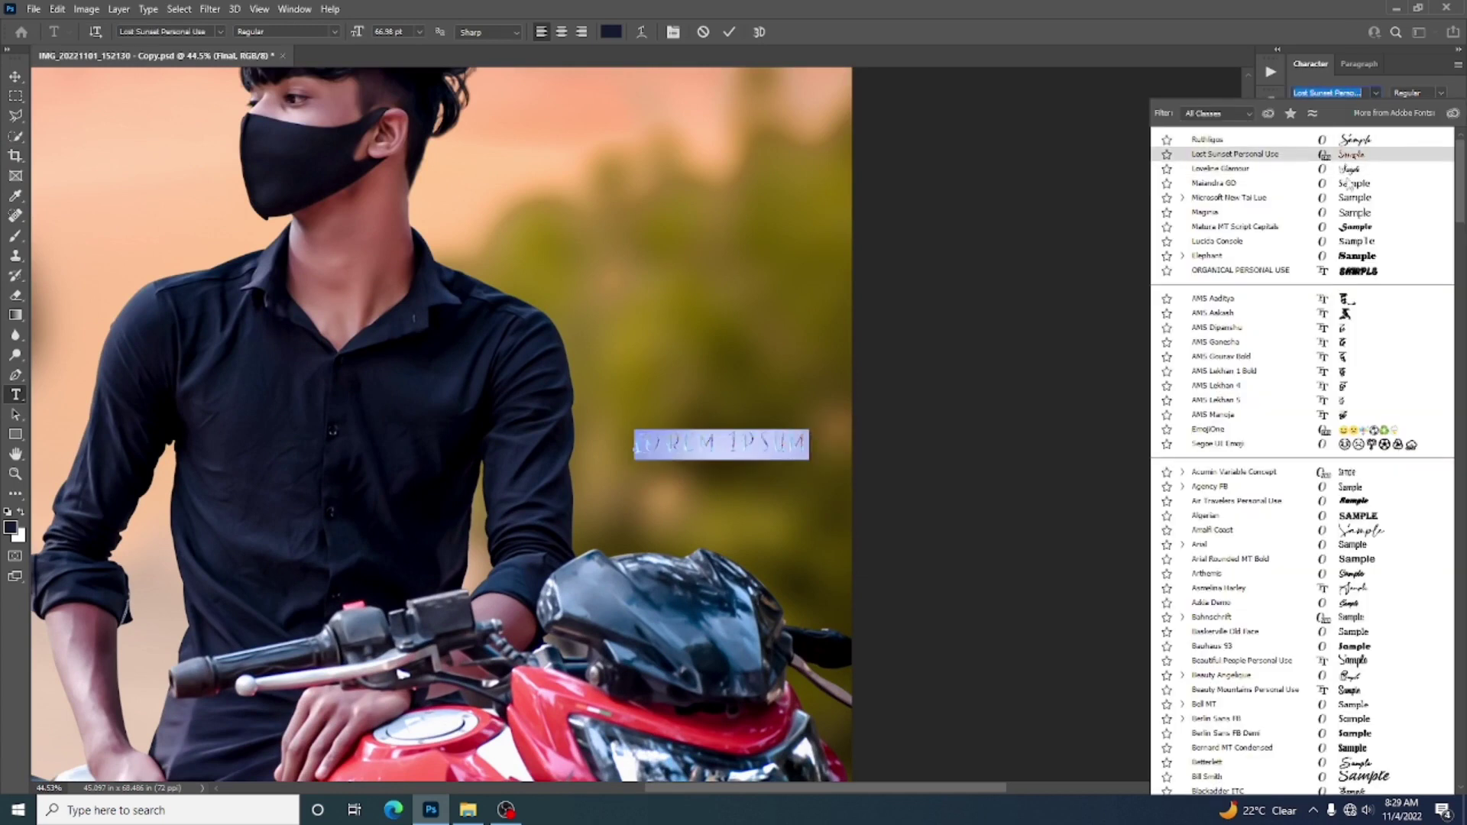
click(1350, 184)
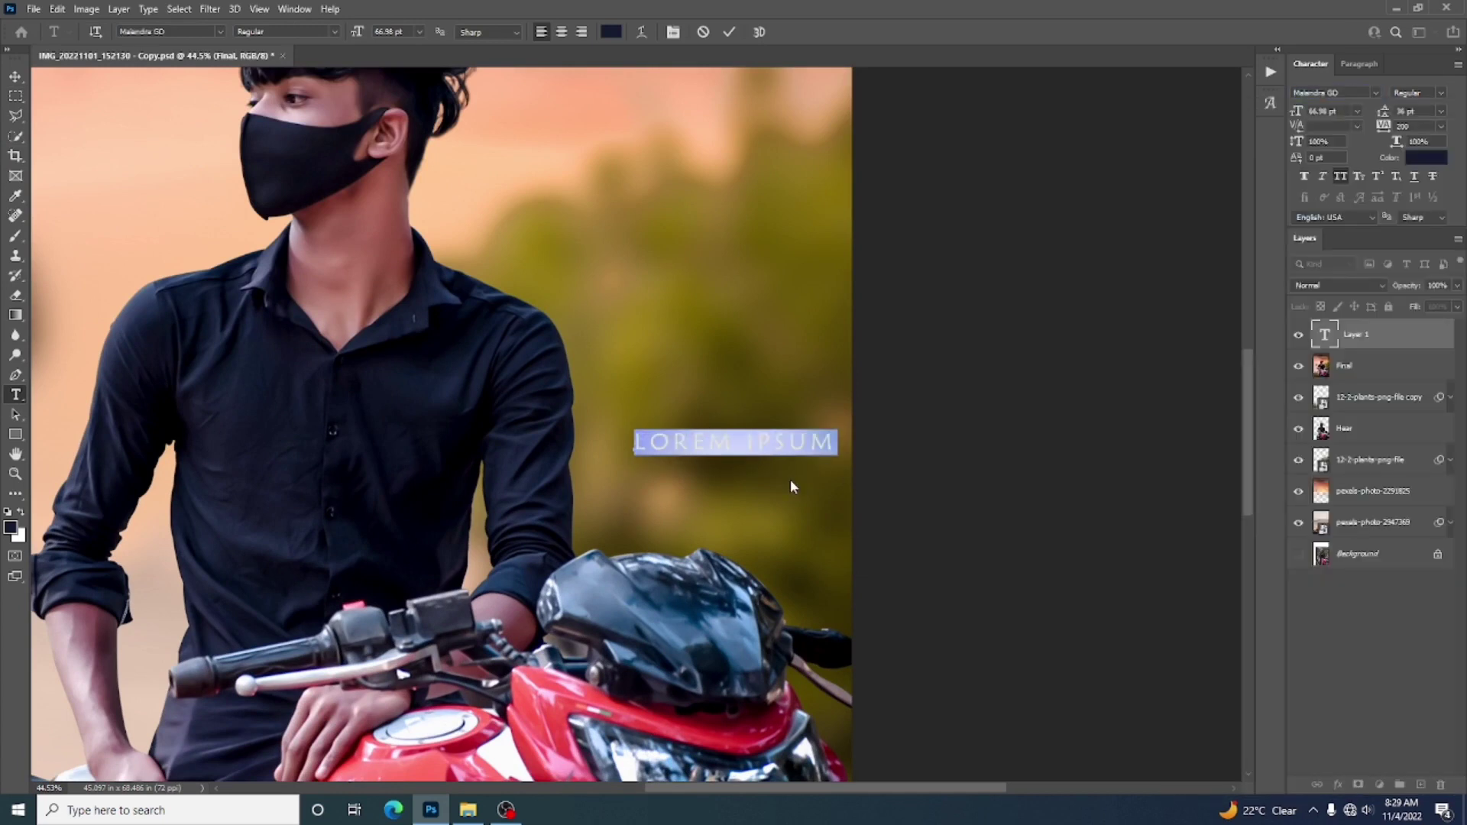
text(@)
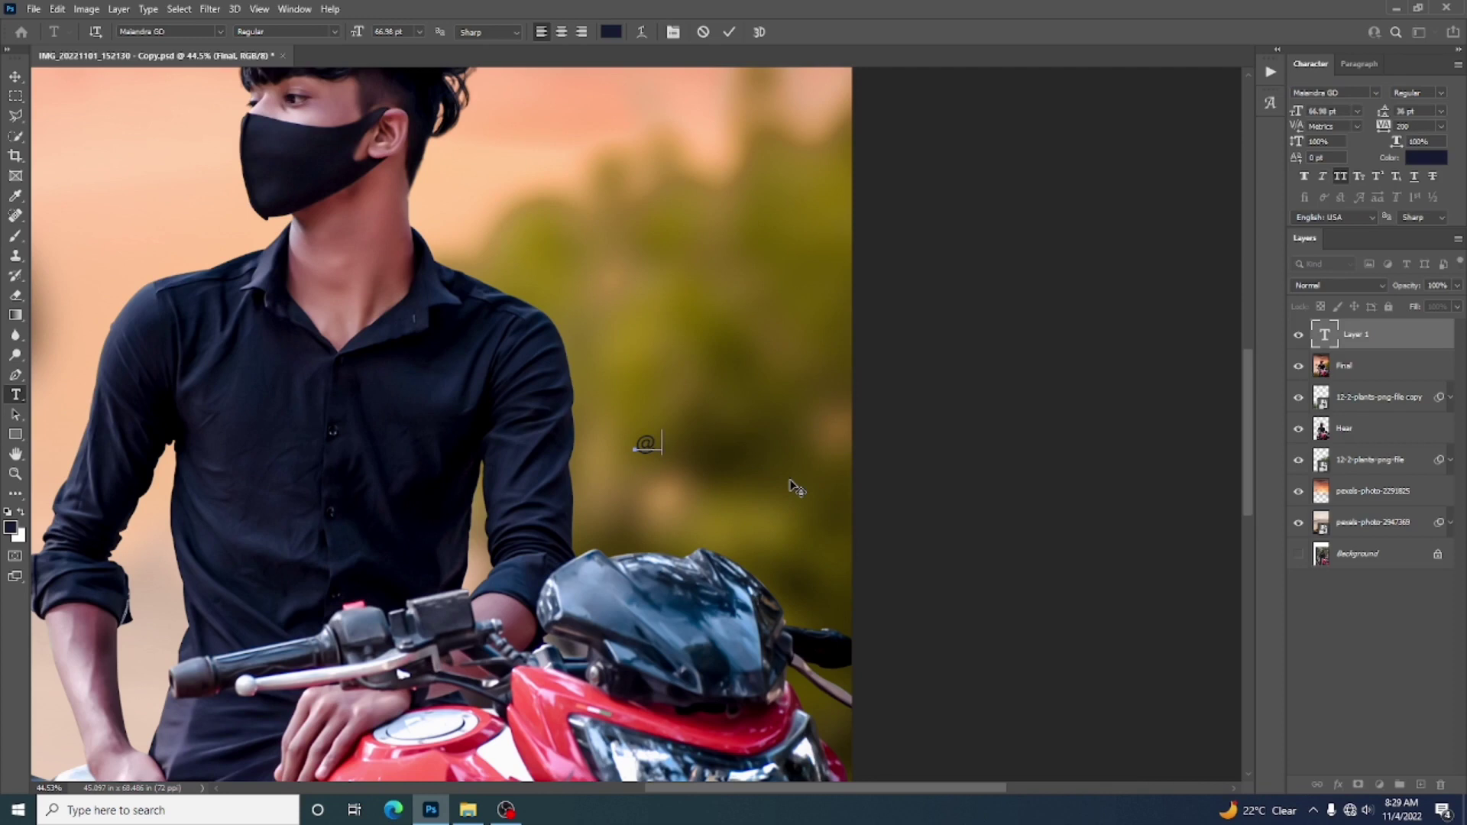
text(CREATIVE_STUDIO)
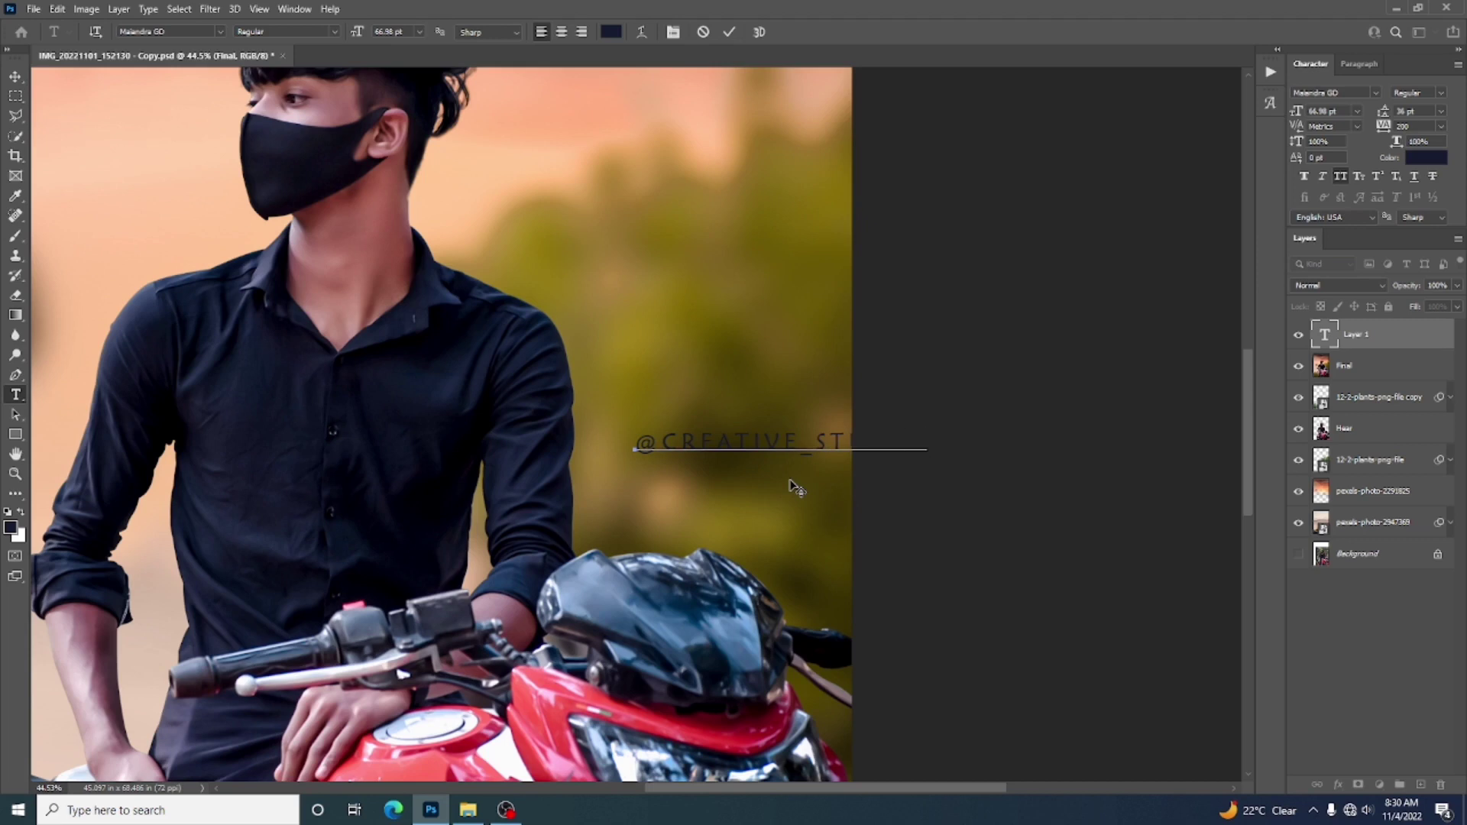
text(_)
click(732, 32)
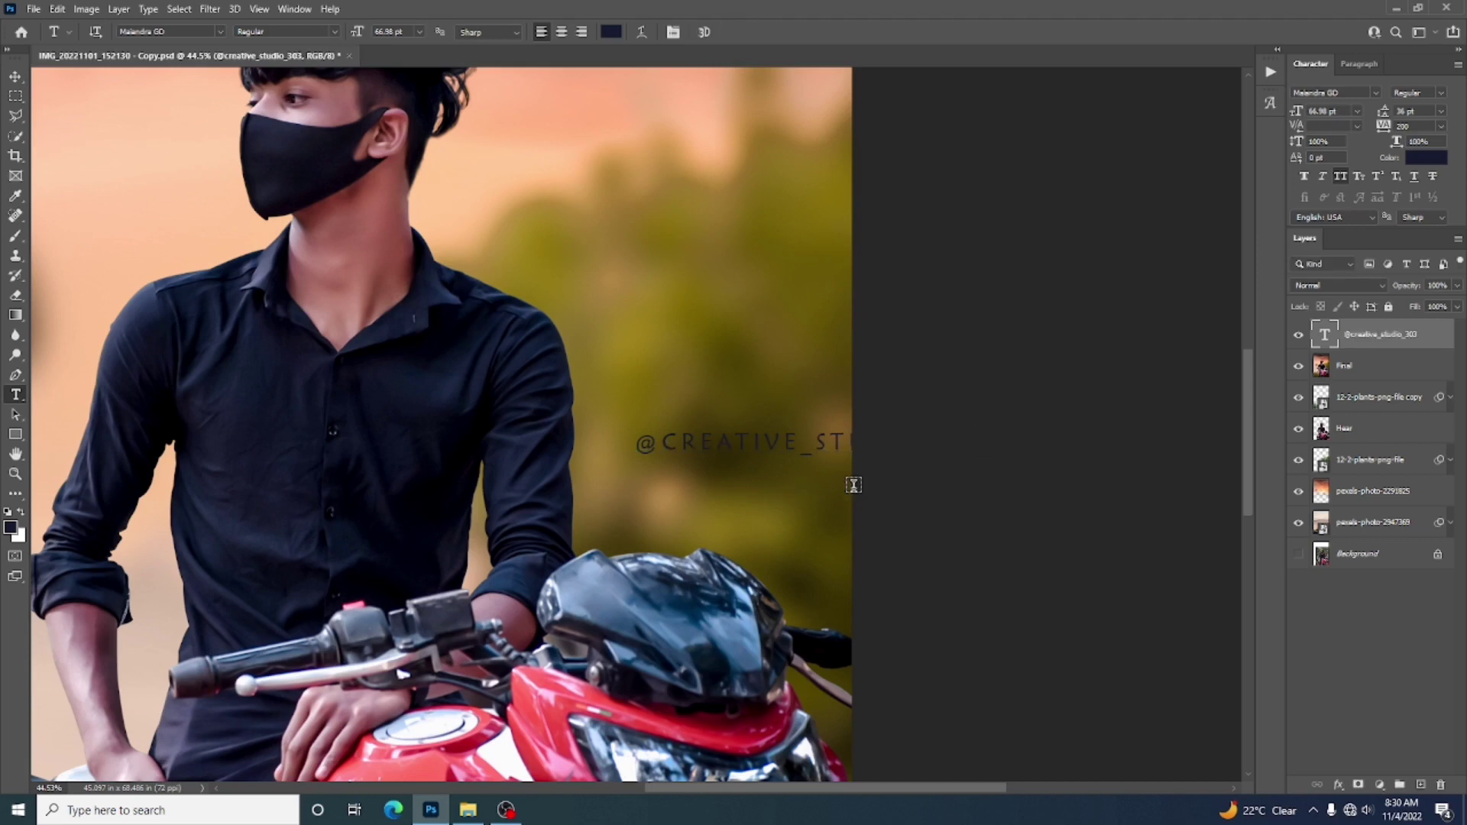
- Set the watermark text size to 50 pt and move it closer to the man's sleeve so it fits inside the image
click(16, 78)
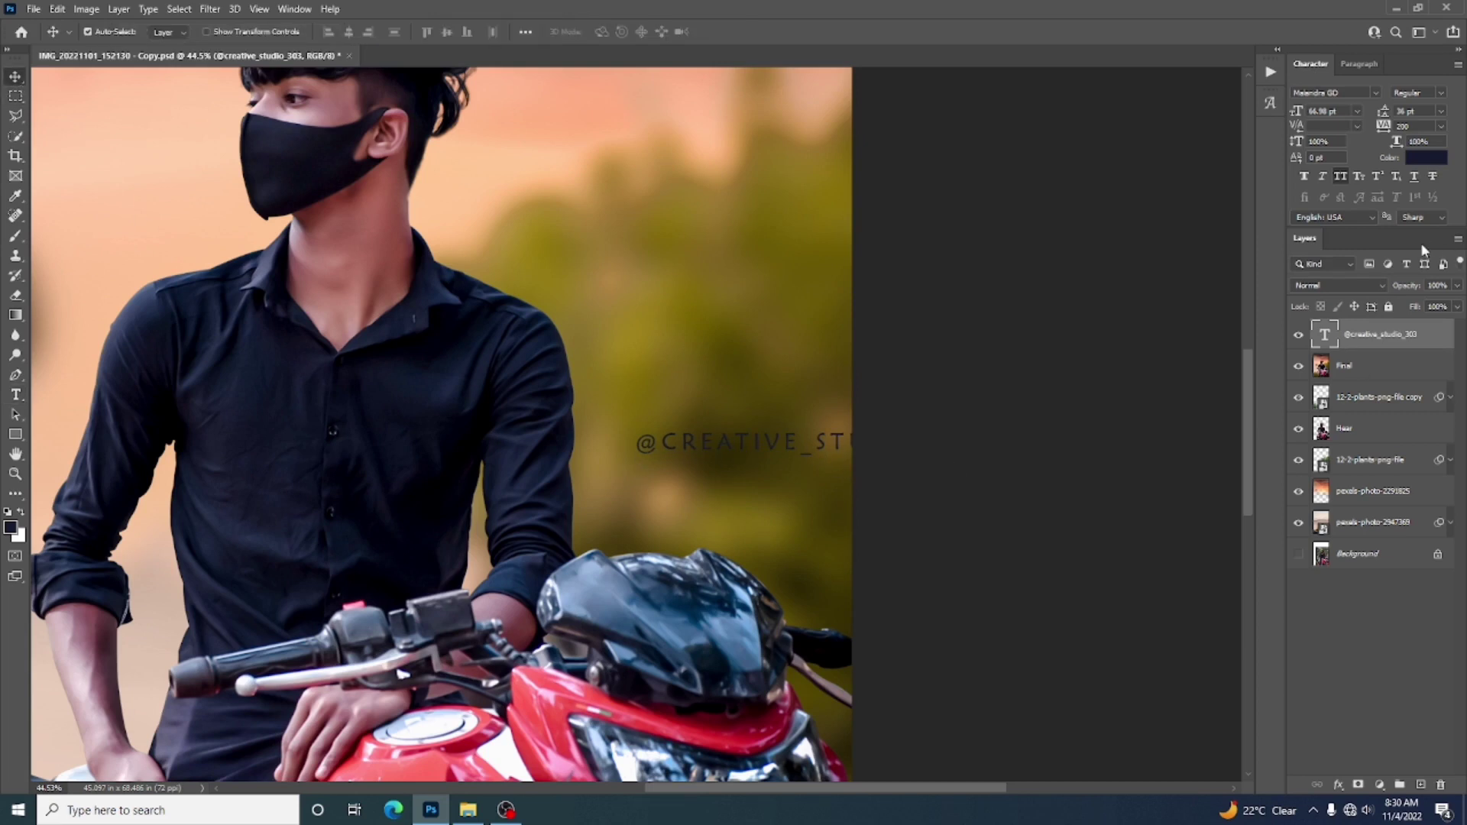
click(1356, 112)
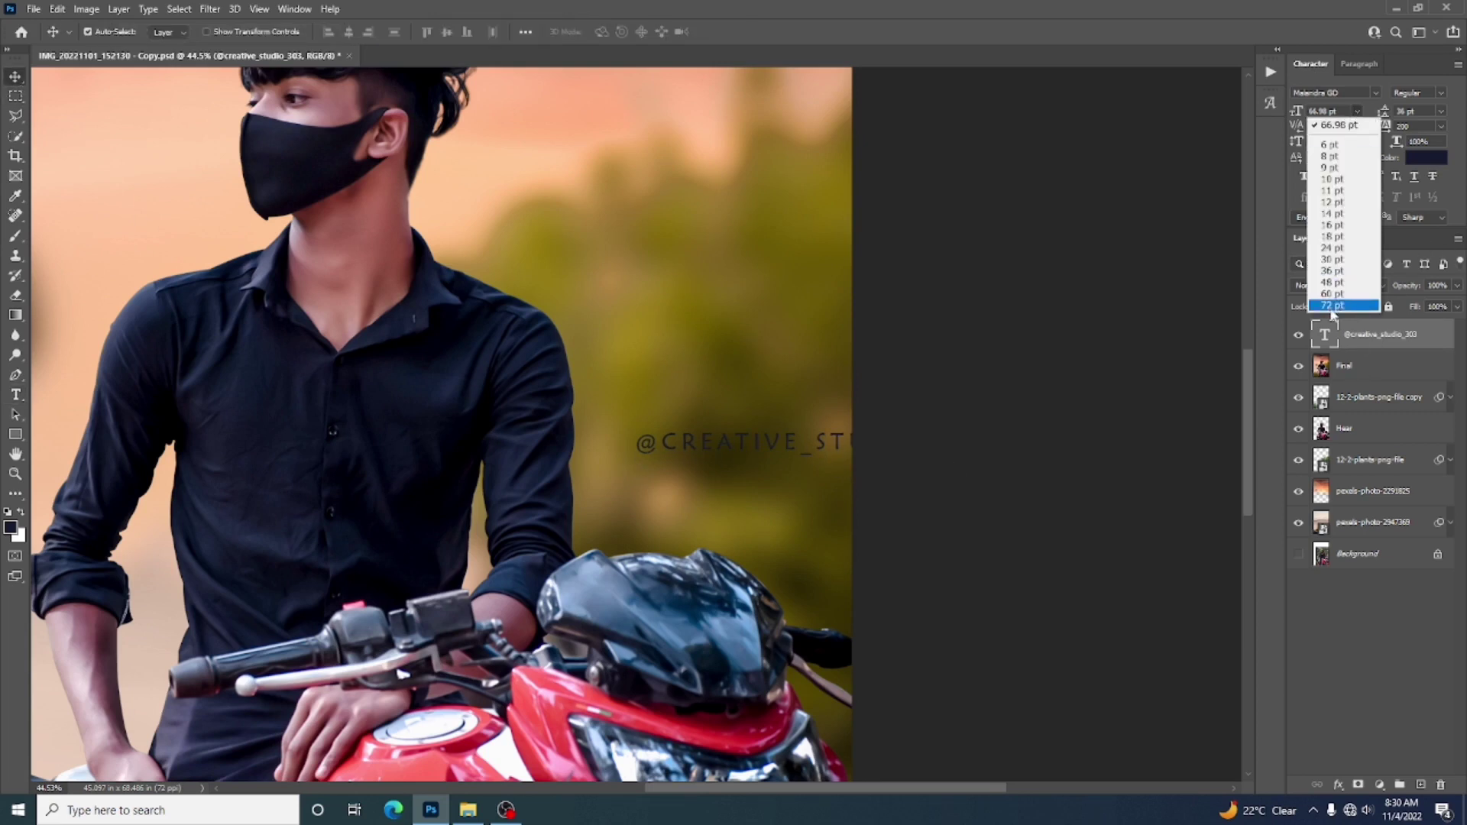
click(1331, 260)
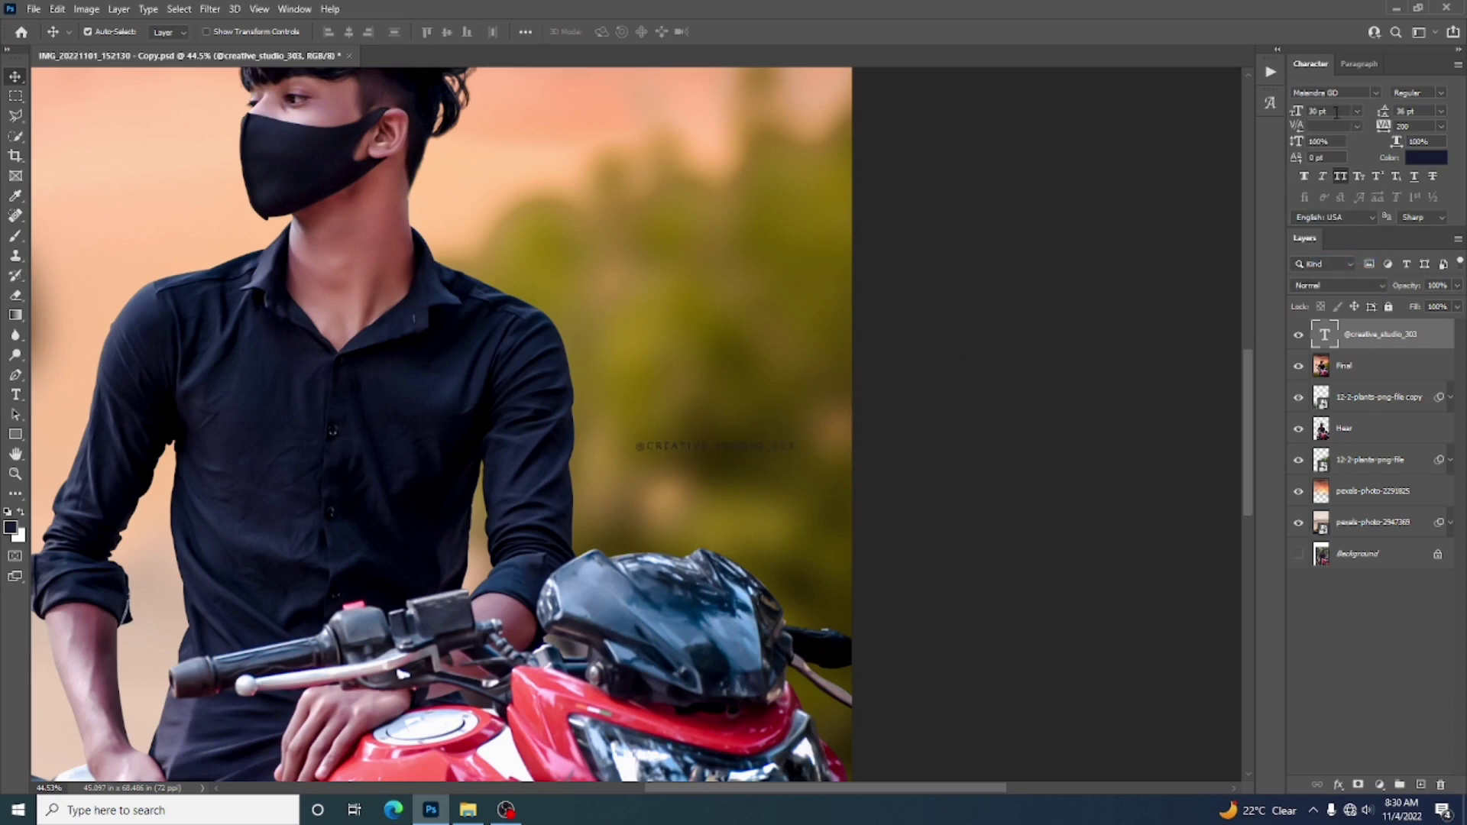
text(5)
key(Return)
drag(642, 452, 584, 479)
- Set the watermark text layer's opacity to 30% and deselect it to check the whole image
click(1438, 286)
text(30)
key(Return)
click(976, 409)
scroll(770, 351, down, 8)
scroll(765, 330, up, 3)
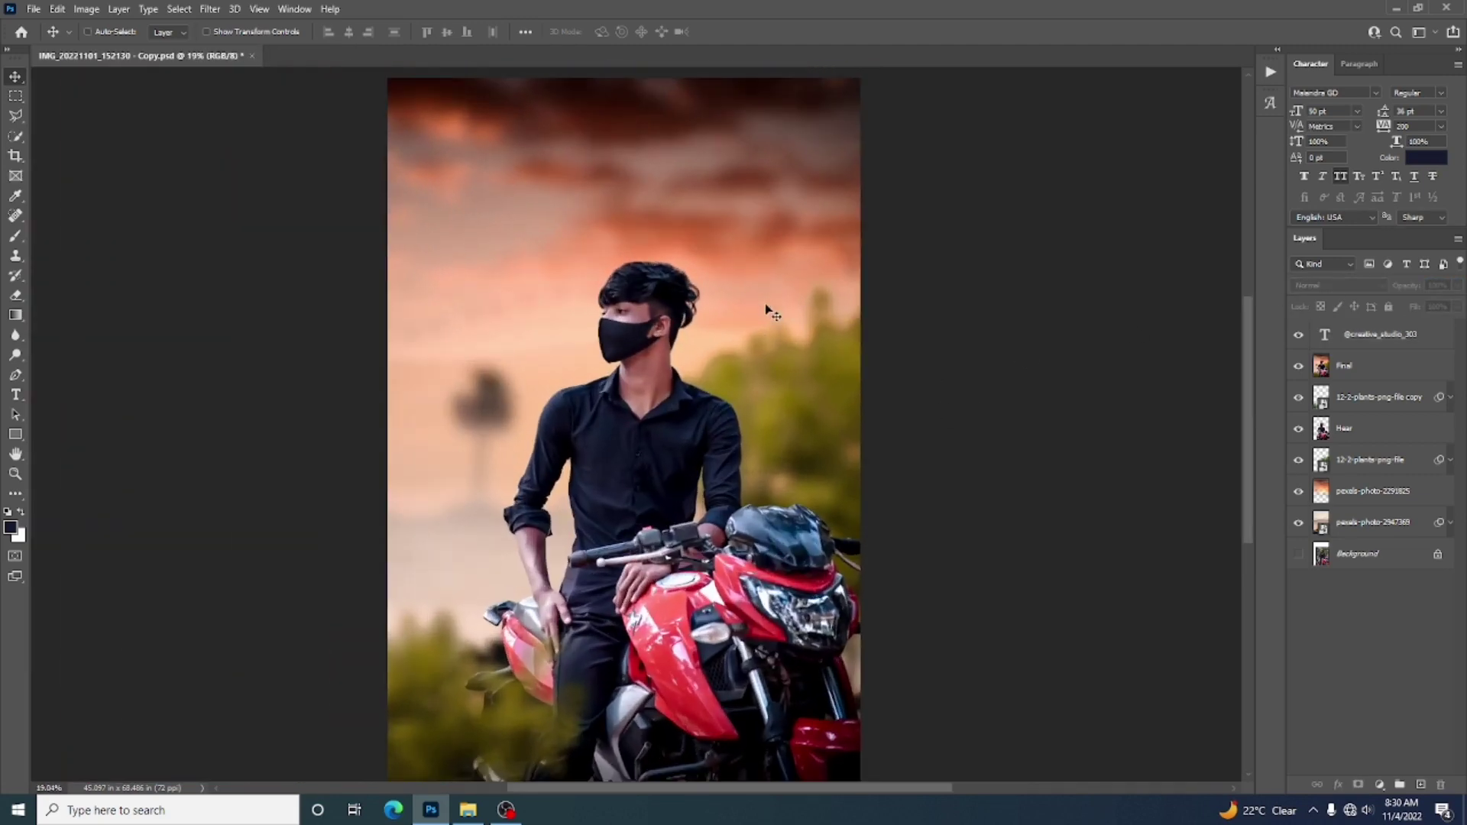
- Place the ak-Editz-Light-Effect-57-1024x1024 image from the PNG folder above the Final layer, beside the man's head
click(1359, 368)
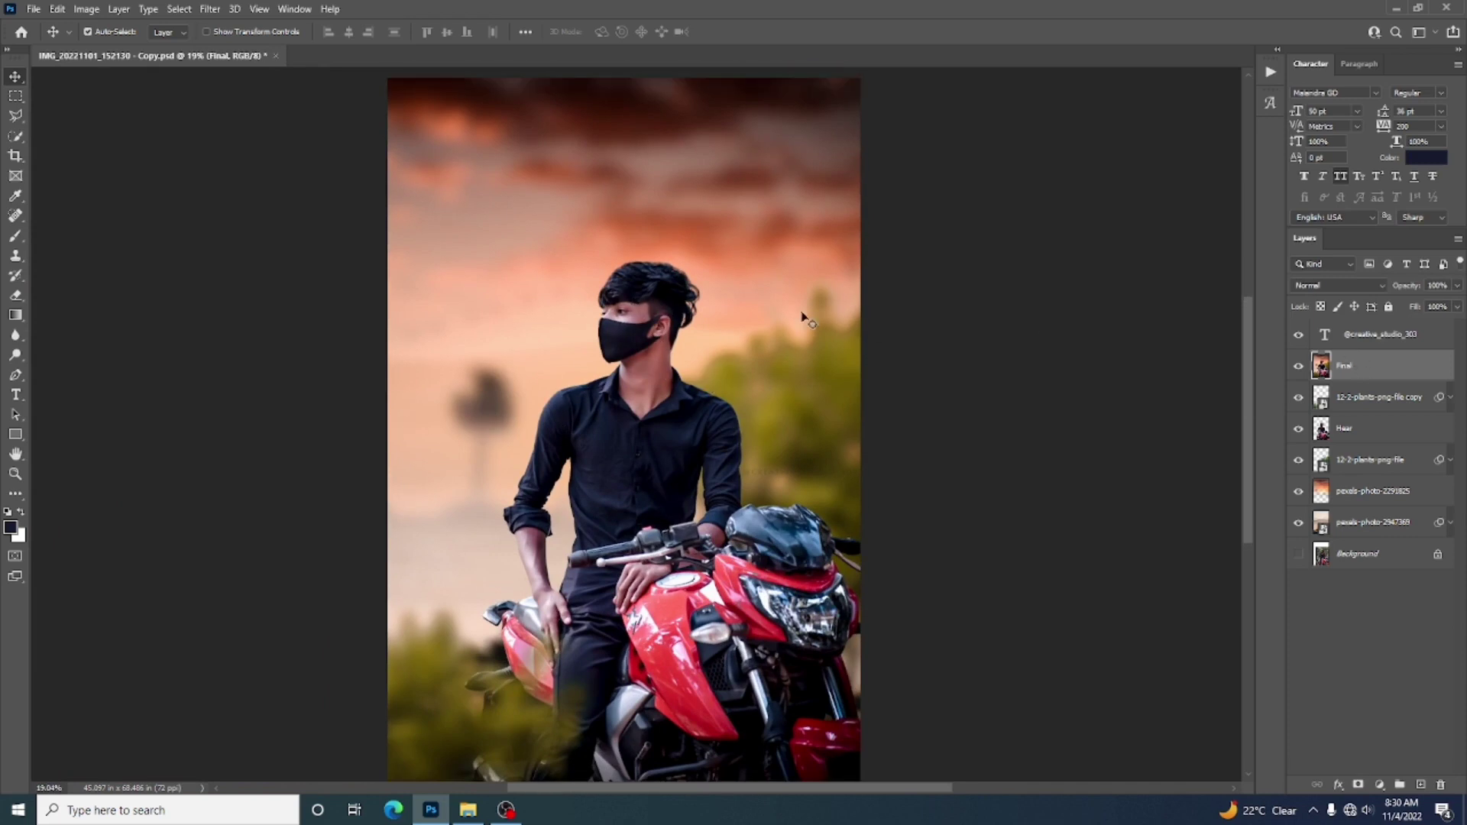
click(468, 810)
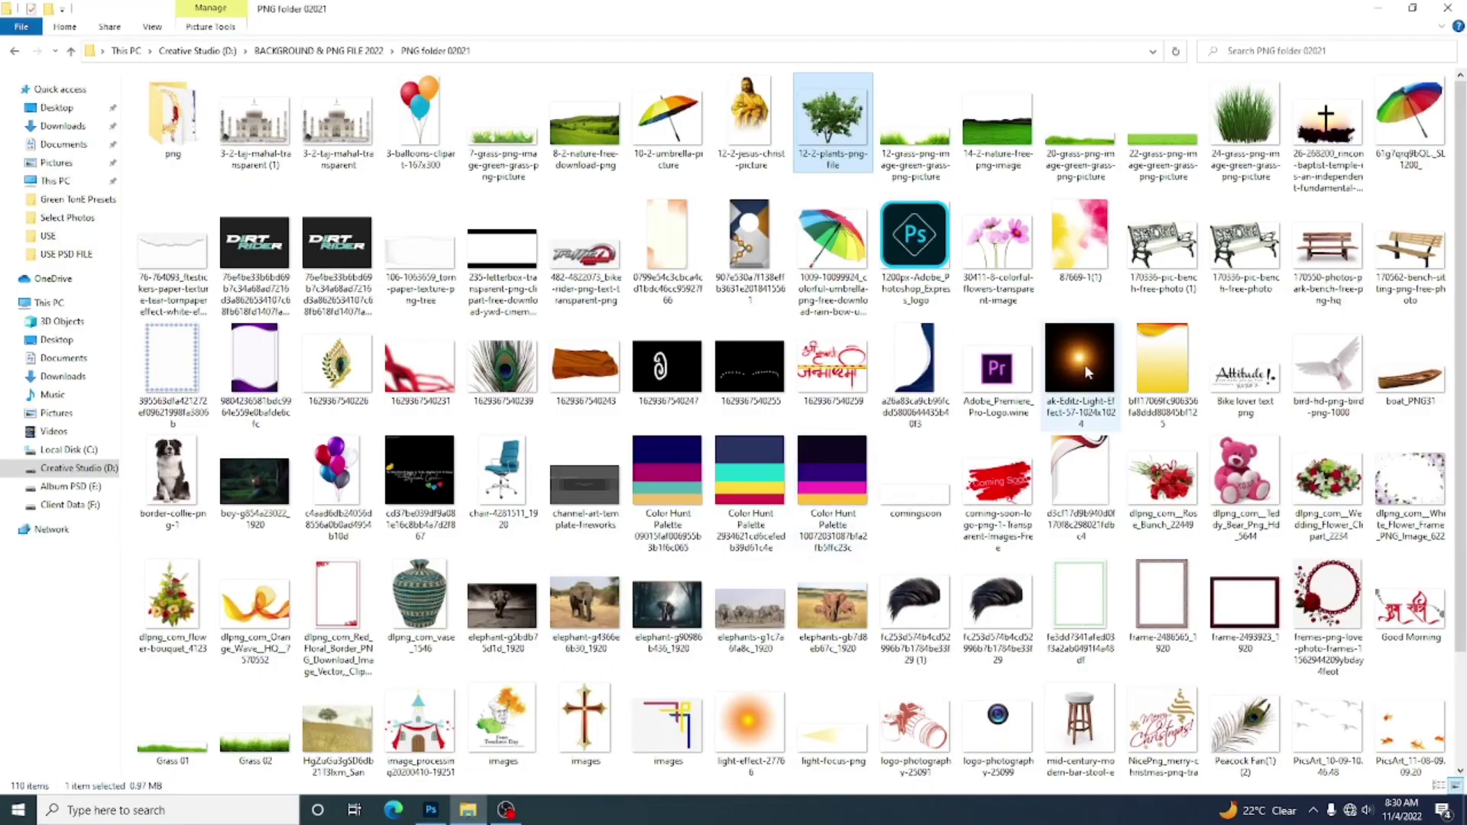
scroll(1089, 373, down, 1)
click(431, 810)
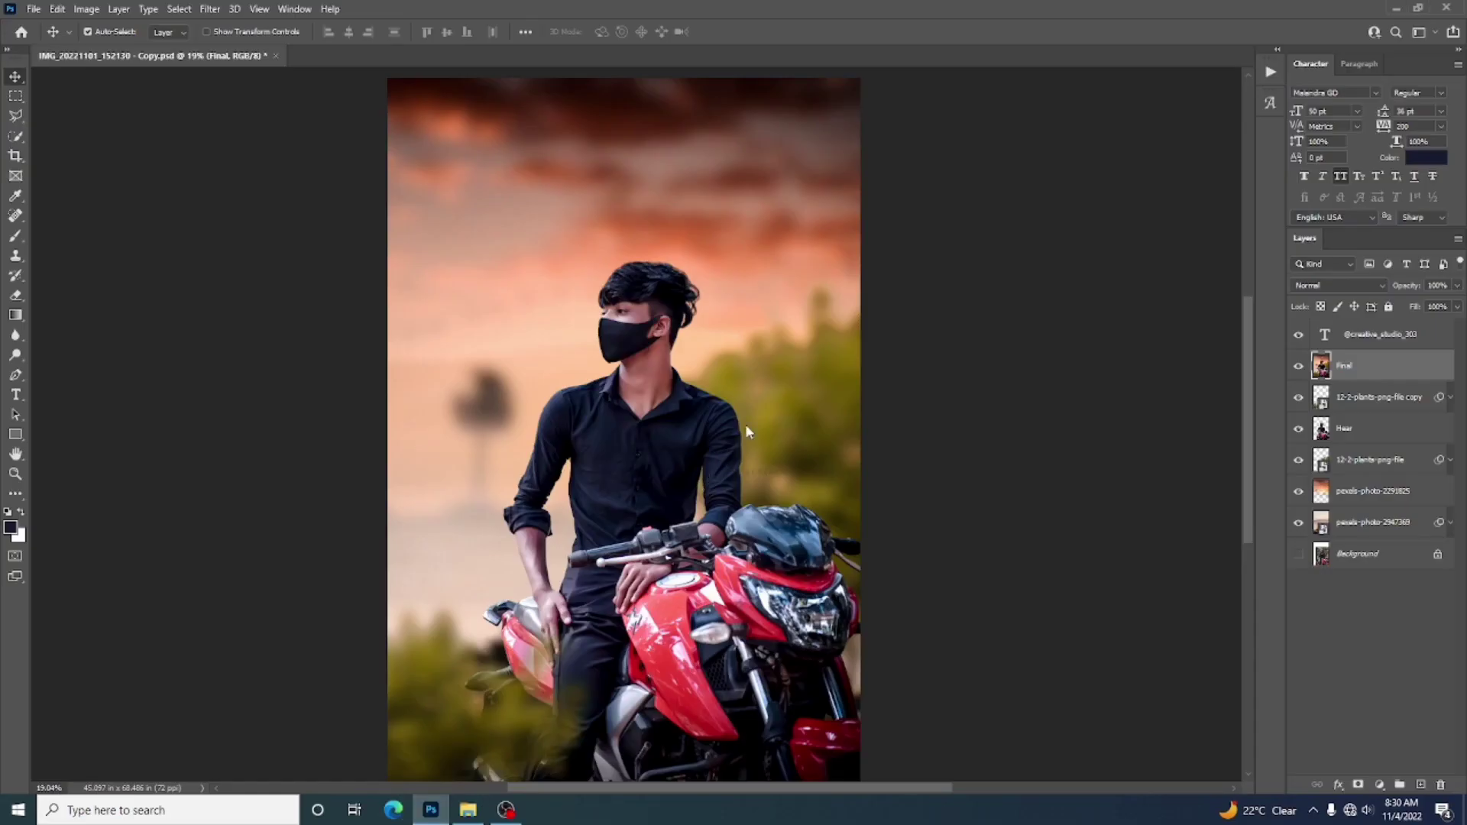
drag(752, 393, 753, 393)
drag(656, 521, 757, 401)
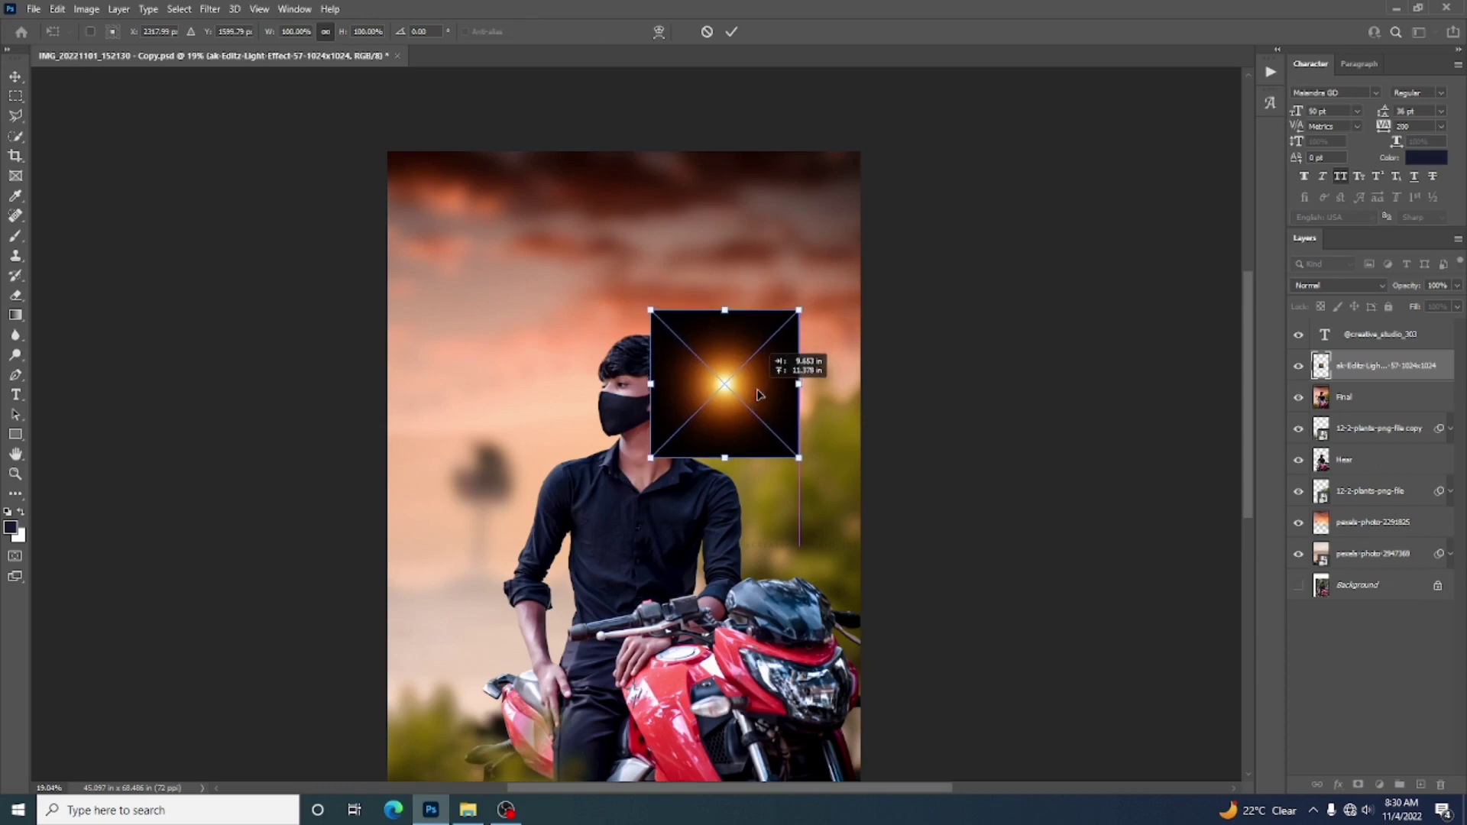
click(731, 31)
scroll(799, 399, up, 1)
- Set the light effect layer's blend mode to Screen and move the glow slightly down toward the plant tops
click(1322, 285)
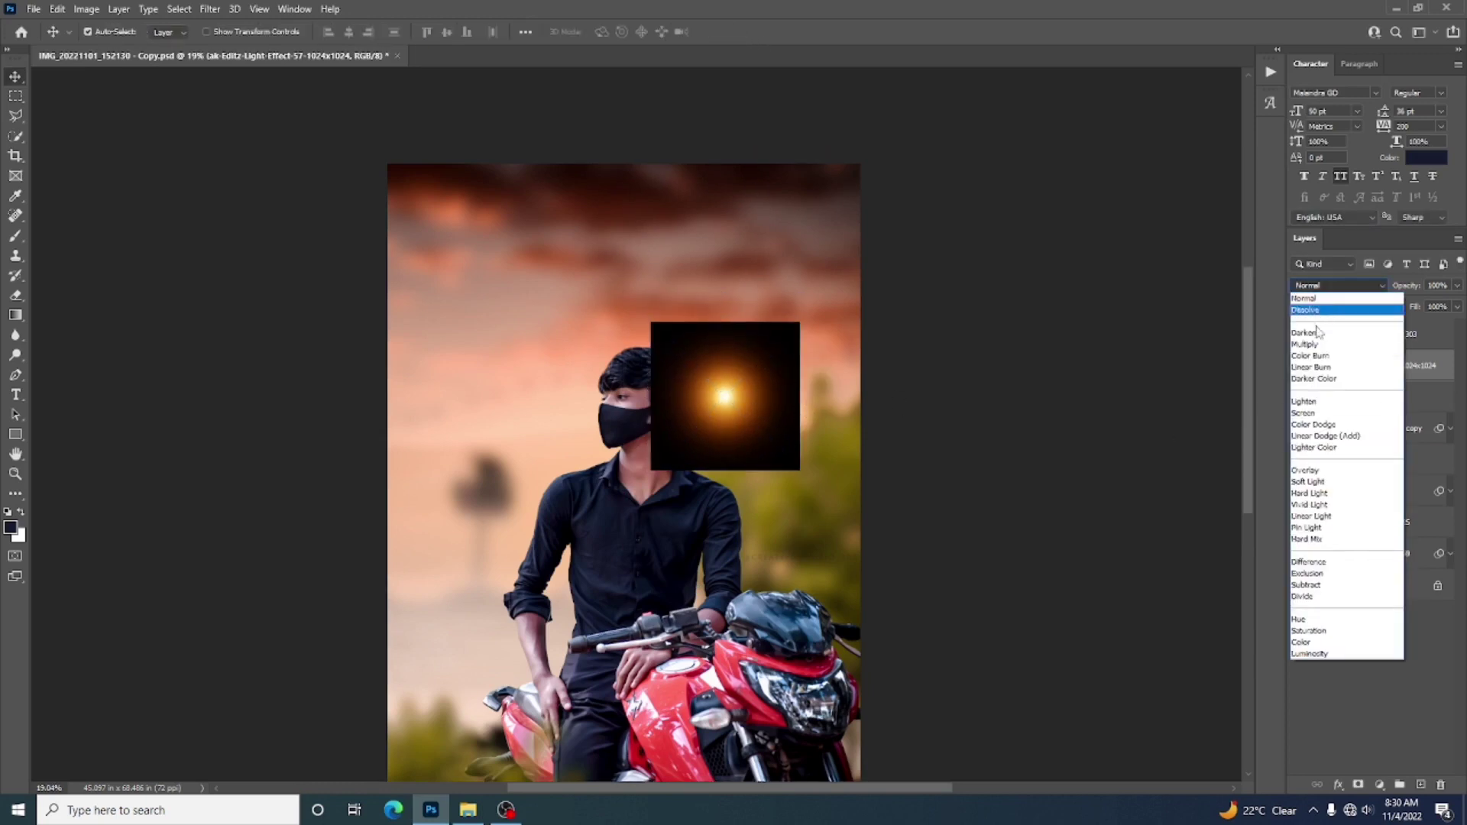
click(1323, 417)
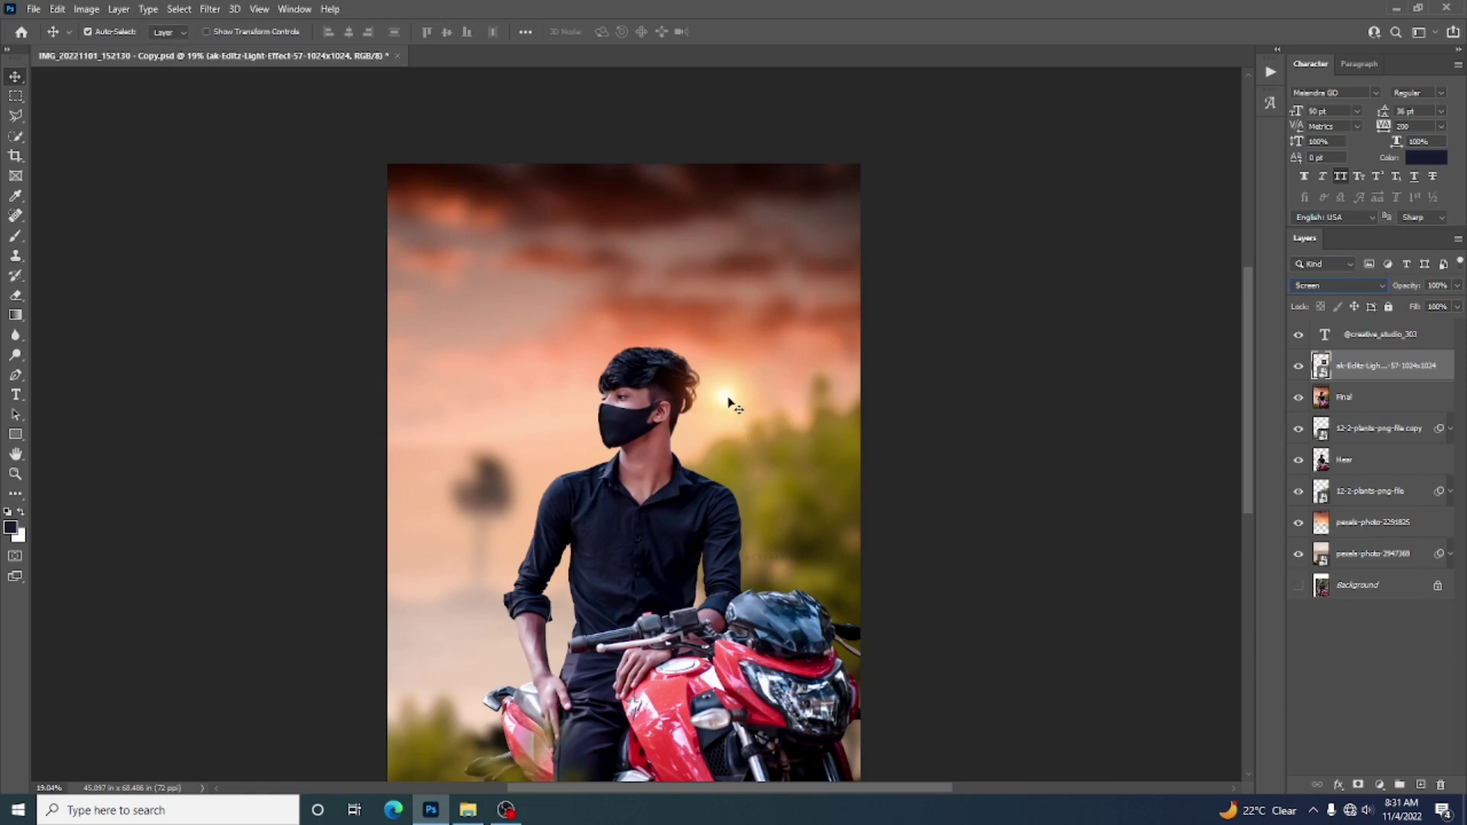
drag(727, 400, 724, 415)
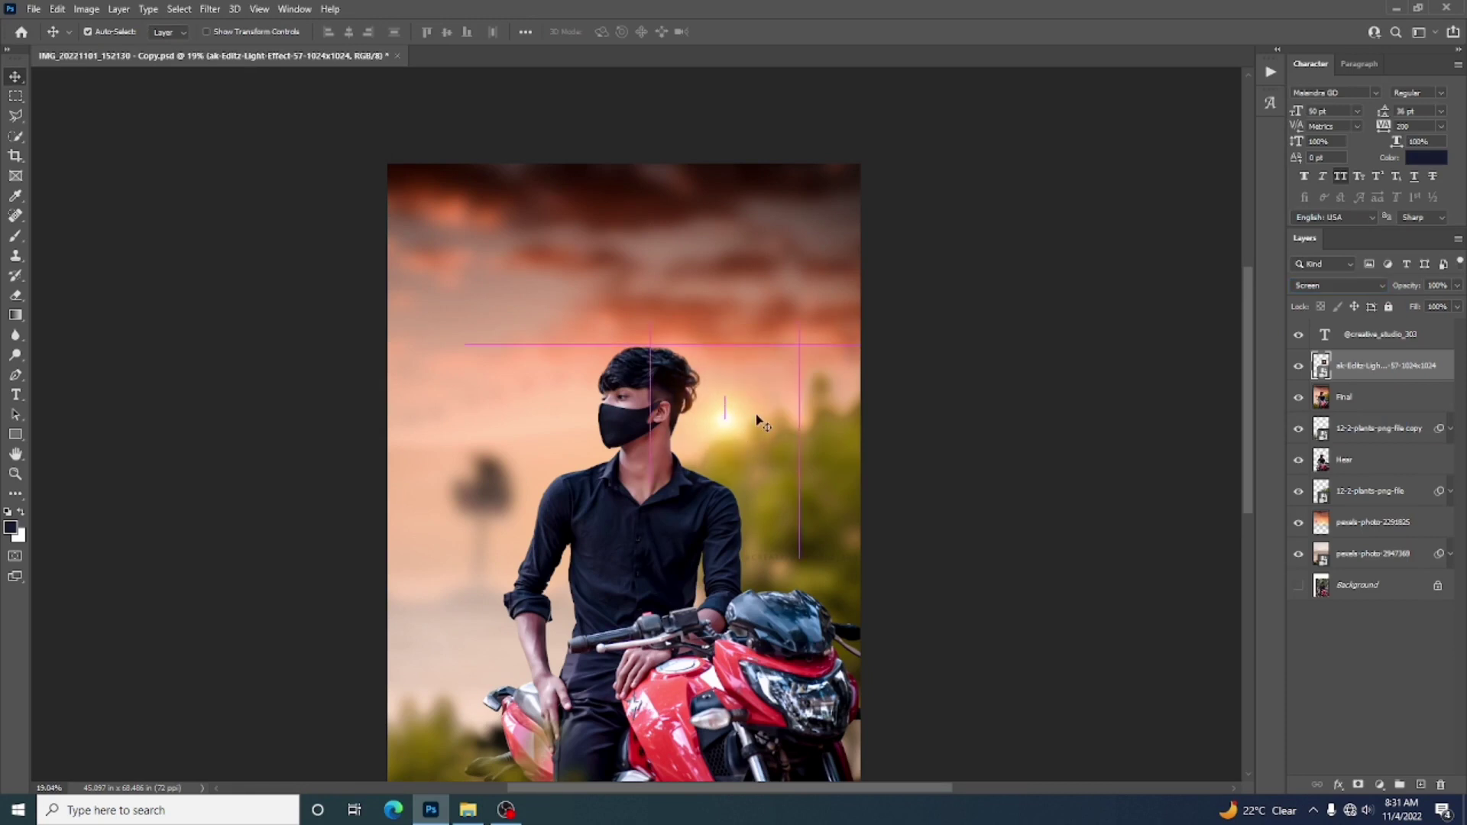
- Set the light effect layer's opacity to 79% and compare the image with and without the glow
scroll(718, 409, up, 4)
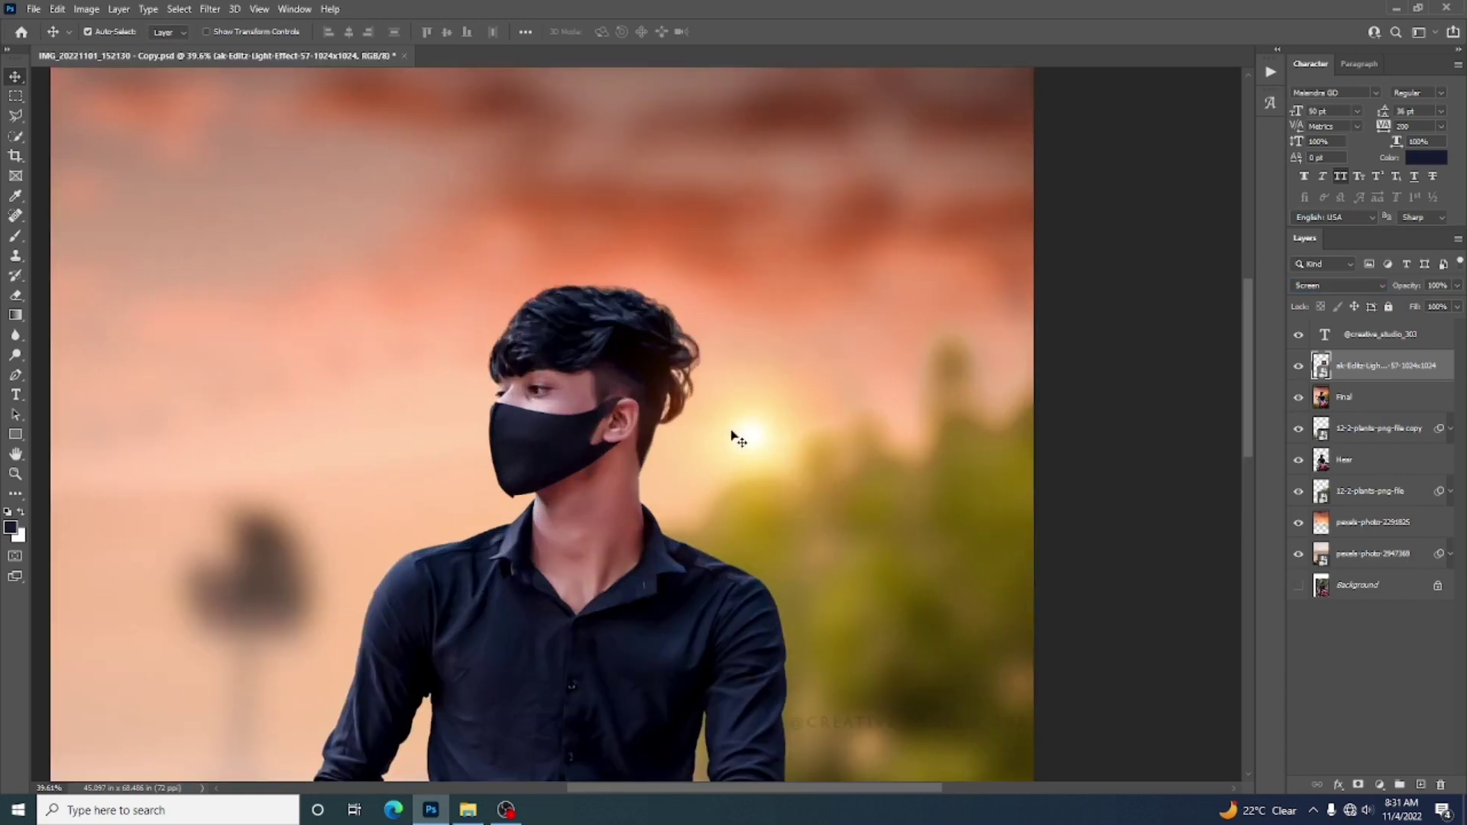
click(1454, 287)
drag(1454, 307, 1447, 307)
click(880, 351)
key(ctrl+minus)
key(ctrl+minus)
key(ctrl+minus)
key(ctrl+minus)
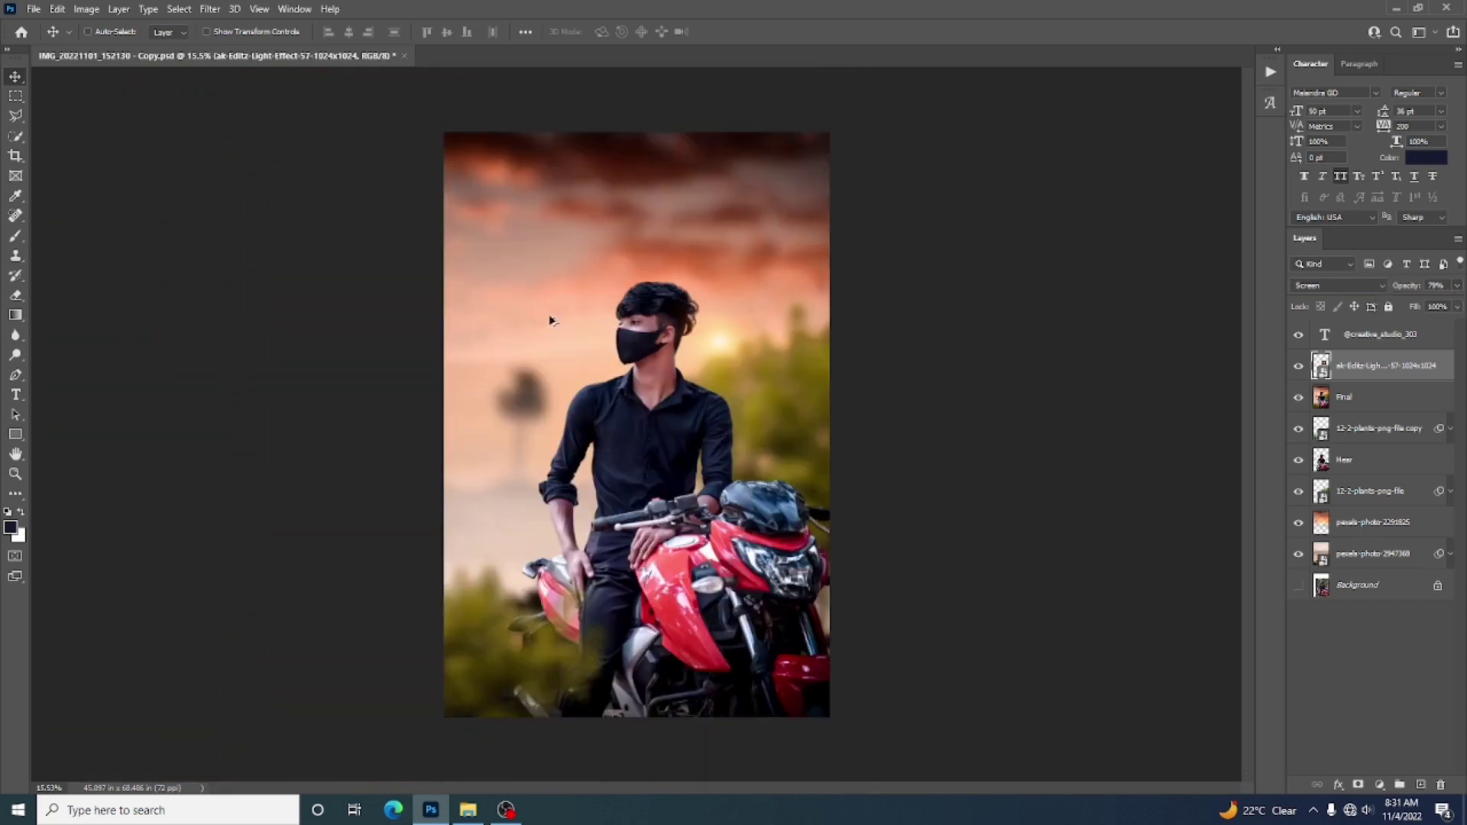
click(1299, 367)
click(1298, 367)
click(913, 336)
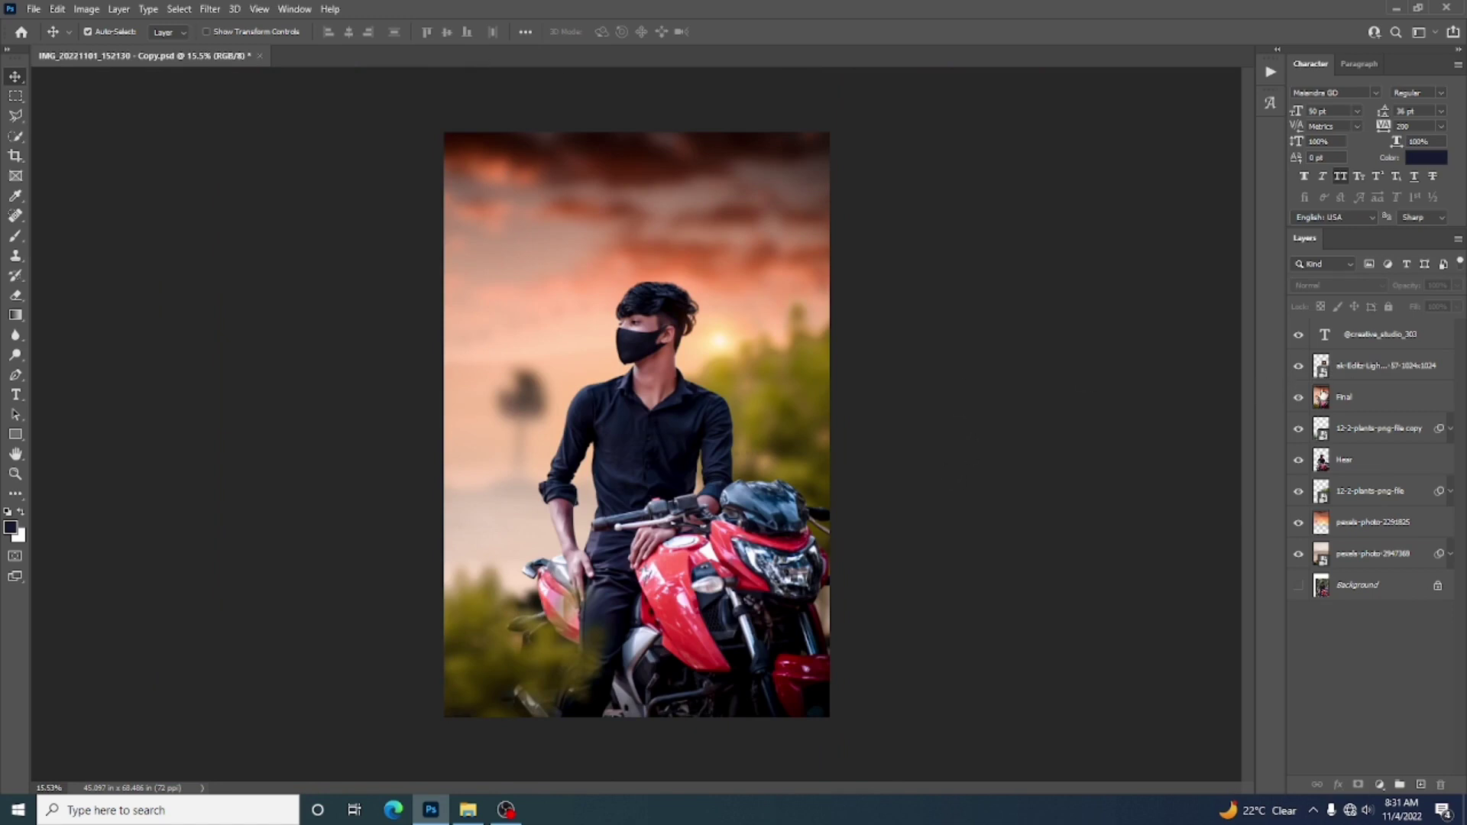
- Merge the Final, light effect and watermark text layers into one layer
click(1347, 399)
shift+click(1362, 340)
key(ctrl+e)
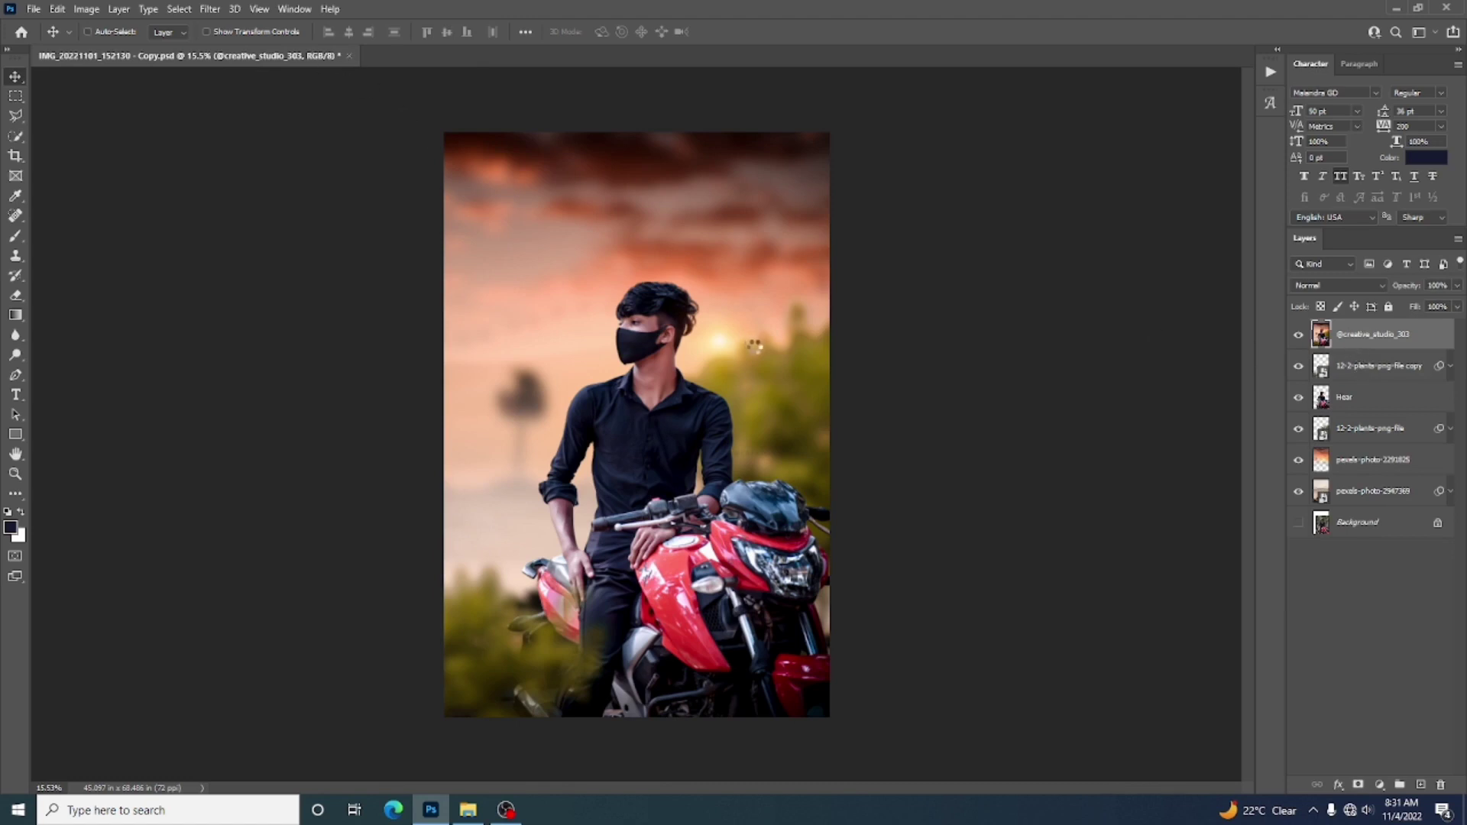
- Apply a Camera Raw vignetting of -22 to the merged layer and inspect the face up close
key(ctrl+shift+a)
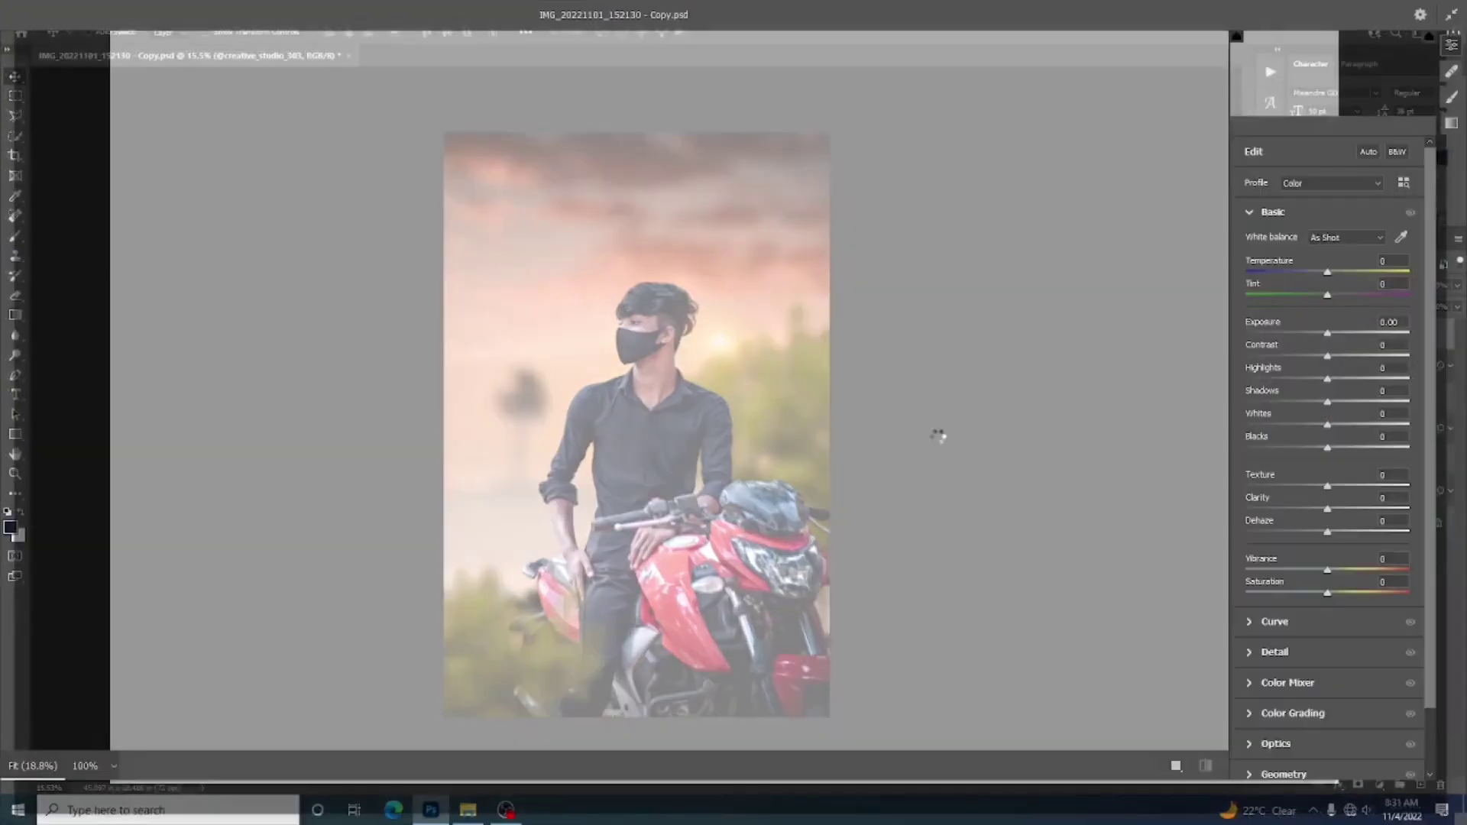
scroll(1329, 680, down, 2)
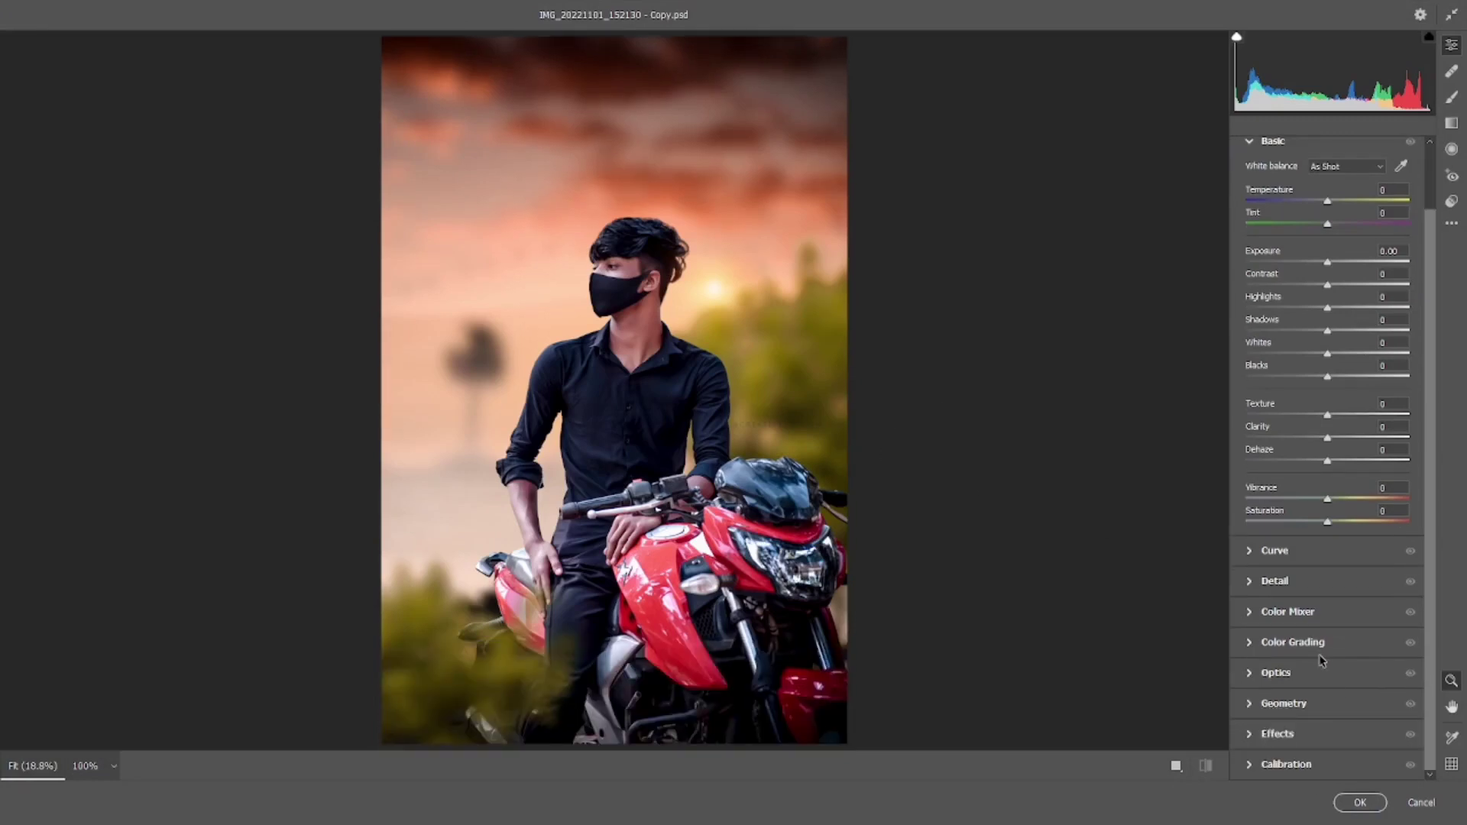
click(1284, 732)
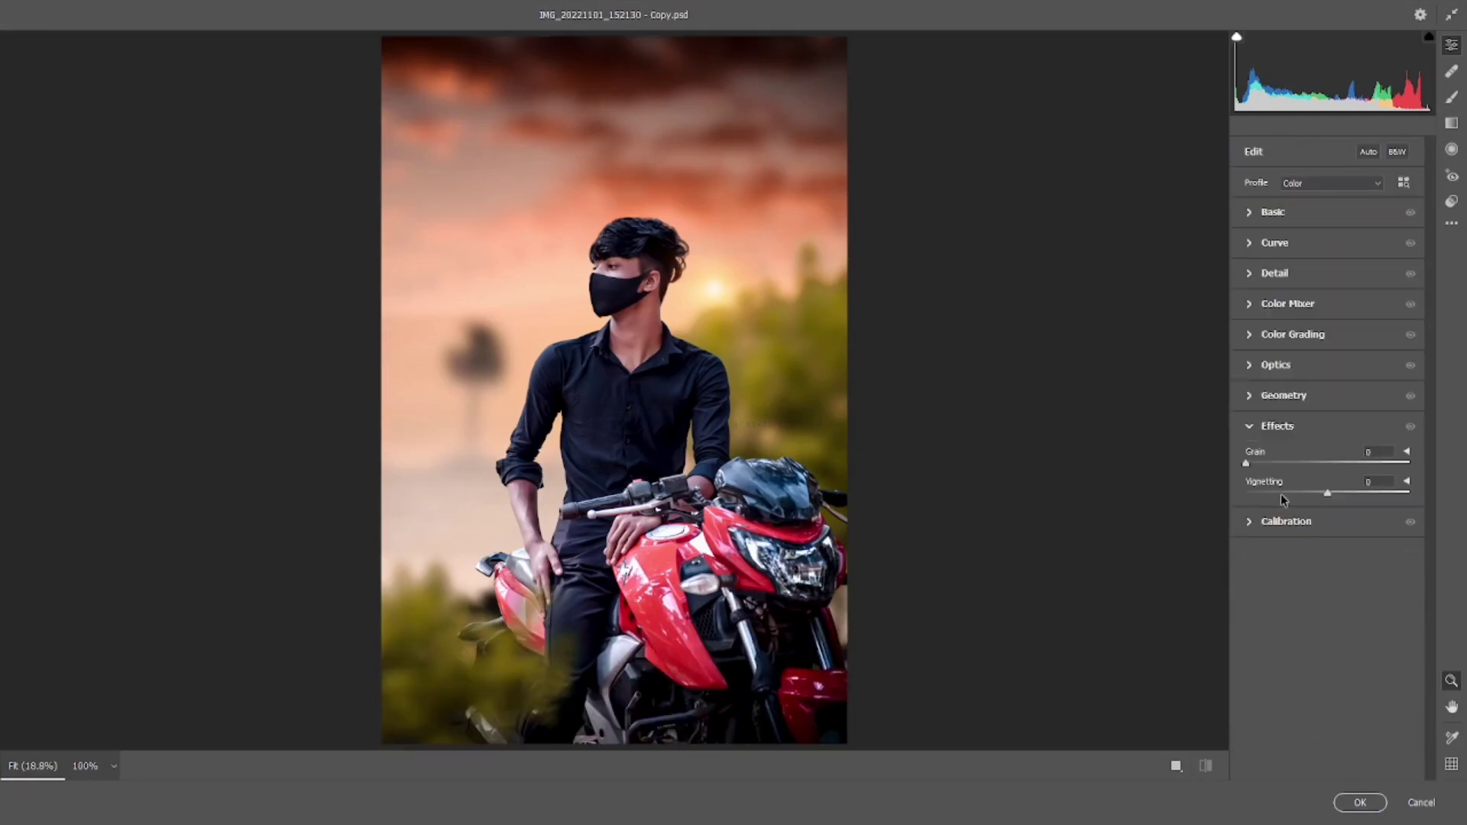
drag(1281, 494, 1308, 495)
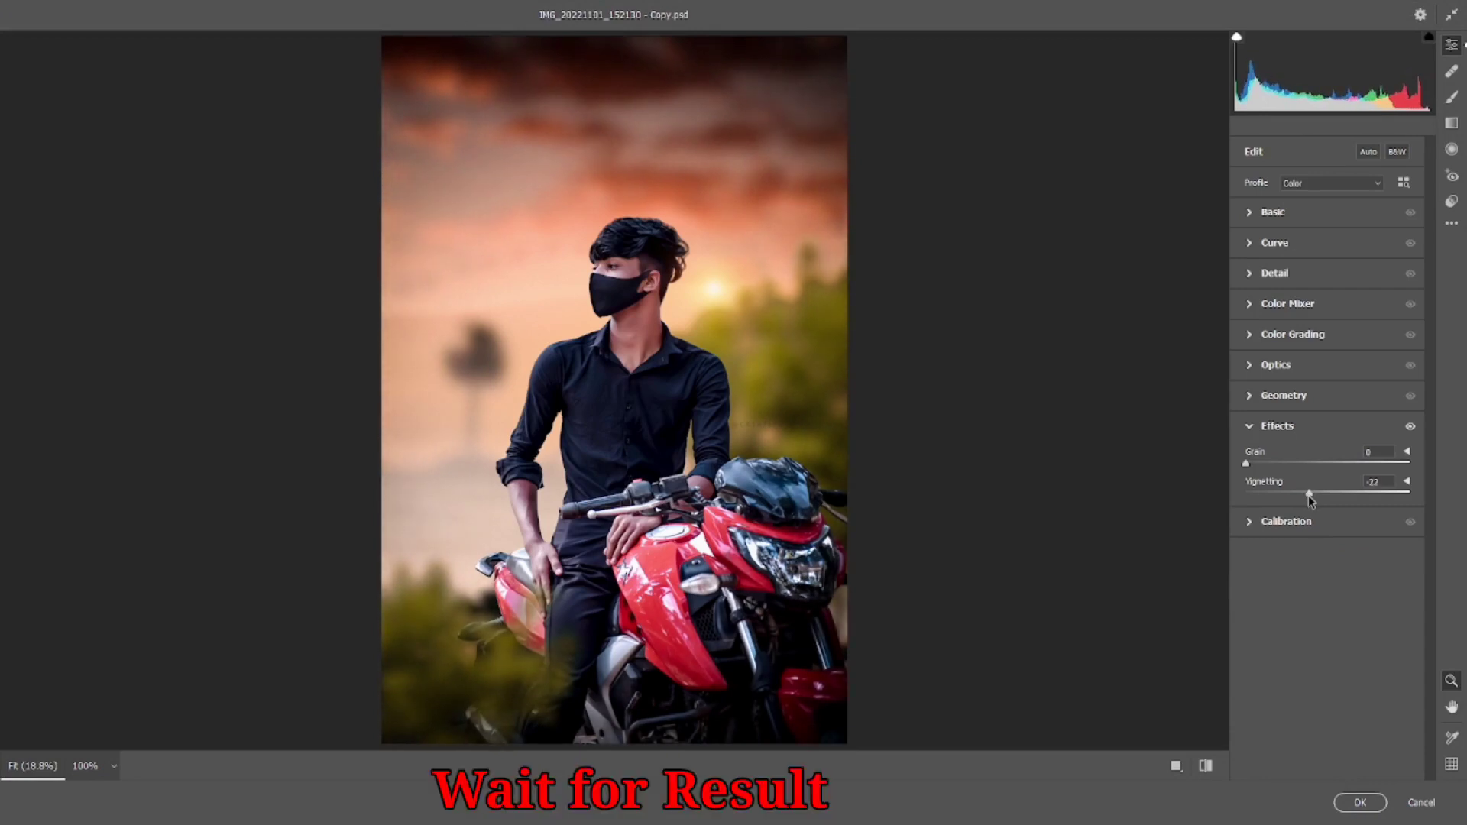
click(1363, 803)
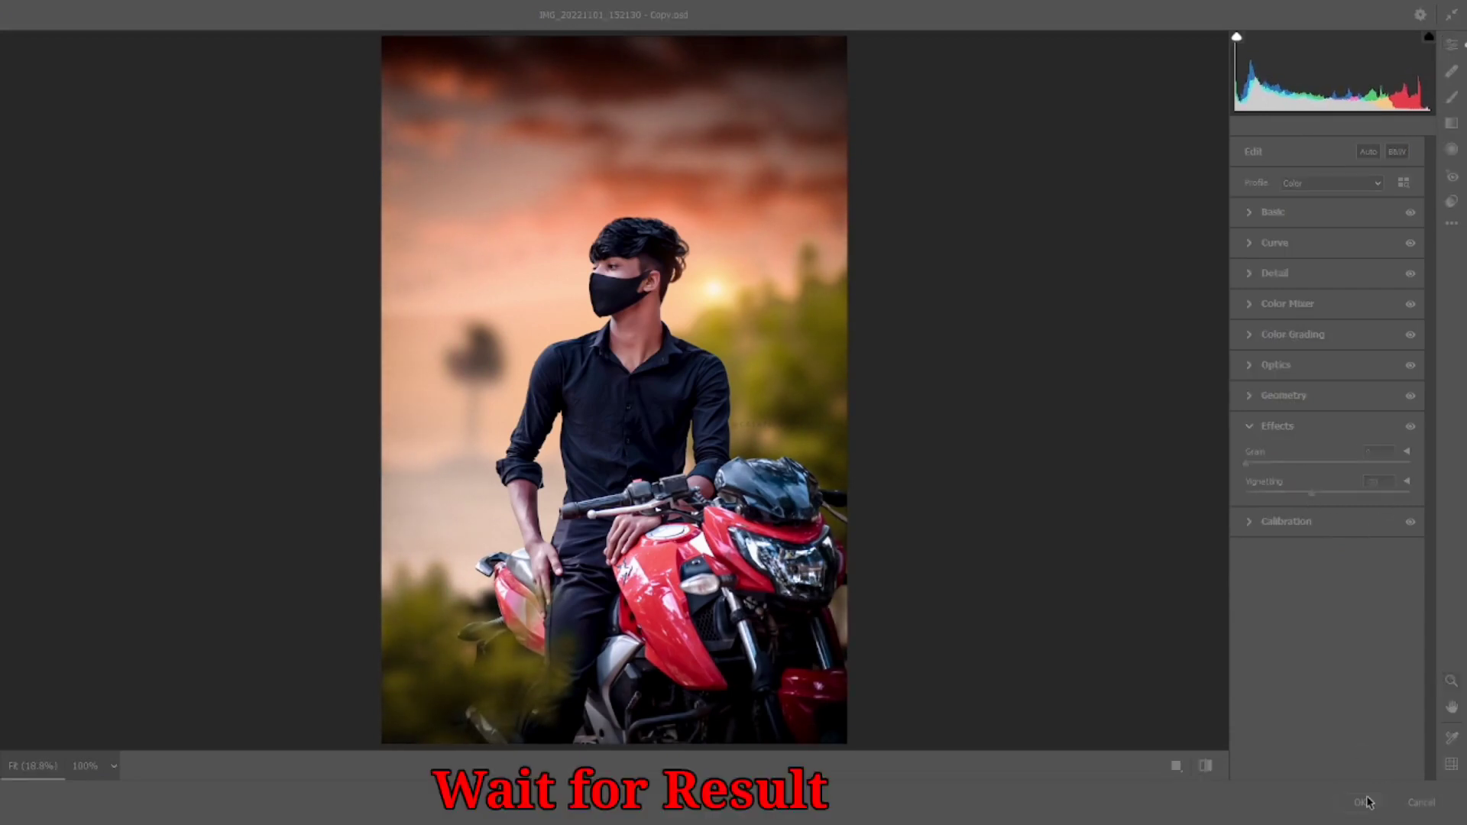
click(937, 400)
scroll(643, 403, up, 12)
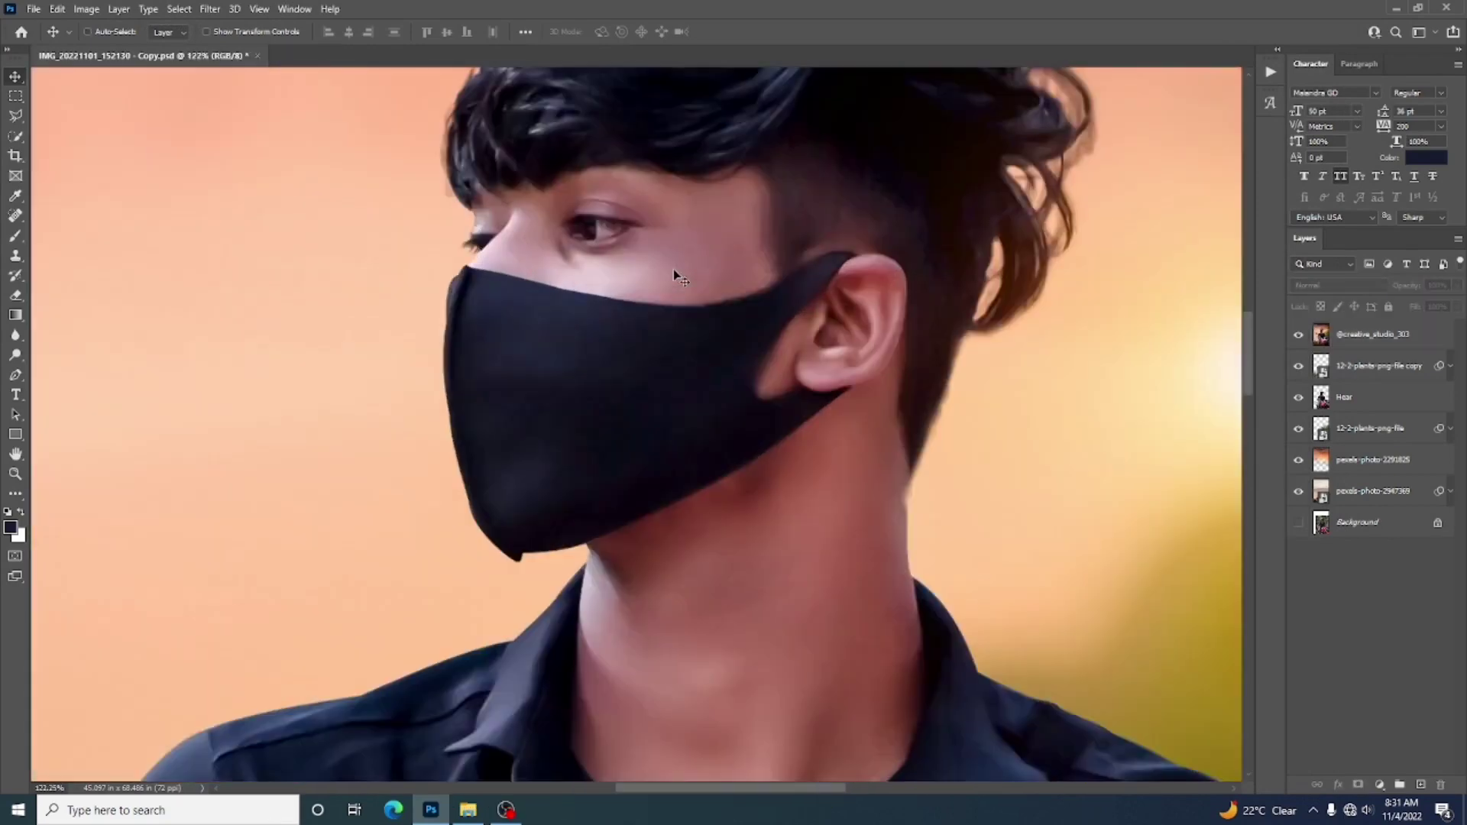
scroll(673, 269, down, 10)
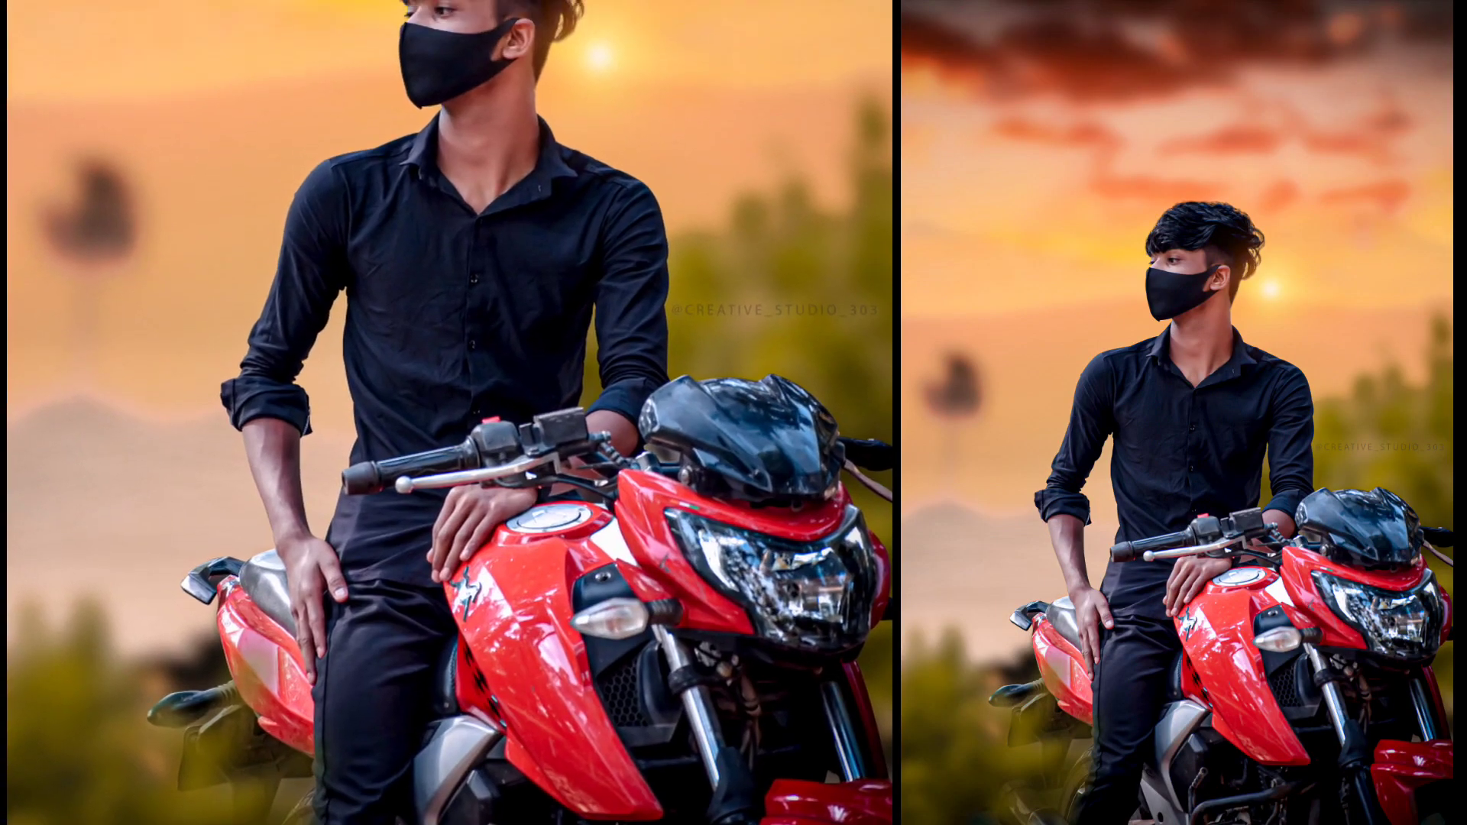